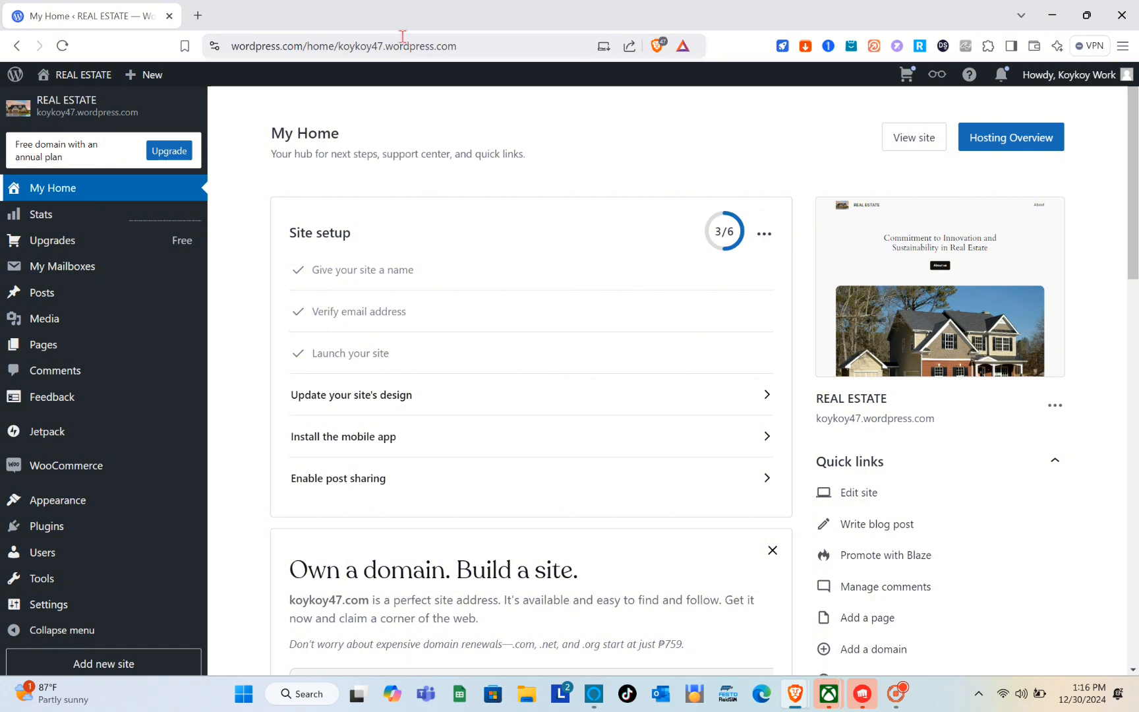
Load the WordPress.com home dashboard of the REAL ESTATE site.
click(405, 44)
text(word)
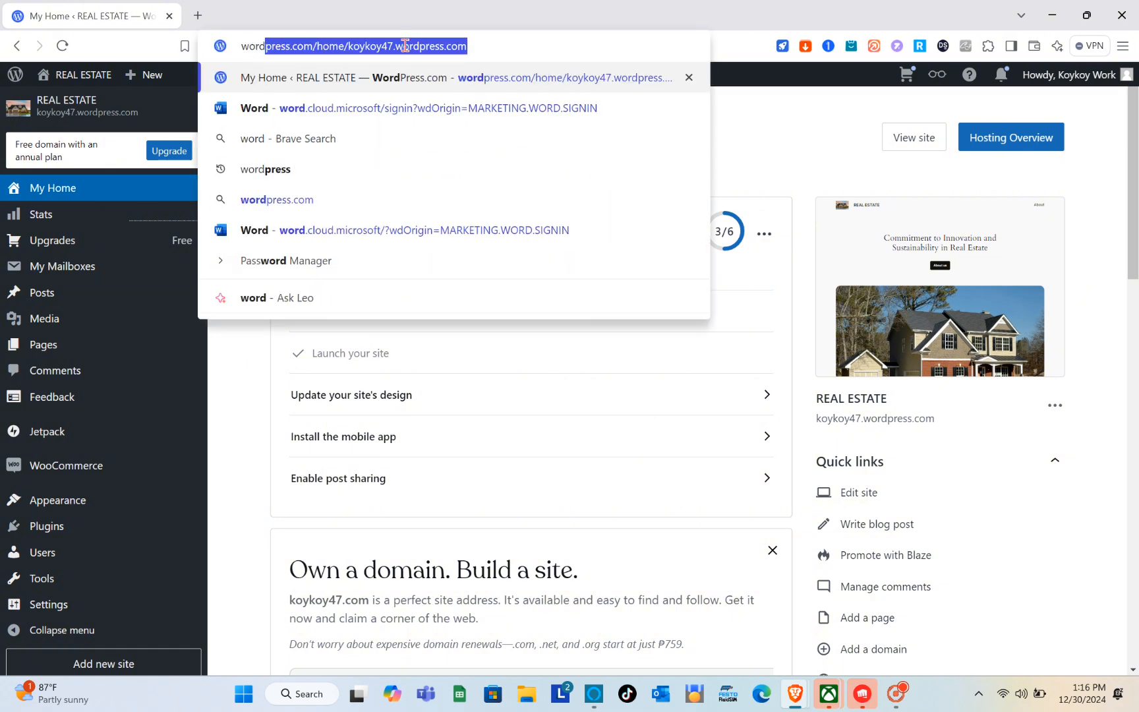
key(Return)
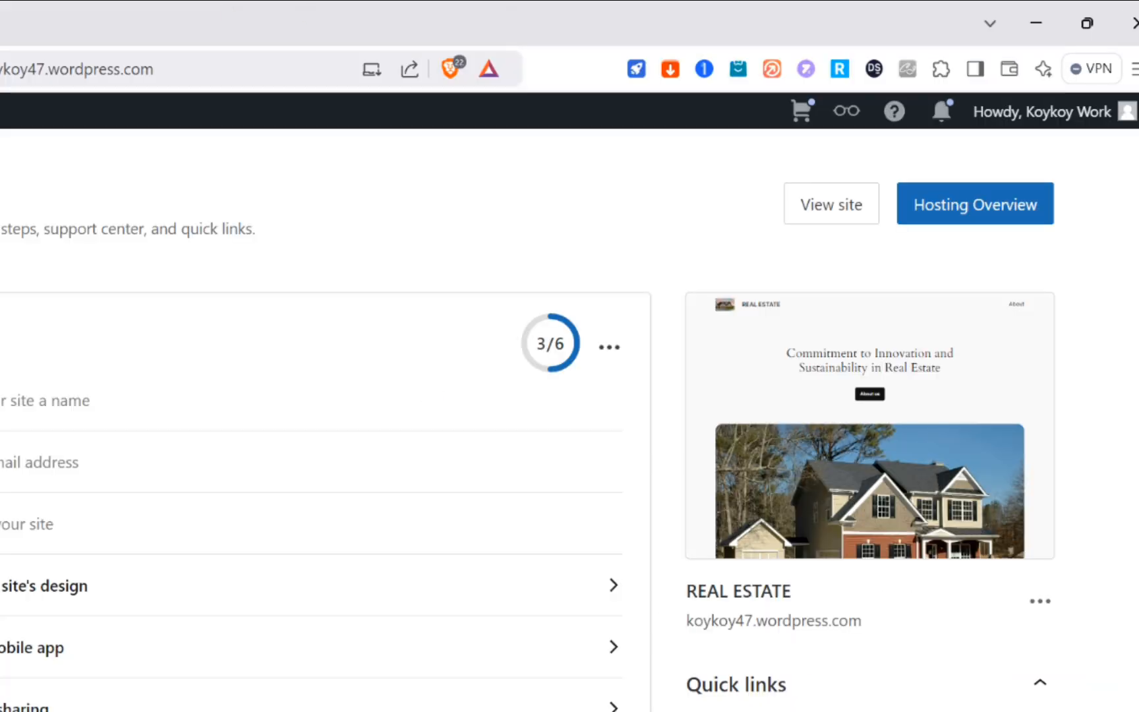
Review the public details on the account's My Profile page and return to the site's home dashboard.
mouse_move(1110, 82)
click(1121, 126)
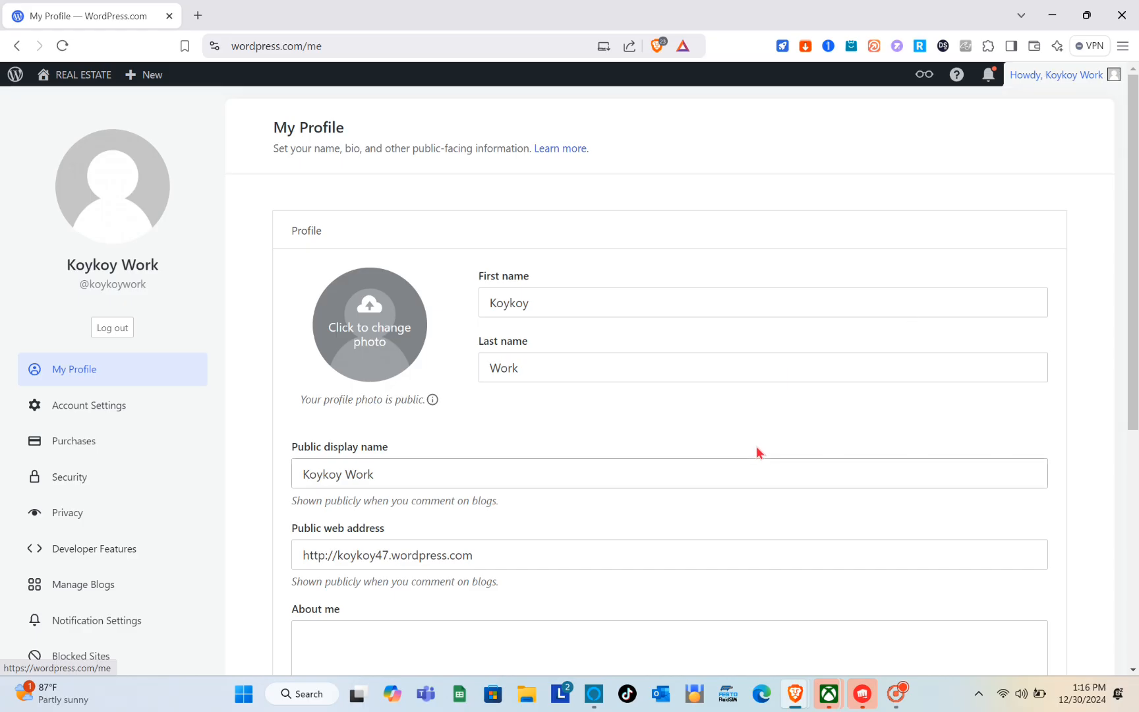
scroll(756, 445, down, 4)
scroll(757, 446, down, 2)
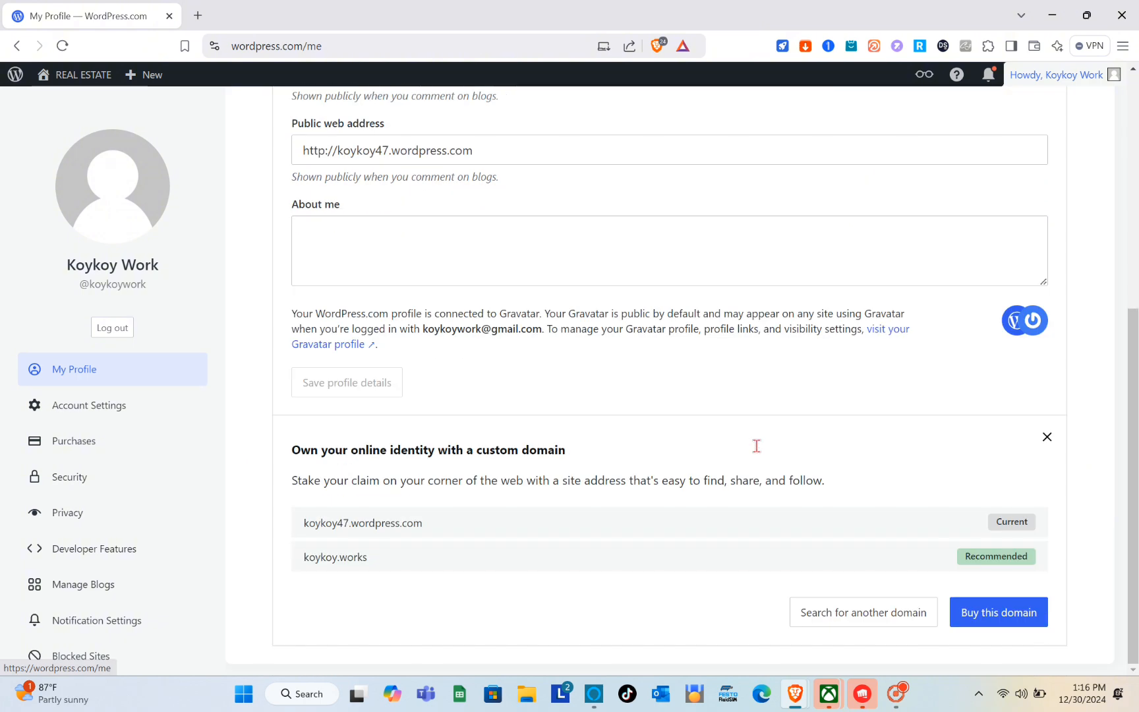
scroll(392, 605, up, 6)
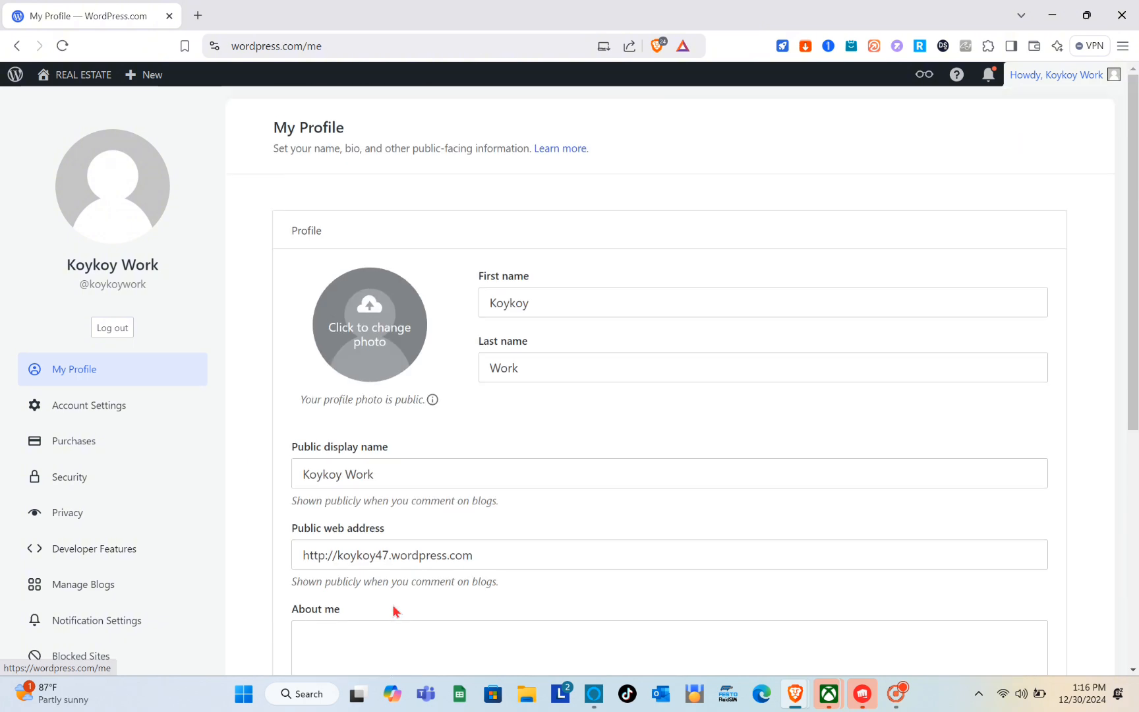
click(18, 45)
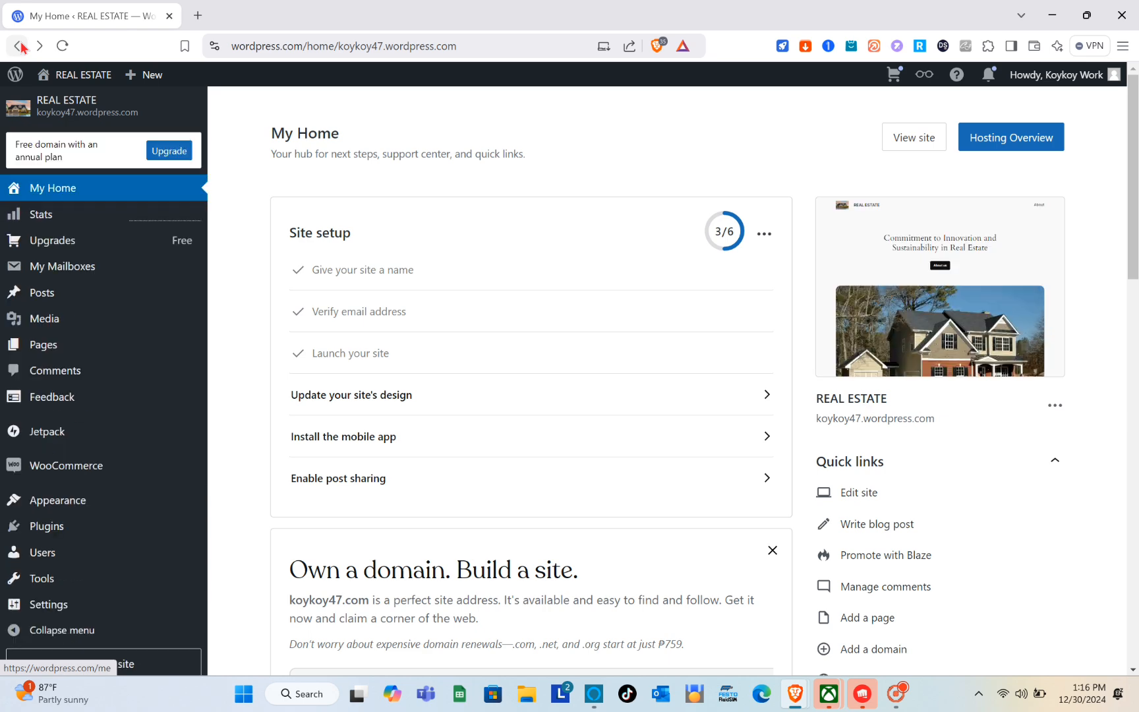
Look through the home dashboard's setup tasks and quick links, open the blog post editor and return to the dashboard.
scroll(459, 422, down, 2)
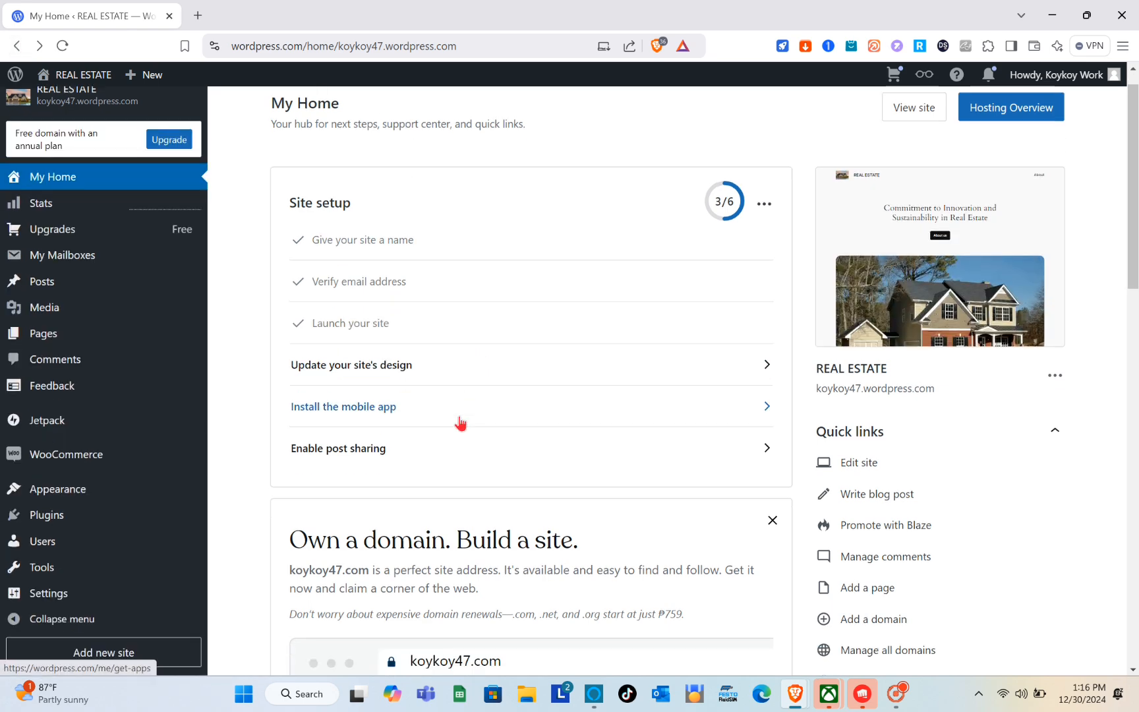
scroll(460, 421, down, 3)
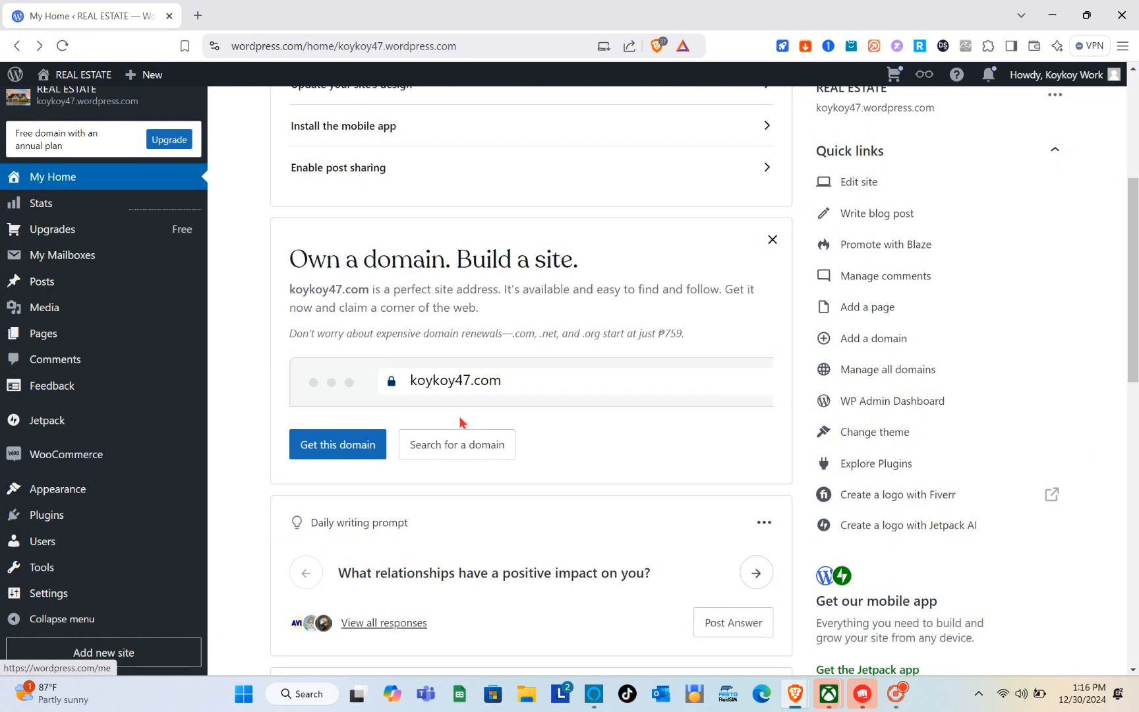
click(855, 215)
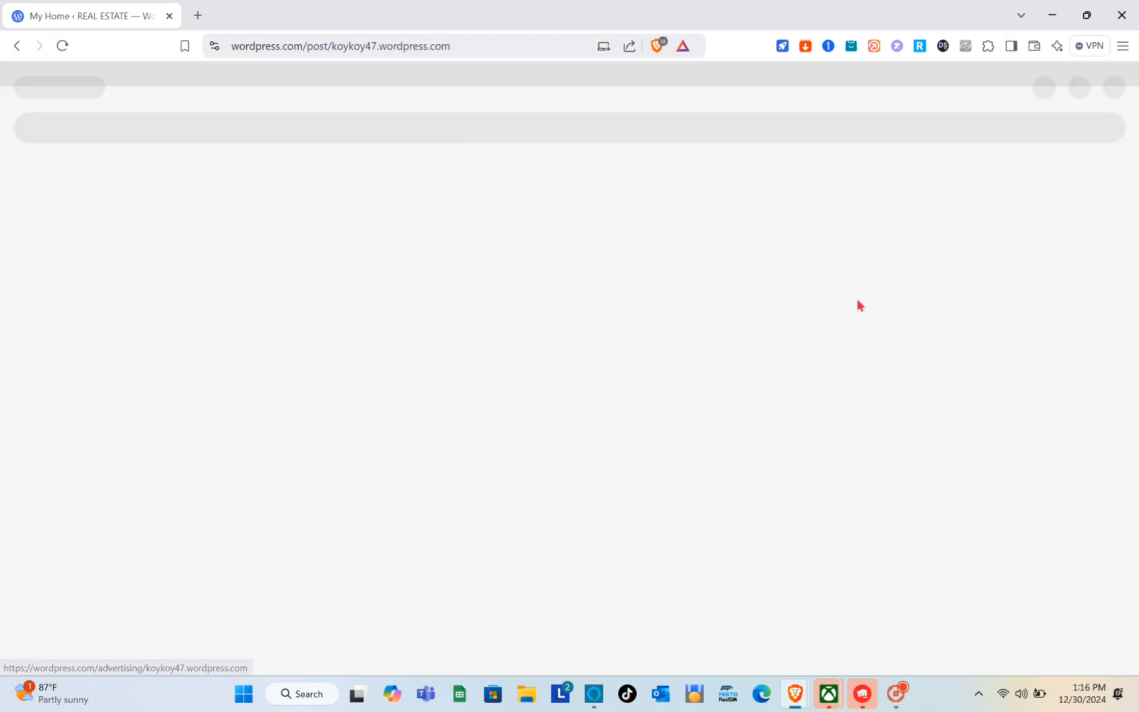
click(17, 46)
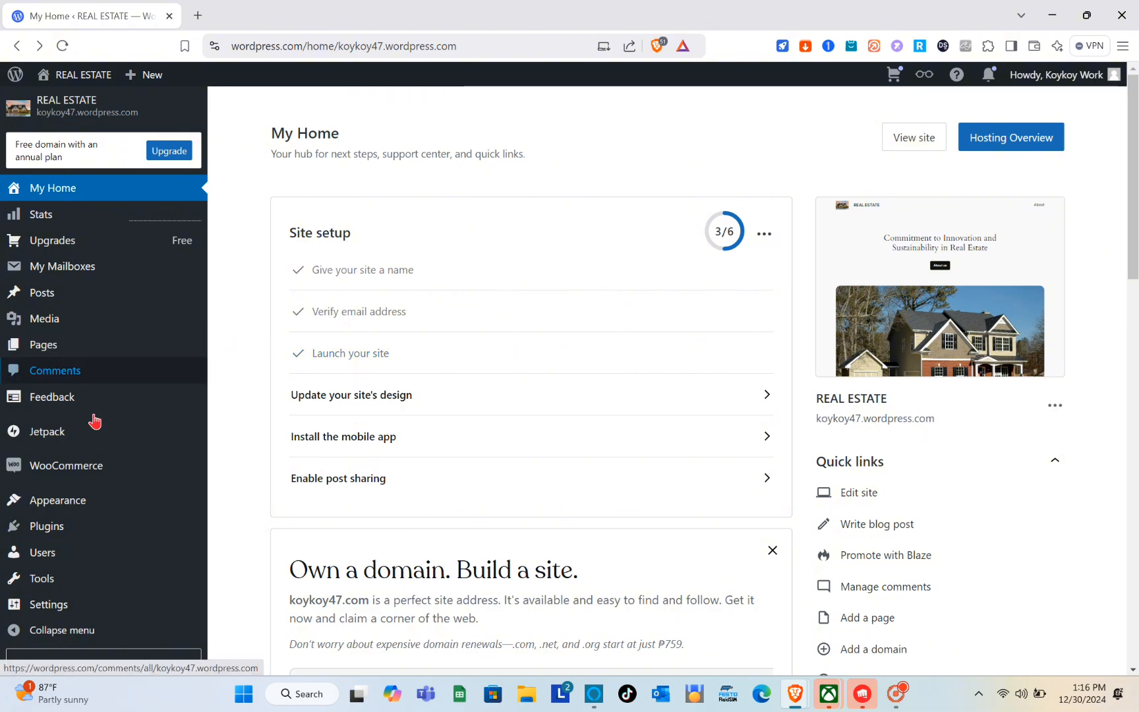
Open the site's Themes page and examine the recommended themes, noting which ones require an upgrade.
mouse_move(53, 507)
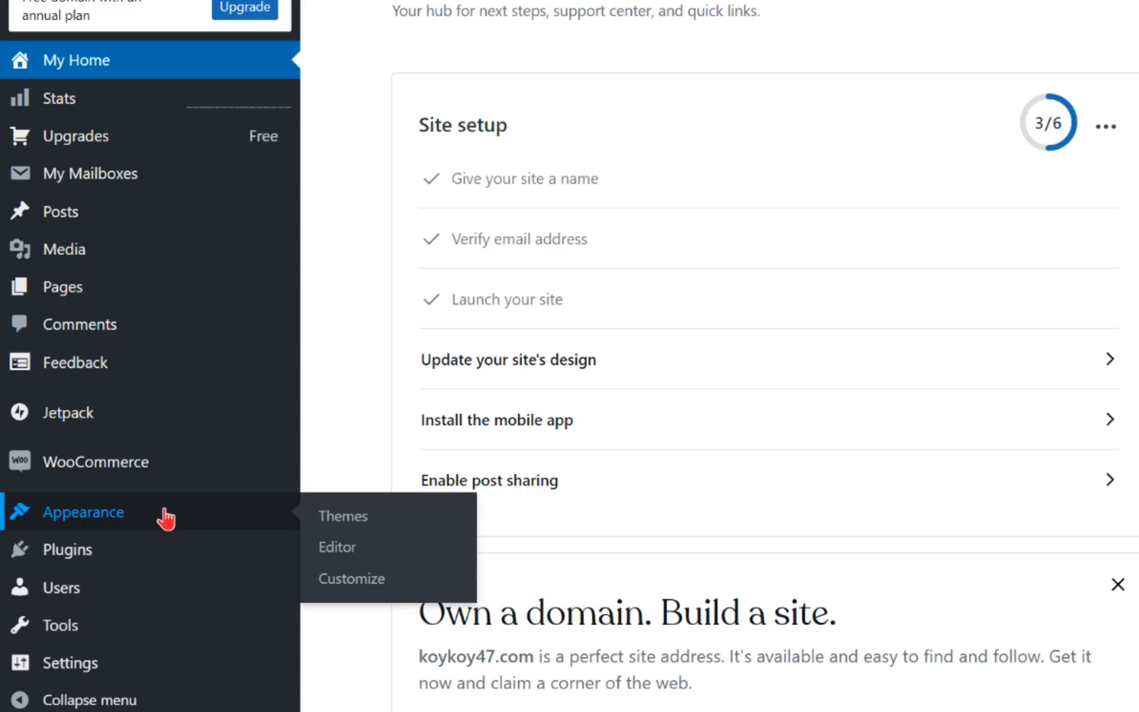
click(355, 515)
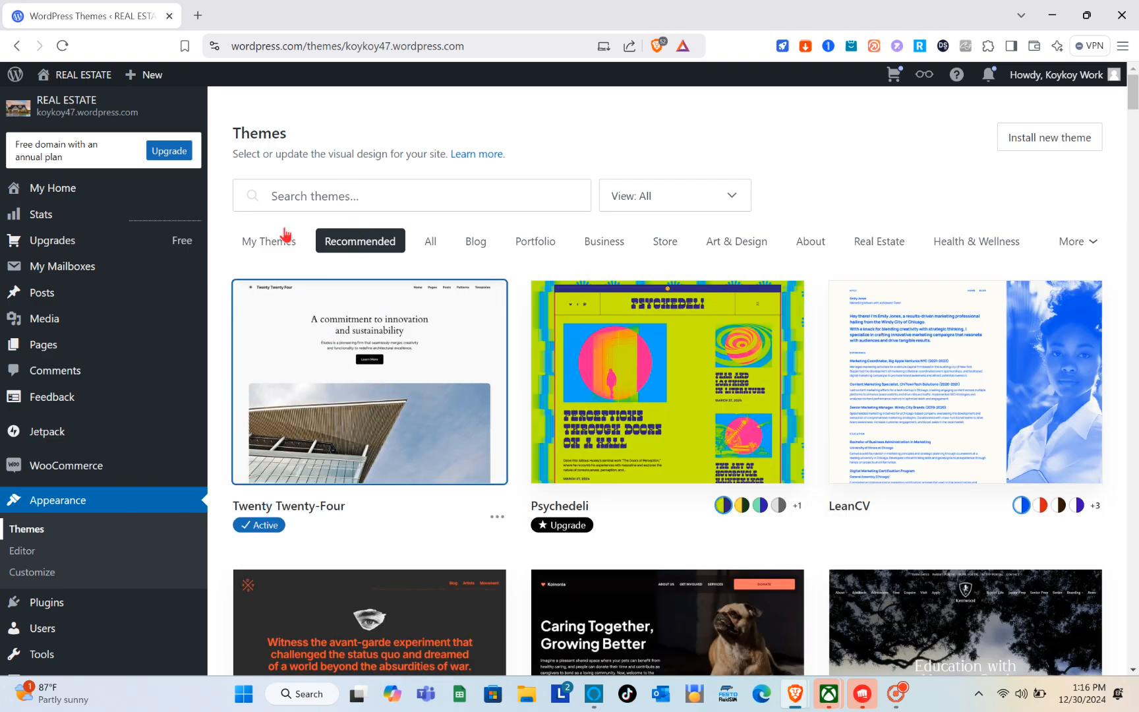
scroll(518, 575, down, 15)
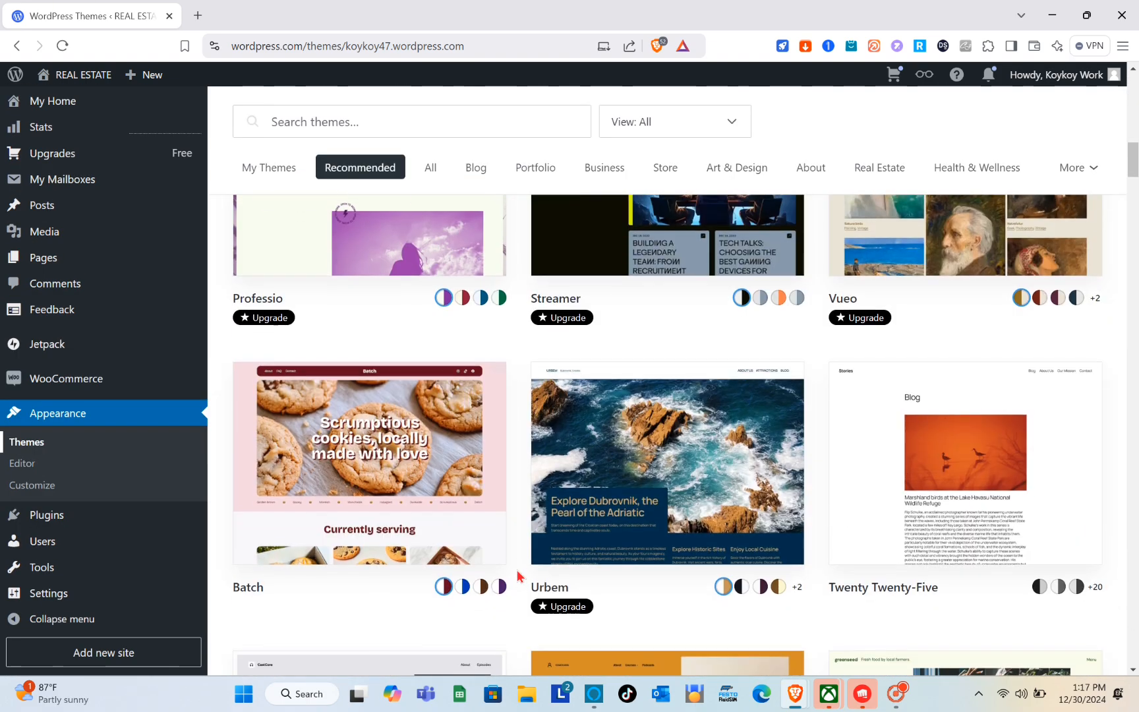
scroll(518, 576, down, 15)
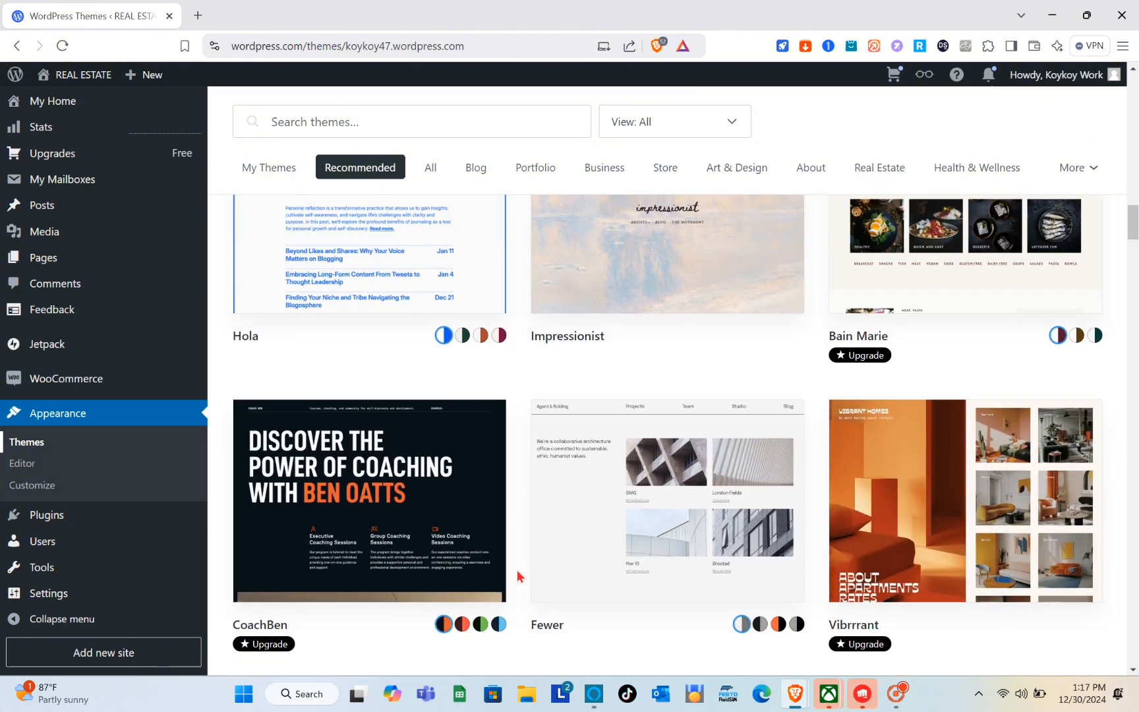
scroll(518, 576, down, 5)
scroll(518, 575, up, 1)
mouse_move(855, 368)
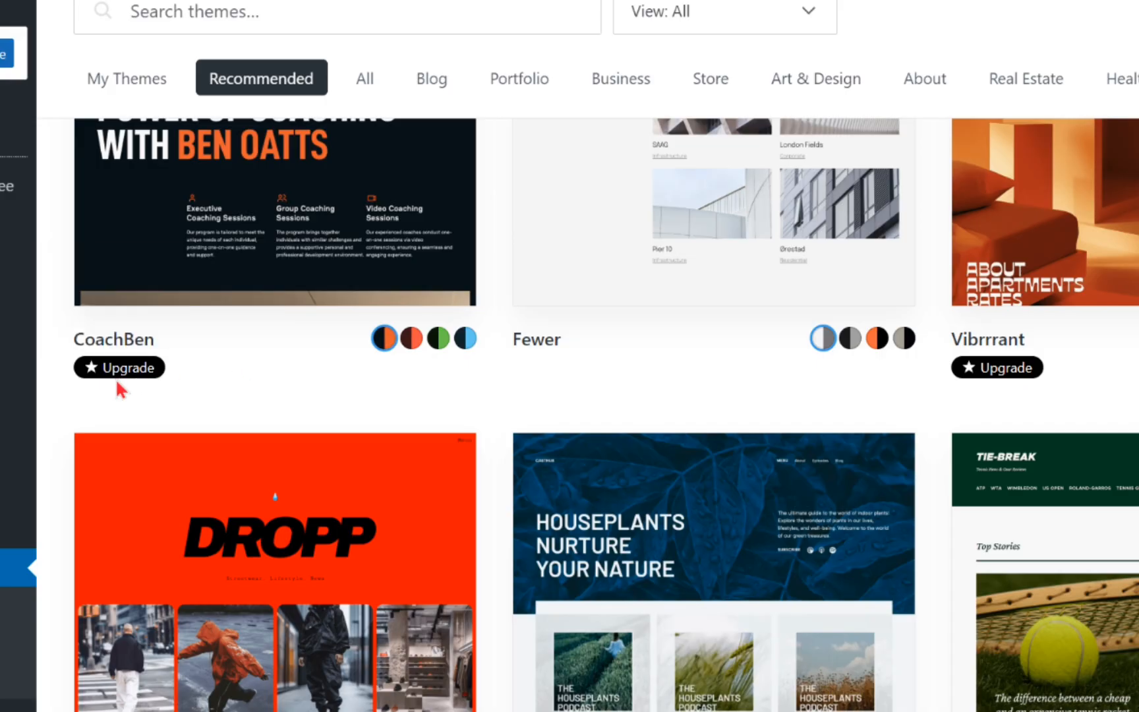
mouse_move(262, 375)
scroll(267, 328, up, 15)
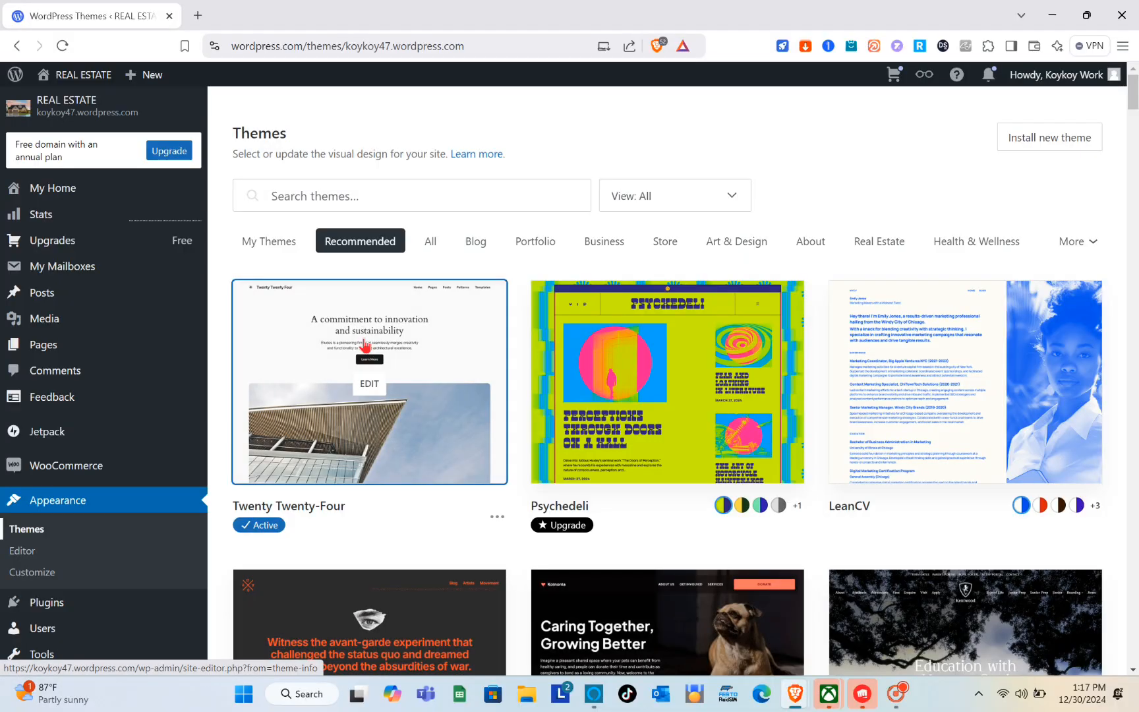
Search the themes for "vacation rental" and check the plan requirements of the matching themes.
click(336, 196)
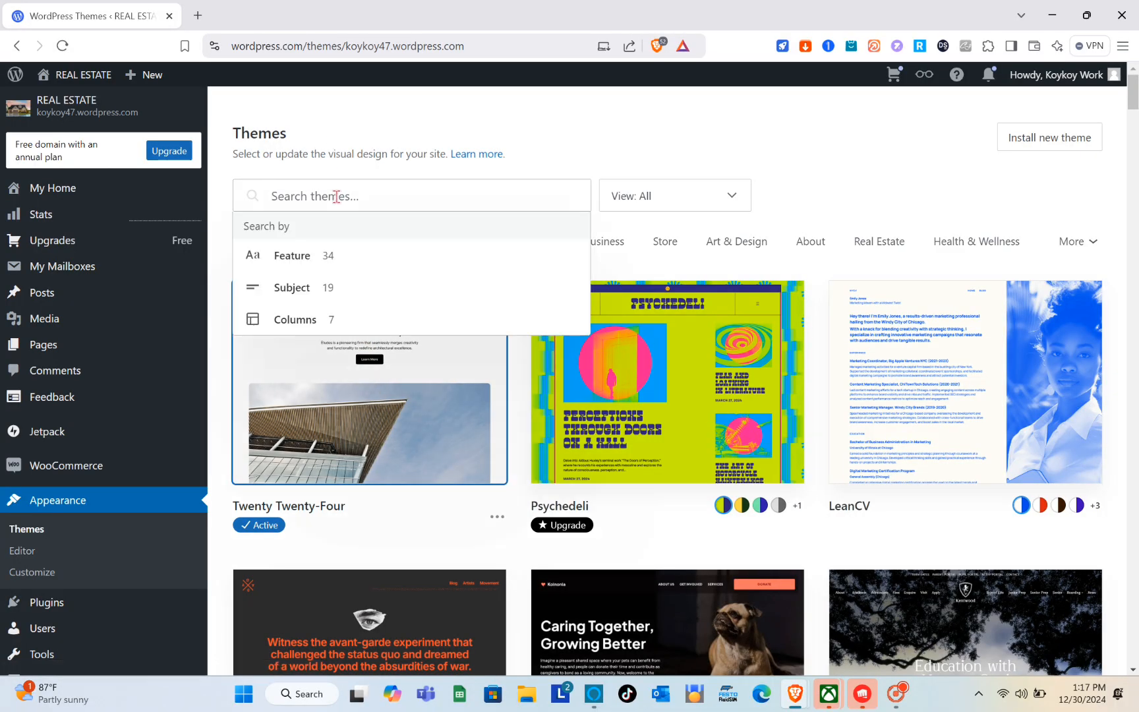
text(vacatiok)
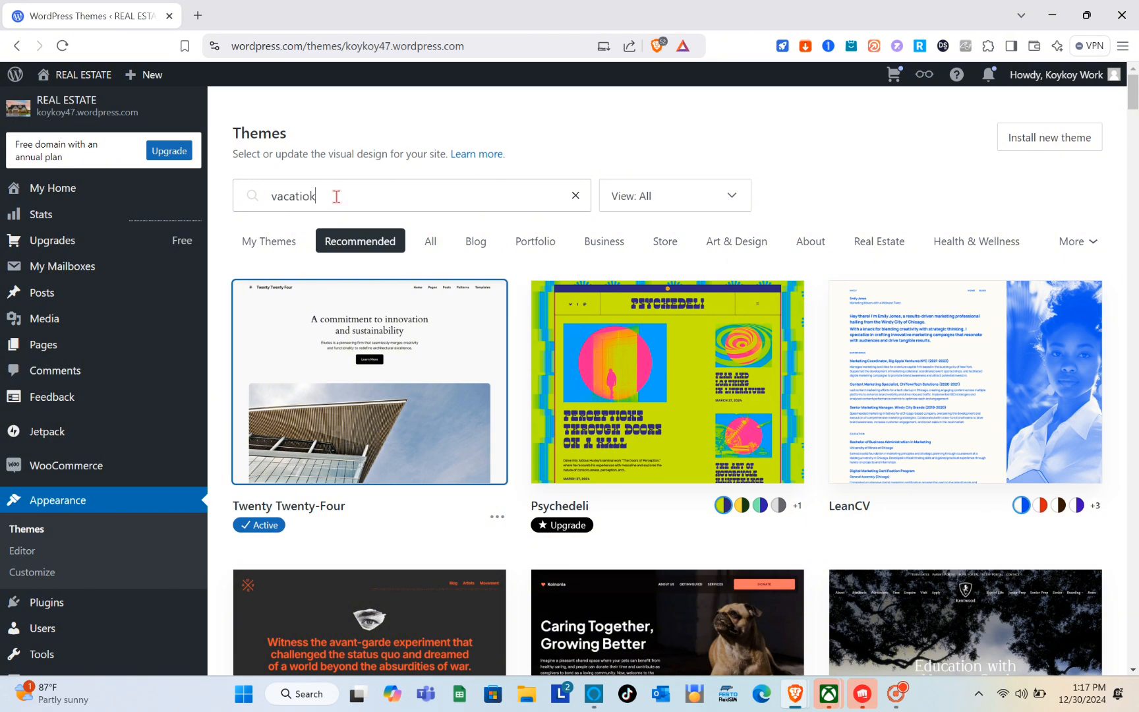
text(n rental)
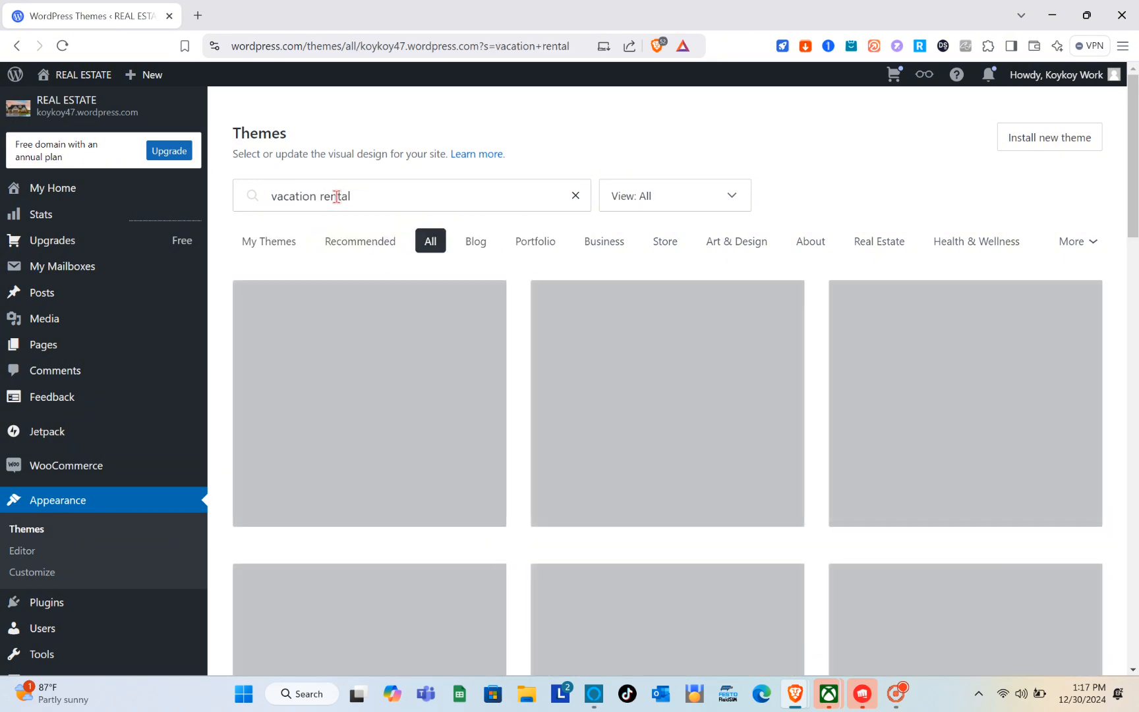
scroll(543, 409, down, 3)
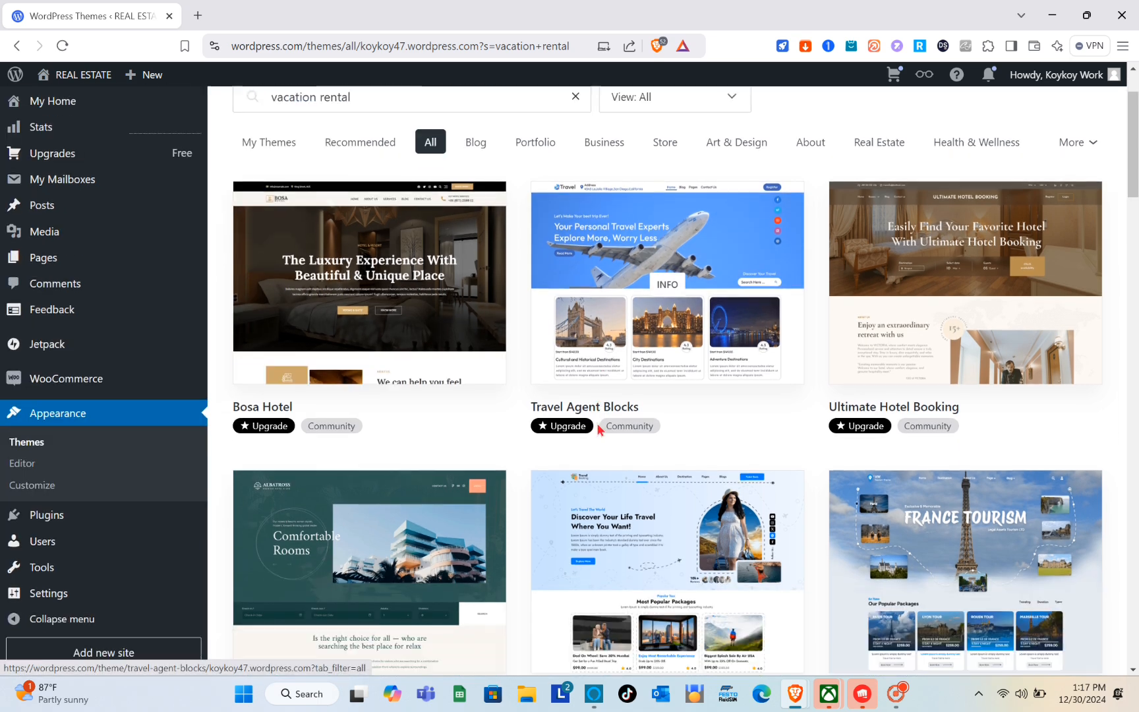
mouse_move(874, 357)
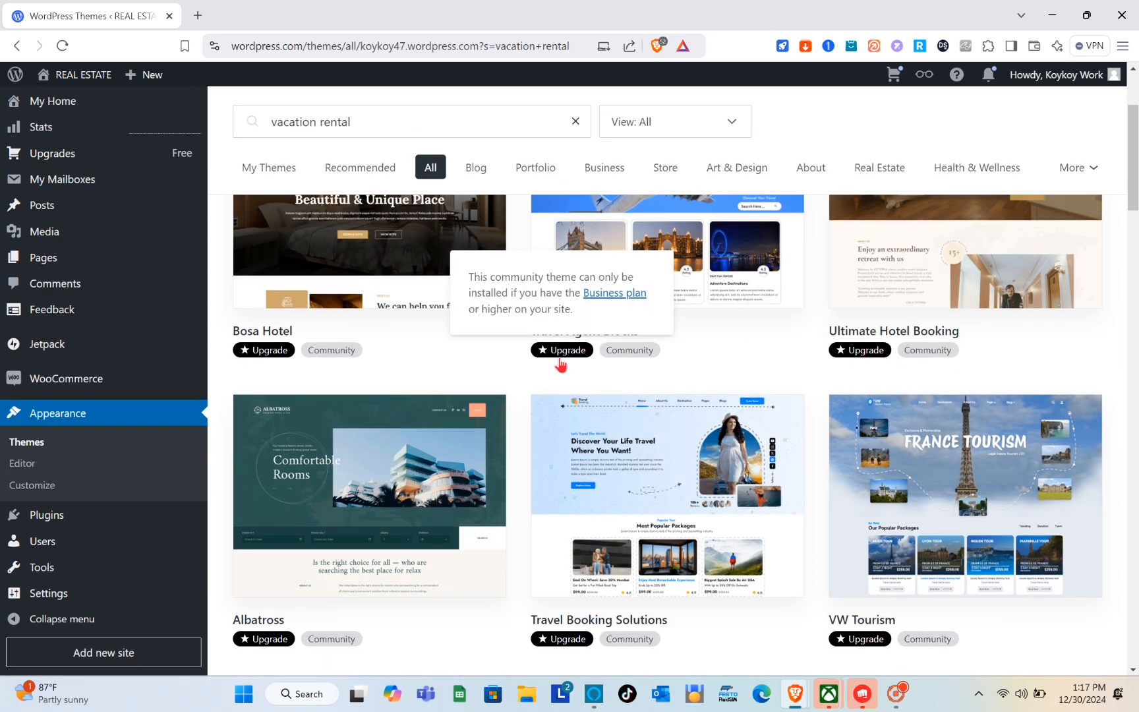
scroll(369, 521, down, 3)
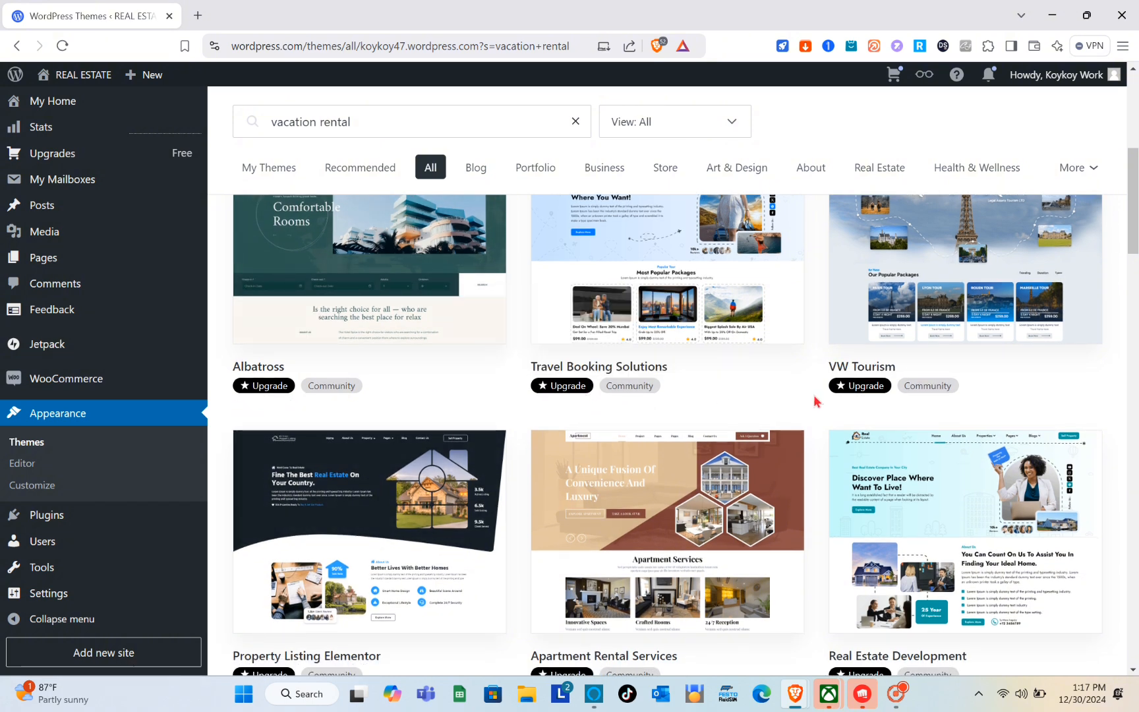
mouse_move(866, 387)
mouse_move(546, 388)
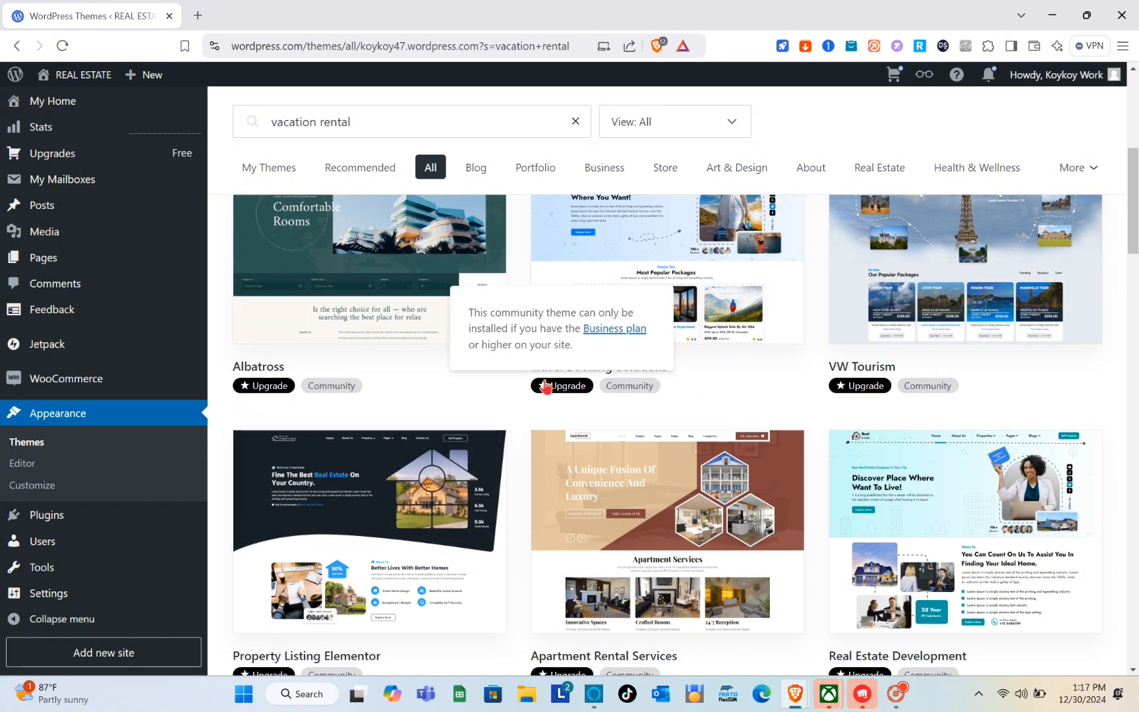
scroll(546, 388, up, 5)
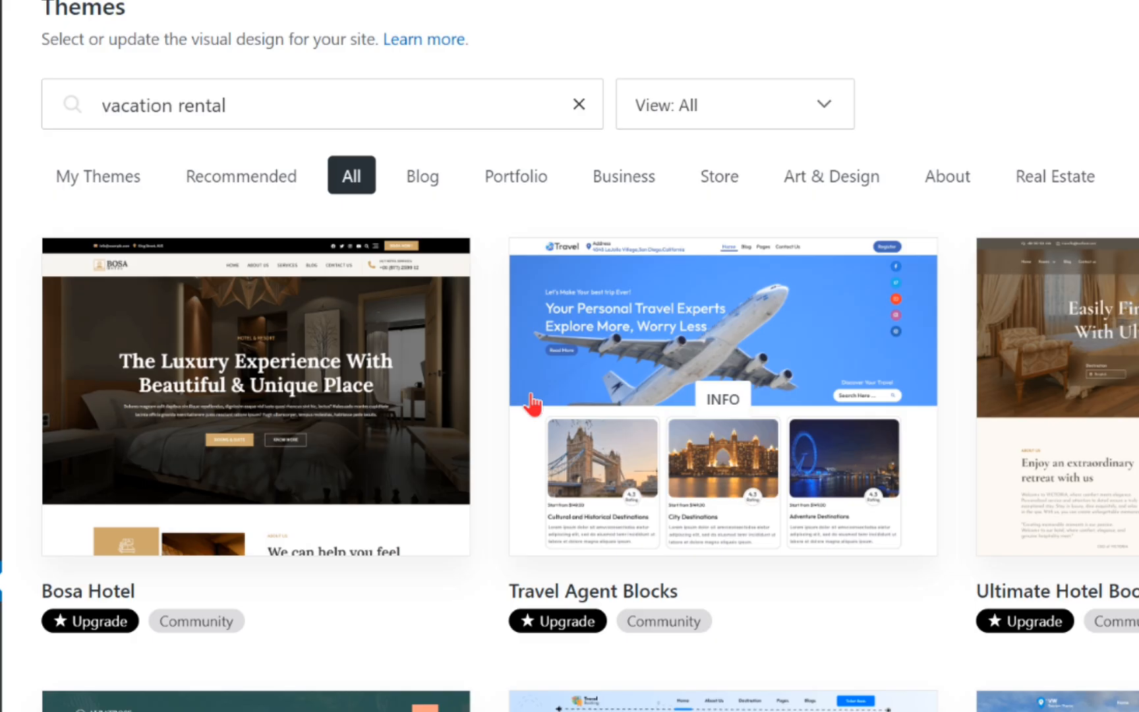
Filter the vacation rental theme search to Free themes and review the outcome and alternative options.
click(821, 105)
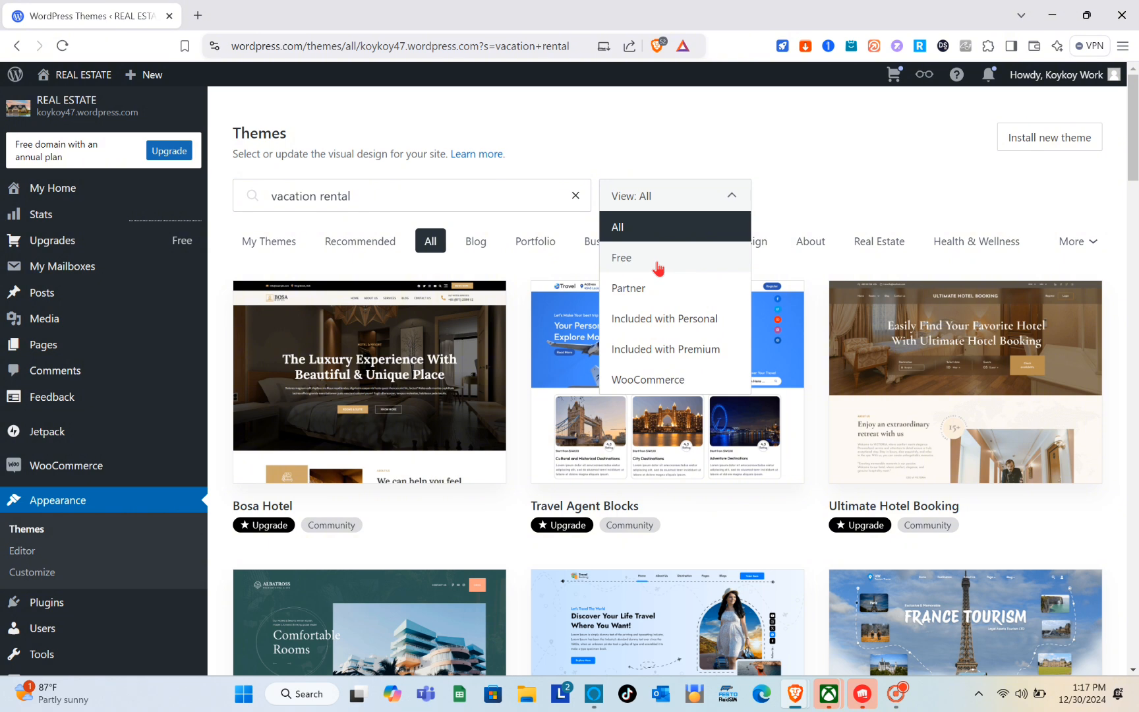
click(661, 264)
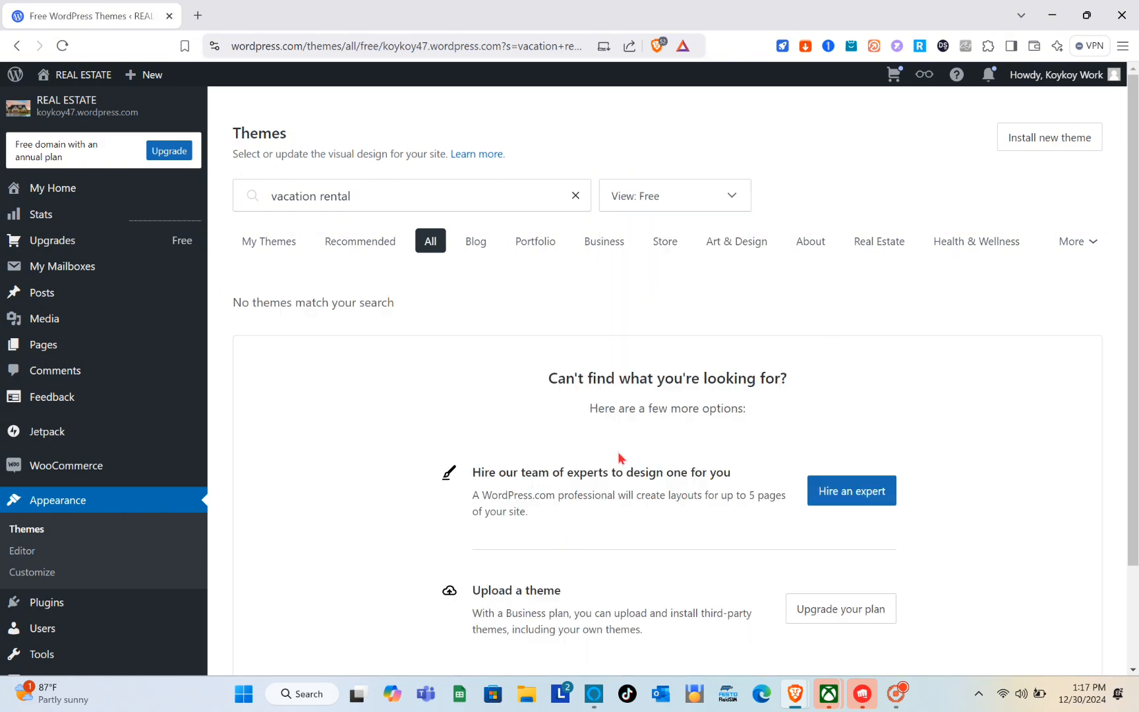
scroll(828, 536, down, 2)
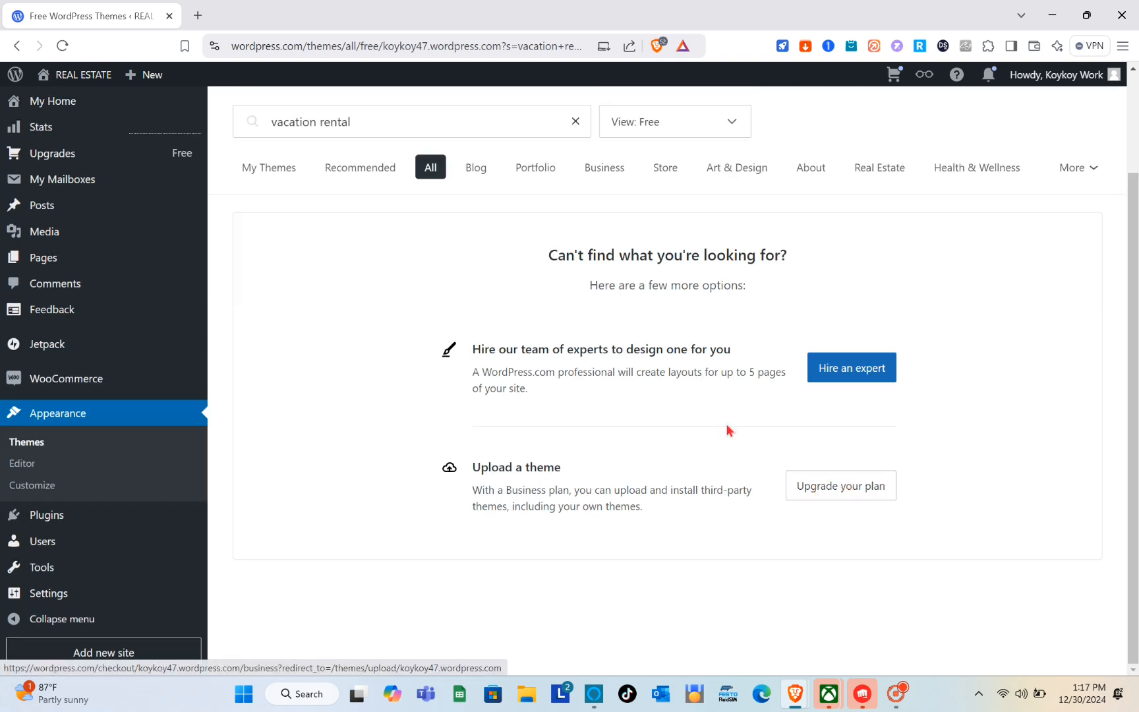
scroll(544, 396, up, 3)
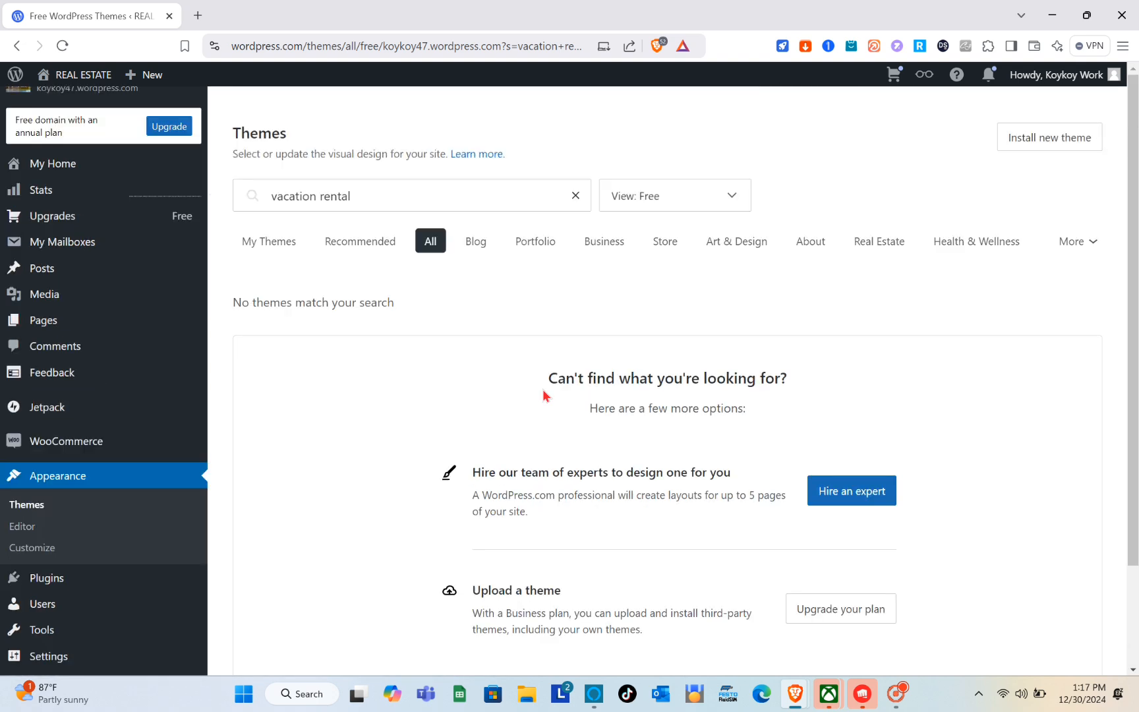
Open wix.com in a new browser tab to reach the Wix Studio sites dashboard.
click(197, 13)
text(wix)
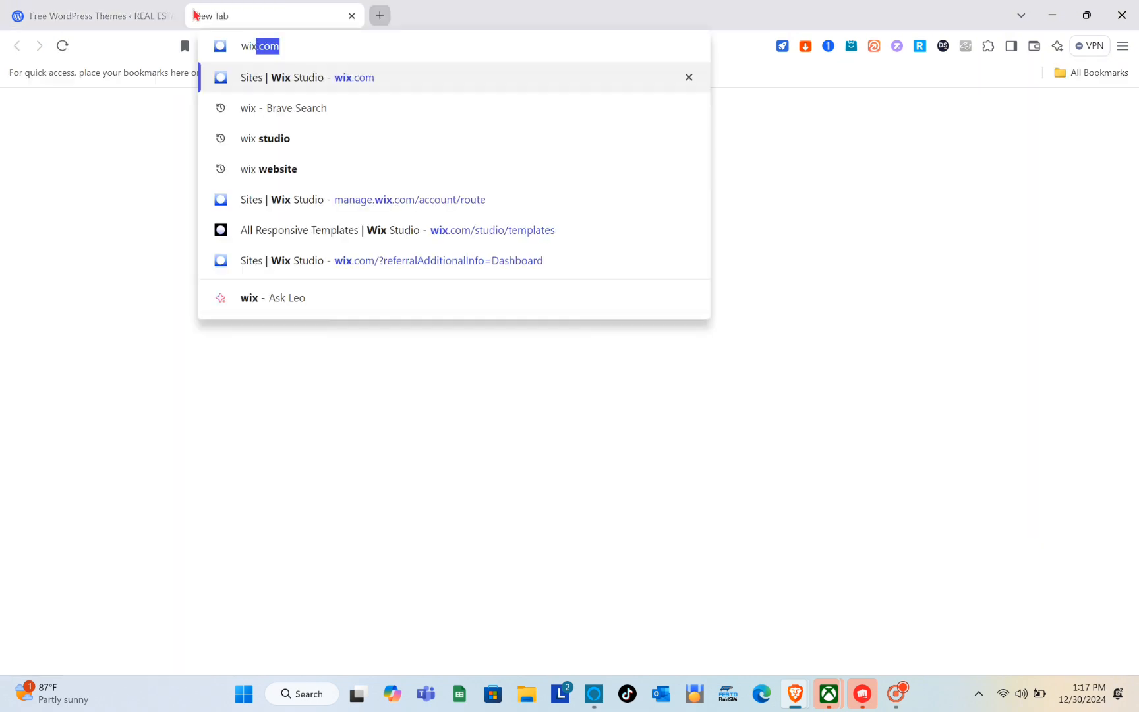
key(Return)
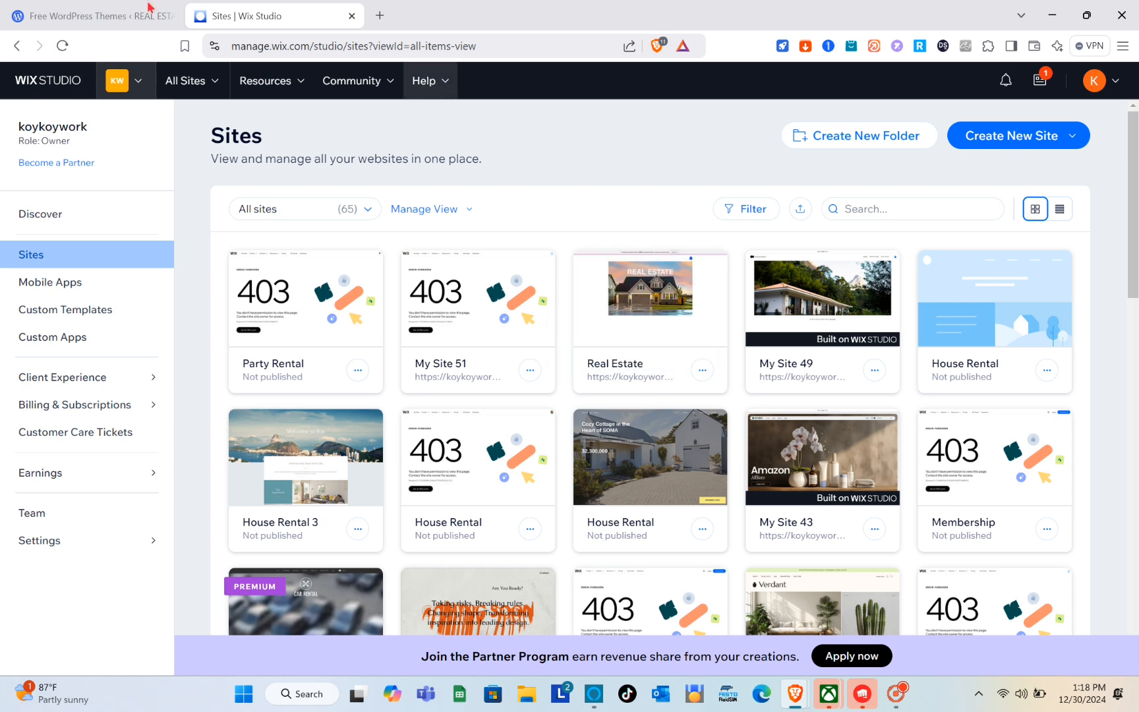
Return to the WordPress.com tab, open the site's home dashboard and start creating a new page.
click(36, 8)
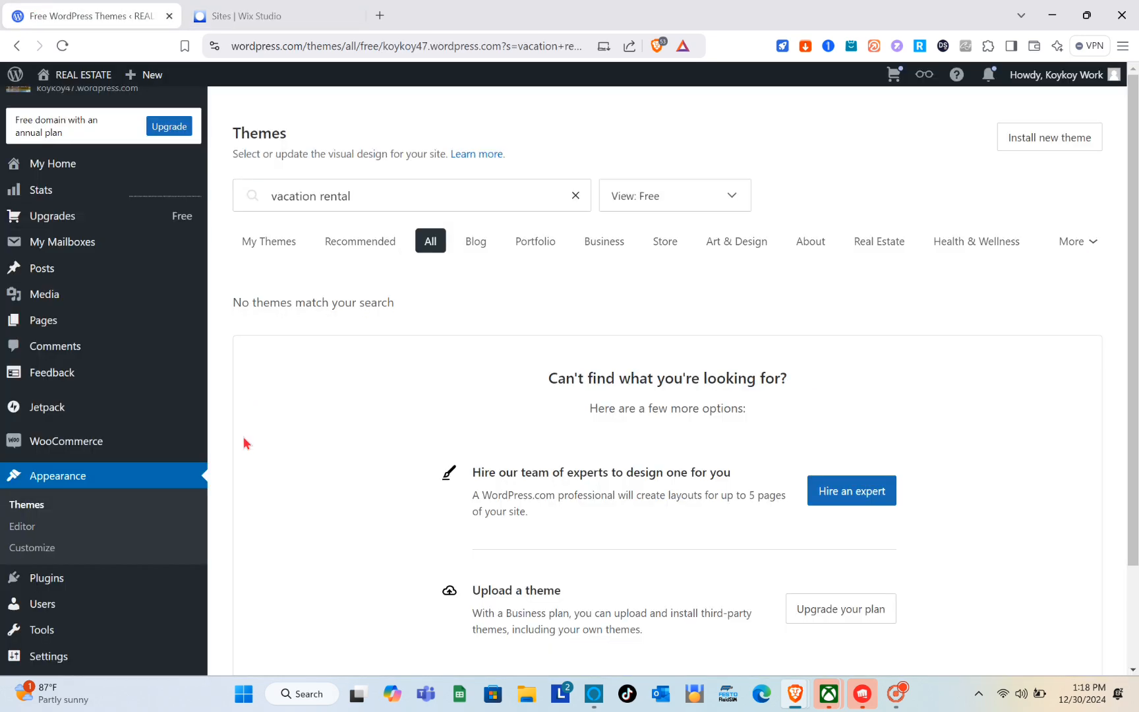
click(64, 170)
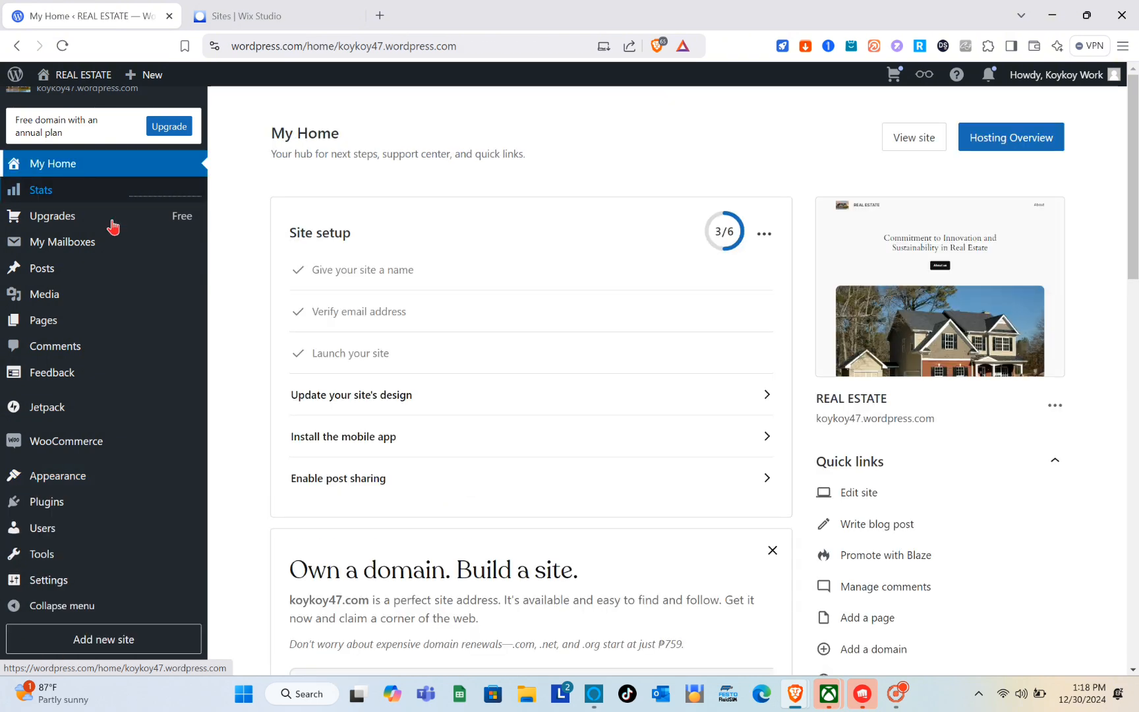
mouse_move(153, 80)
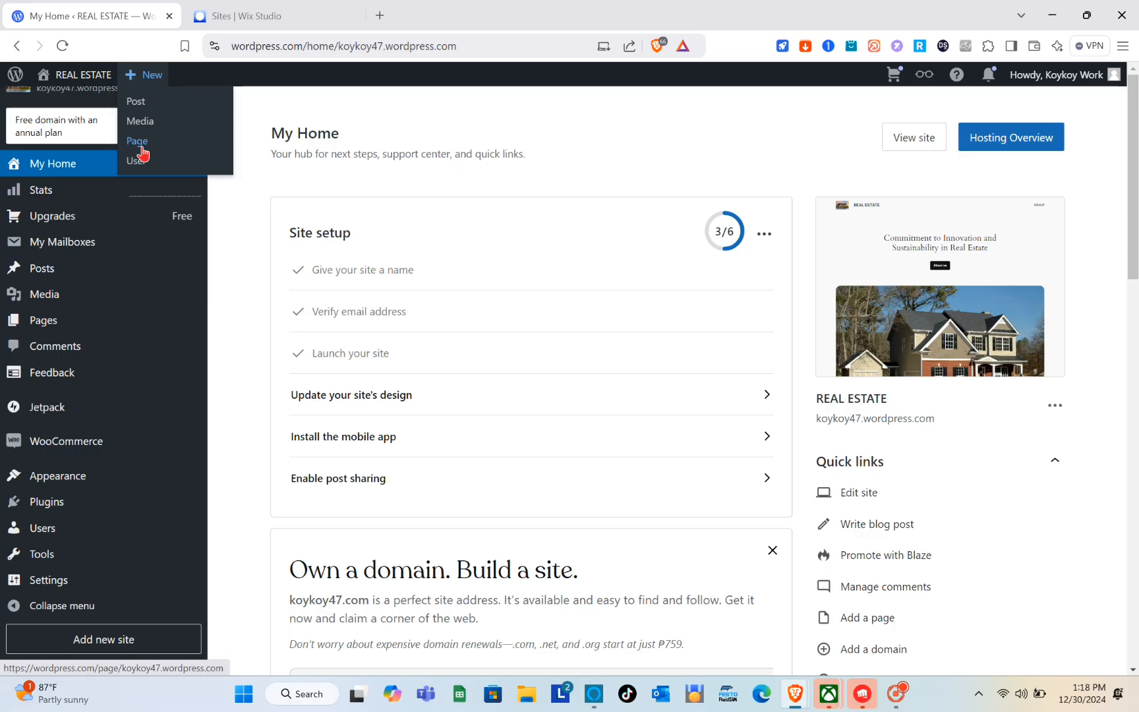
click(229, 239)
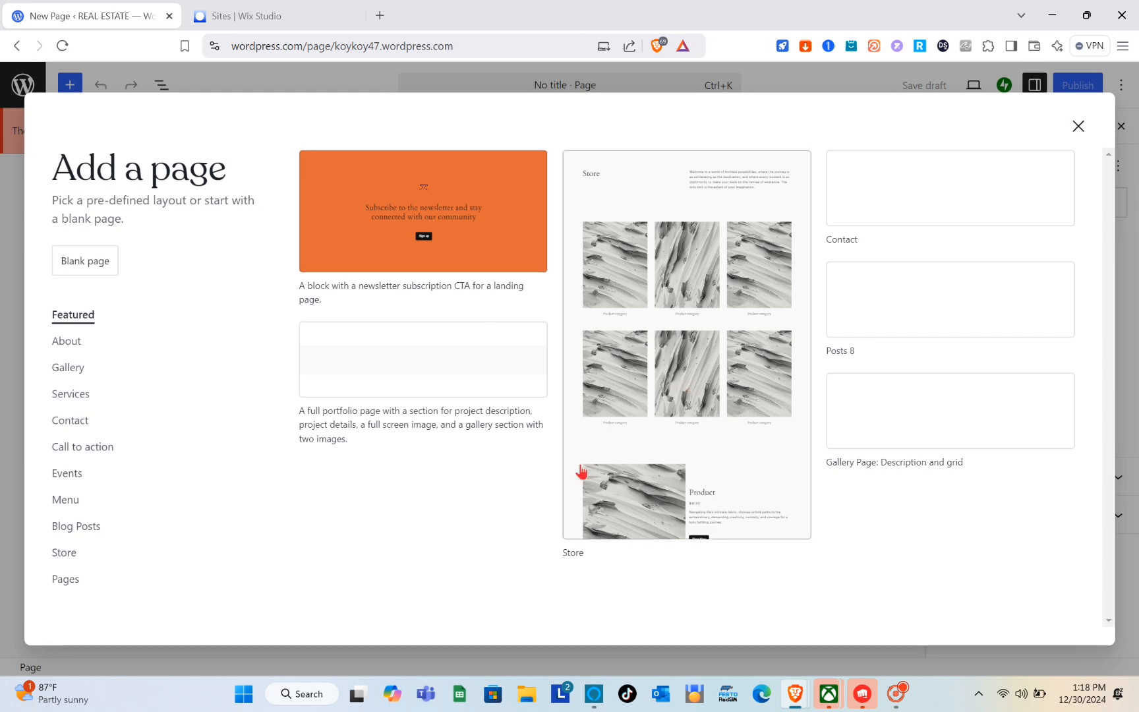
Look through the featured pre-defined page layouts and start the new page from a blank page instead.
scroll(388, 368, down, 3)
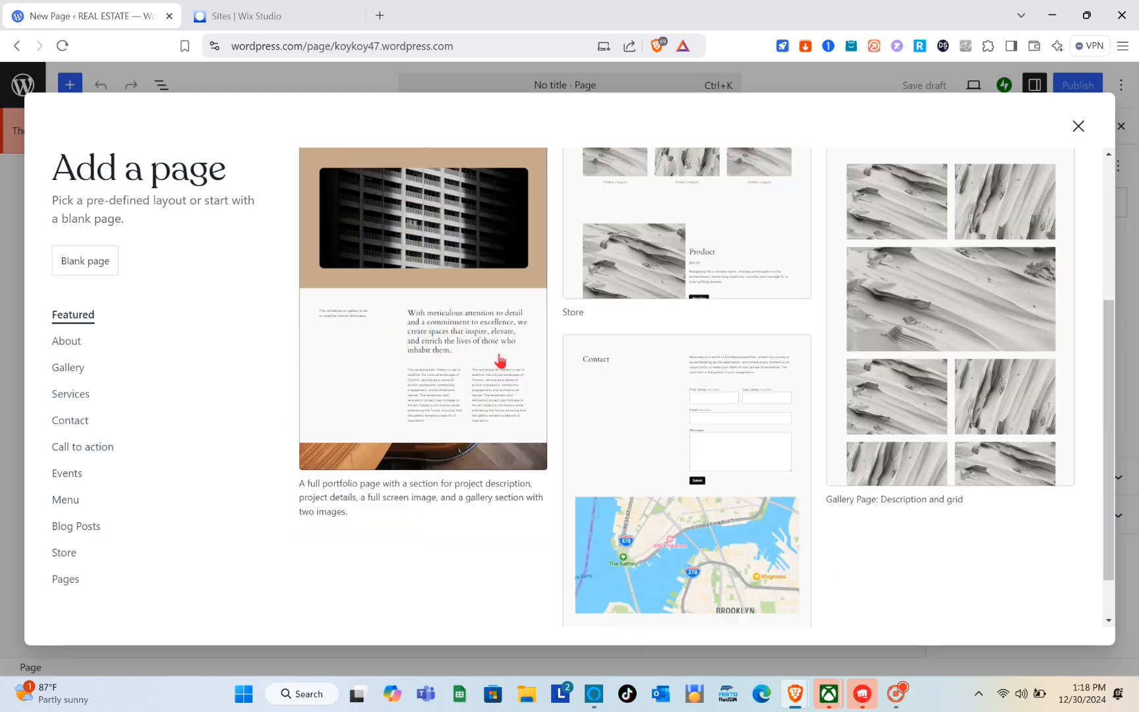
scroll(500, 360, down, 1)
scroll(500, 360, up, 5)
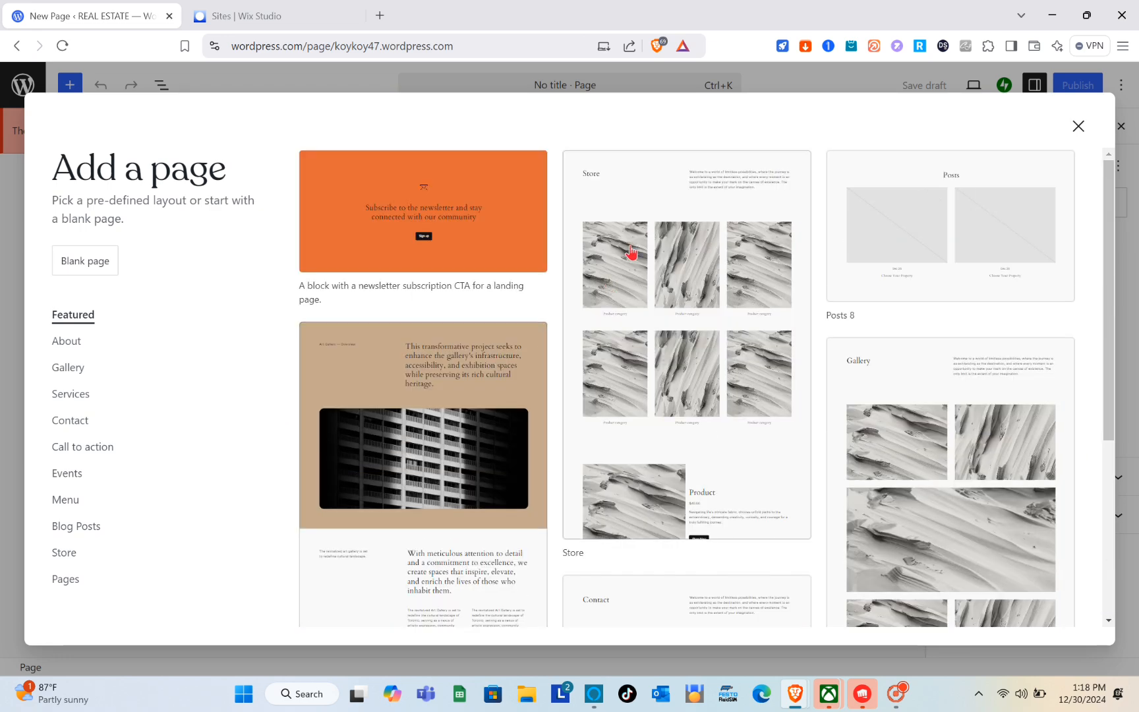
click(76, 263)
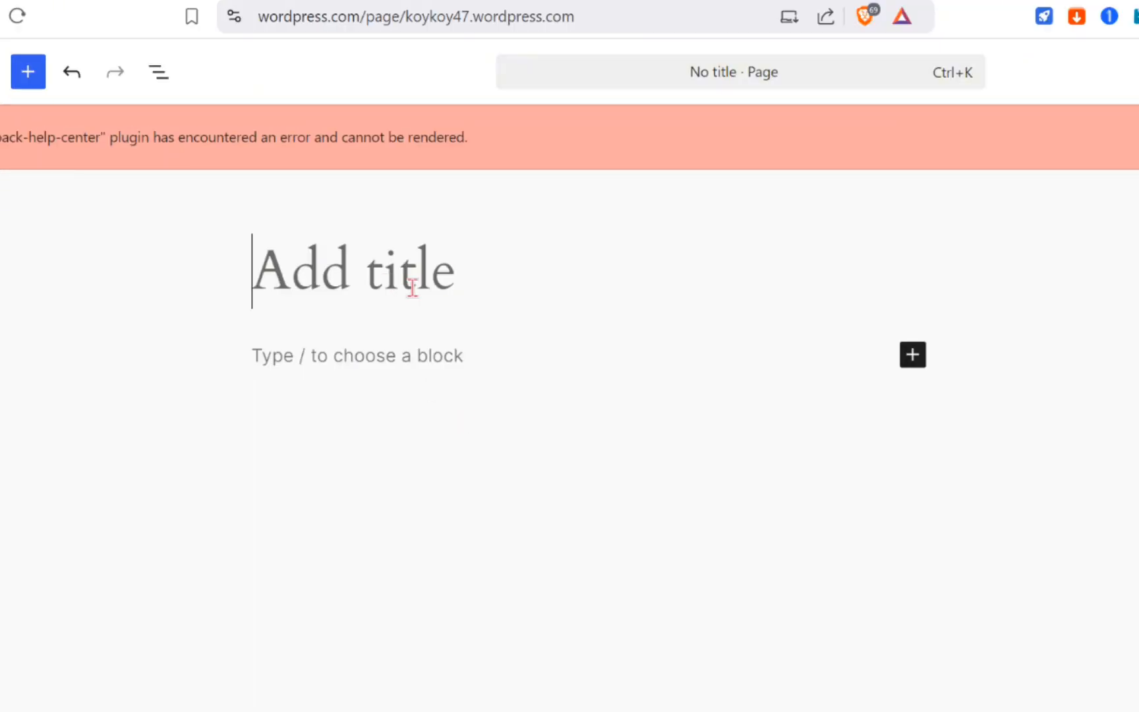
Title the new page "VACATION RENTAL" and place the cursor in the empty block below it.
text(VACAR)
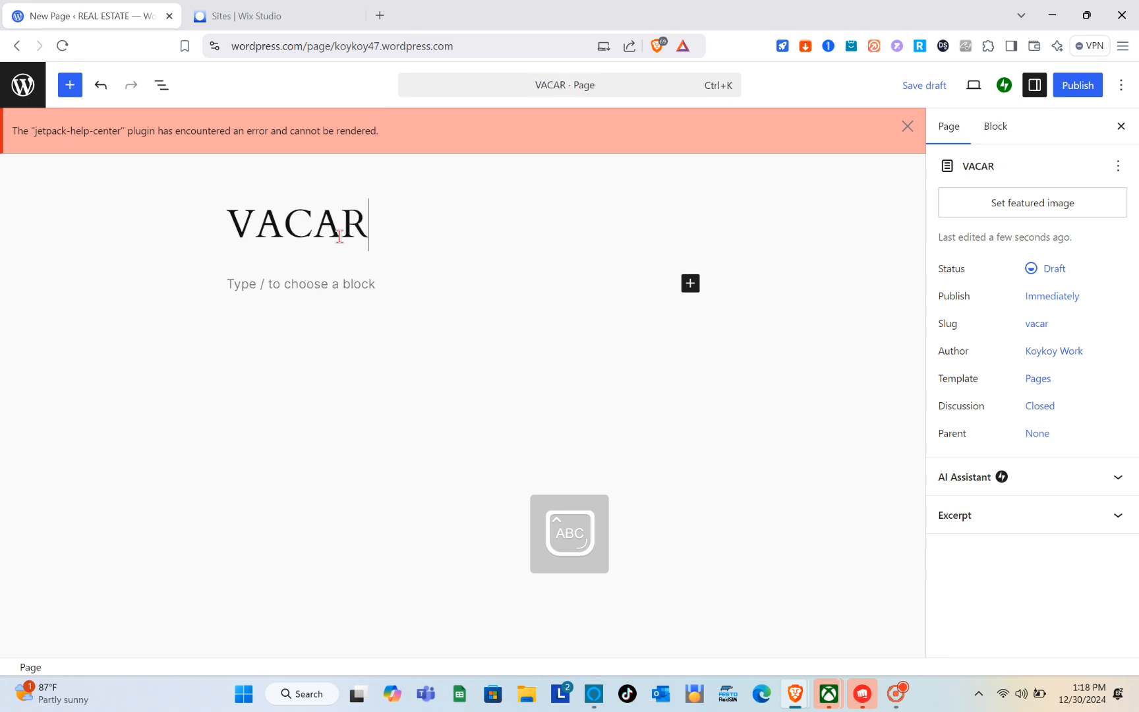
key(BackSpace)
text(TIO)
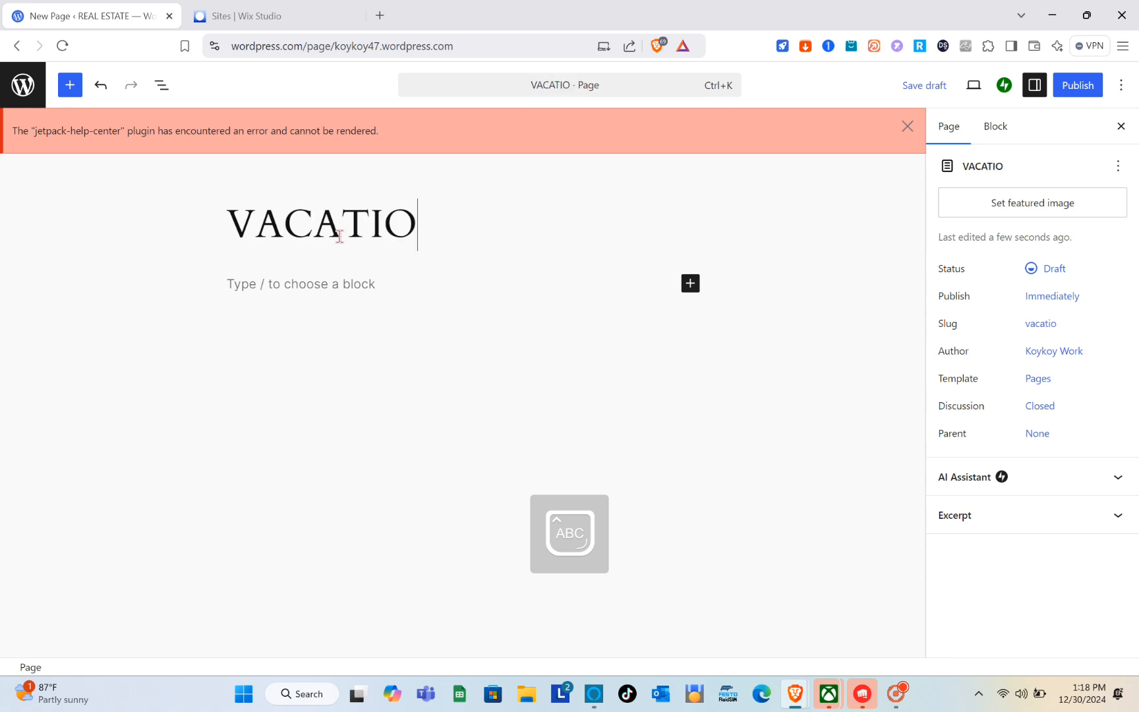
text(N RENTAL)
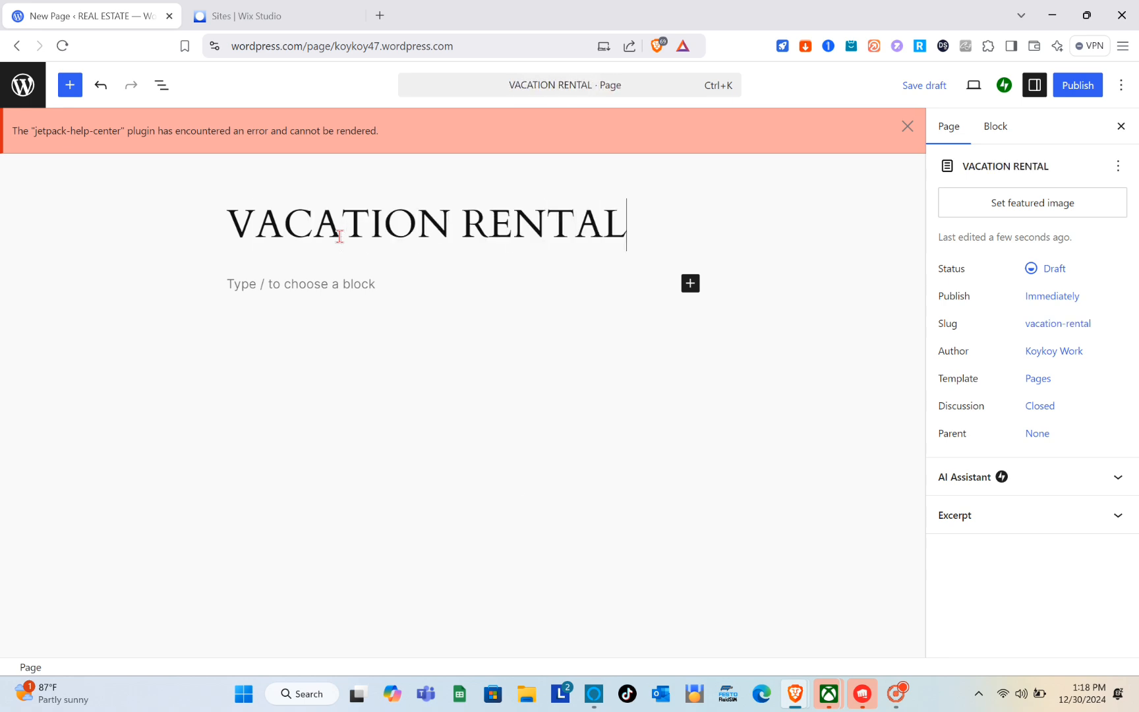
click(341, 371)
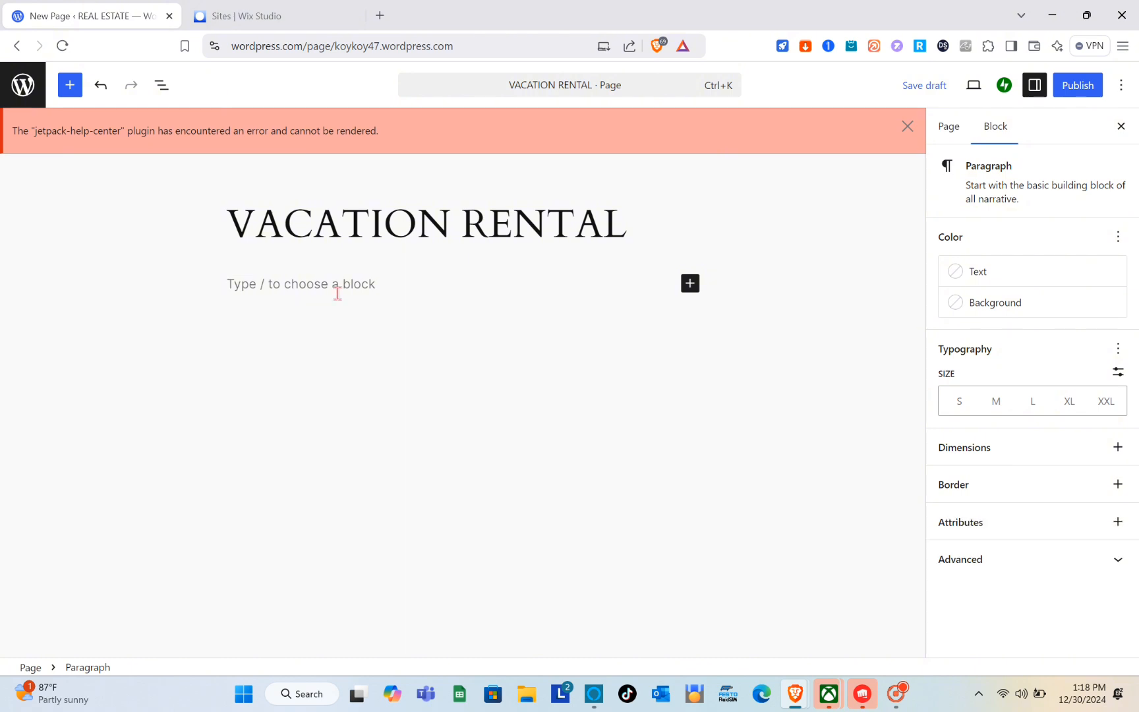
triple_click(398, 224)
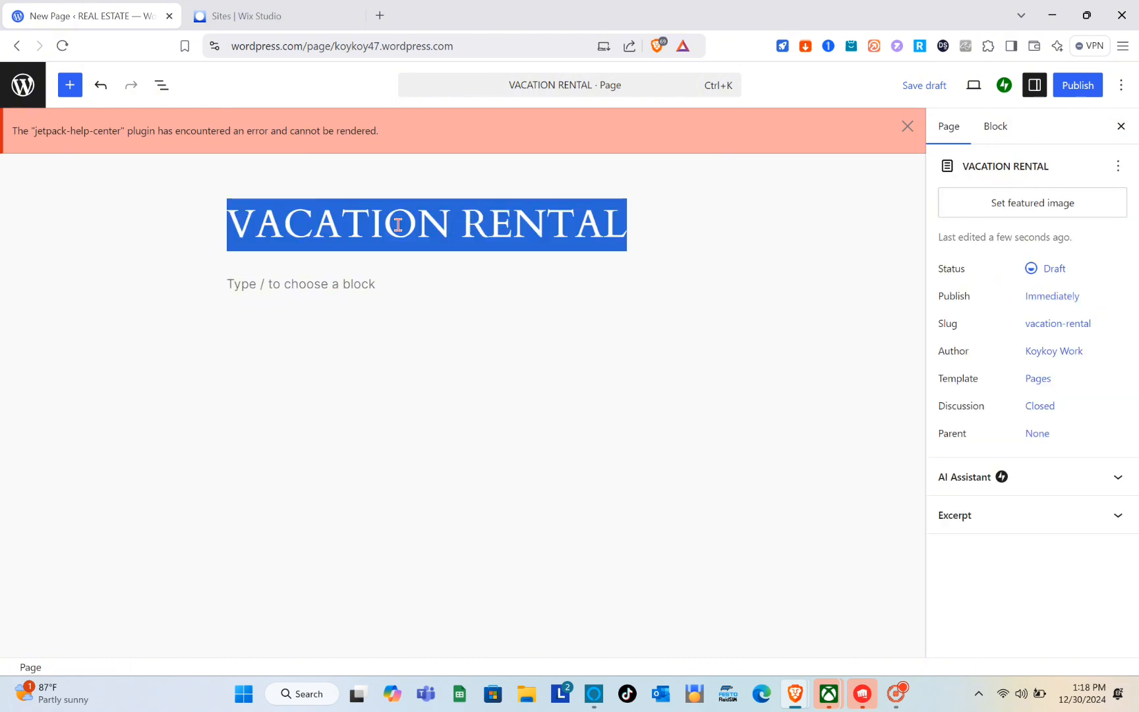
click(402, 285)
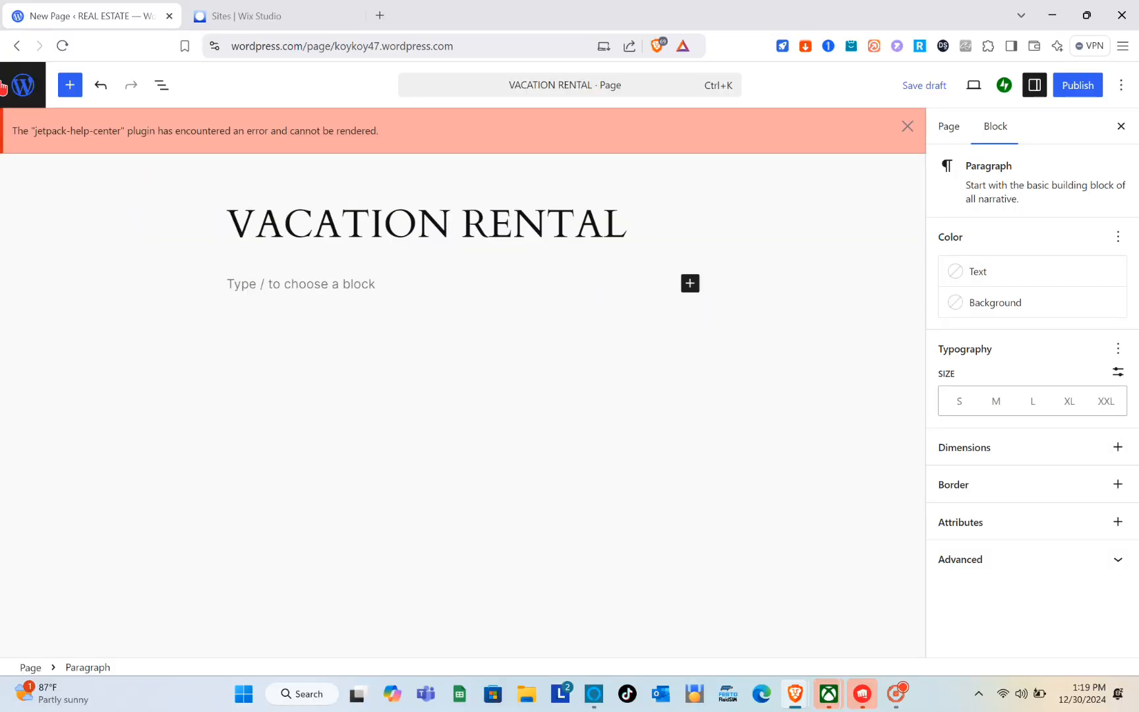
Open the block inserter and examine the available text, media and design blocks.
click(70, 99)
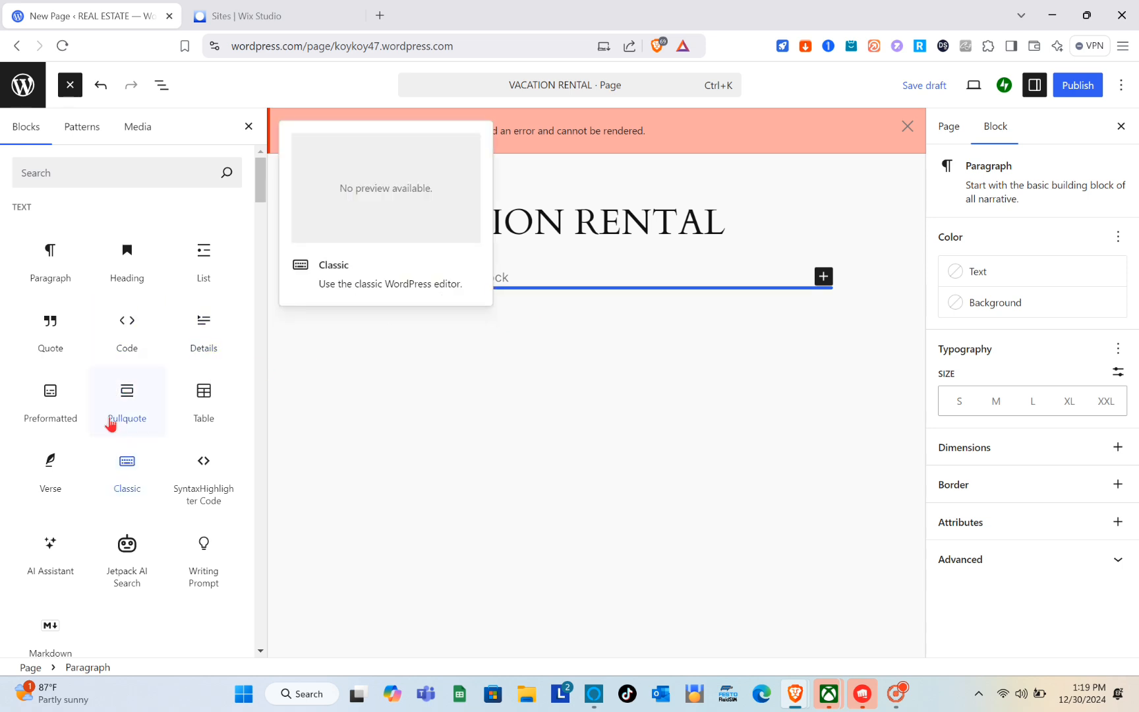
scroll(84, 359, down, 1)
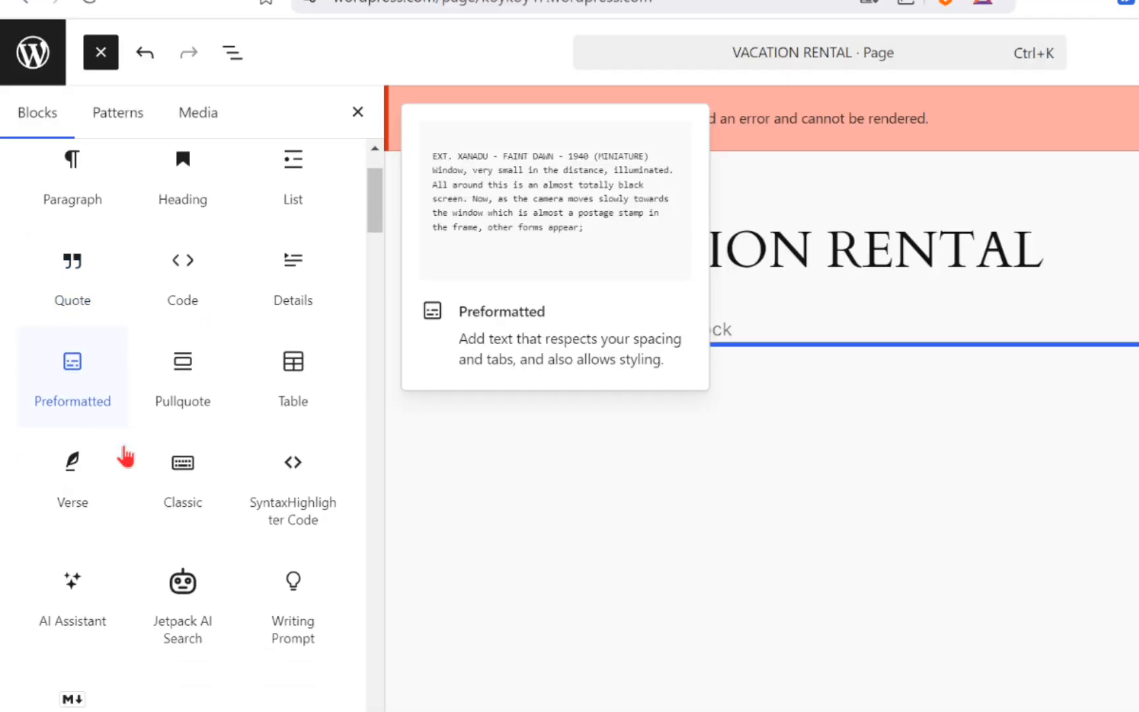
scroll(125, 455, down, 4)
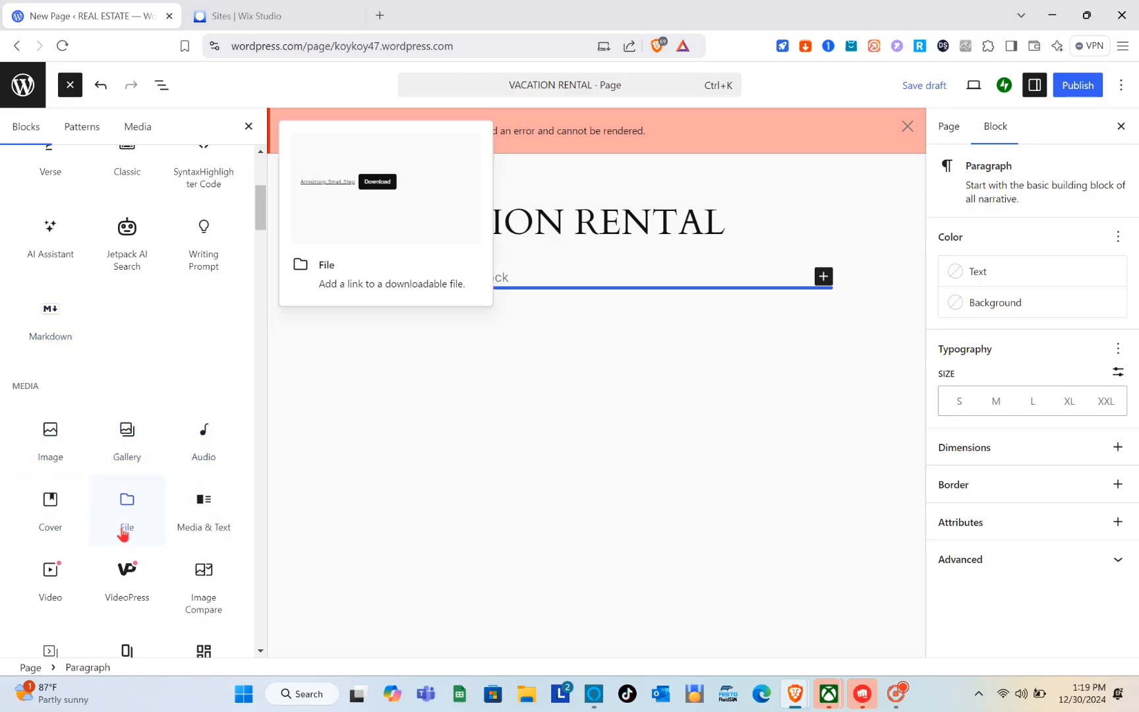
scroll(122, 530, down, 1)
scroll(123, 532, down, 2)
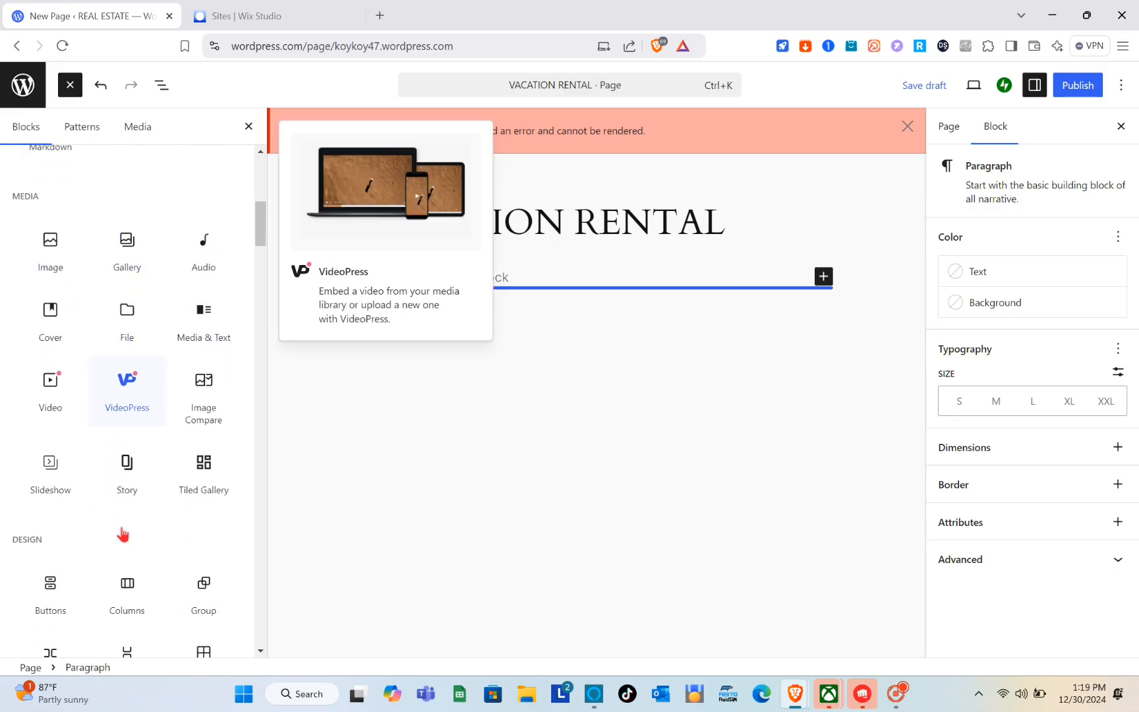
scroll(123, 534, up, 7)
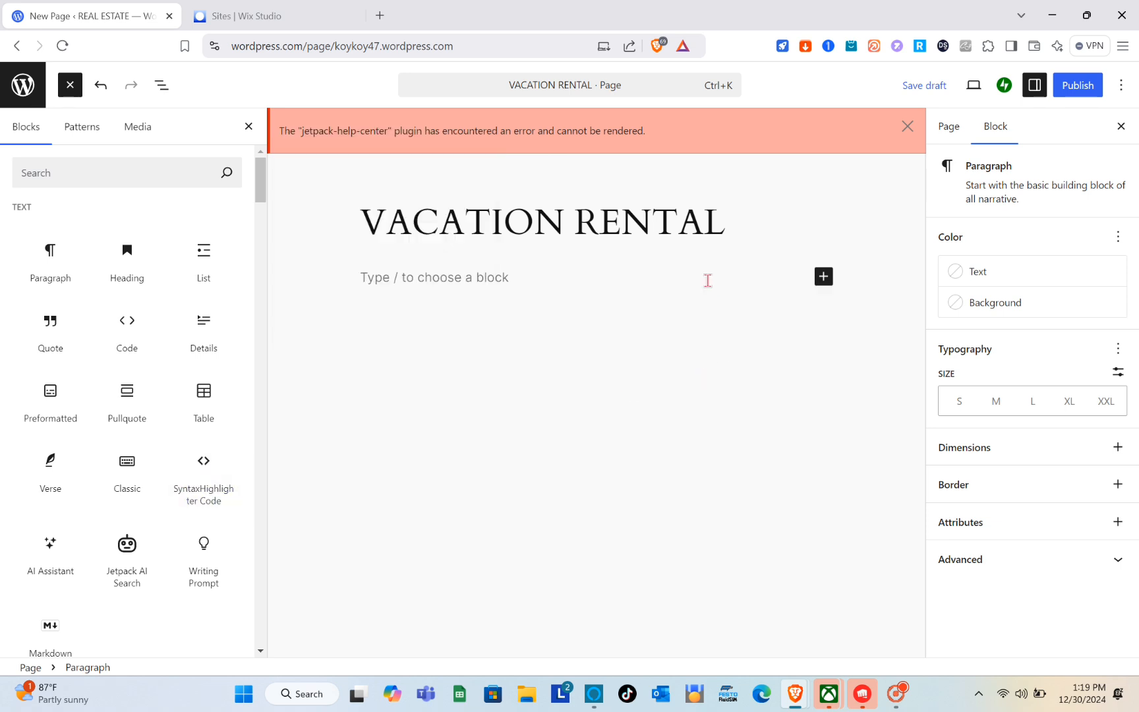
Add a paragraph below the title reading "Looking for a place for family vacation? We got you!!".
click(824, 278)
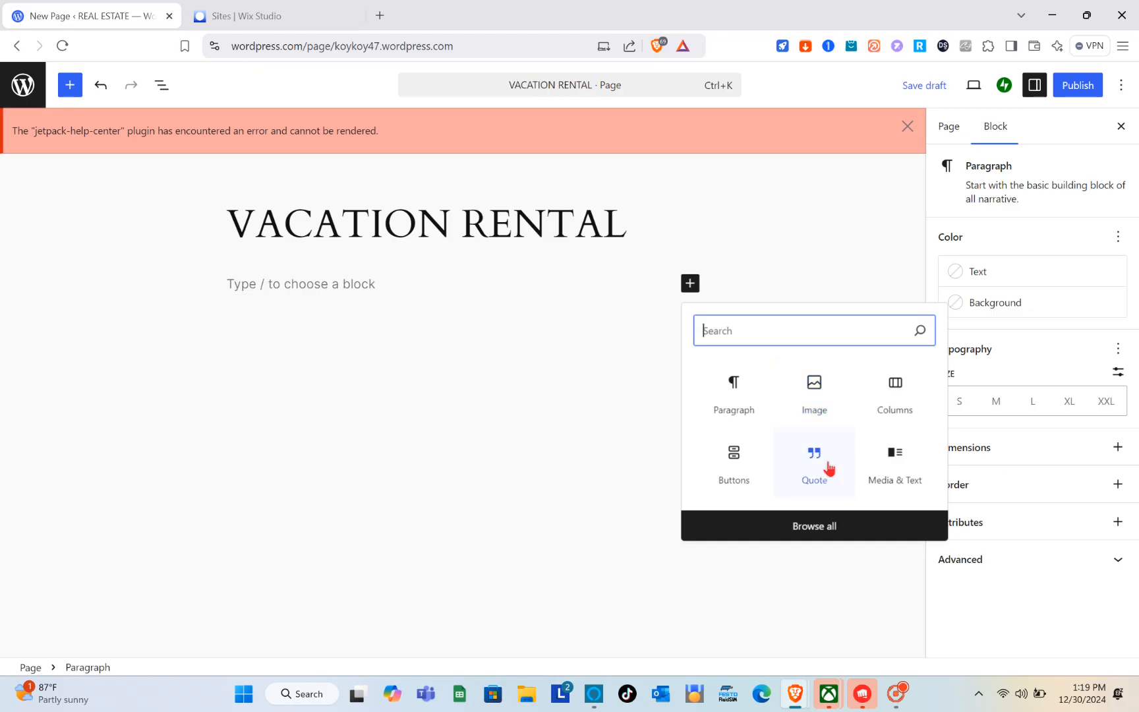
click(735, 408)
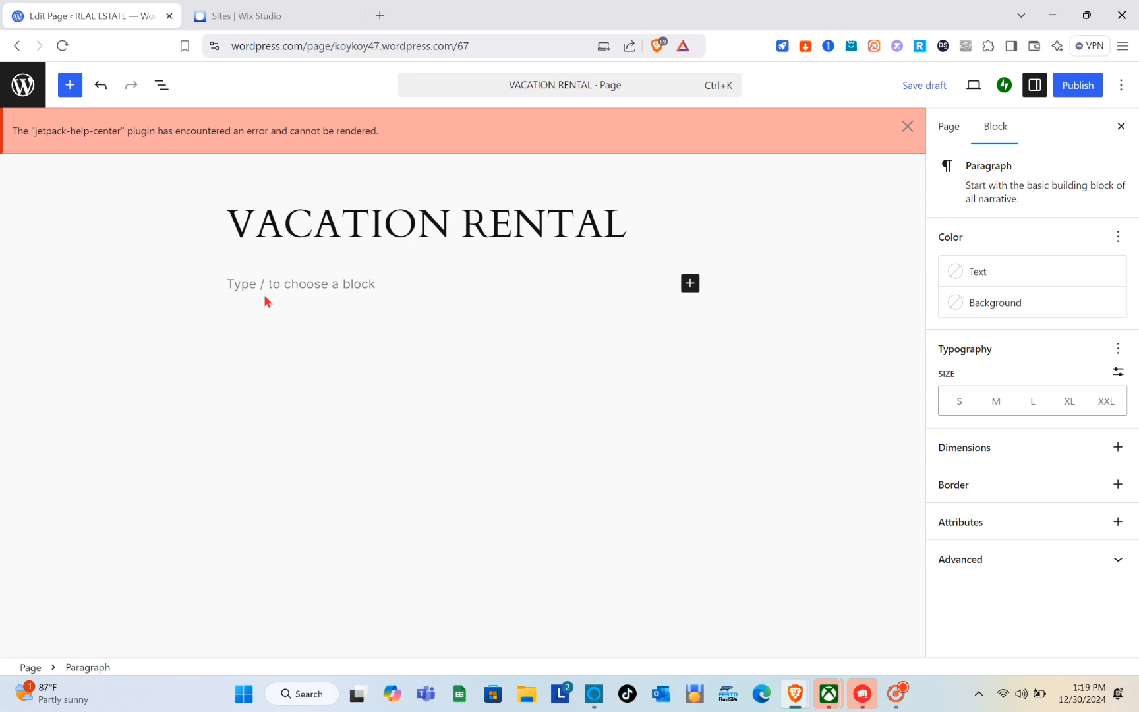
key(Caps_Lock)
text(ooking for a place for family vacation? We g)
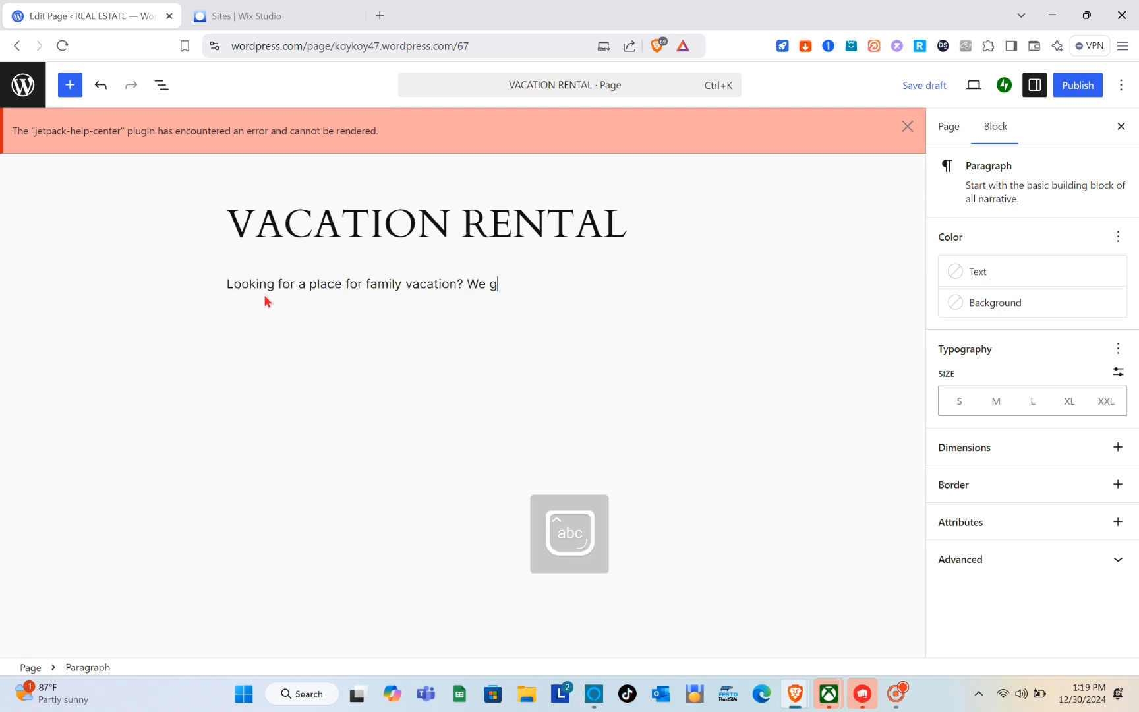
text(ot t)
key(BackSpace)
text(you!!)
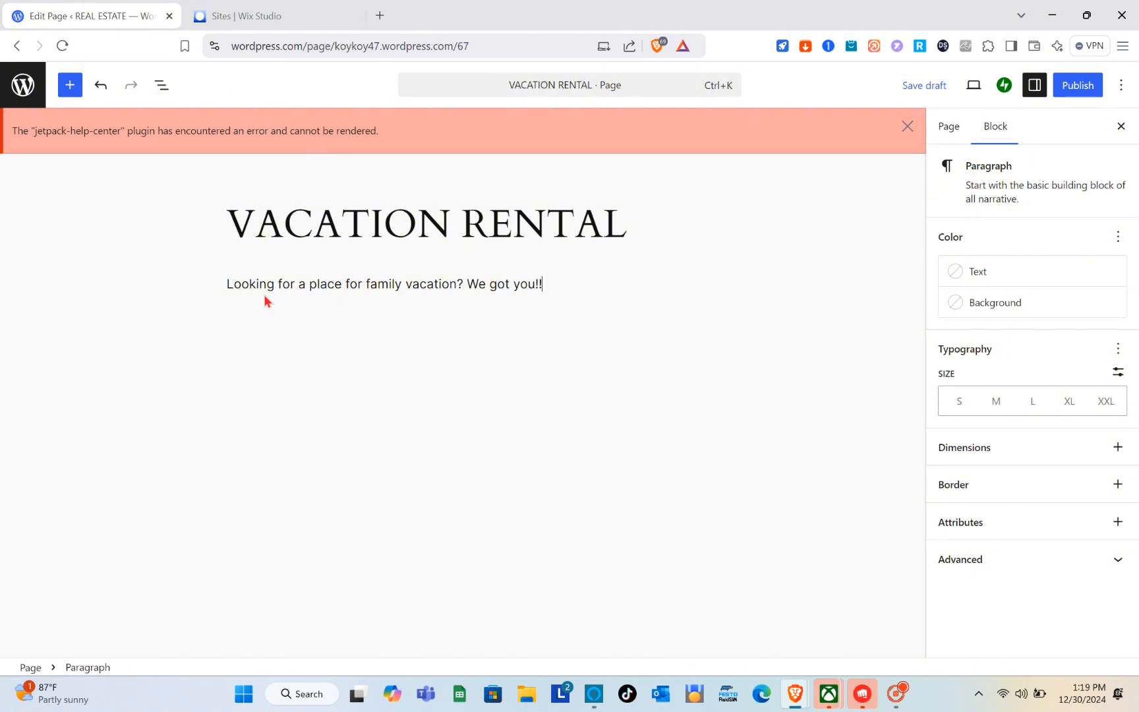
Browse the full block list and insert a Cover block below the paragraph.
click(416, 327)
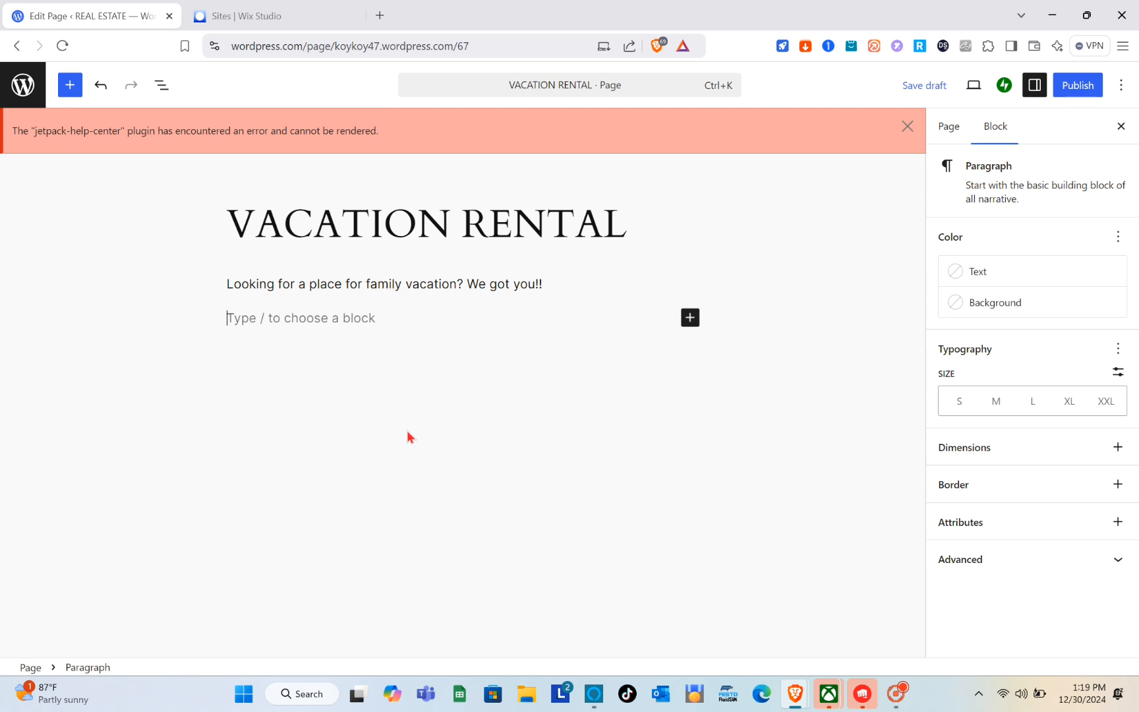
click(690, 317)
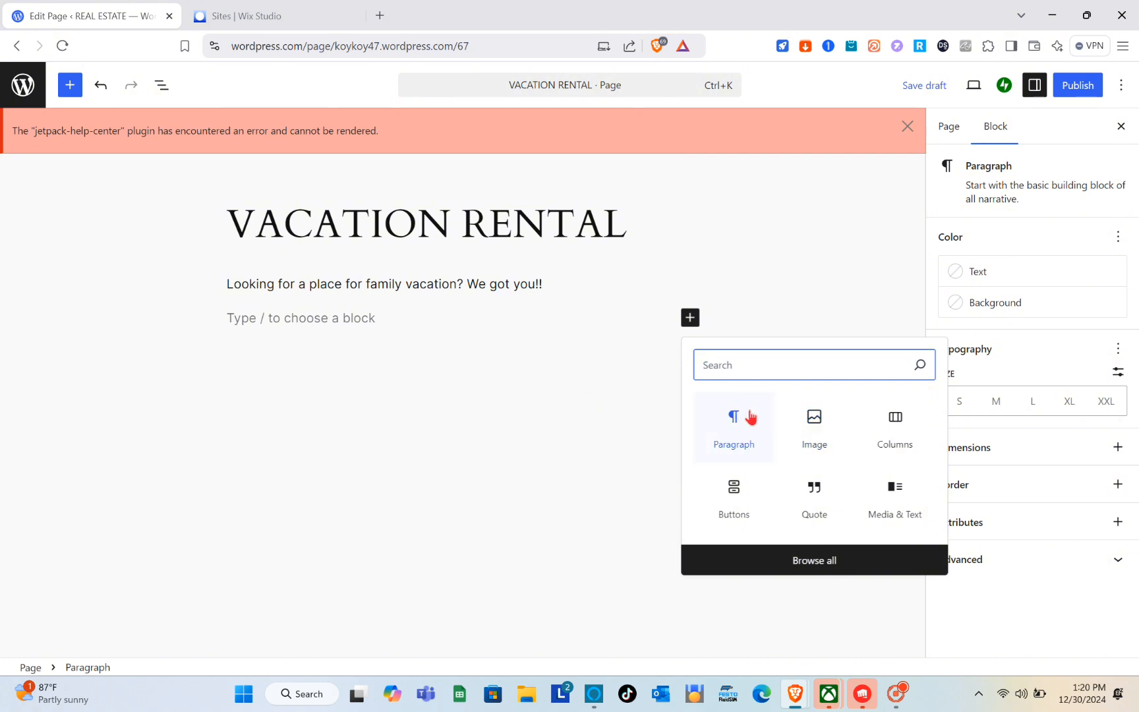
click(825, 560)
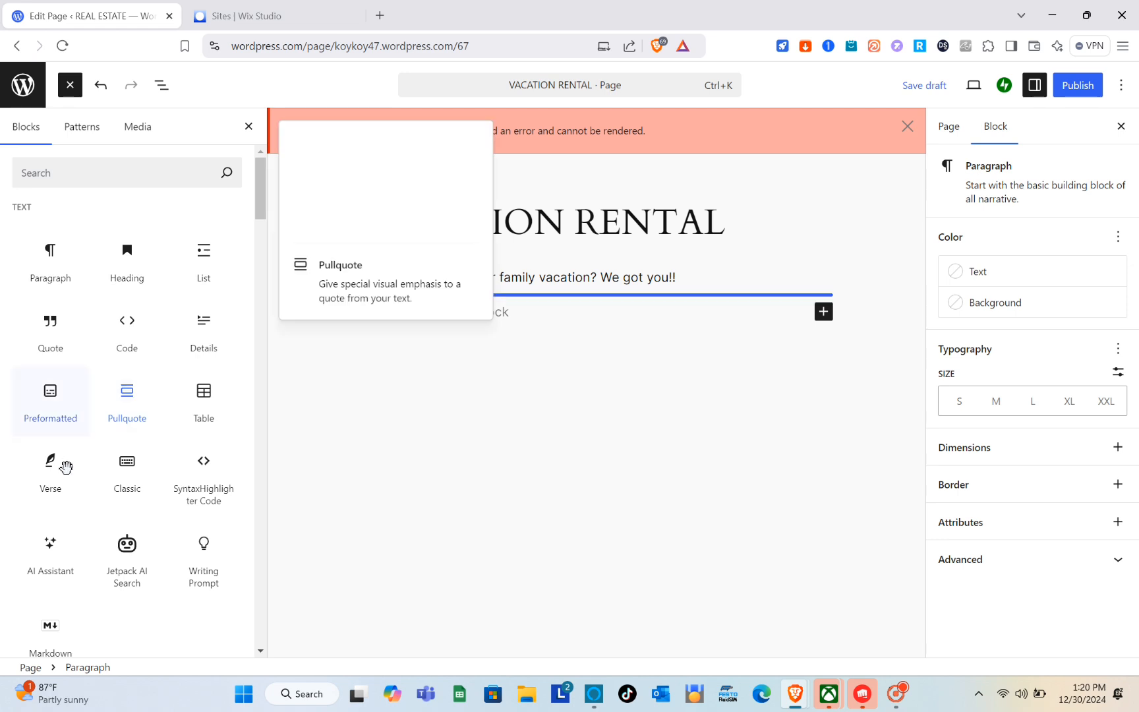
scroll(50, 464, down, 3)
scroll(69, 475, down, 1)
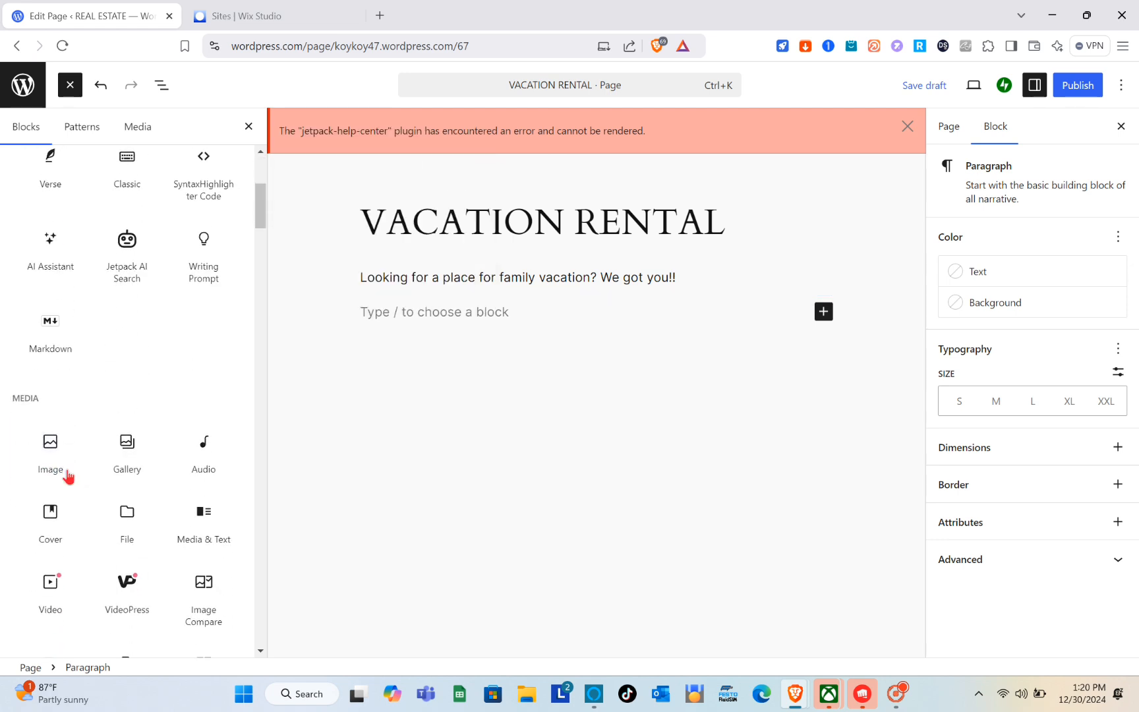
click(43, 537)
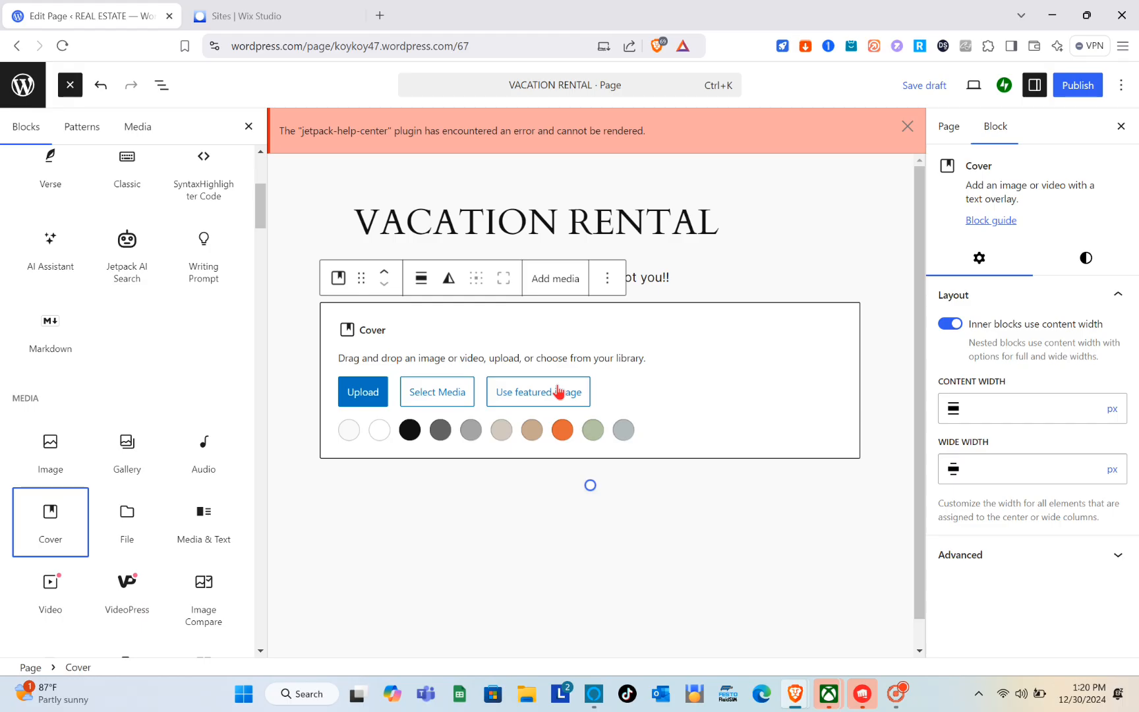
click(470, 430)
scroll(557, 508, down, 2)
scroll(556, 508, up, 2)
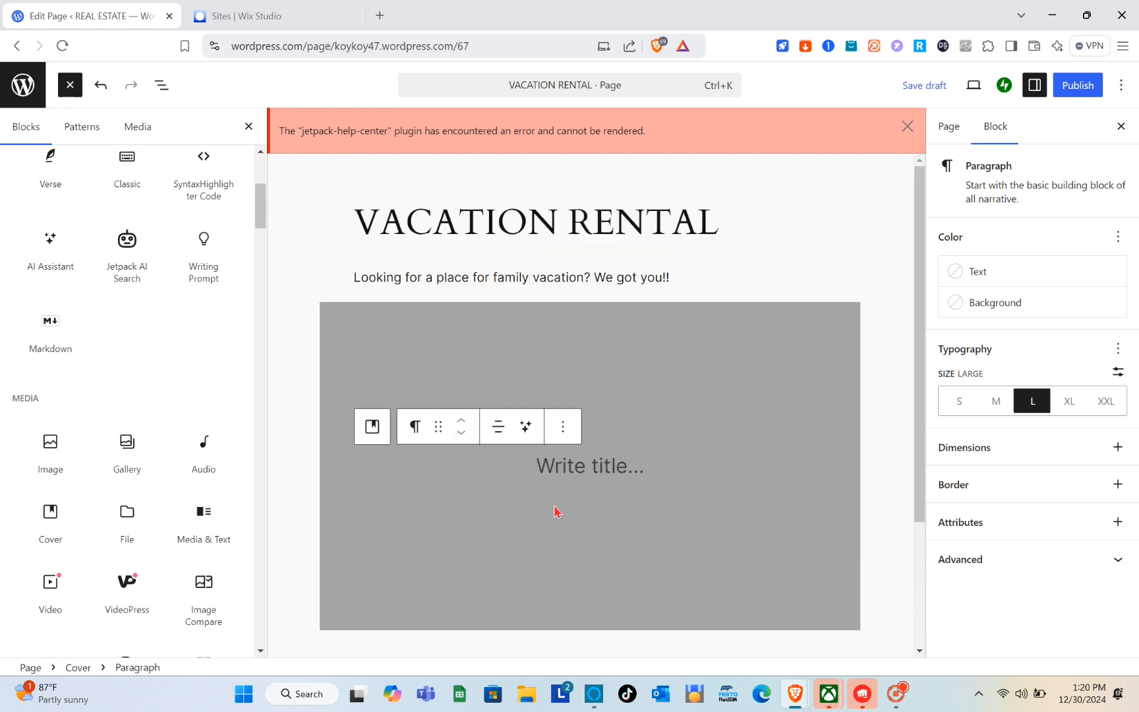
click(101, 85)
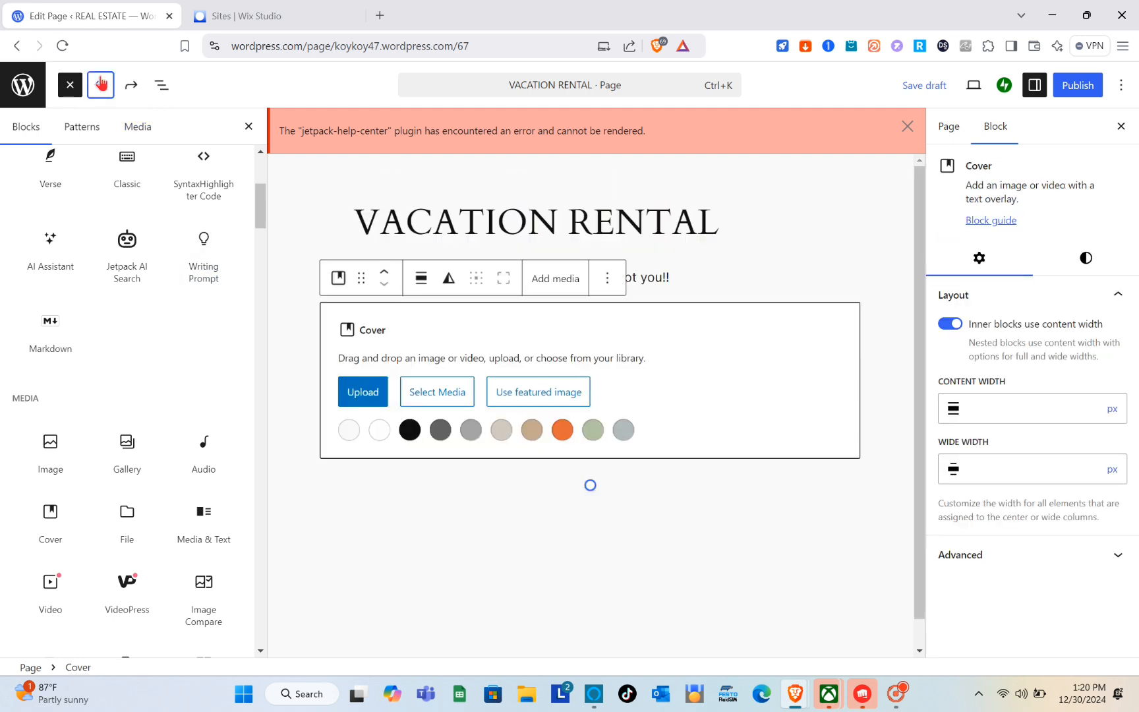
Upload pexels-pixabay-280222.jpg from the 1 Real Estate folder as the Cover block's background image.
click(368, 404)
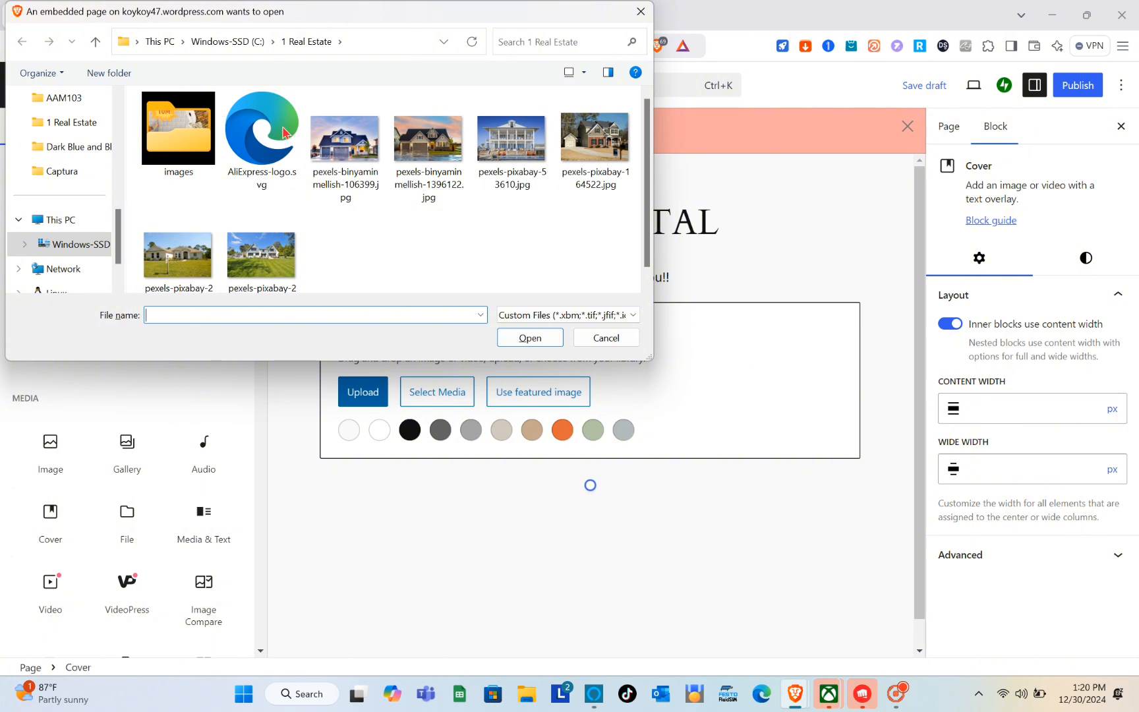
click(278, 288)
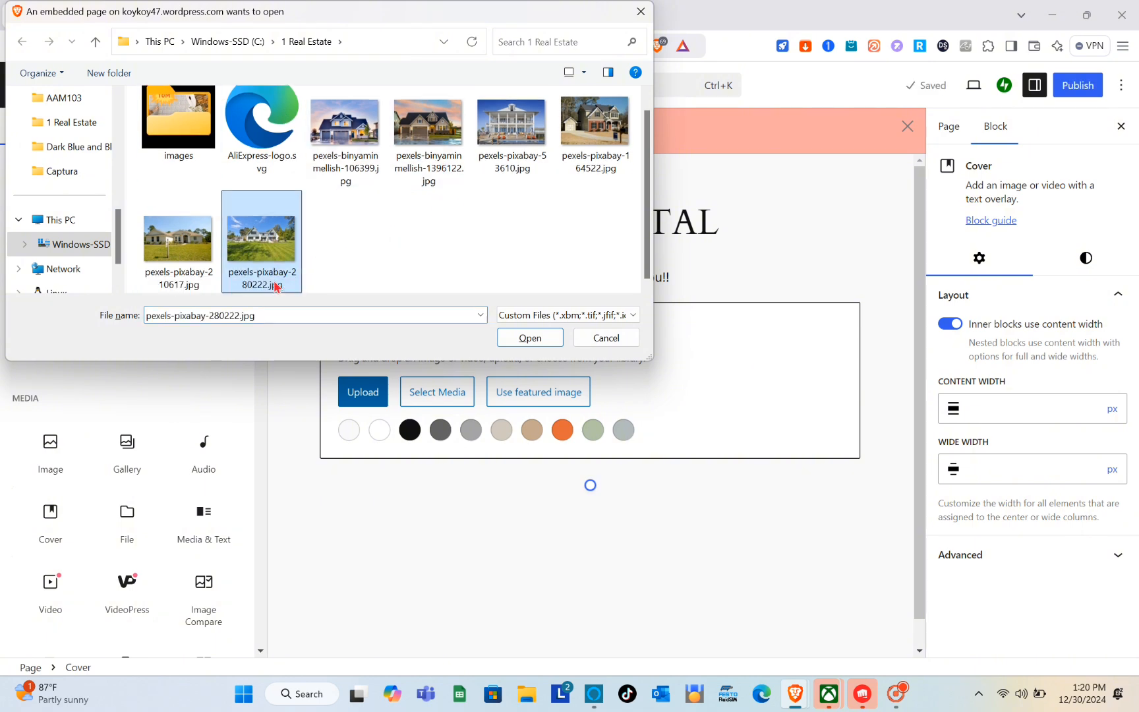
click(531, 337)
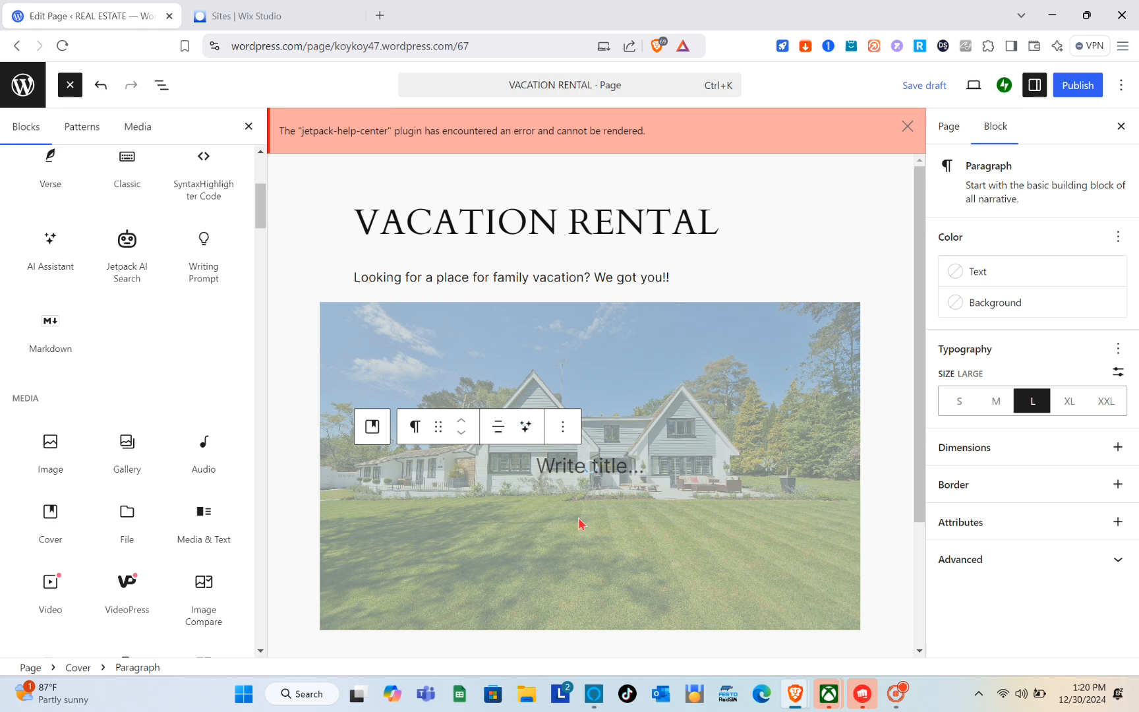
scroll(580, 535, down, 3)
scroll(580, 535, up, 2)
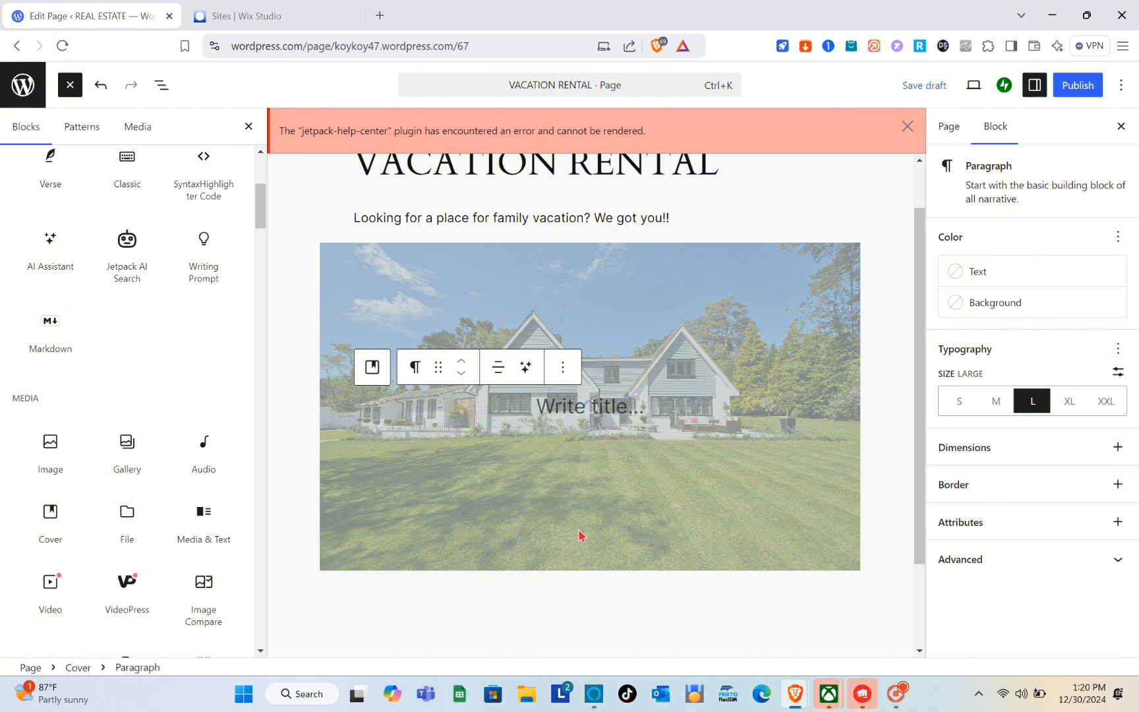
Select the Cover block and reduce its height so the house photo forms a short, wide banner.
click(580, 535)
scroll(580, 534, down, 1)
scroll(580, 534, up, 1)
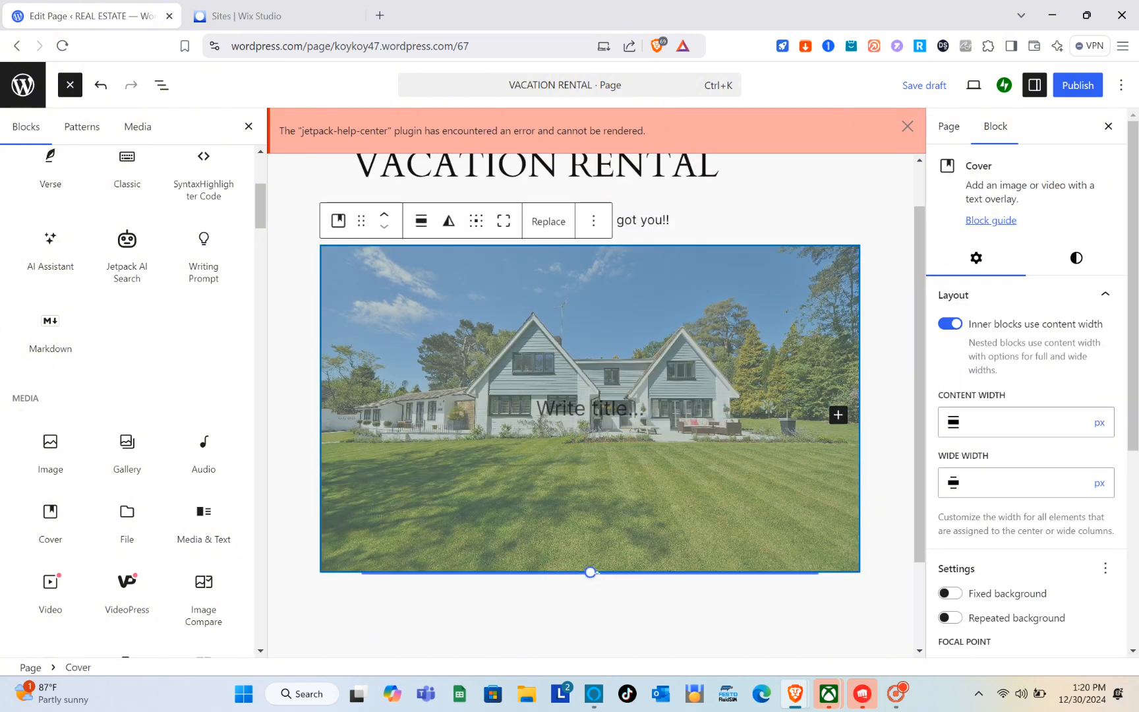
drag(590, 571, 575, 377)
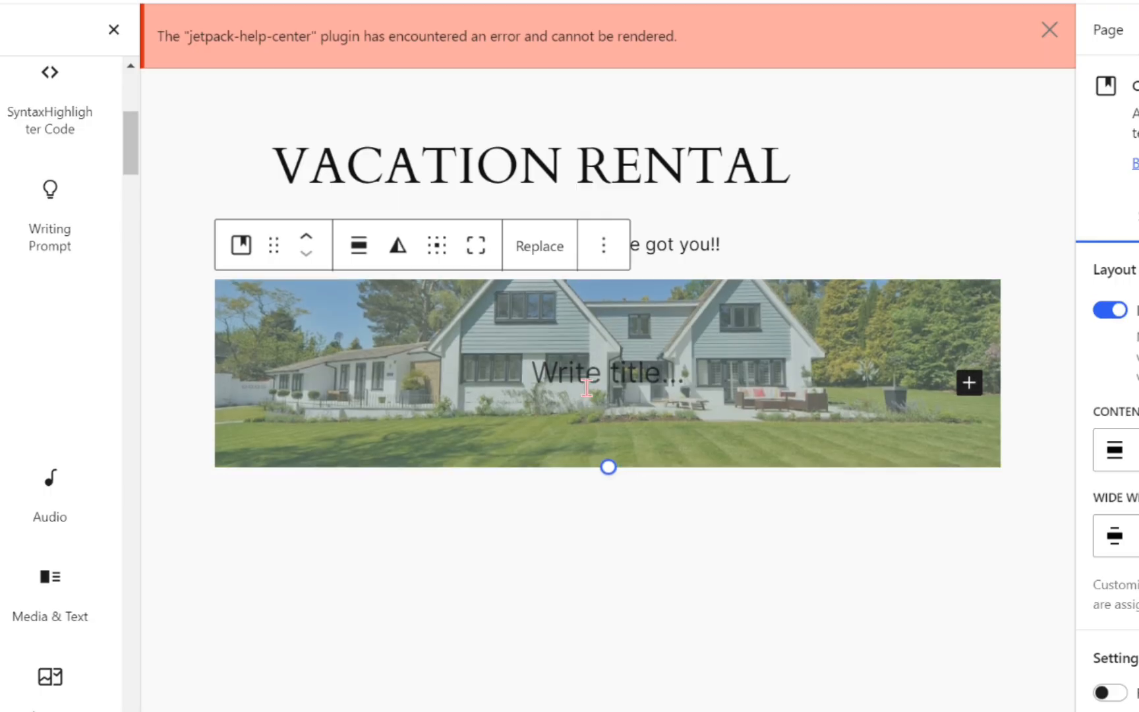
Enter the title "BOOK NOW" inside the Cover block and make the whole text bold.
click(739, 549)
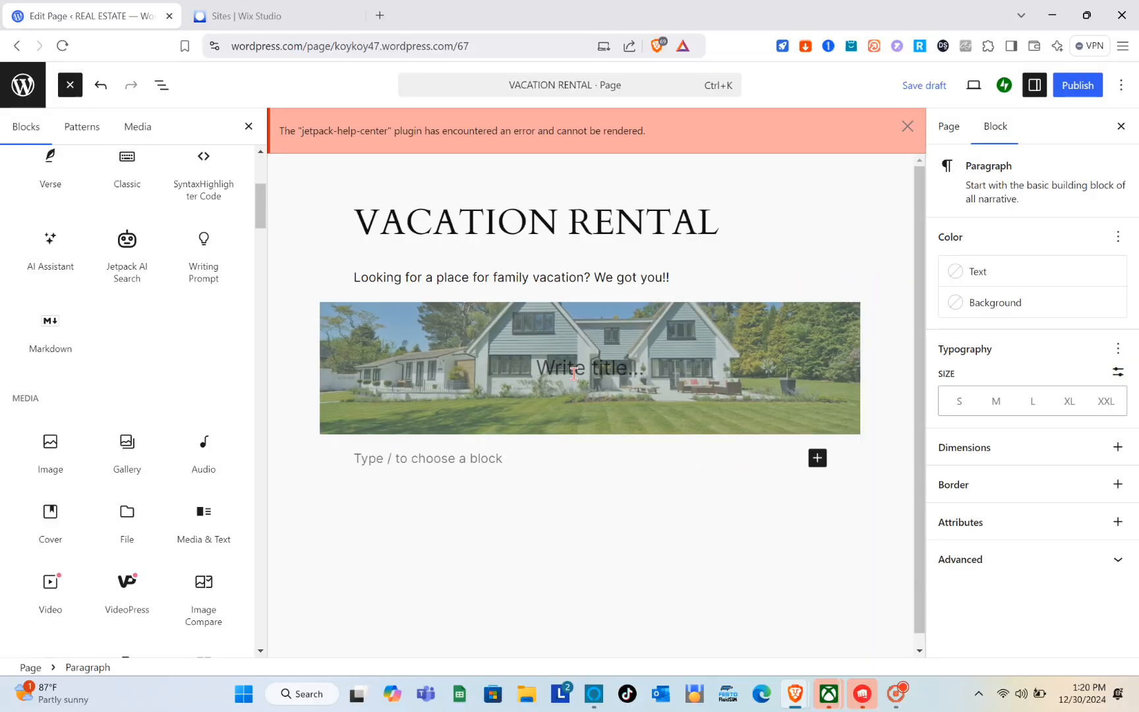
click(574, 373)
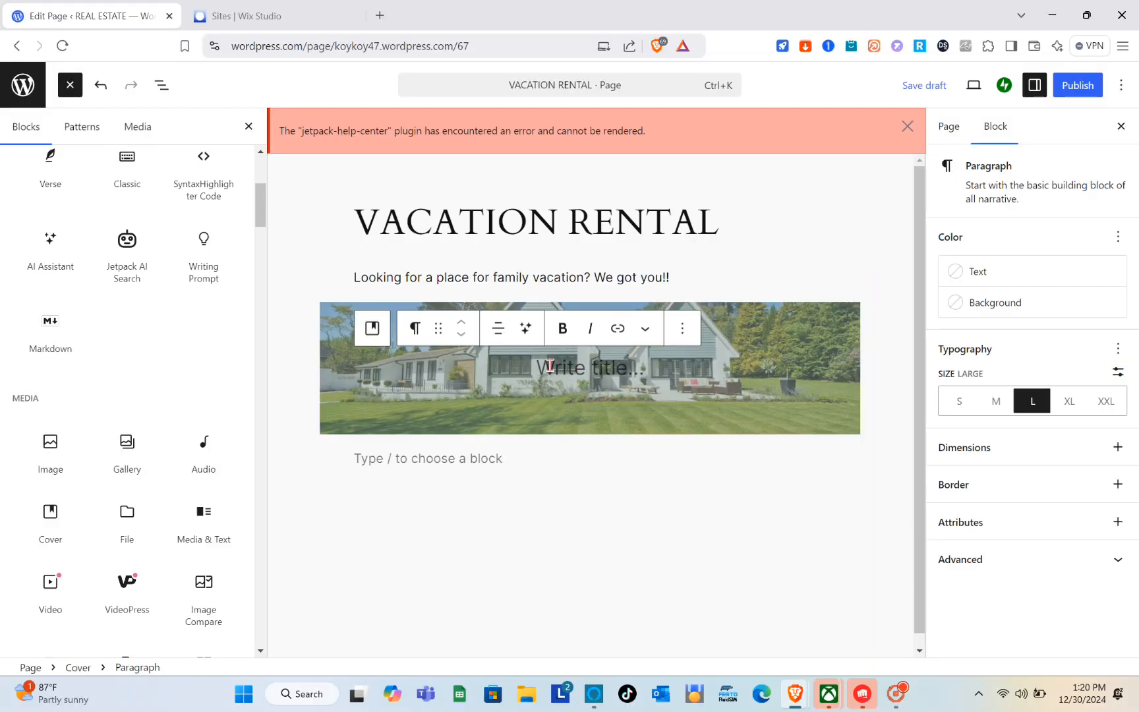
key(Caps_Lock)
text(BOOK)
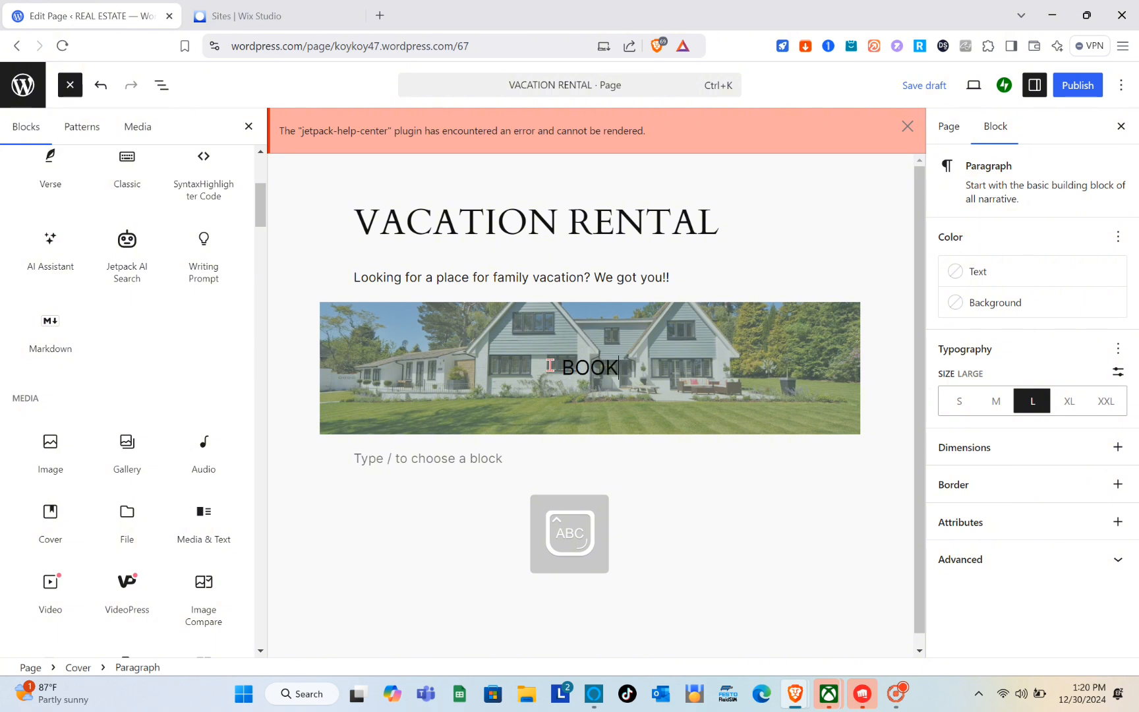
text( NOW)
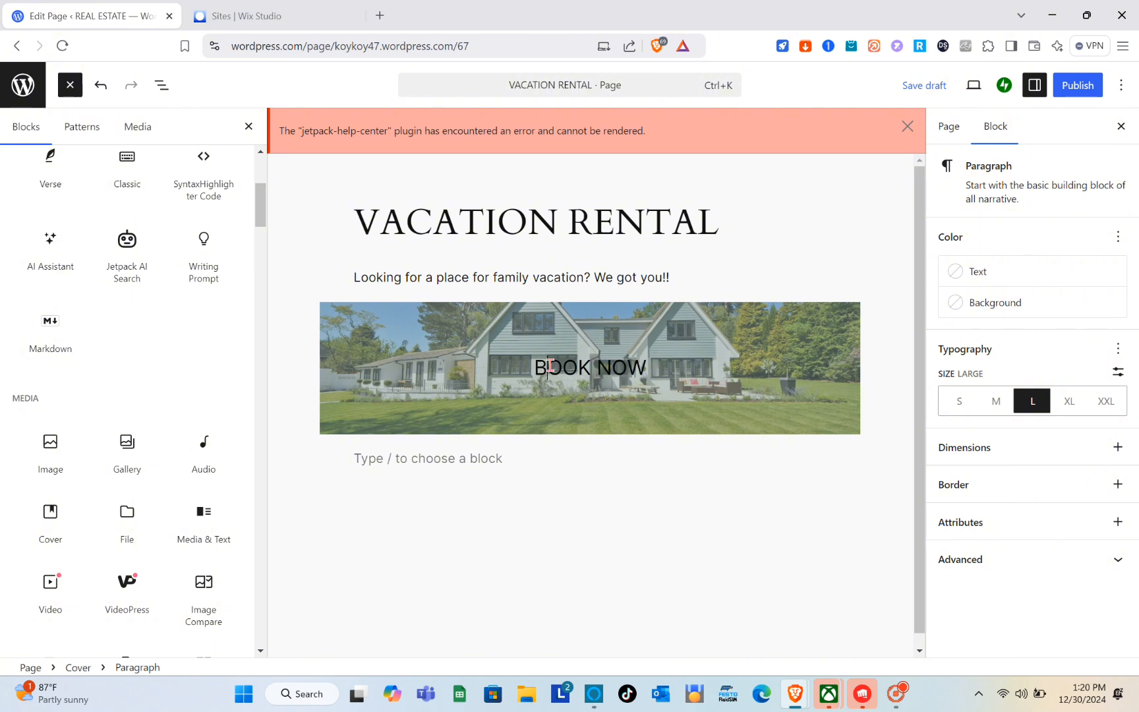
double_click(550, 366)
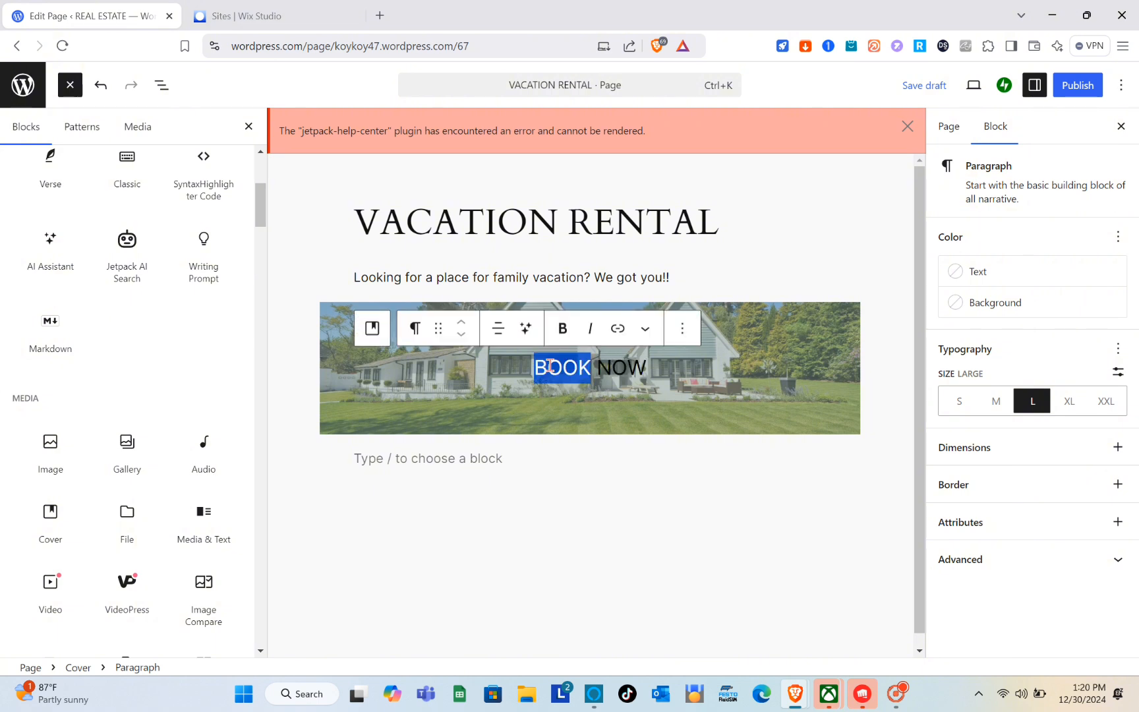
triple_click(601, 373)
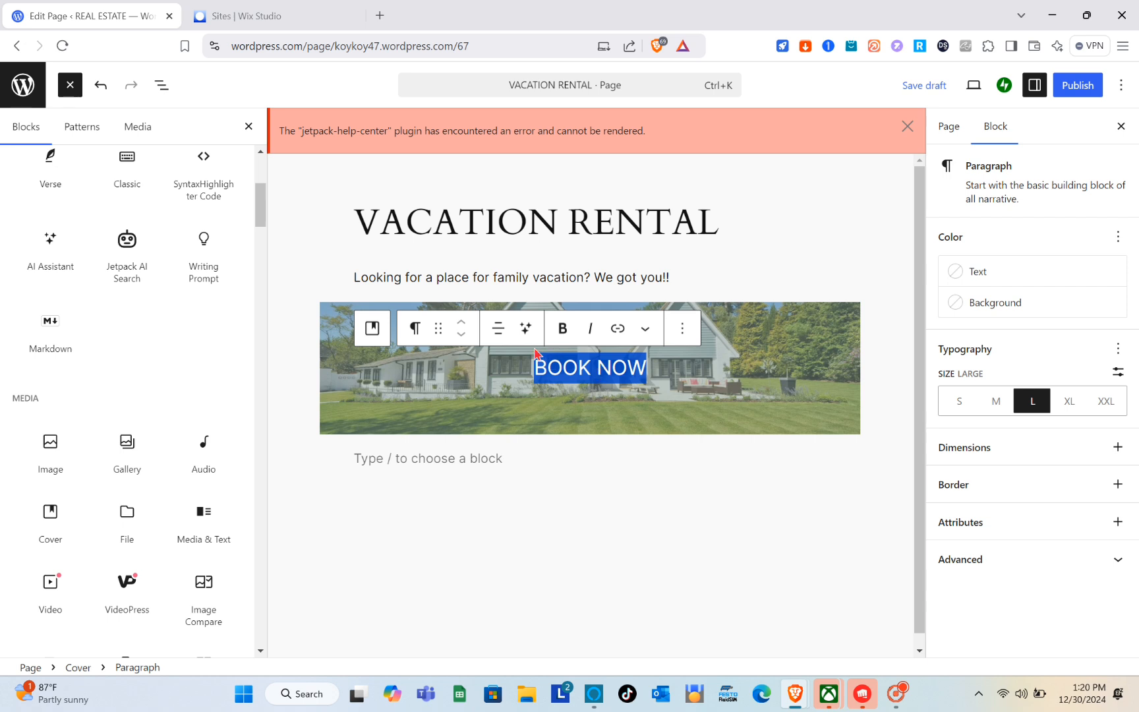
click(562, 327)
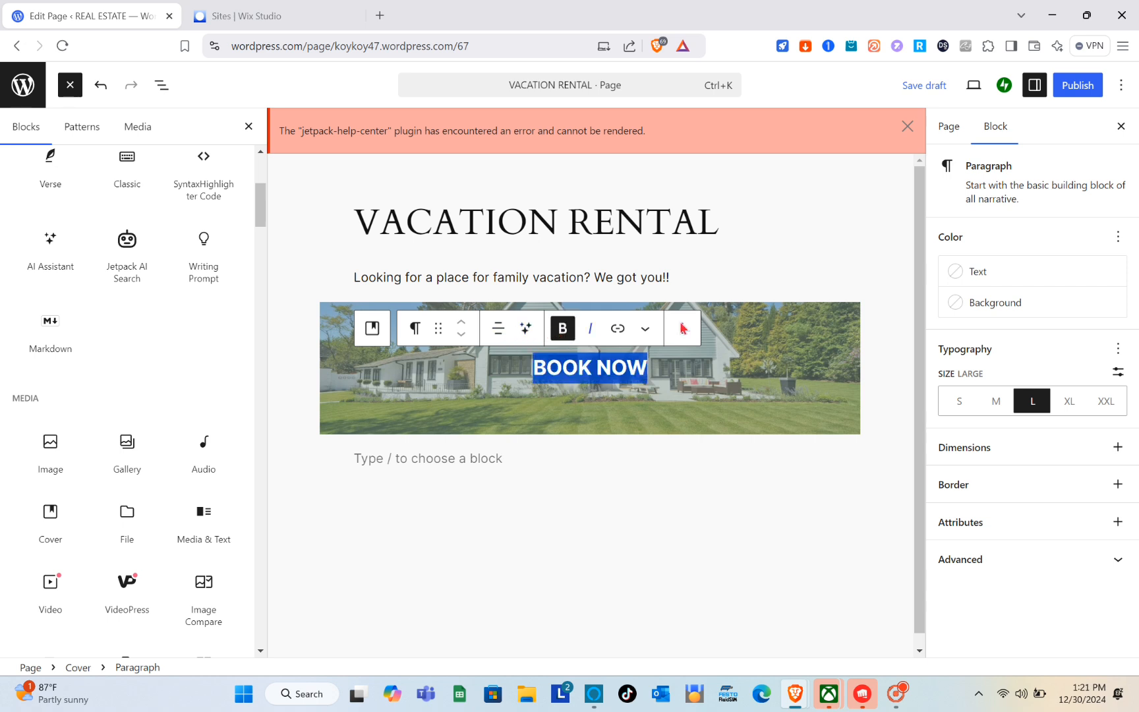
Give the BOOK NOW paragraph the dark gray theme background Contrast / Two (#636363) after trying Accent / Five.
click(979, 302)
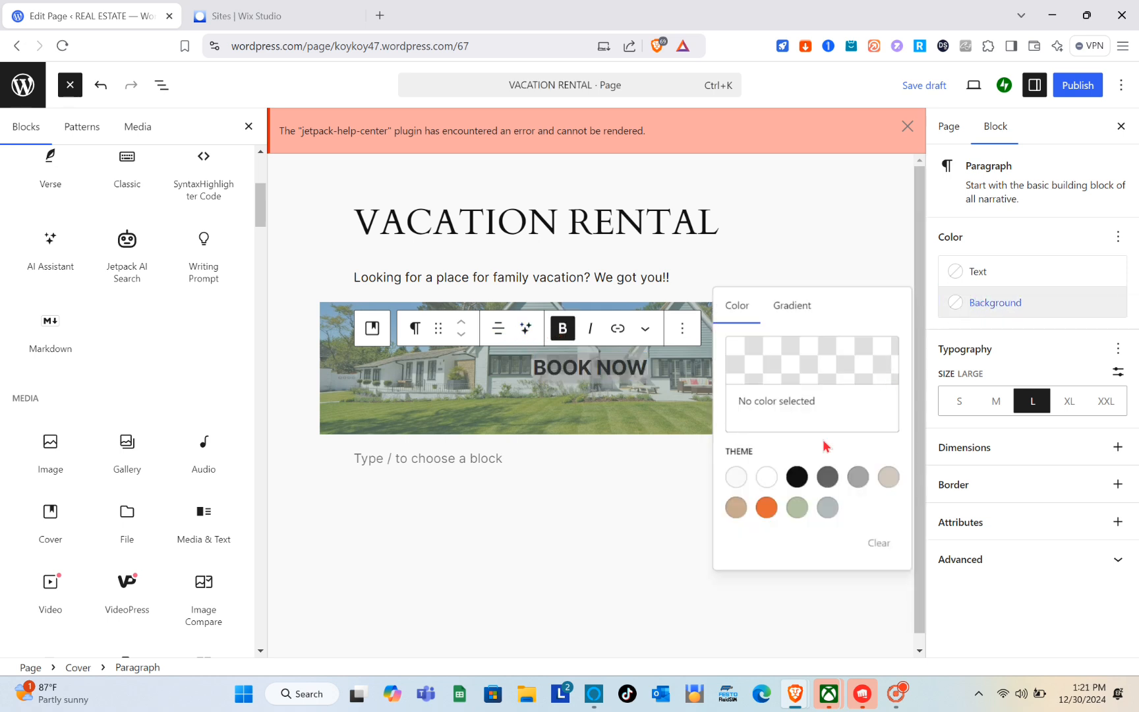
click(831, 513)
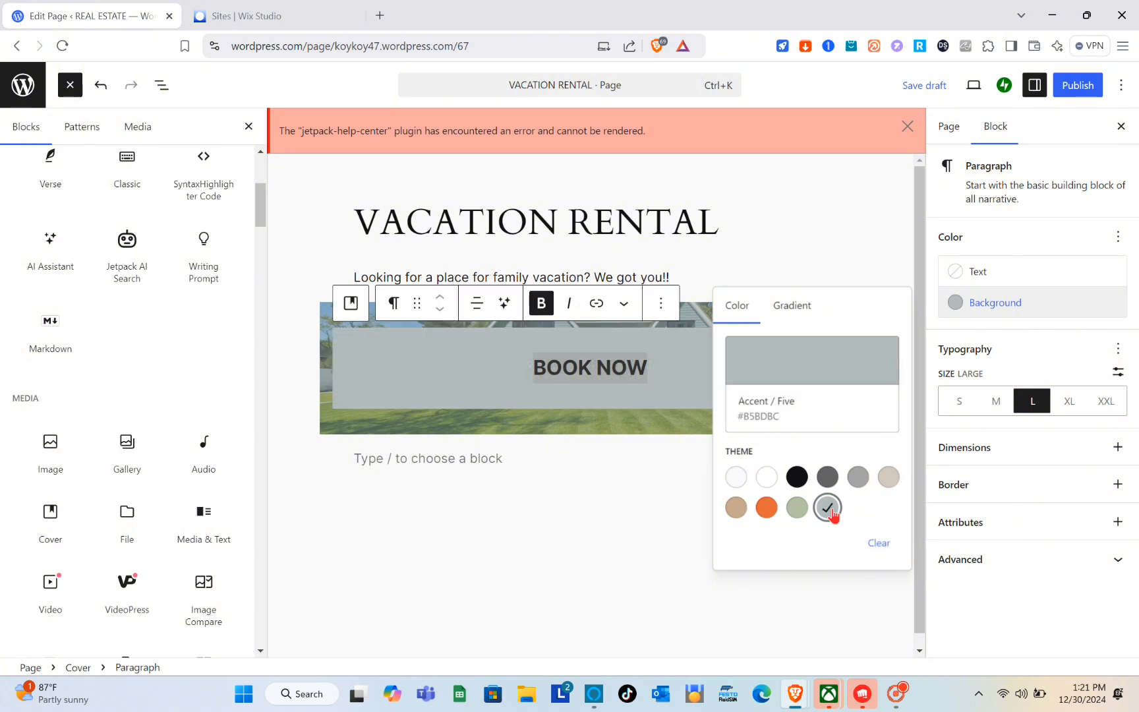
click(827, 476)
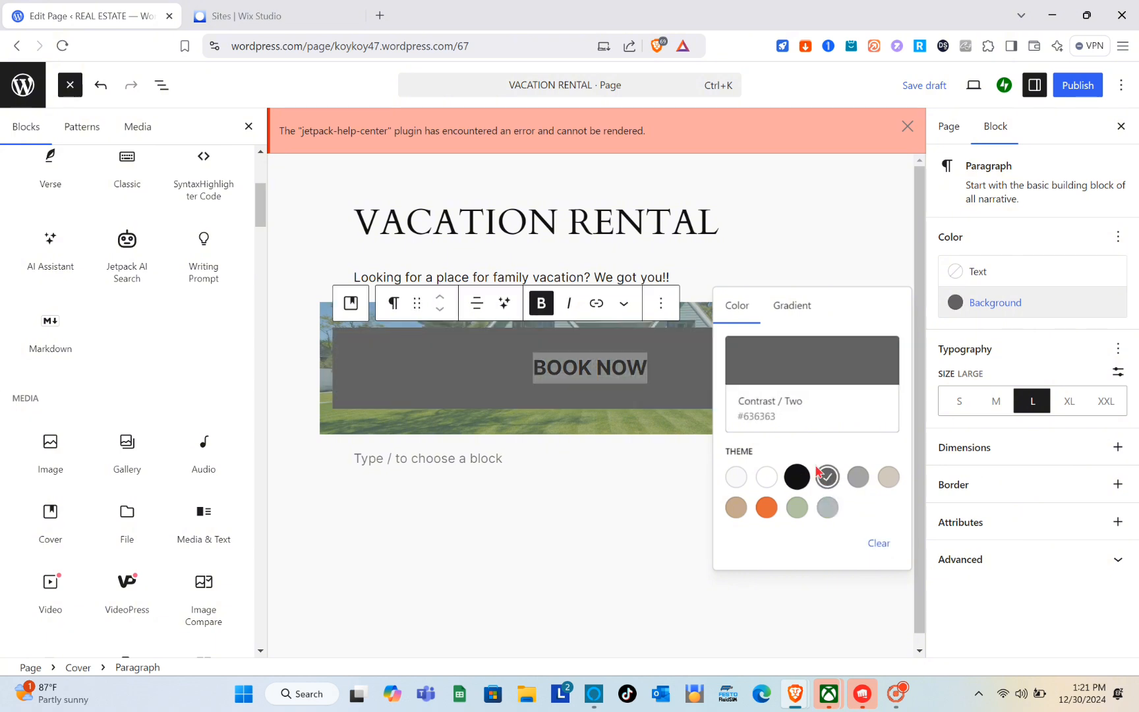
click(665, 520)
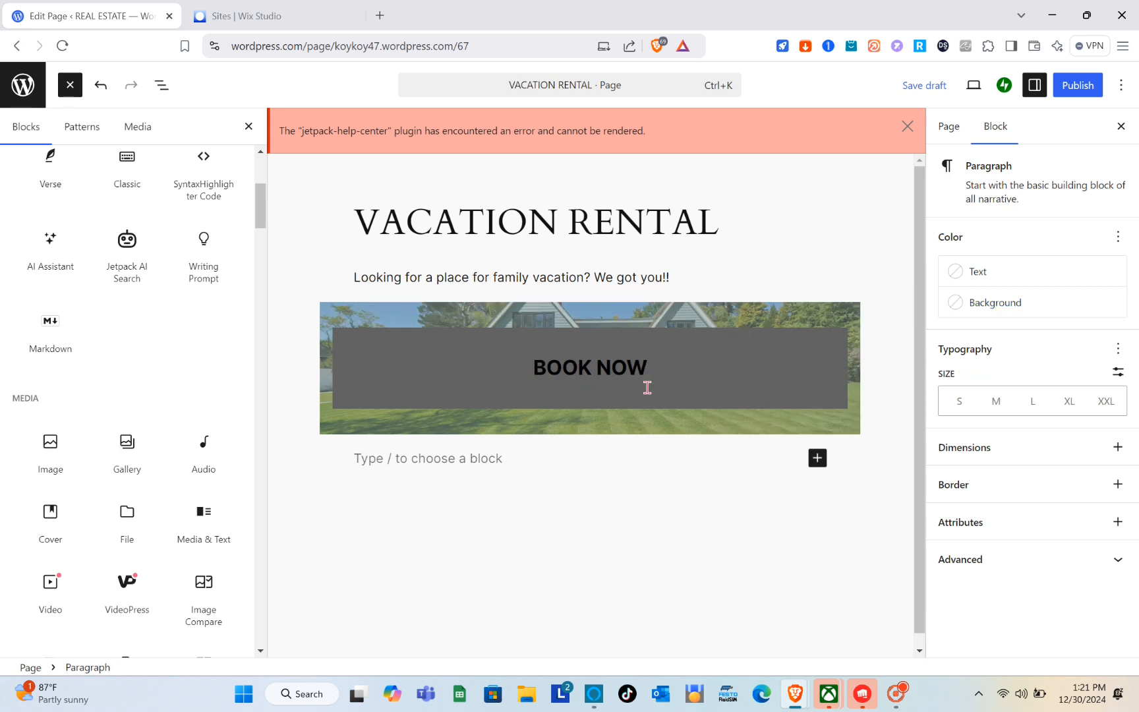
Set the font size of the BOOK NOW text to Small.
click(701, 389)
key(ctrl+a)
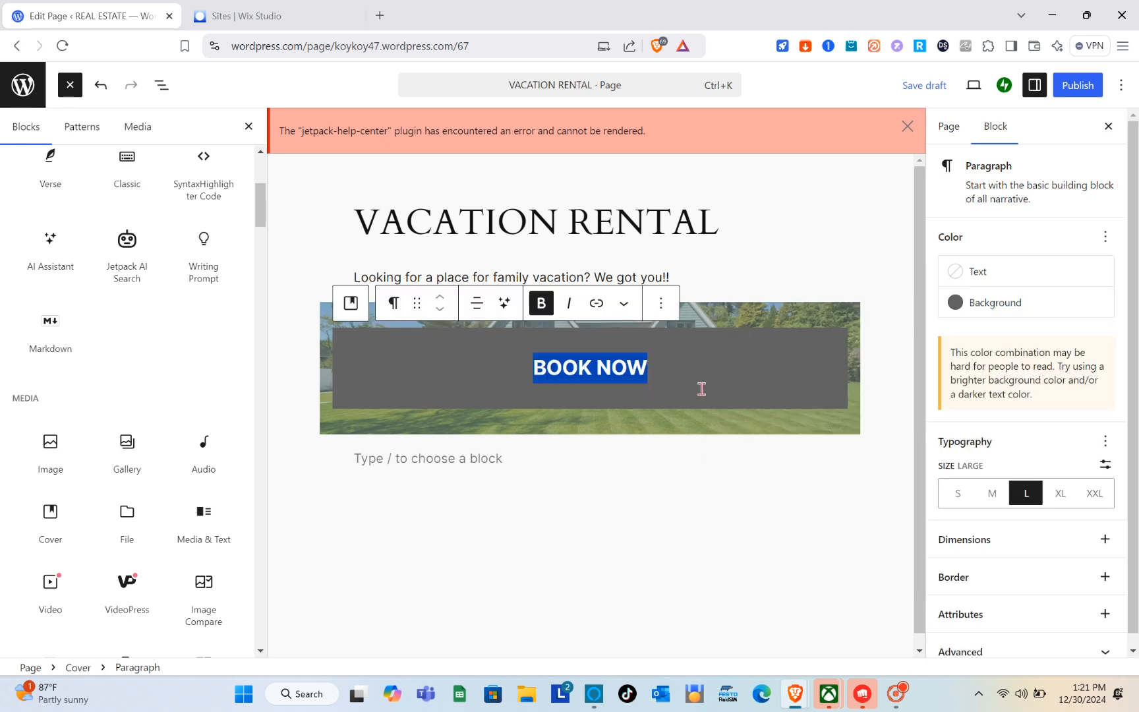
scroll(837, 575, down, 1)
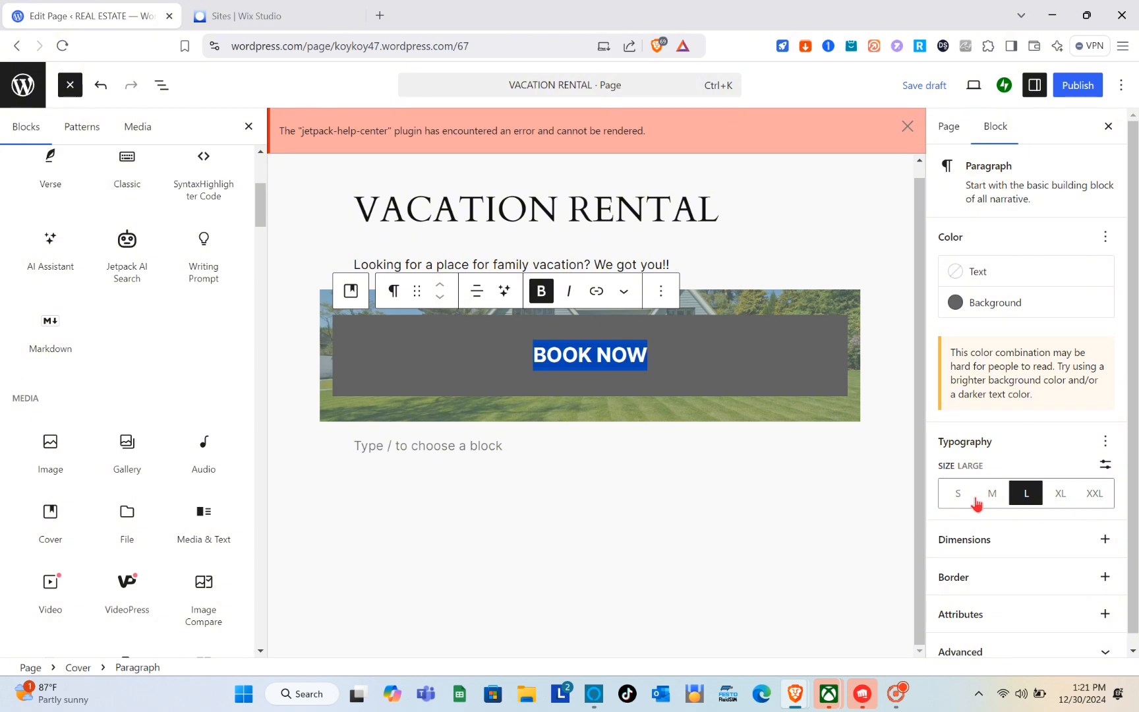
click(966, 499)
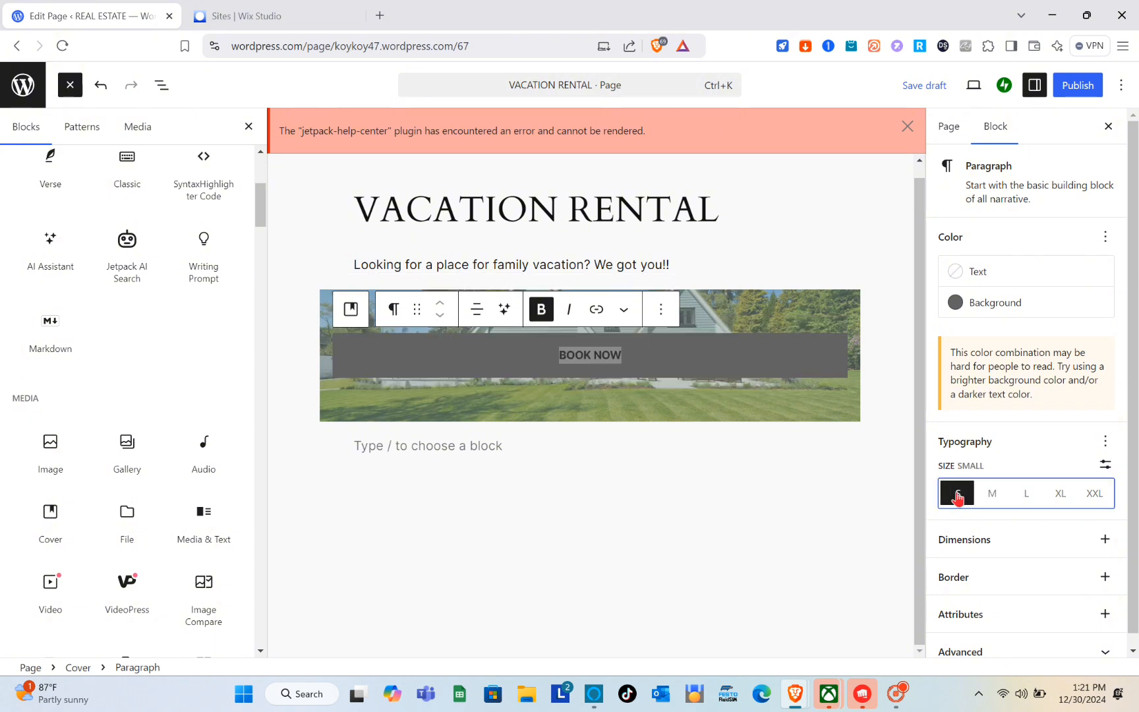
scroll(966, 532, down, 1)
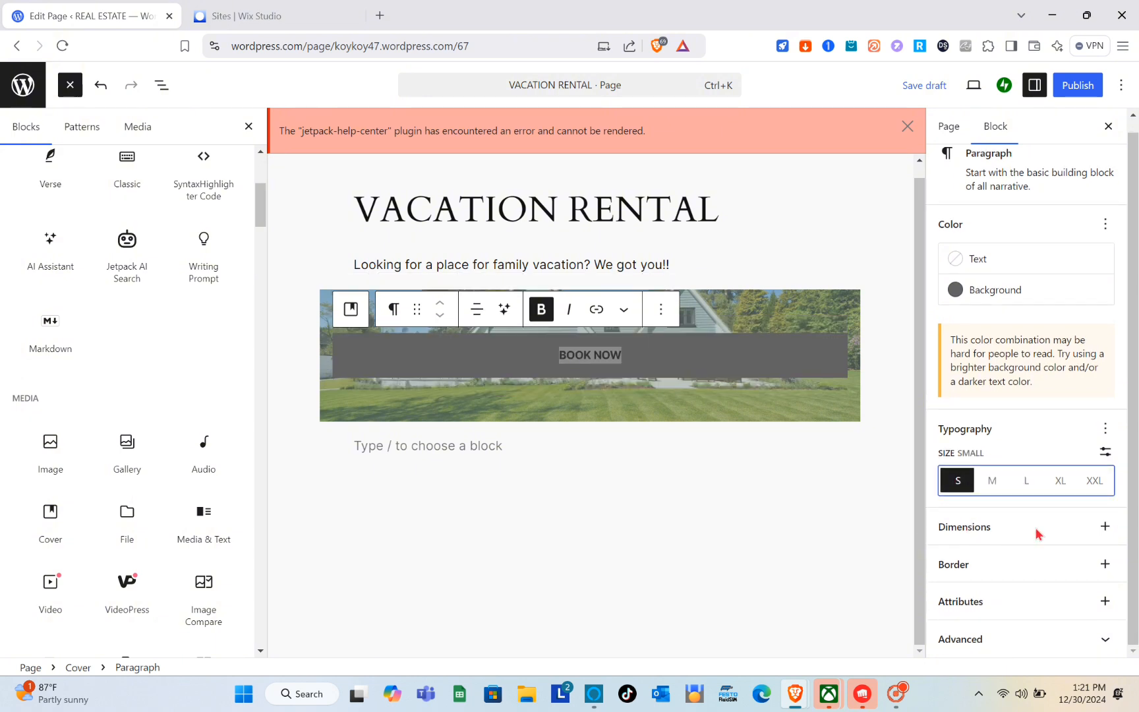
click(754, 556)
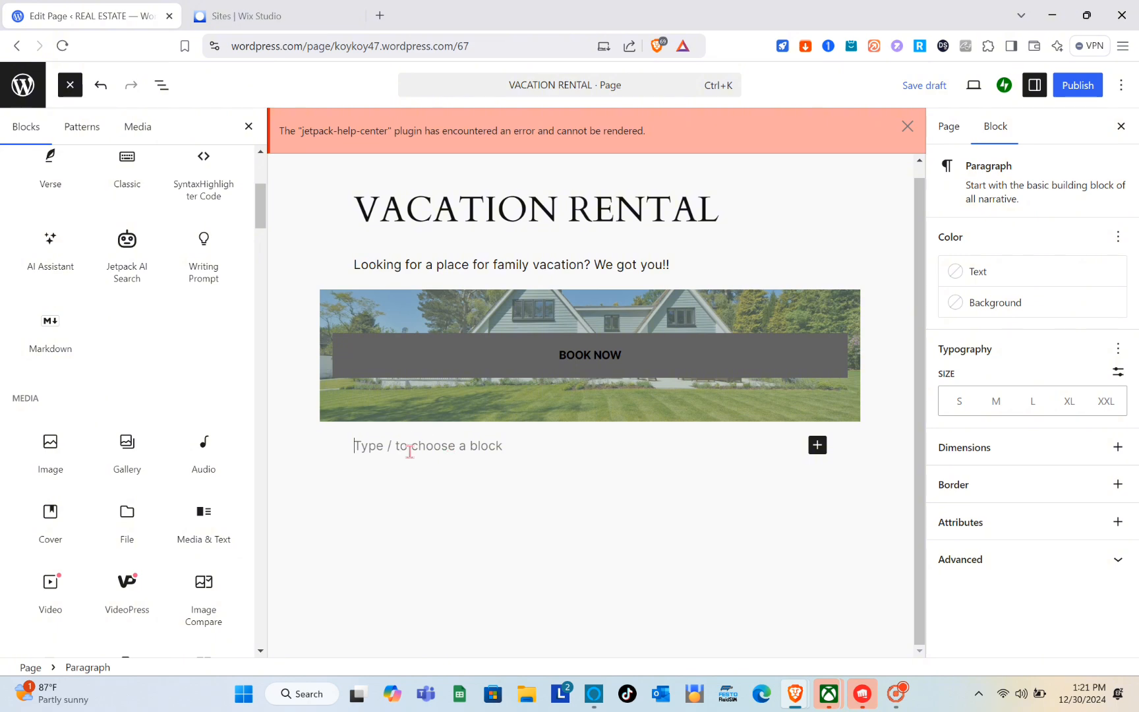
Insert an Image block in the empty paragraph below the Cover block.
click(828, 456)
click(703, 450)
click(817, 447)
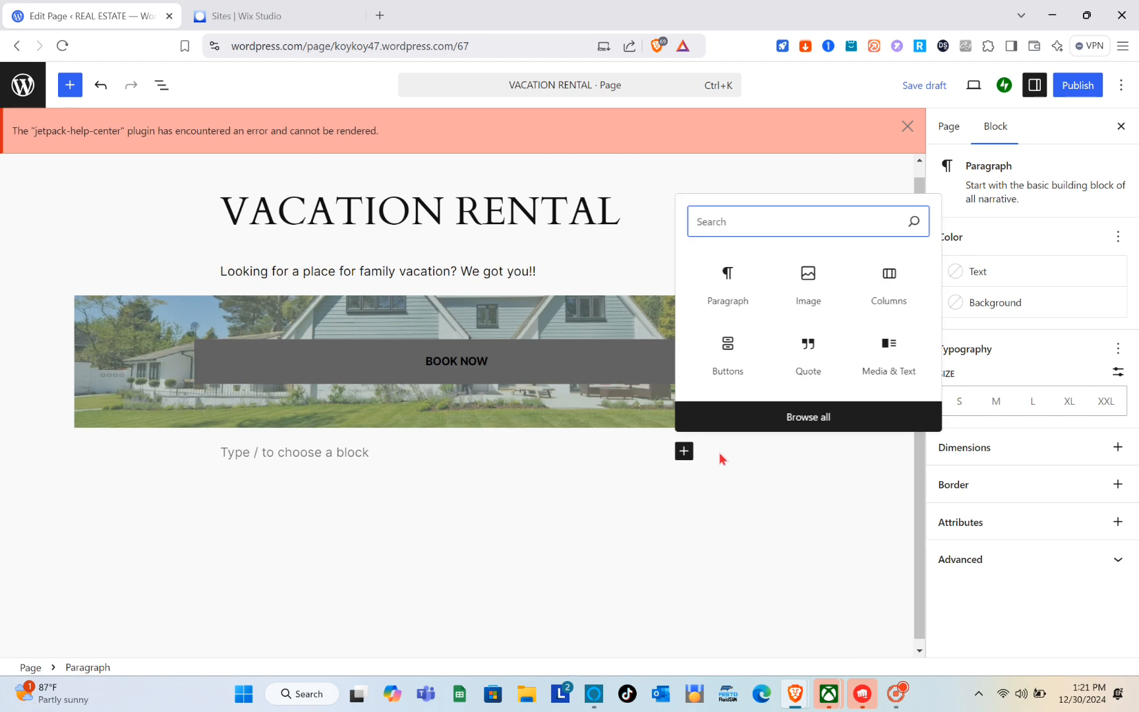
click(799, 300)
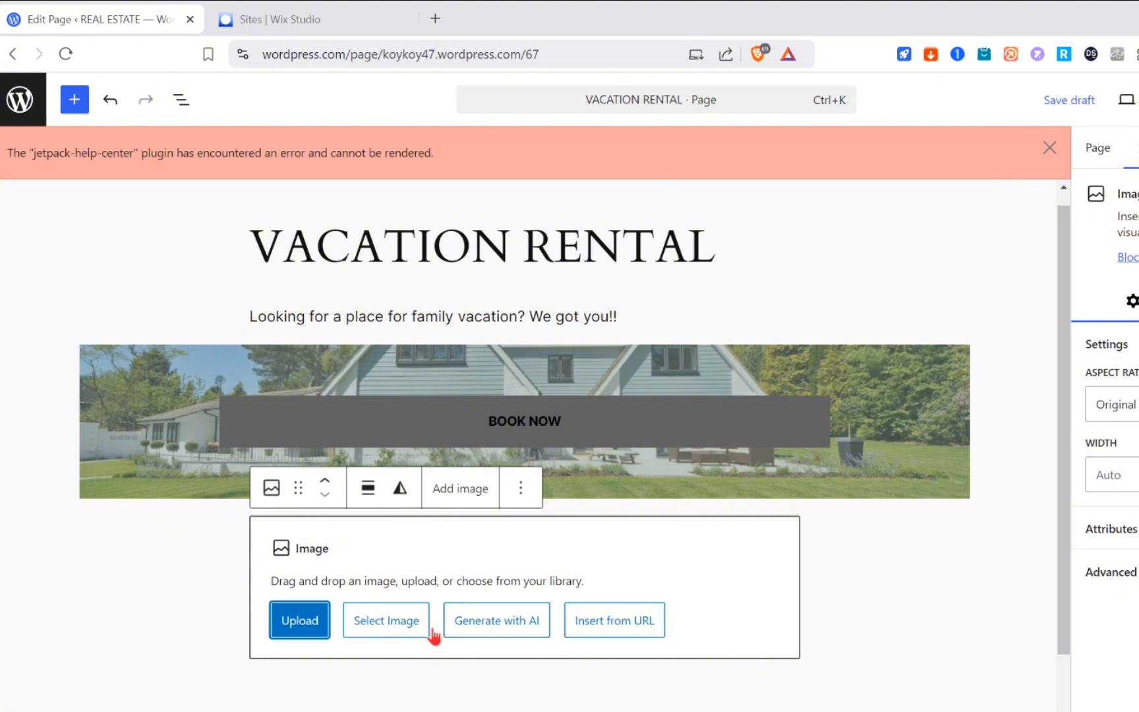
Choose Pexels Free Photos as the Image block's source and search it for "VACATION RENTAL".
click(298, 627)
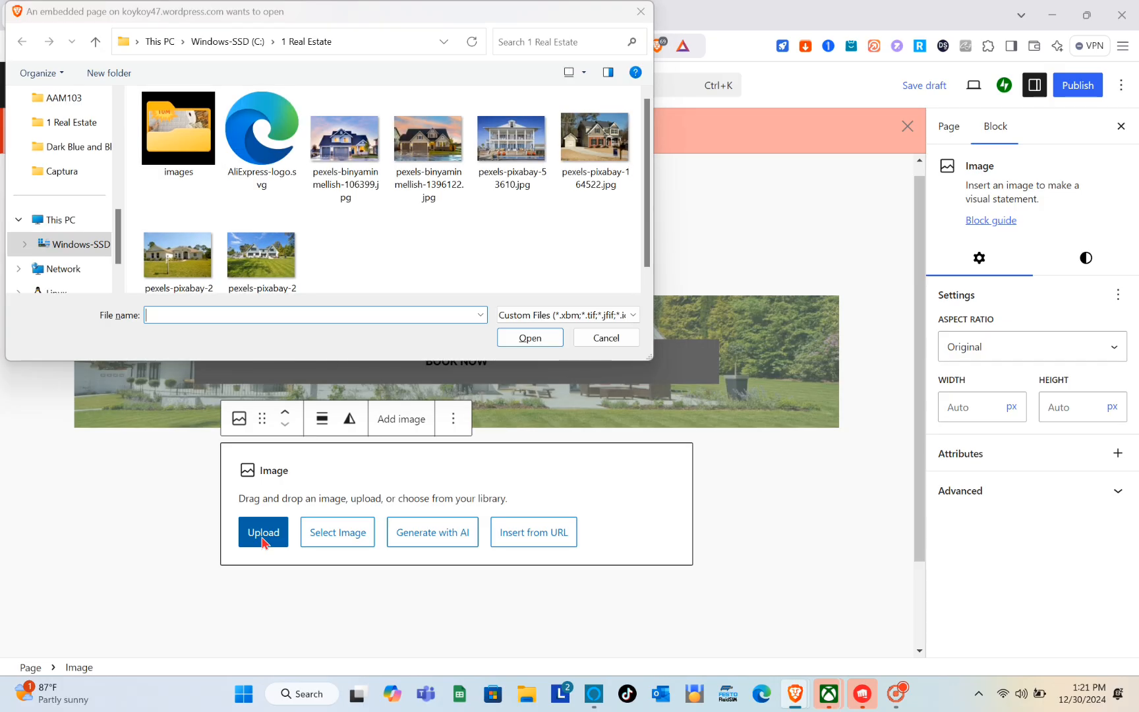
click(645, 14)
click(338, 537)
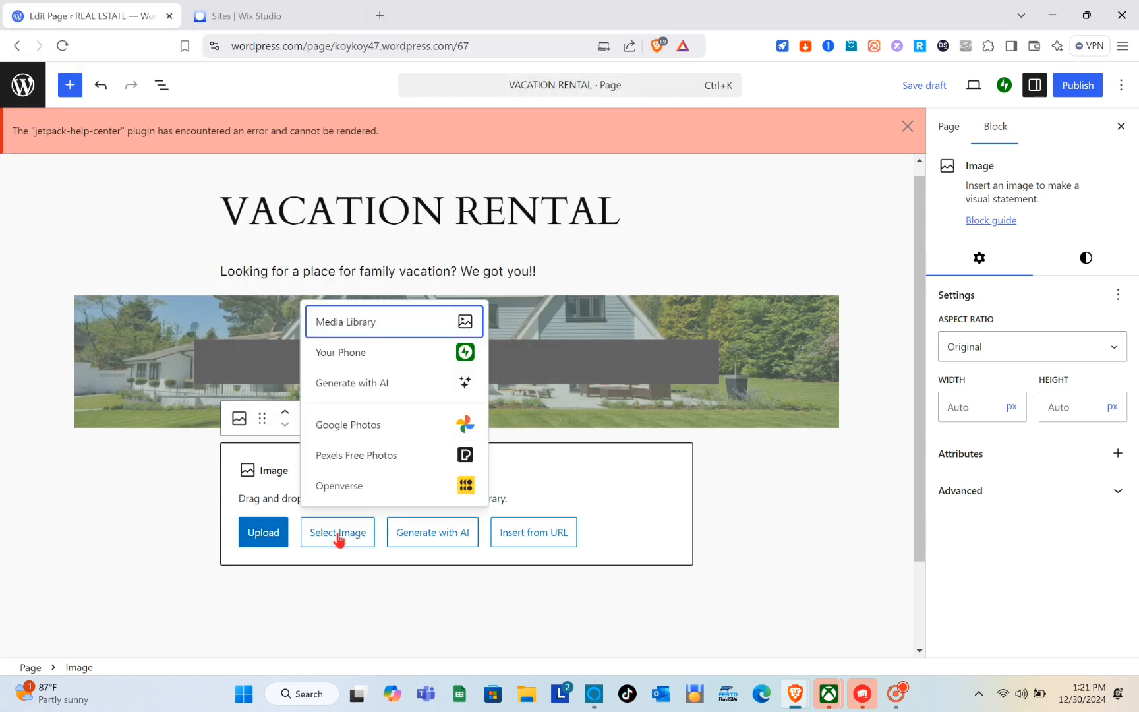
click(373, 460)
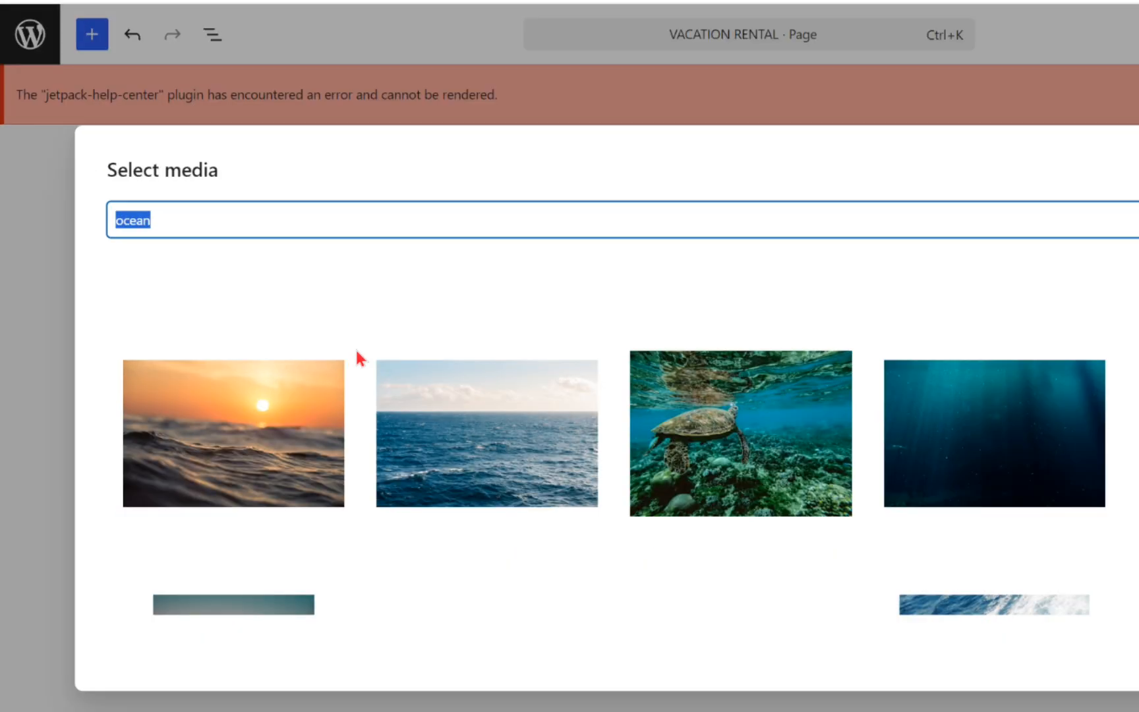
text(VACATIO)
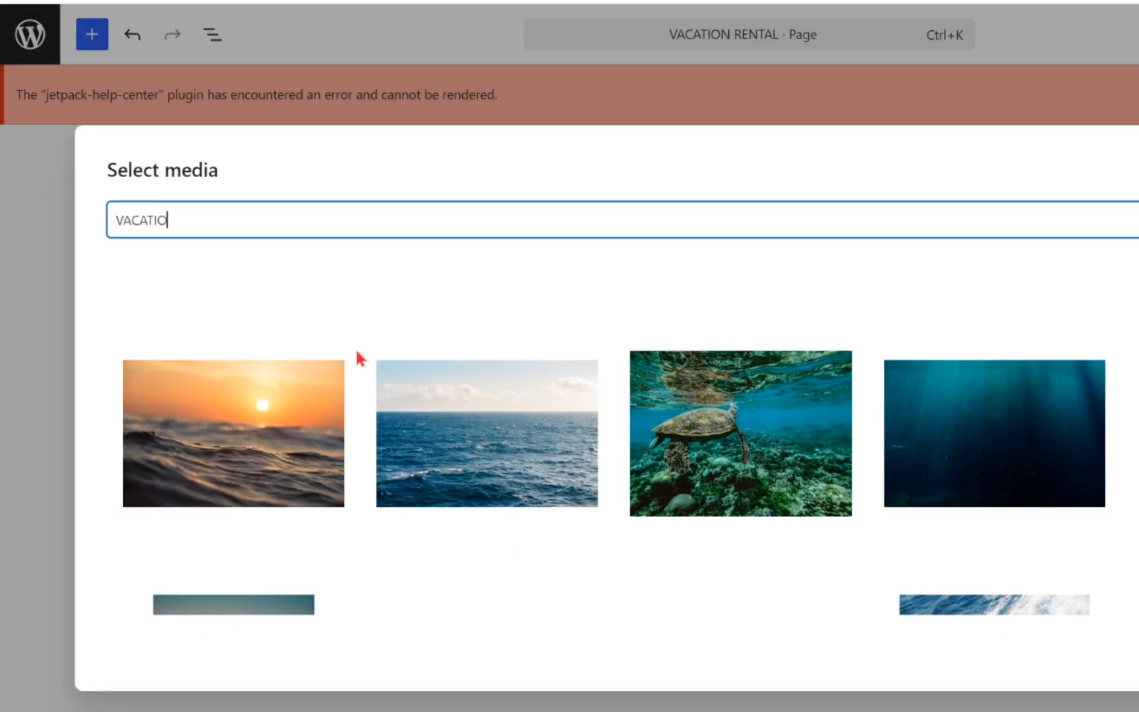
text(N RENTAL)
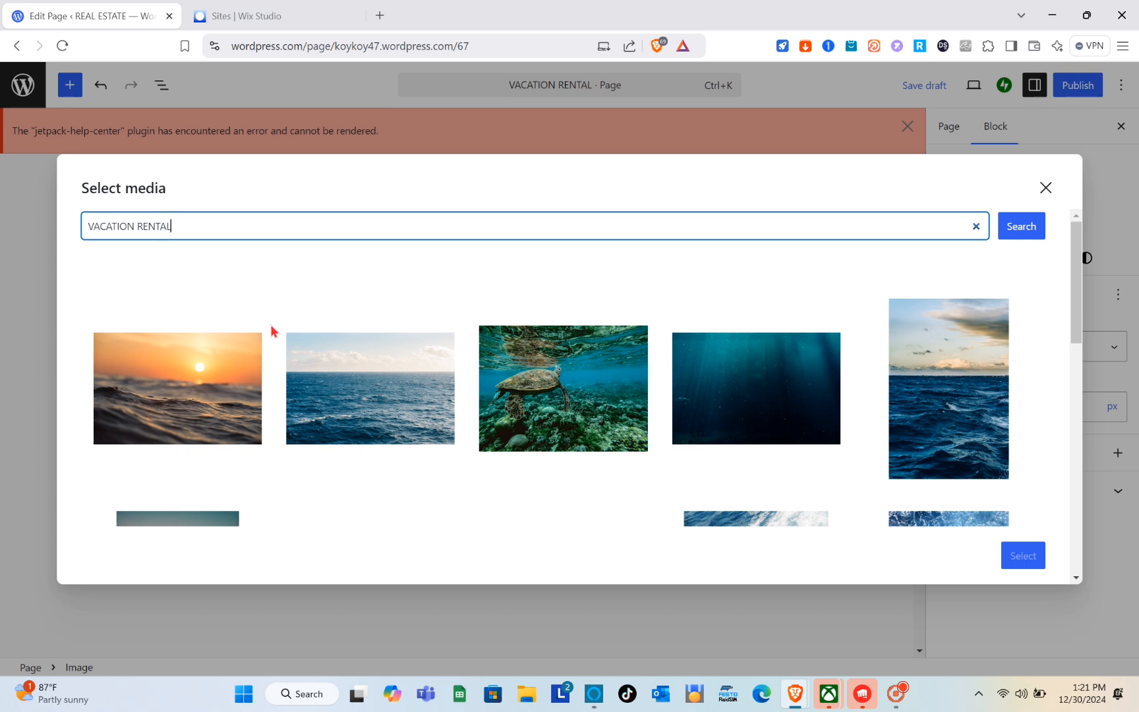
key(Return)
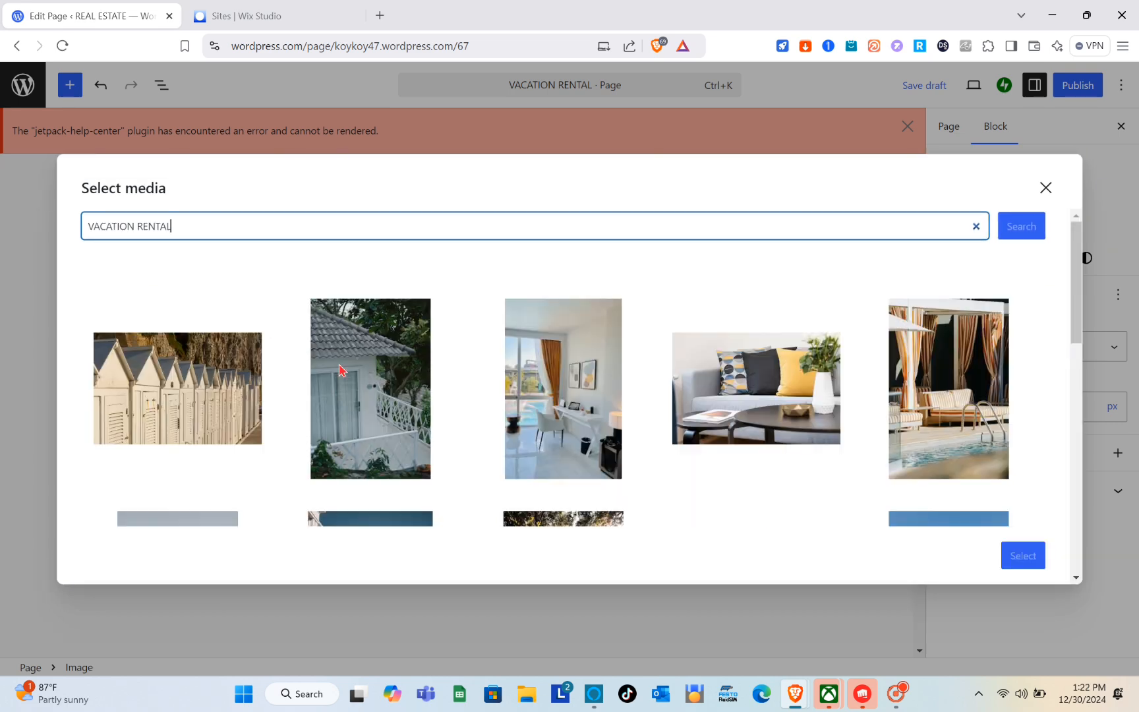
Find the photo of the bedroom with an open balcony door in the results and insert it into the Image block.
scroll(329, 473, down, 3)
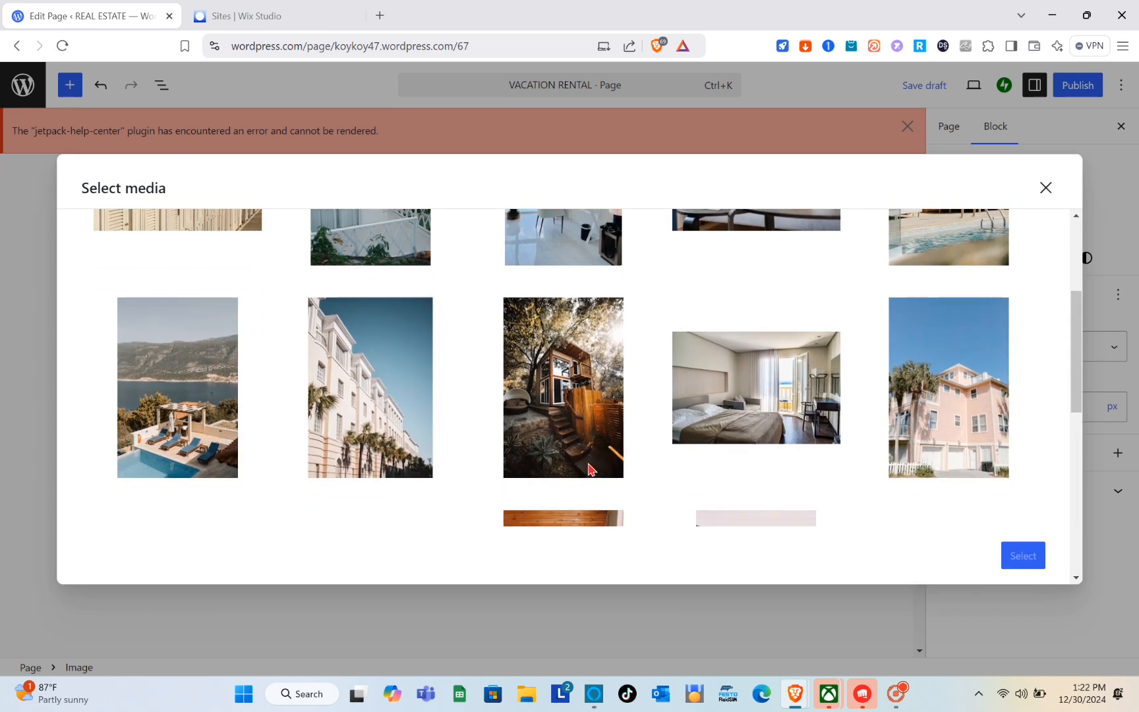
scroll(754, 384, down, 1)
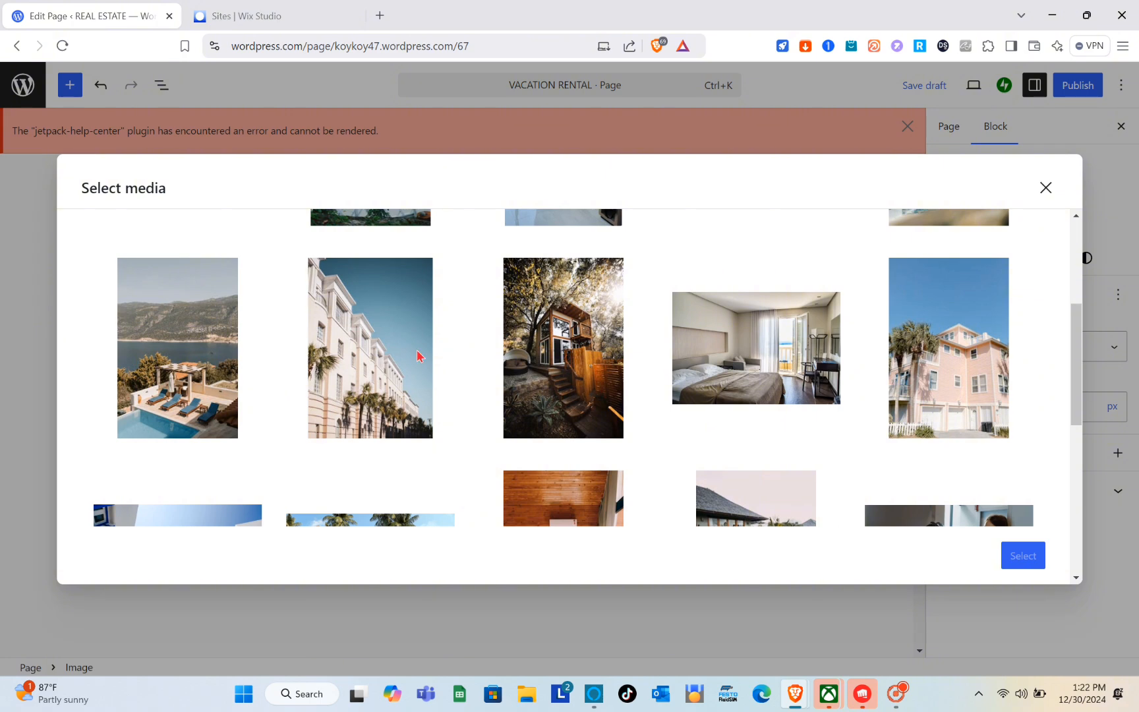
scroll(488, 359, down, 1)
click(717, 310)
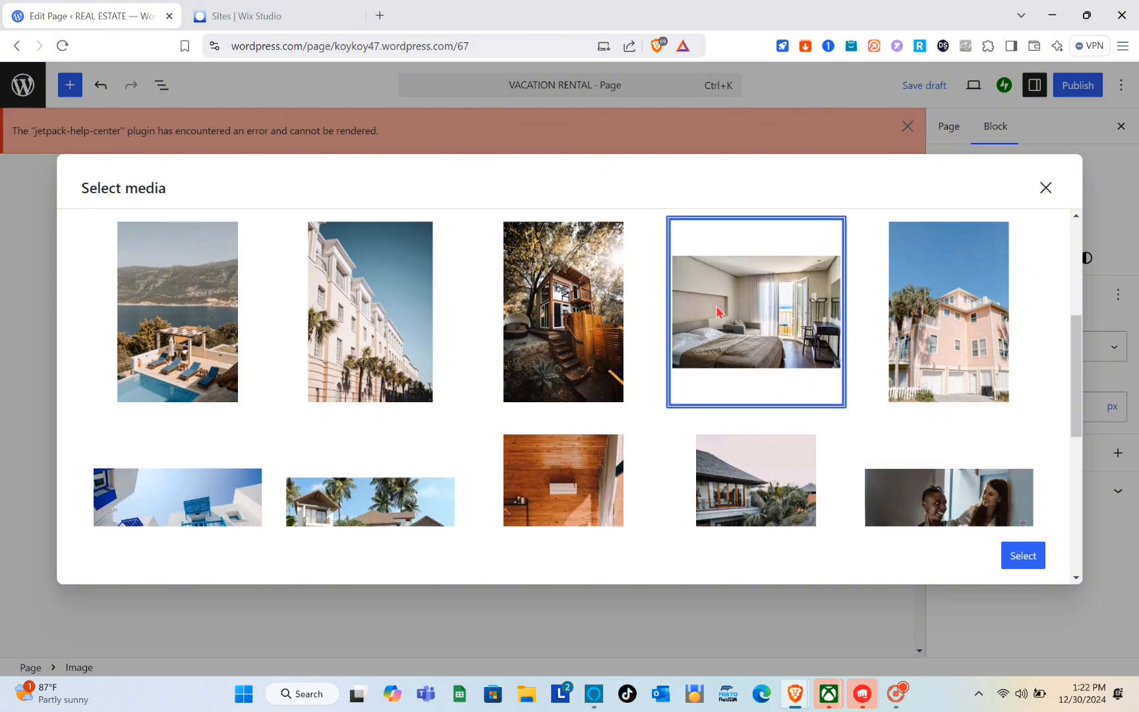
click(1038, 569)
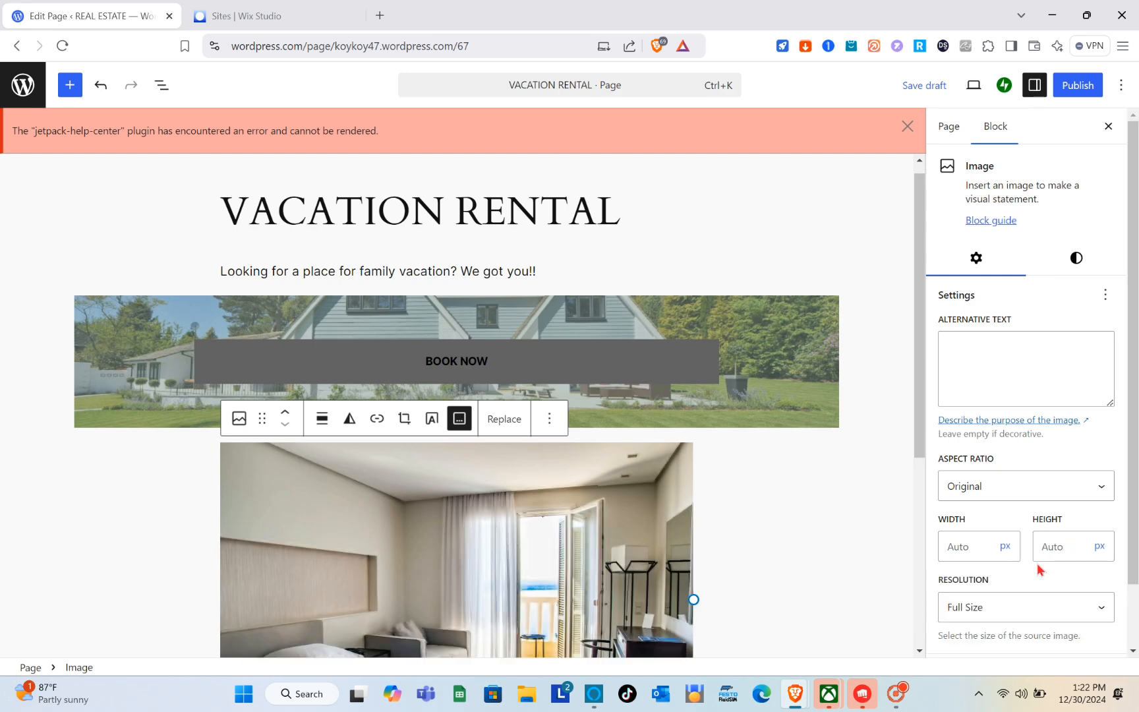
Review the bedroom photo on the page and look through its Image block settings.
click(817, 570)
scroll(821, 569, down, 3)
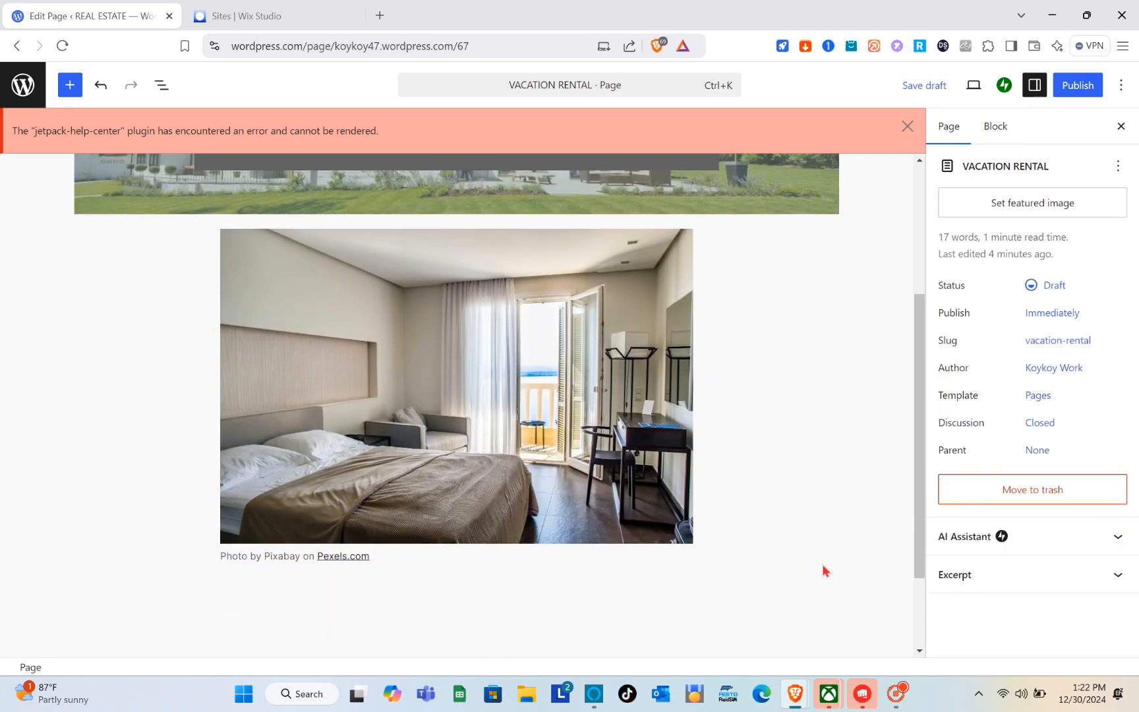
scroll(823, 570, down, 1)
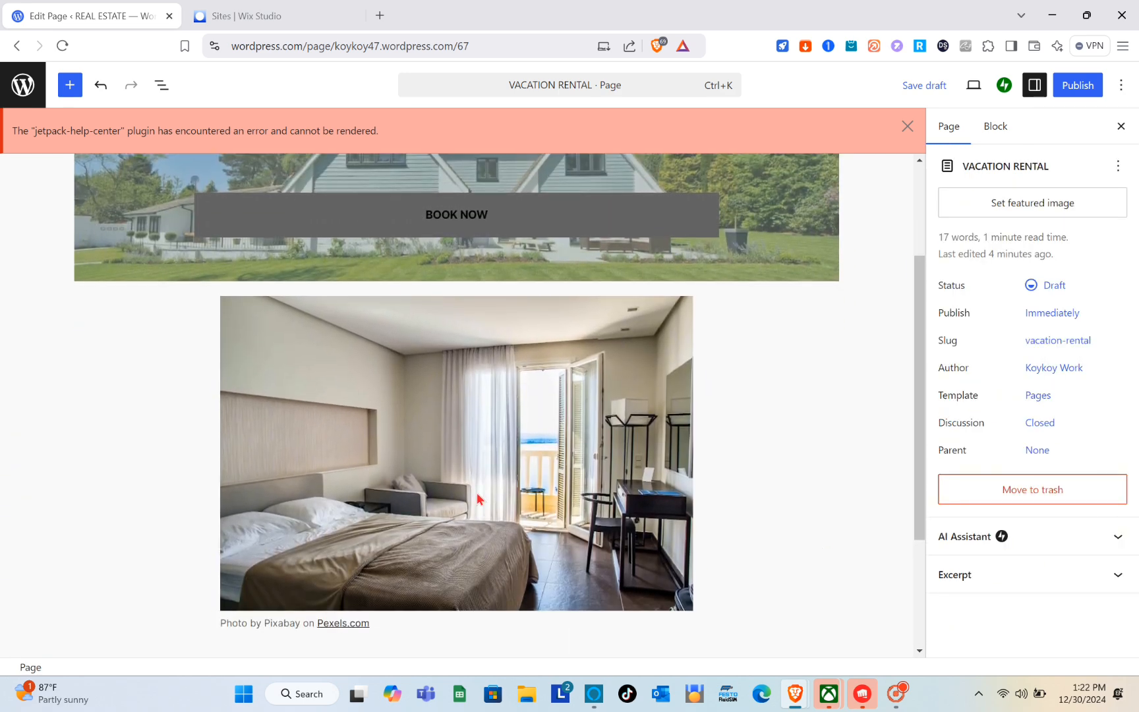
click(480, 499)
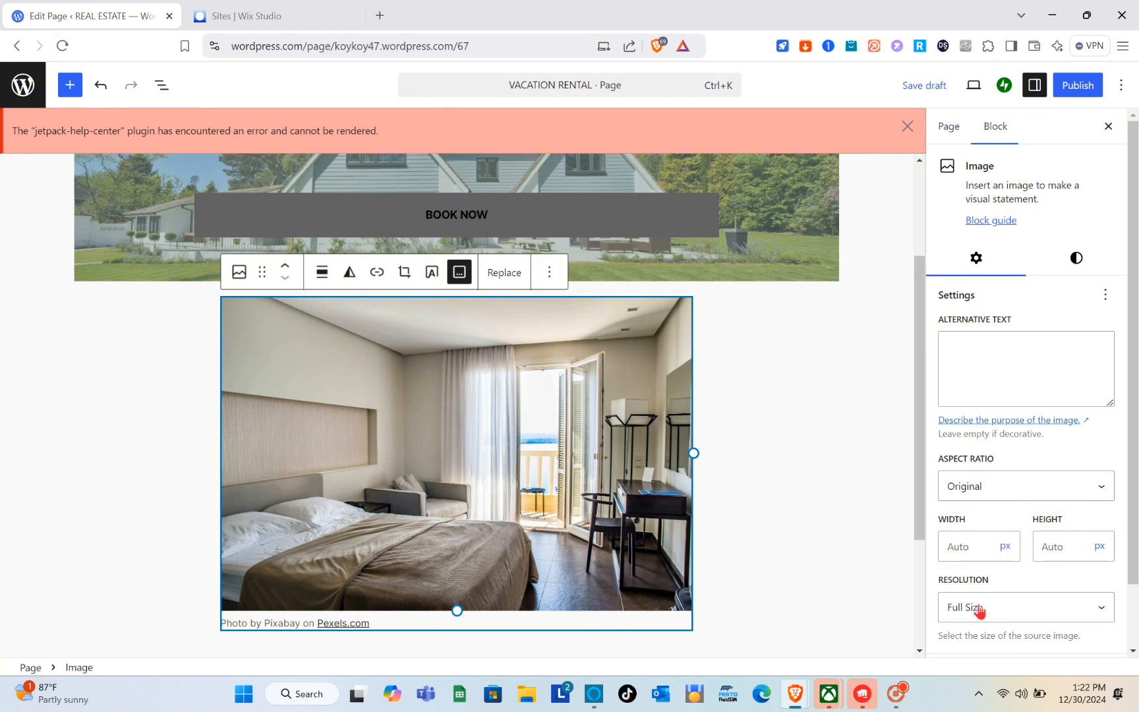
scroll(978, 612, down, 1)
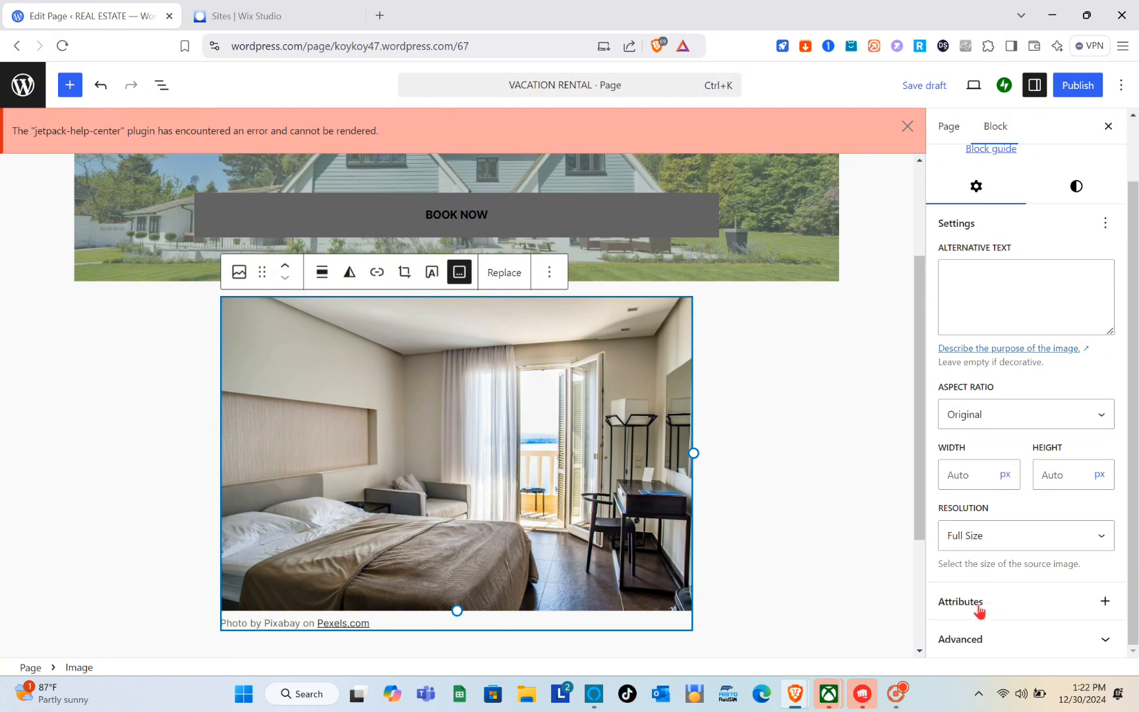
click(756, 543)
Insert a Quote block between the Cover block and the bedroom photo from the full block list.
click(497, 395)
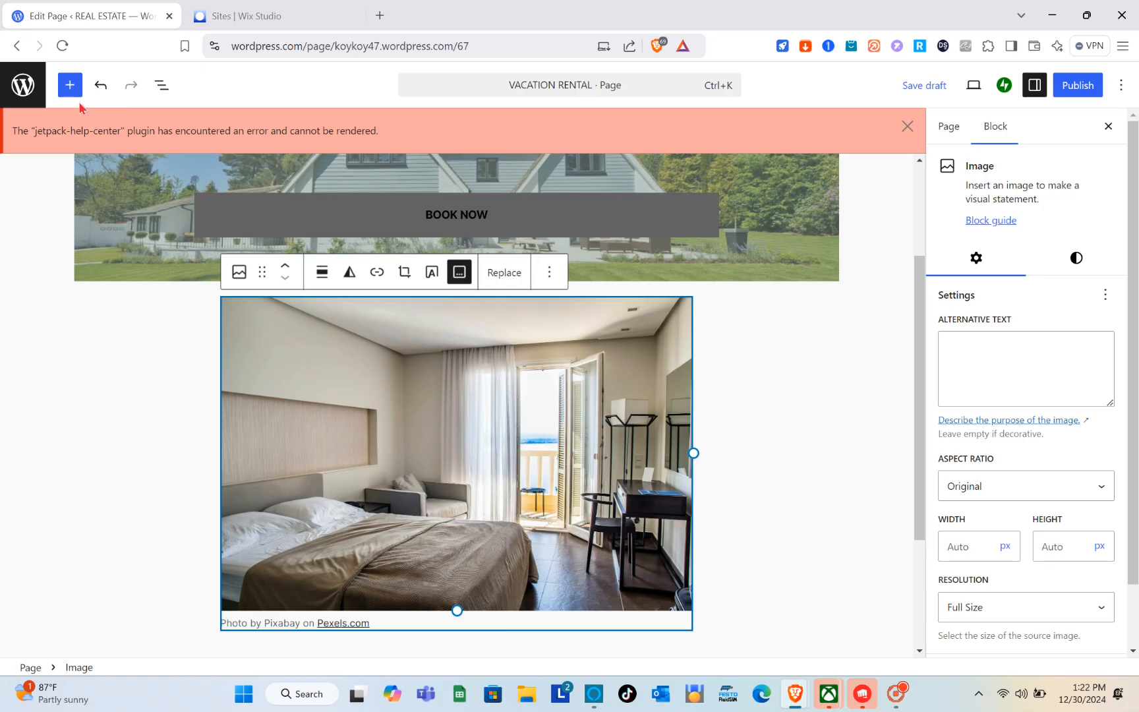
click(70, 86)
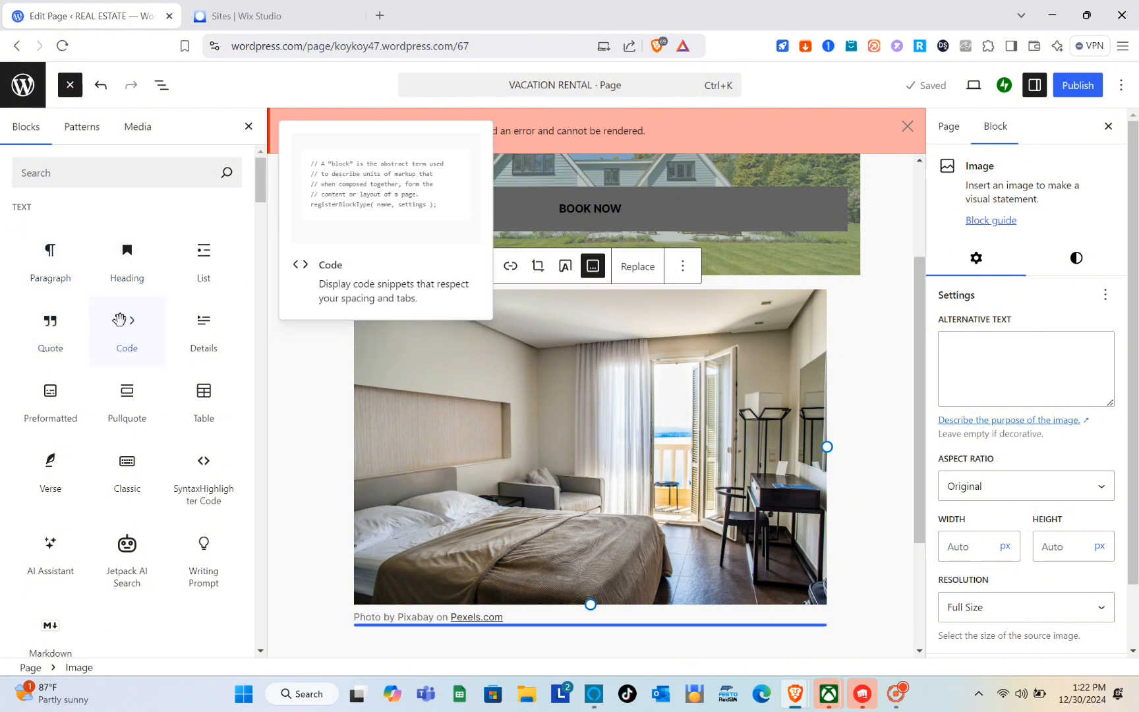
drag(50, 342, 562, 453)
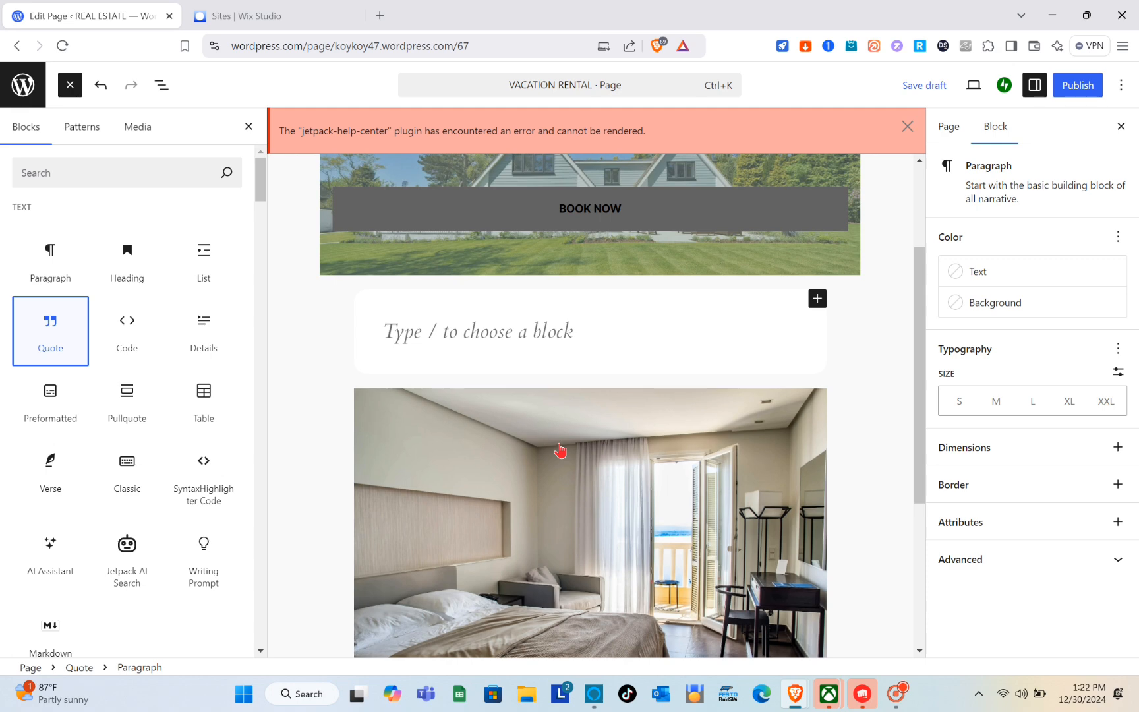
Undo the Quote block insertion and start an empty block below the bedroom photo.
click(100, 84)
scroll(672, 514, down, 3)
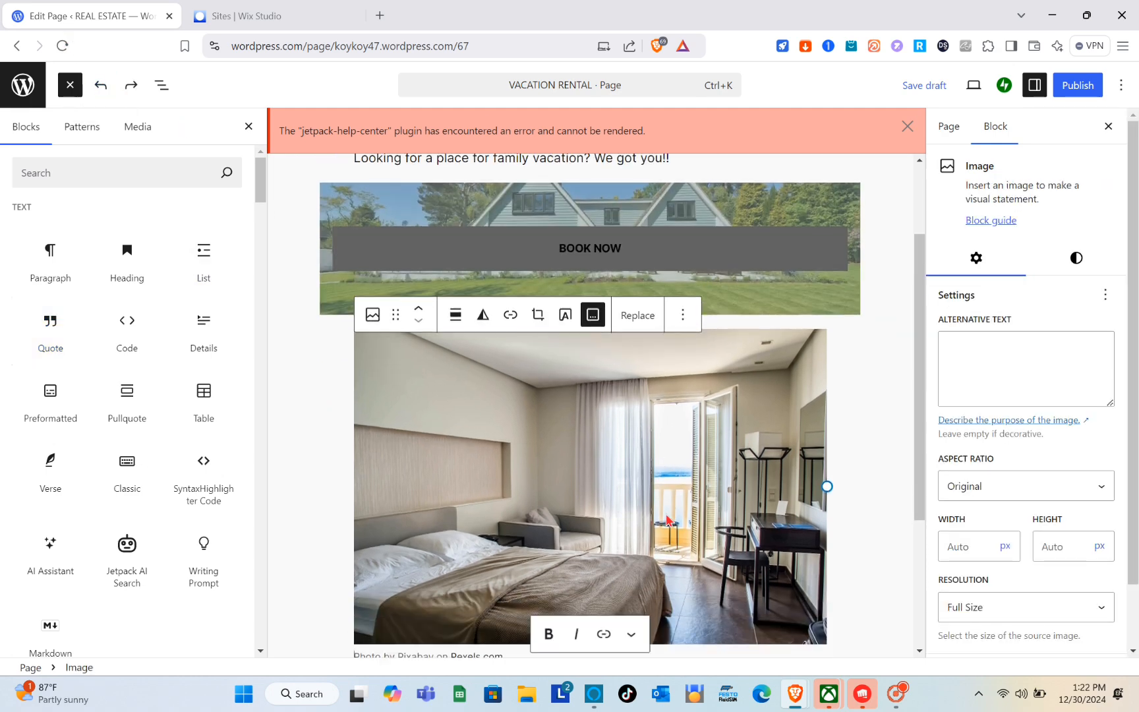
click(763, 593)
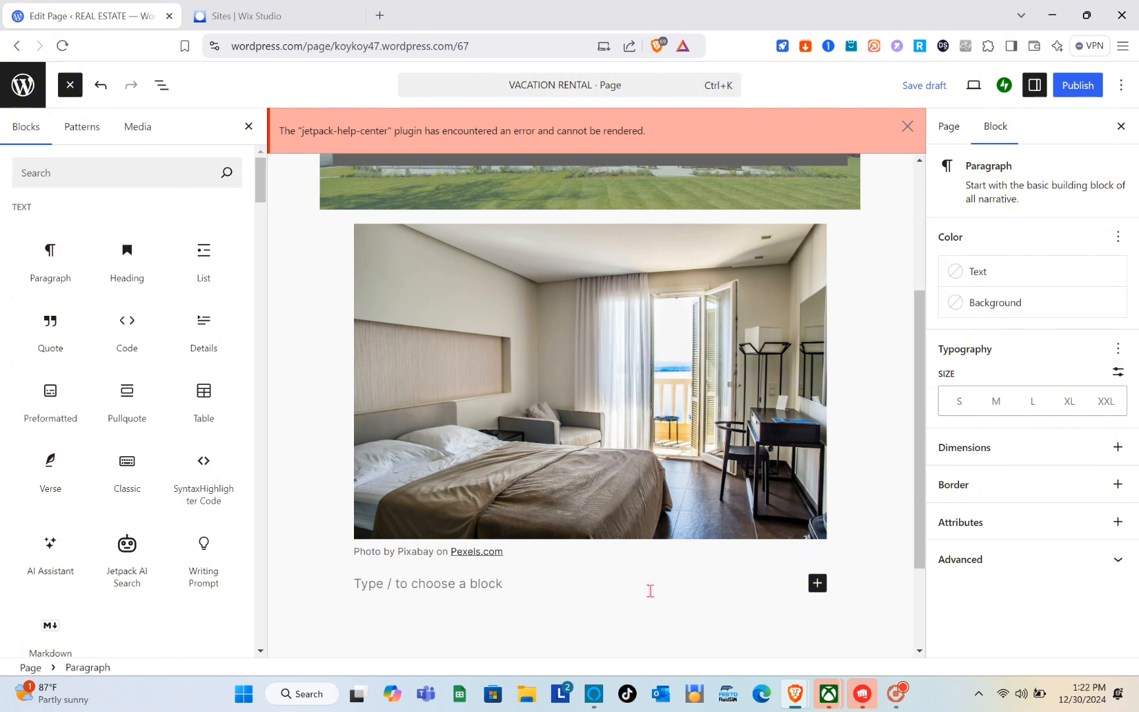
Find the Media & Text block among the available blocks and insert it below the bedroom photo.
scroll(491, 580, up, 4)
scroll(492, 582, down, 4)
scroll(493, 582, down, 2)
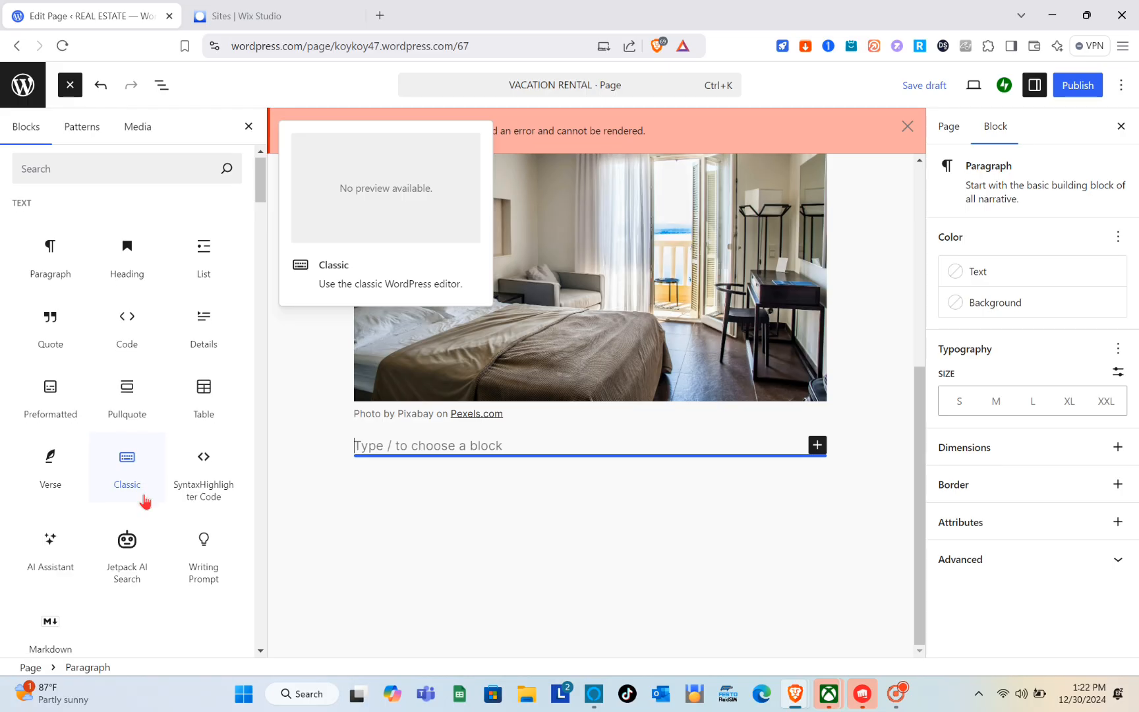
scroll(145, 500, down, 2)
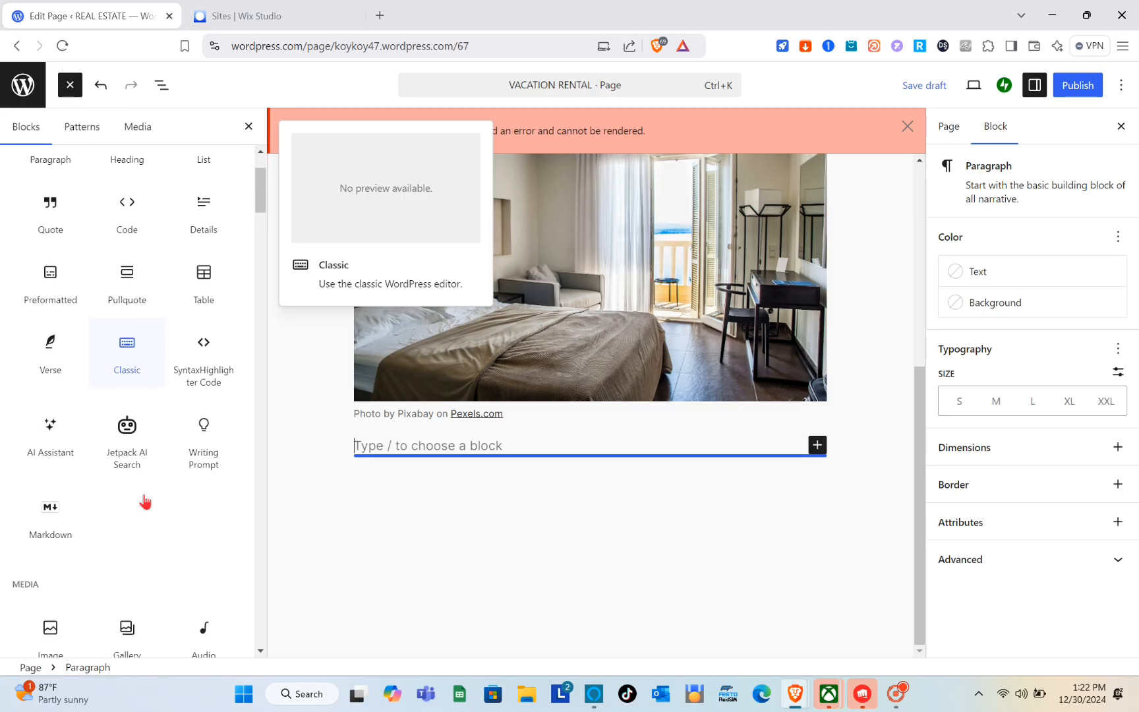
scroll(143, 498, up, 1)
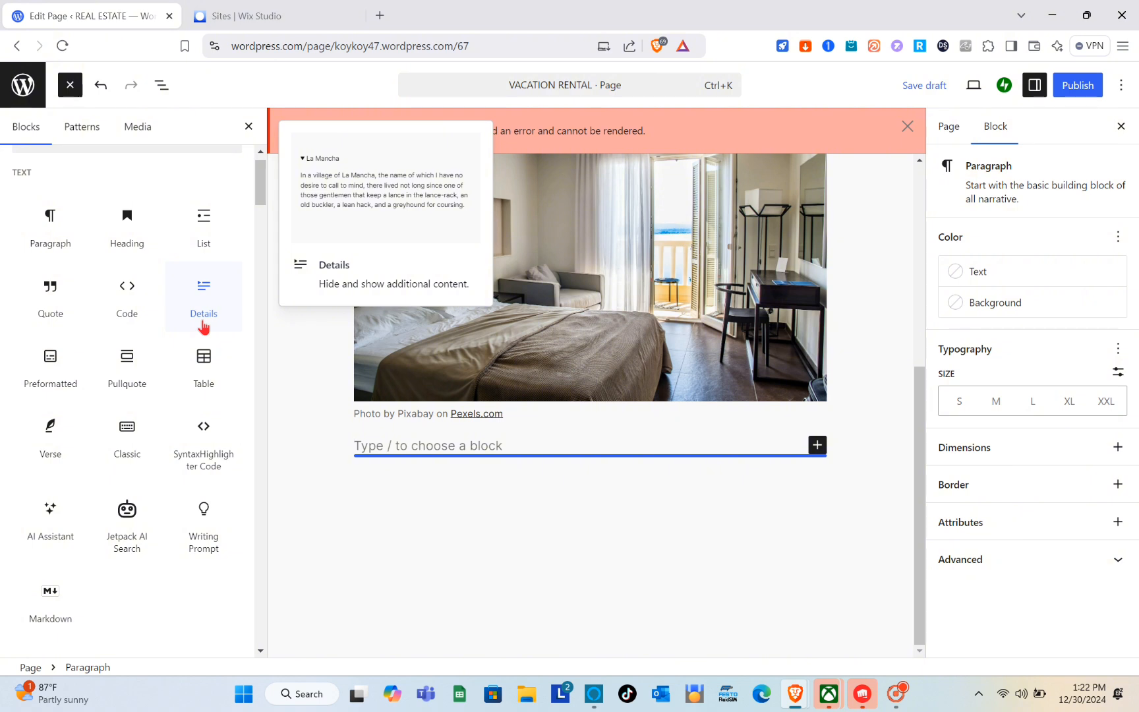
scroll(189, 419, down, 2)
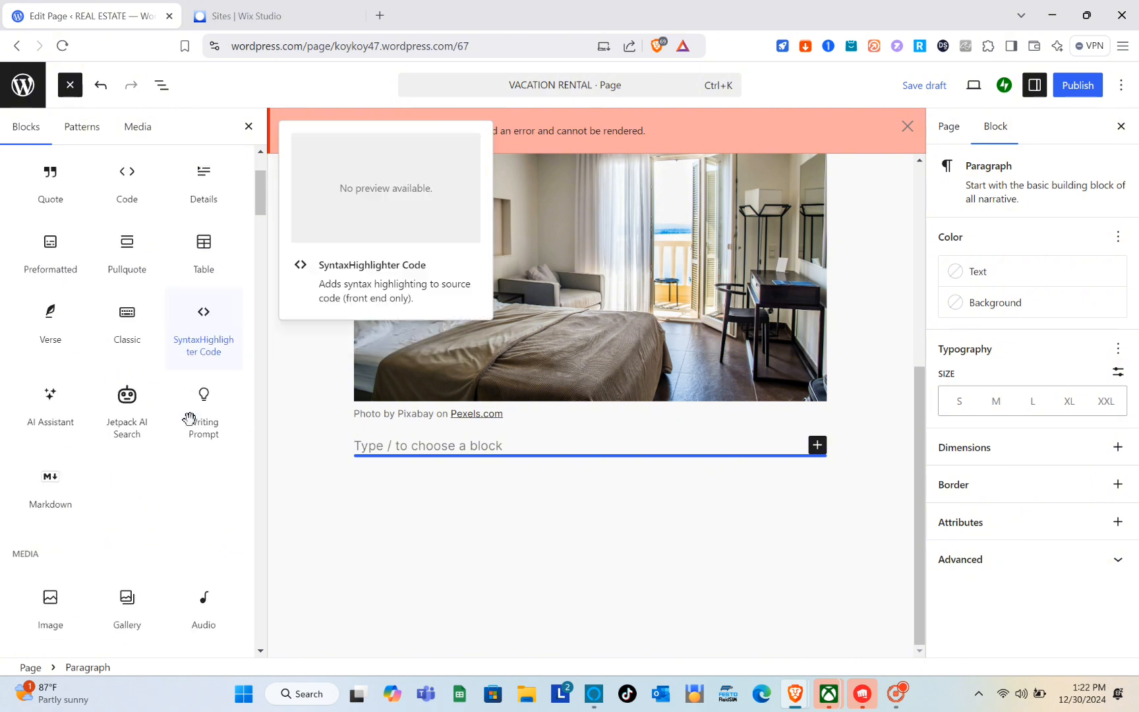
scroll(189, 419, down, 3)
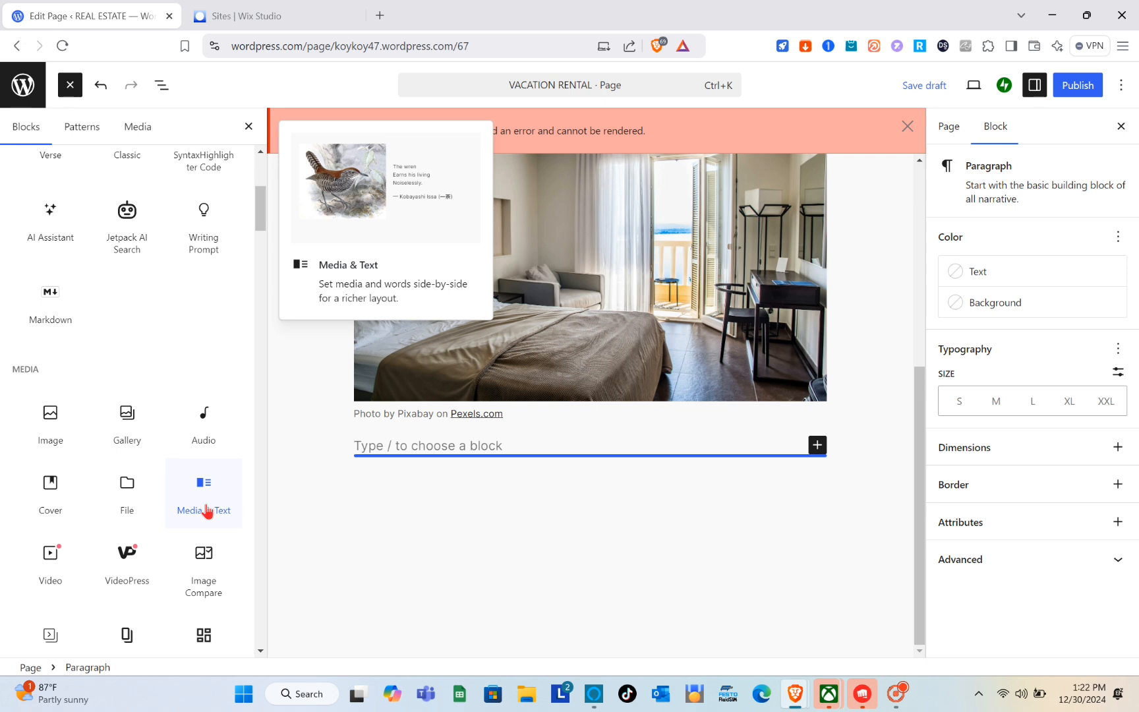
click(207, 512)
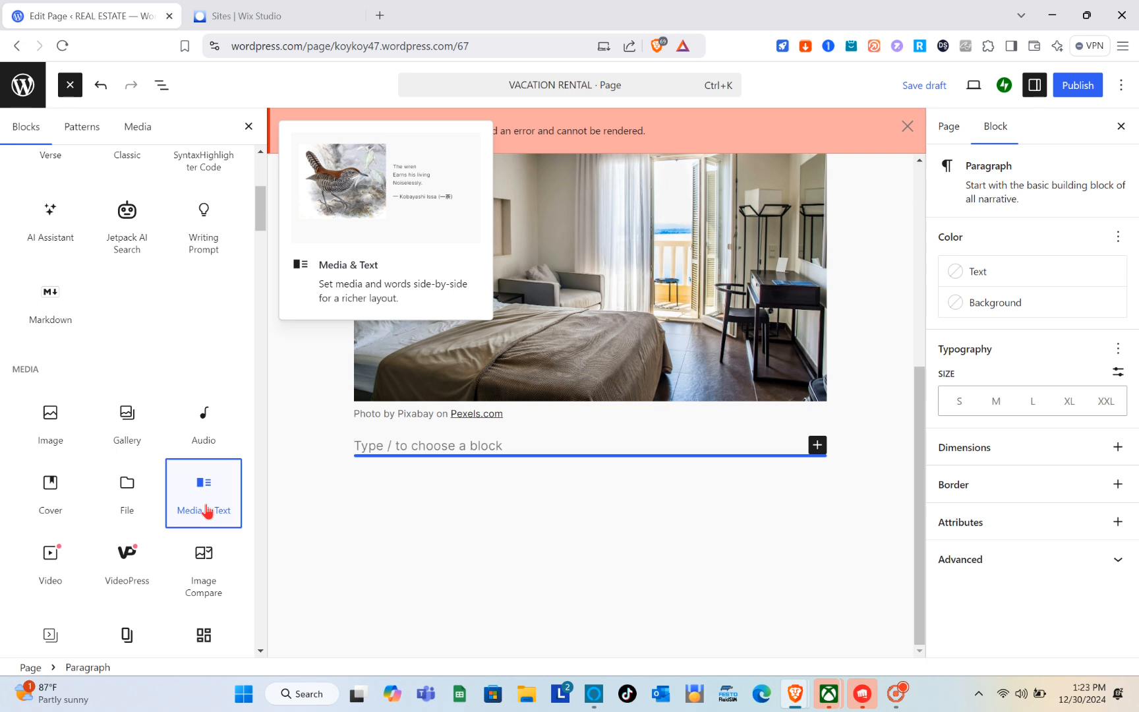
Upload the picture of the single-storey house with a signpost on its lawn into the Media & Text block.
click(480, 508)
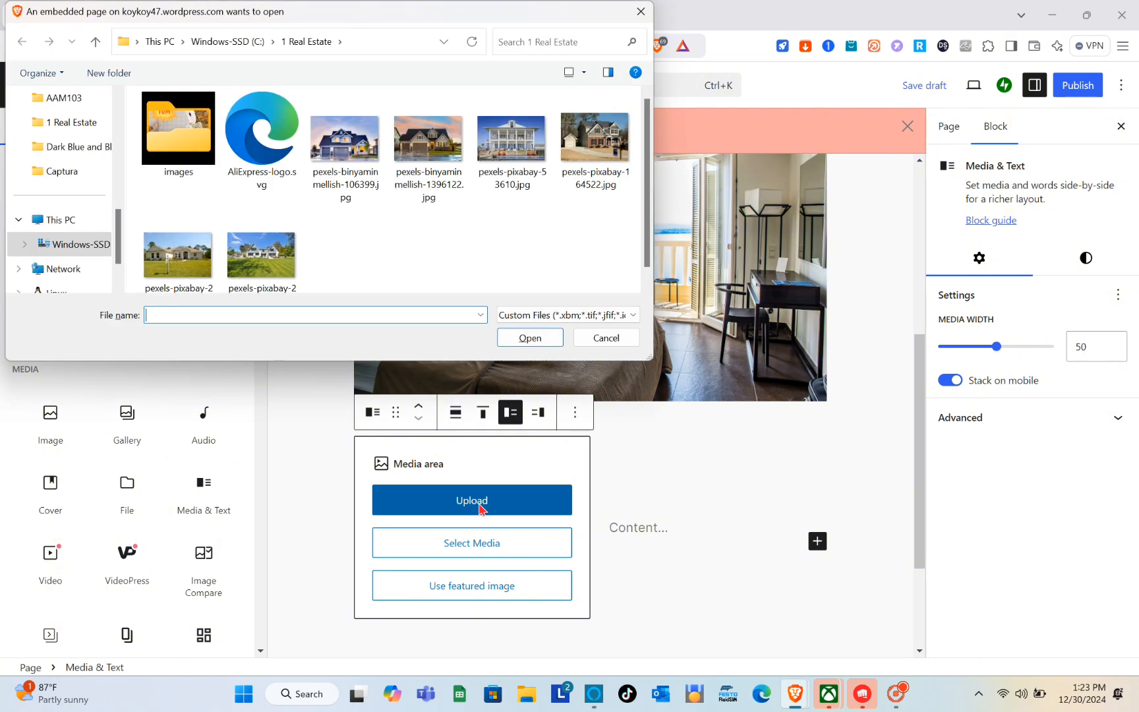
click(191, 269)
double_click(191, 270)
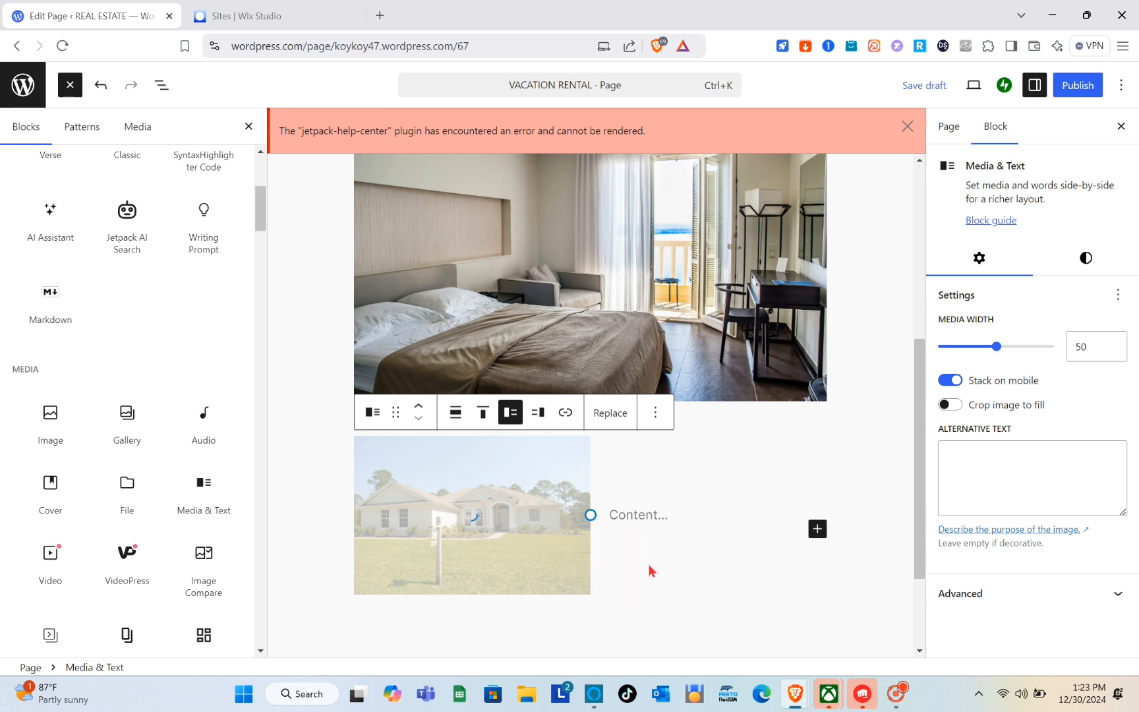
click(638, 515)
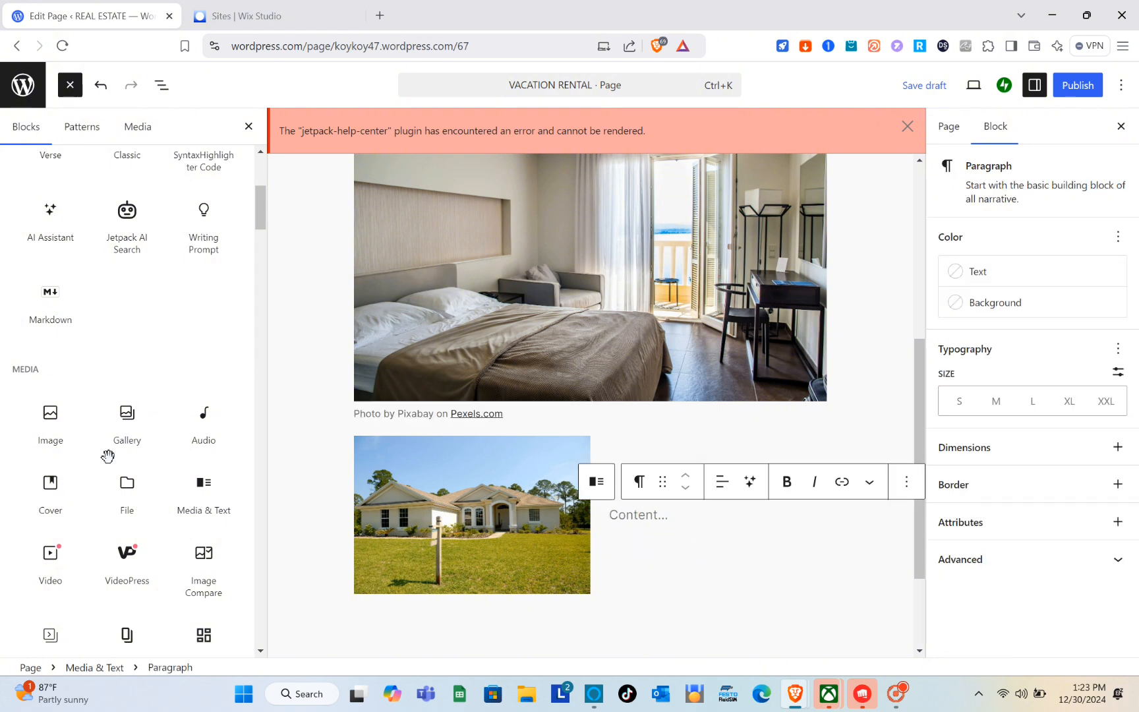
scroll(47, 573, down, 2)
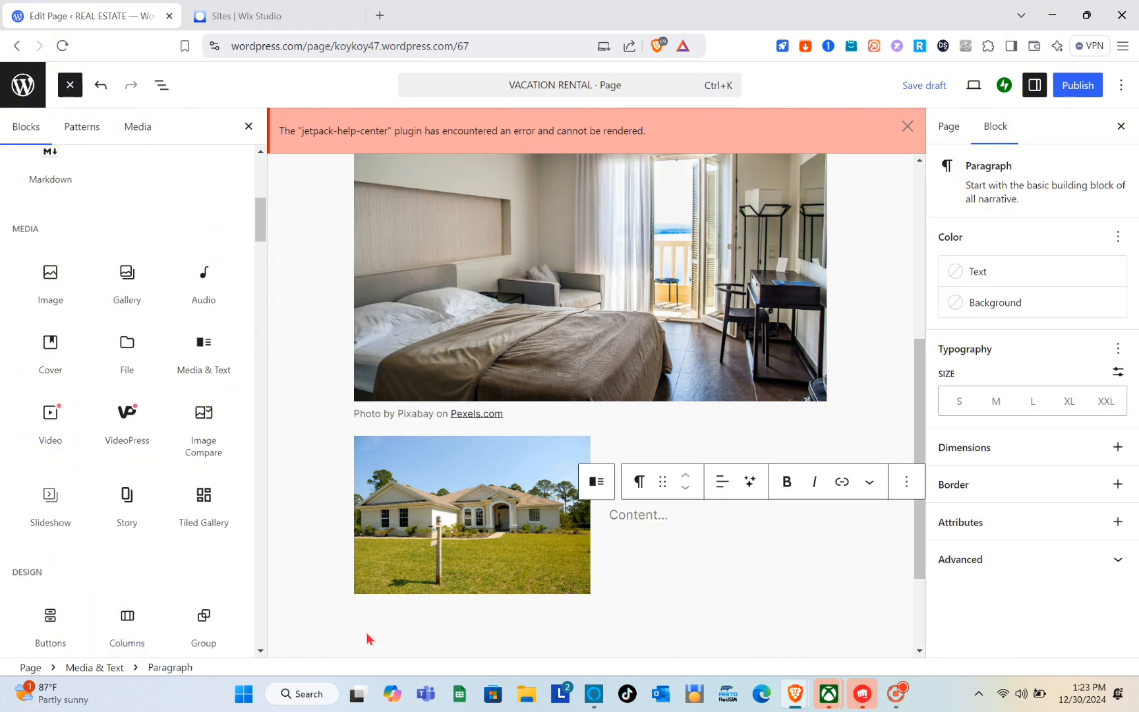
scroll(651, 546, up, 1)
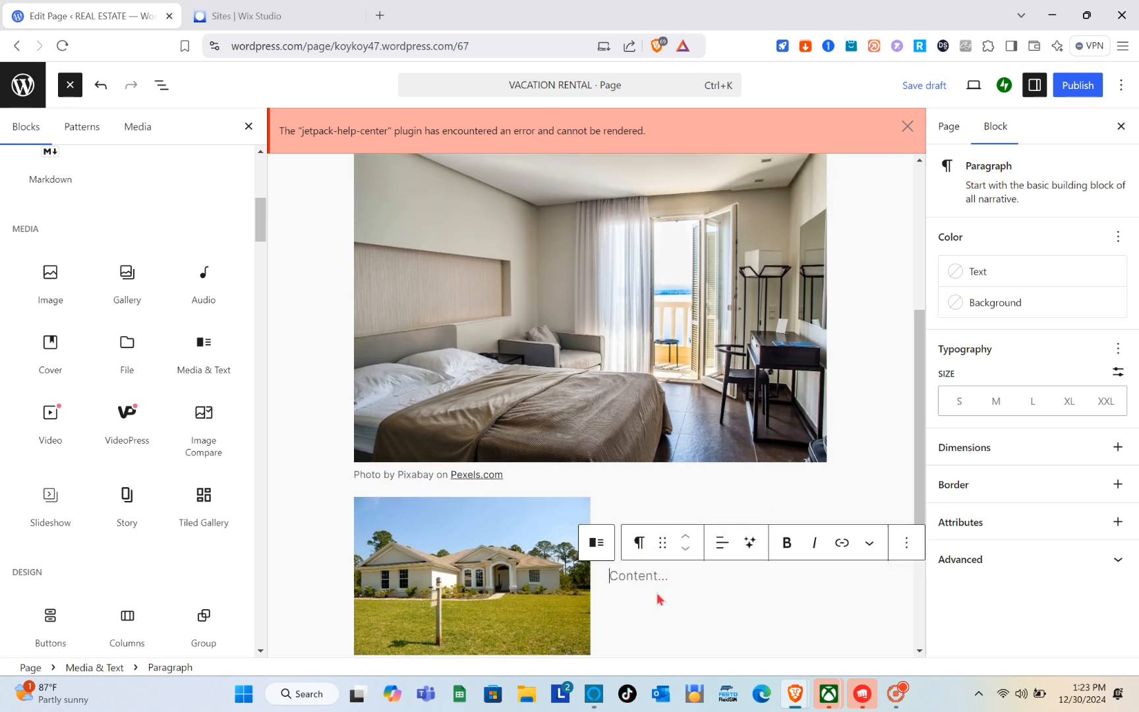
Add a second Media & Text block below the first and upload pexels-binyaminmellish-106399.jpg into it.
scroll(657, 598, down, 2)
click(459, 591)
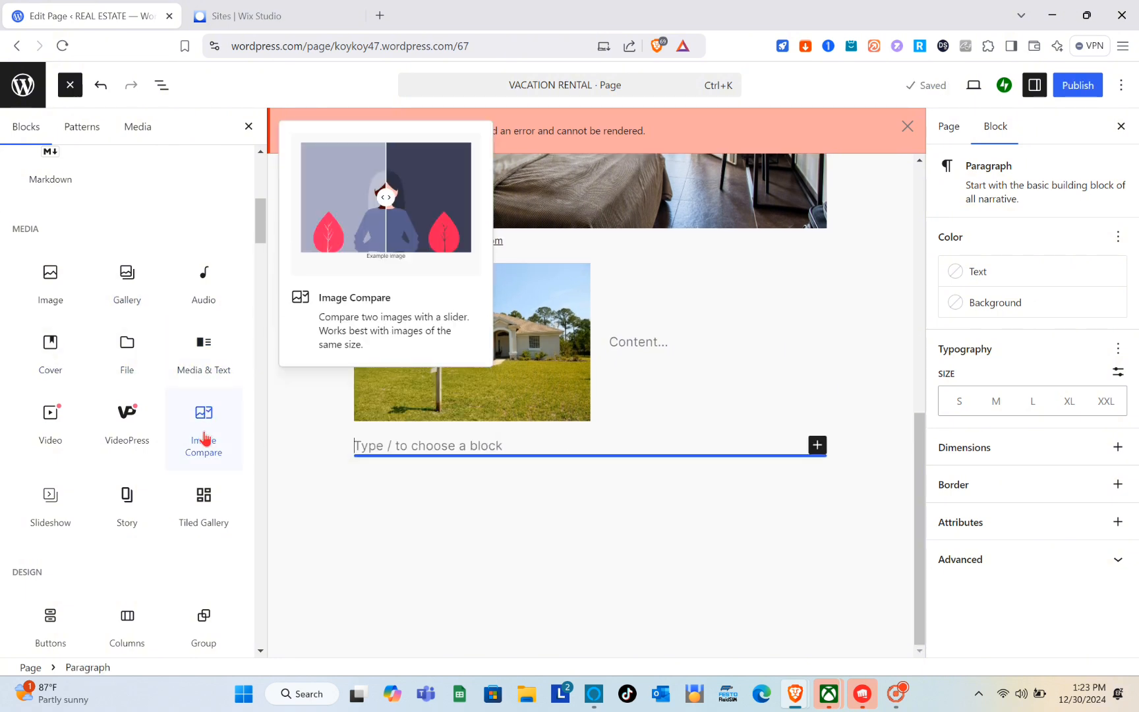
click(210, 371)
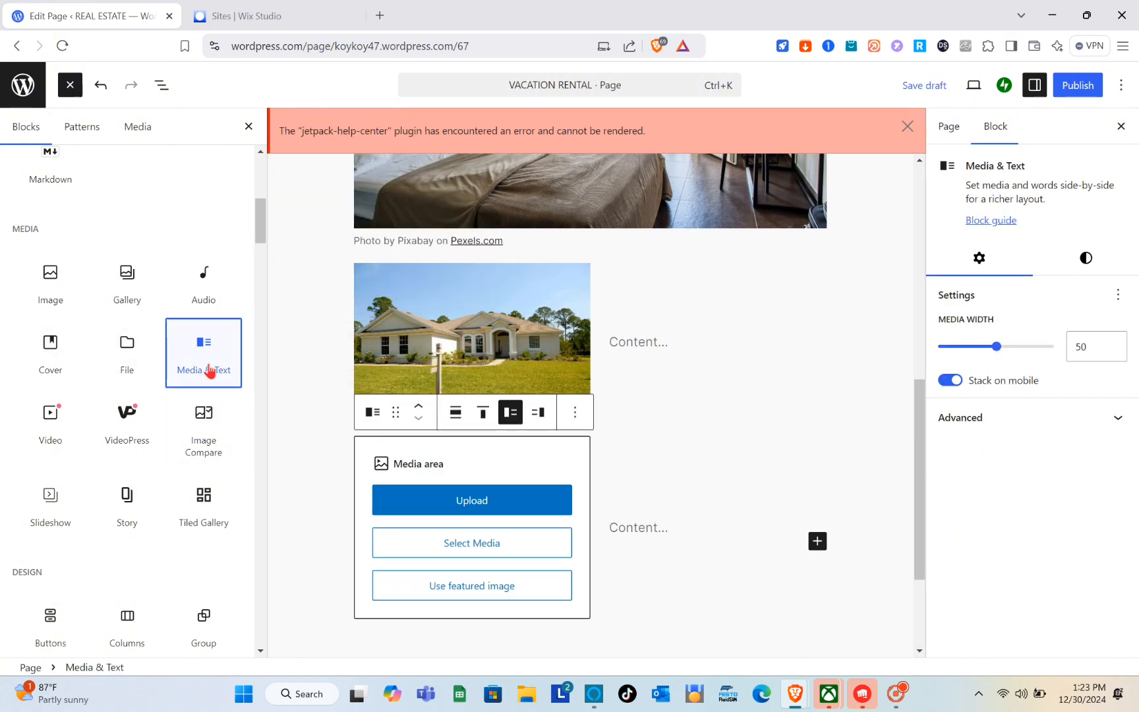
click(459, 506)
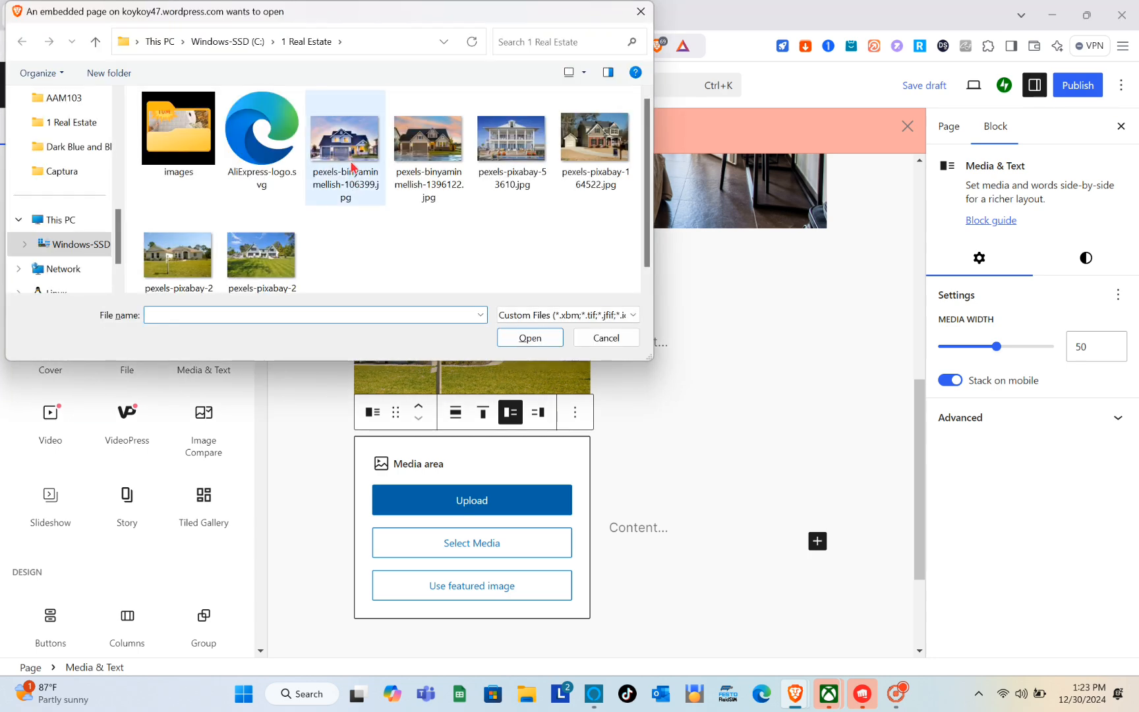
double_click(352, 166)
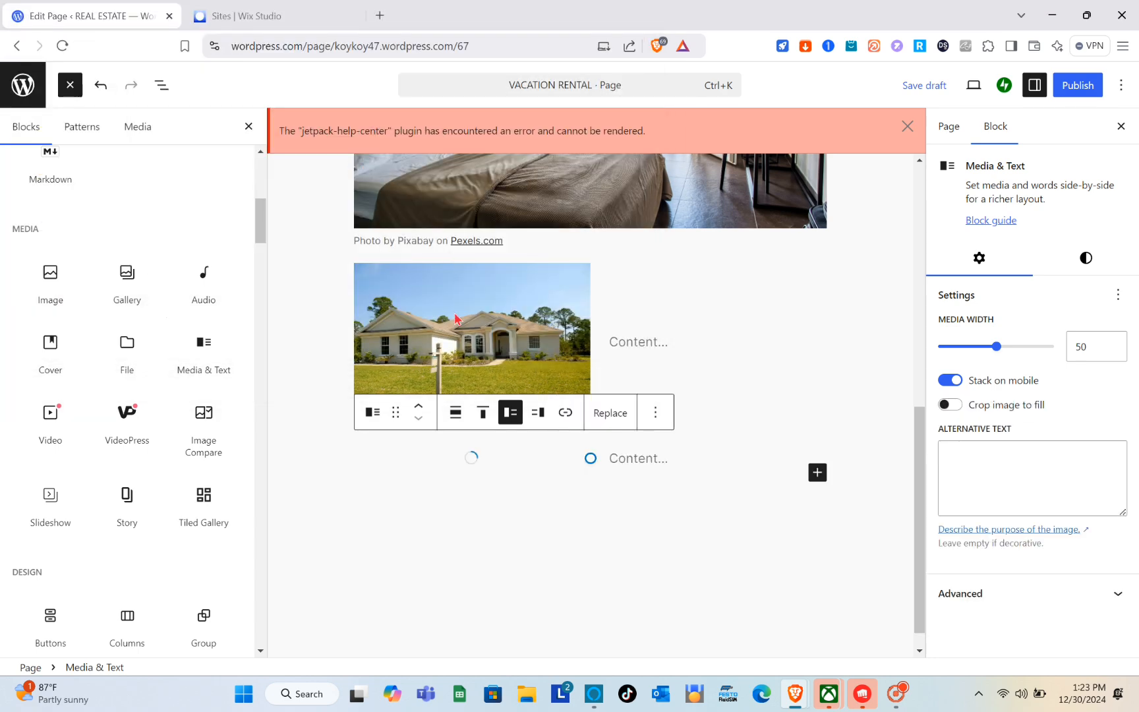
Add a third Media & Text block below the second and upload pexels-binyaminmellish-1396122.jpg into it.
scroll(445, 387, down, 2)
click(496, 564)
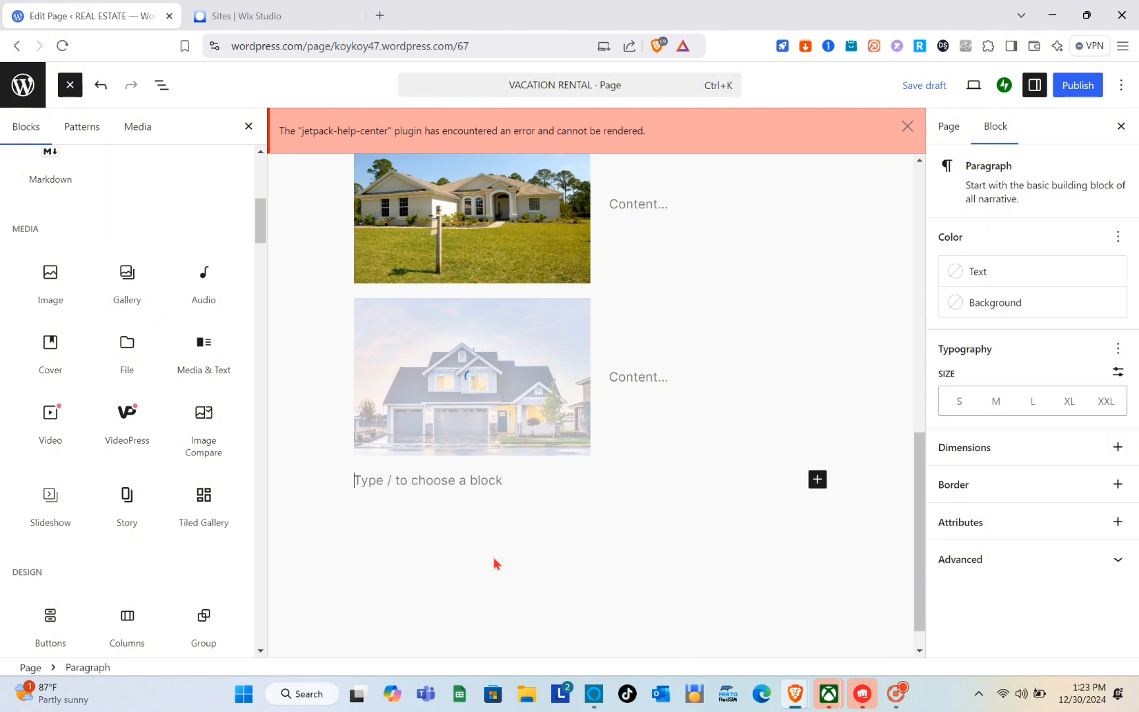
click(212, 357)
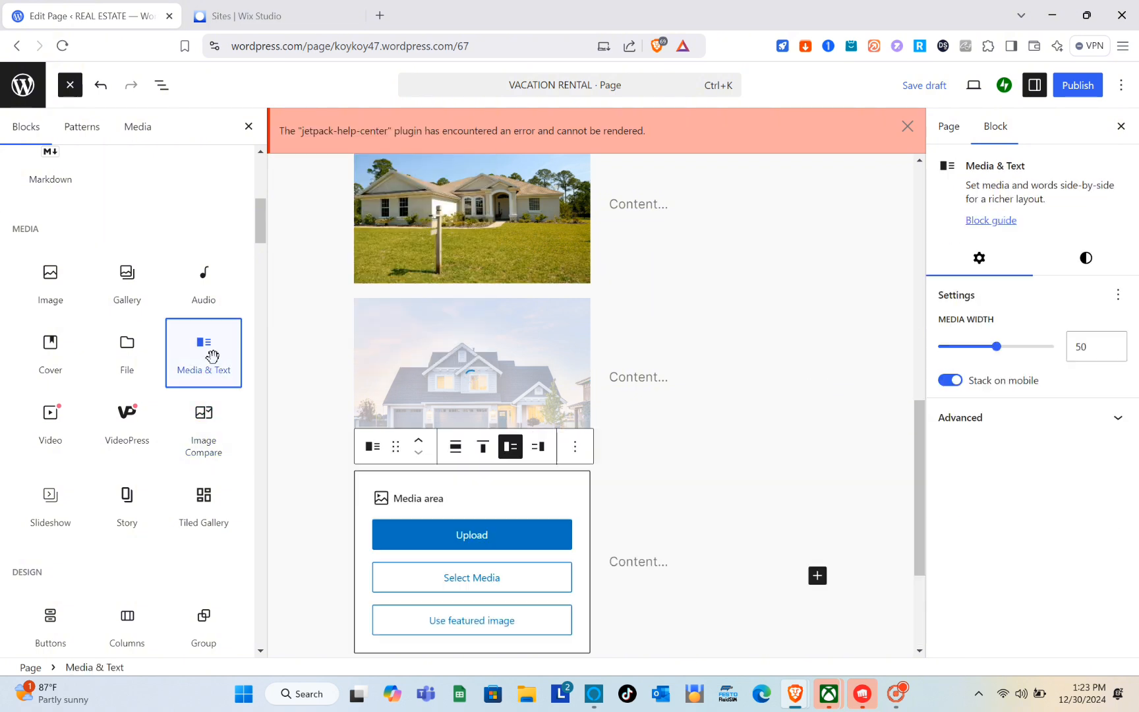
click(466, 543)
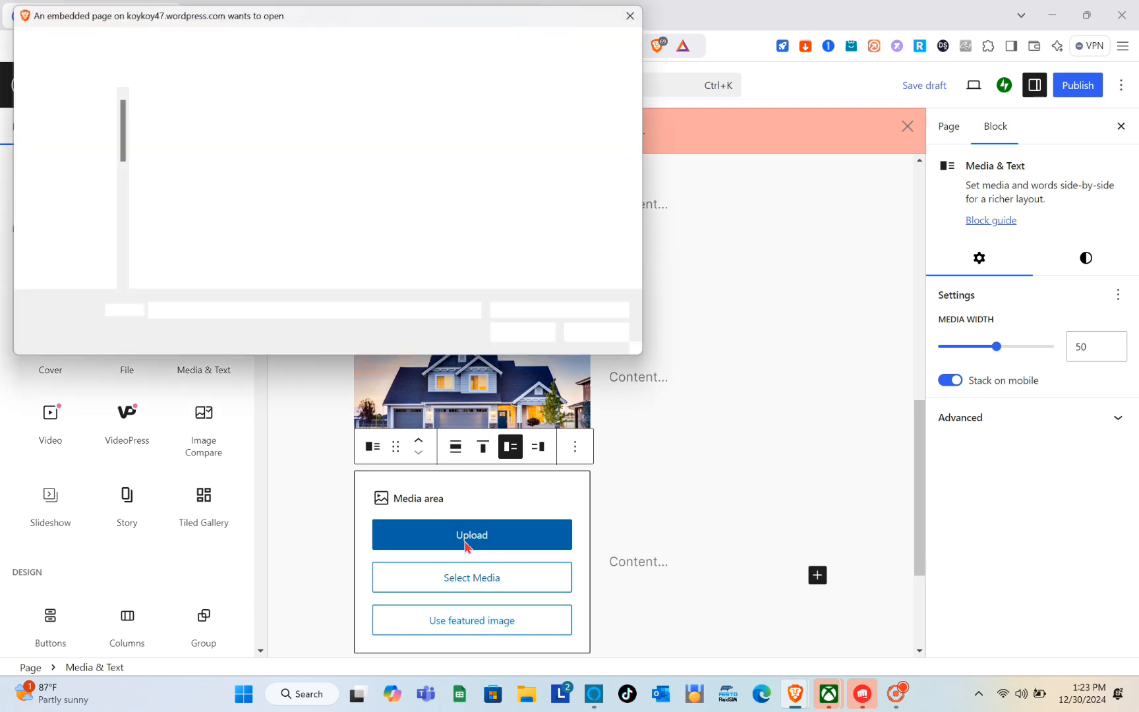
click(431, 170)
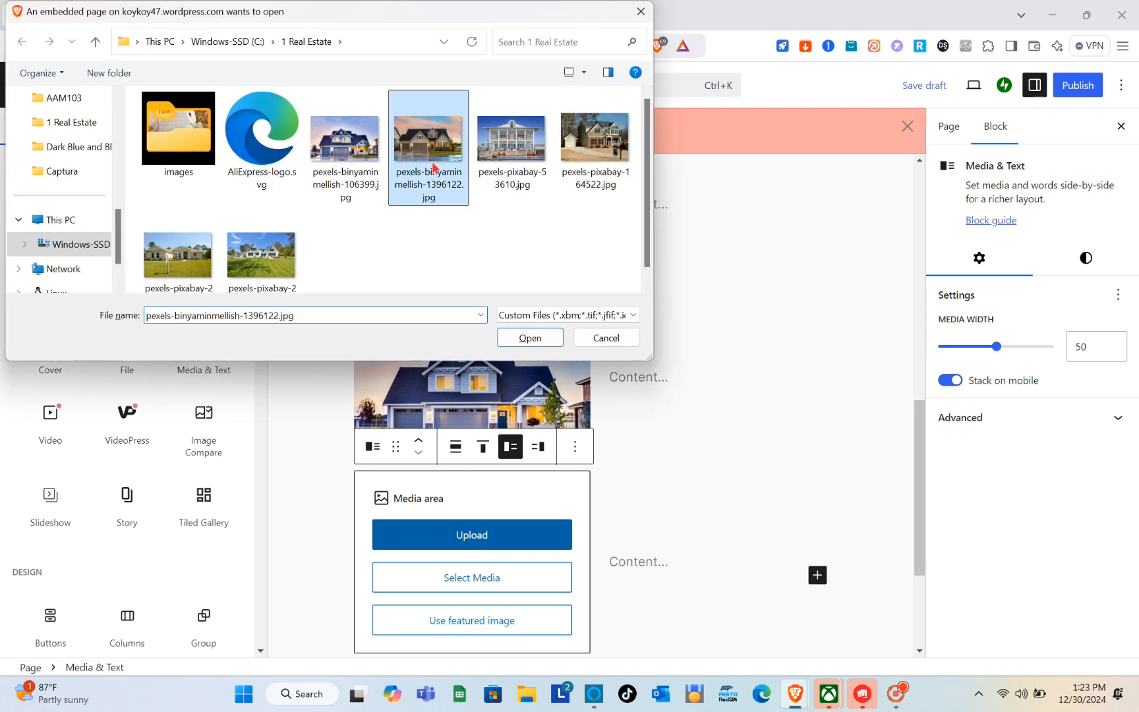
double_click(432, 169)
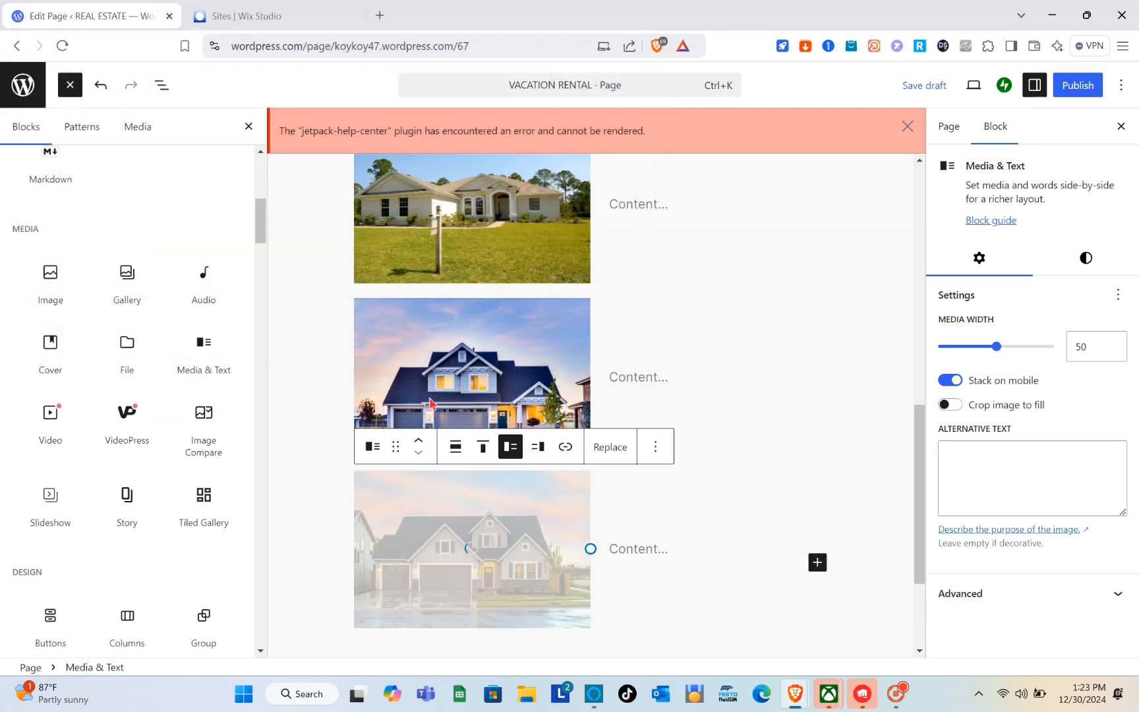
Review the page layout from the VACATION RENTAL title down to the third house photo.
scroll(699, 524, up, 10)
scroll(699, 524, down, 2)
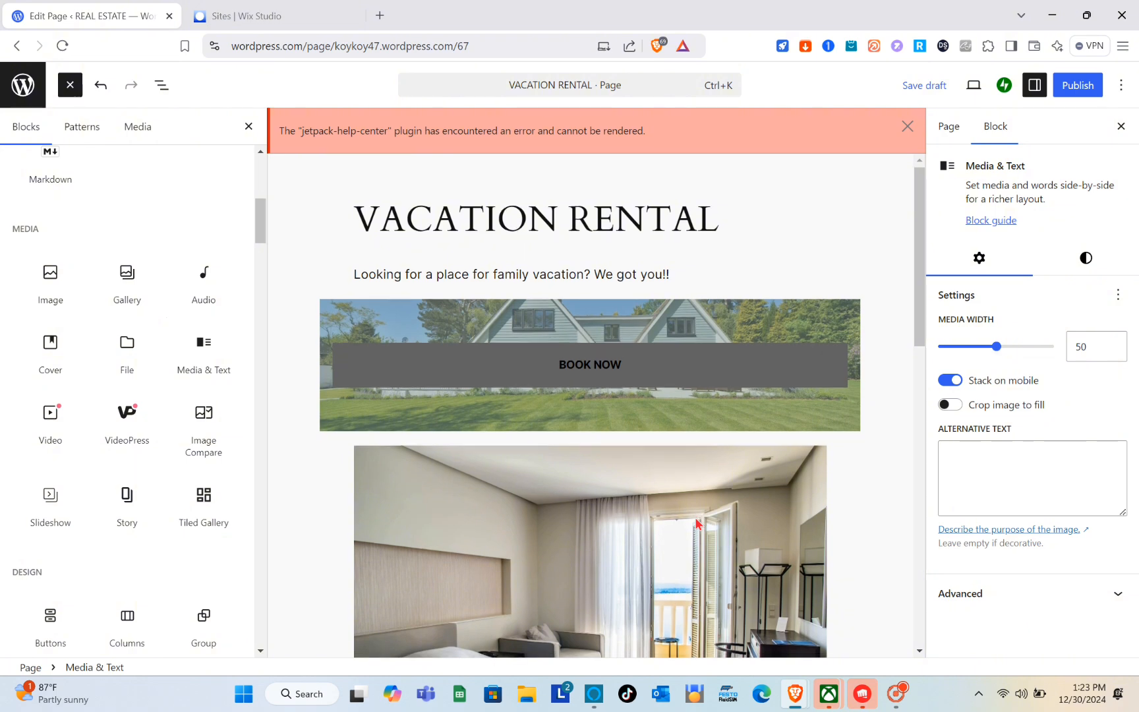
scroll(697, 524, up, 2)
scroll(696, 524, down, 2)
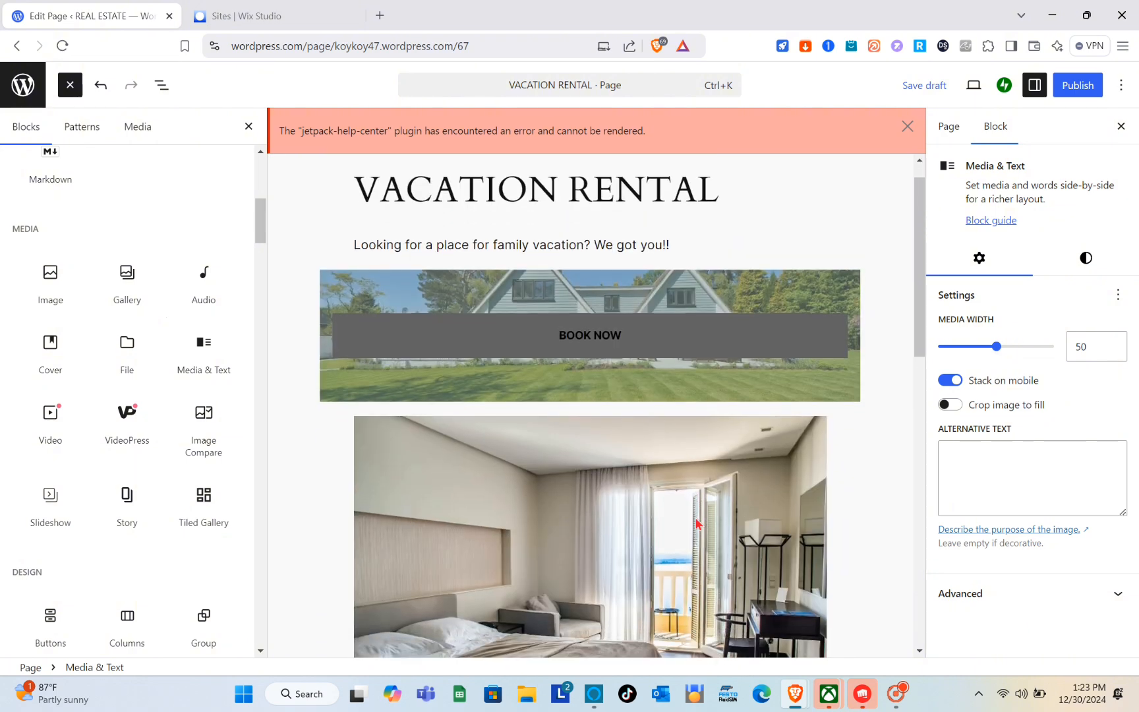
scroll(697, 524, down, 8)
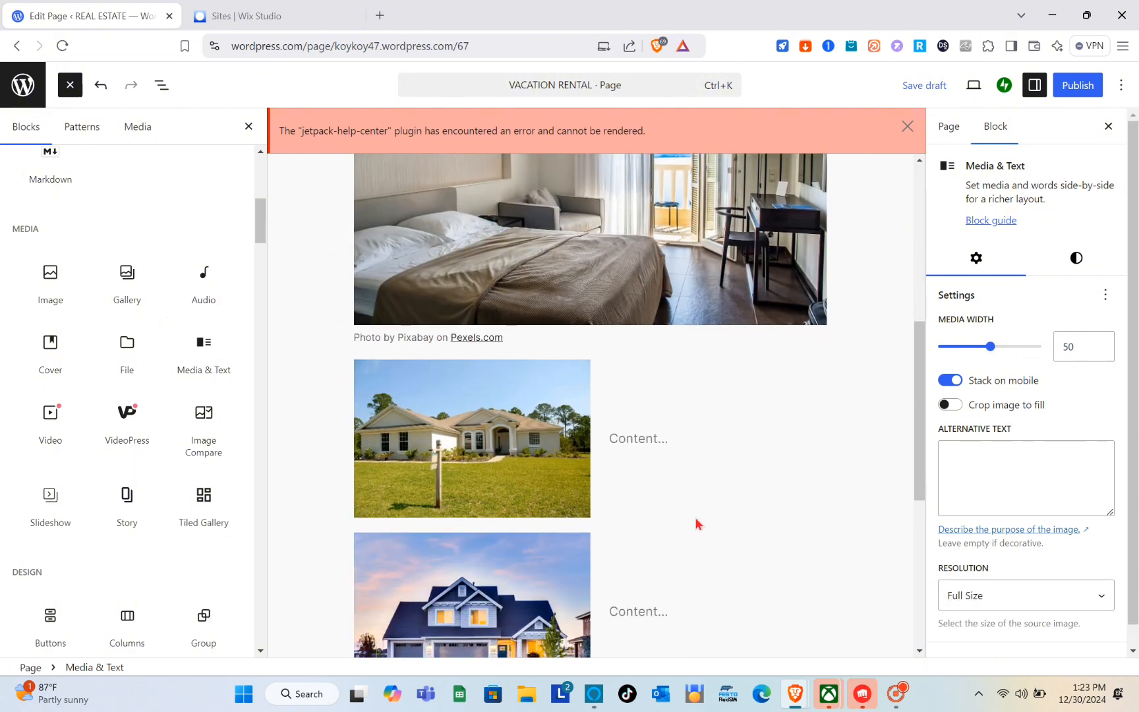
scroll(697, 524, down, 6)
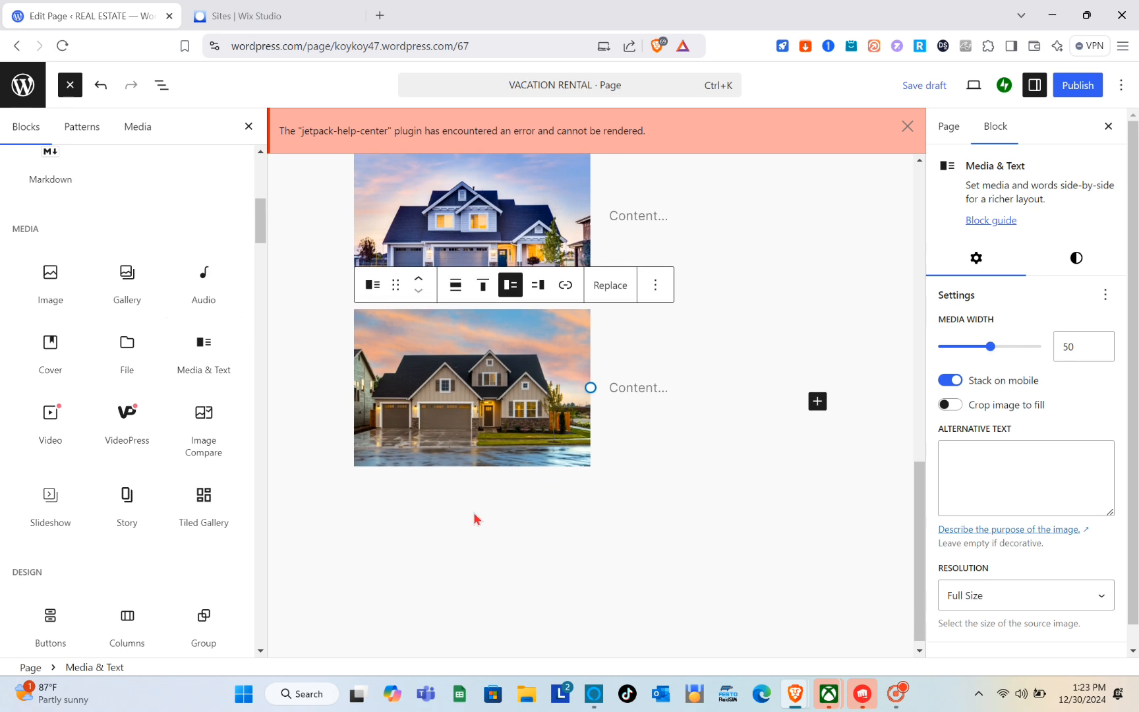
Add a fourth Media & Text block at the end of the page and upload pexels-pixabay-53610.jpg into it.
click(473, 512)
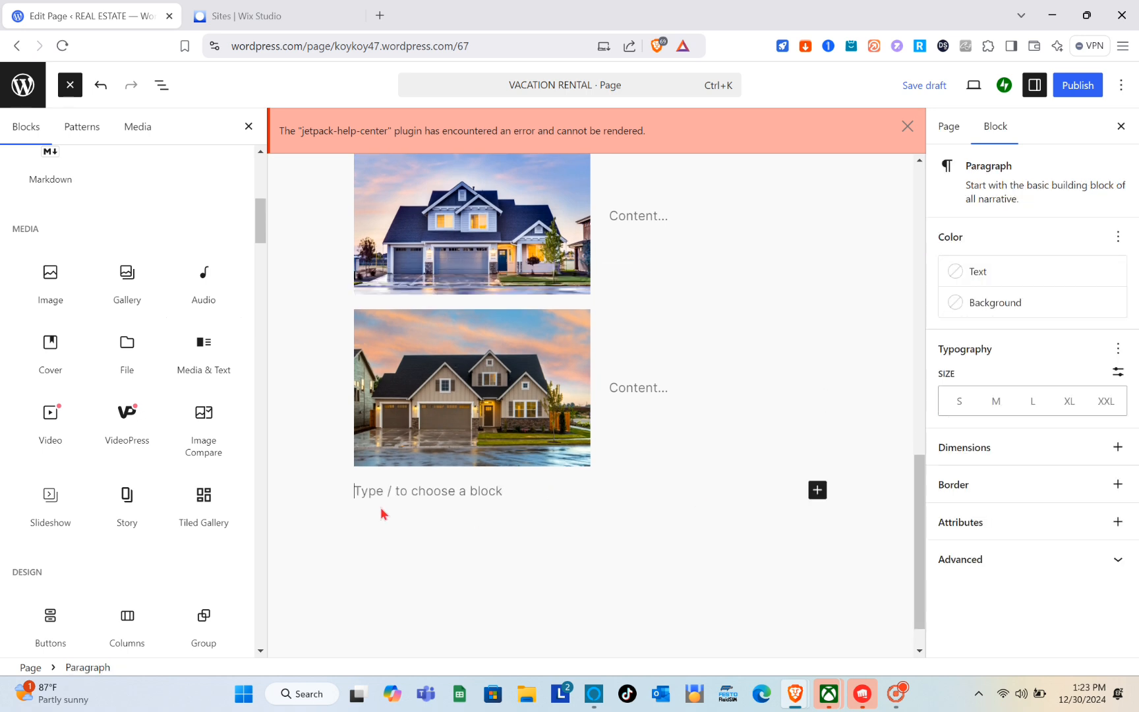
click(209, 374)
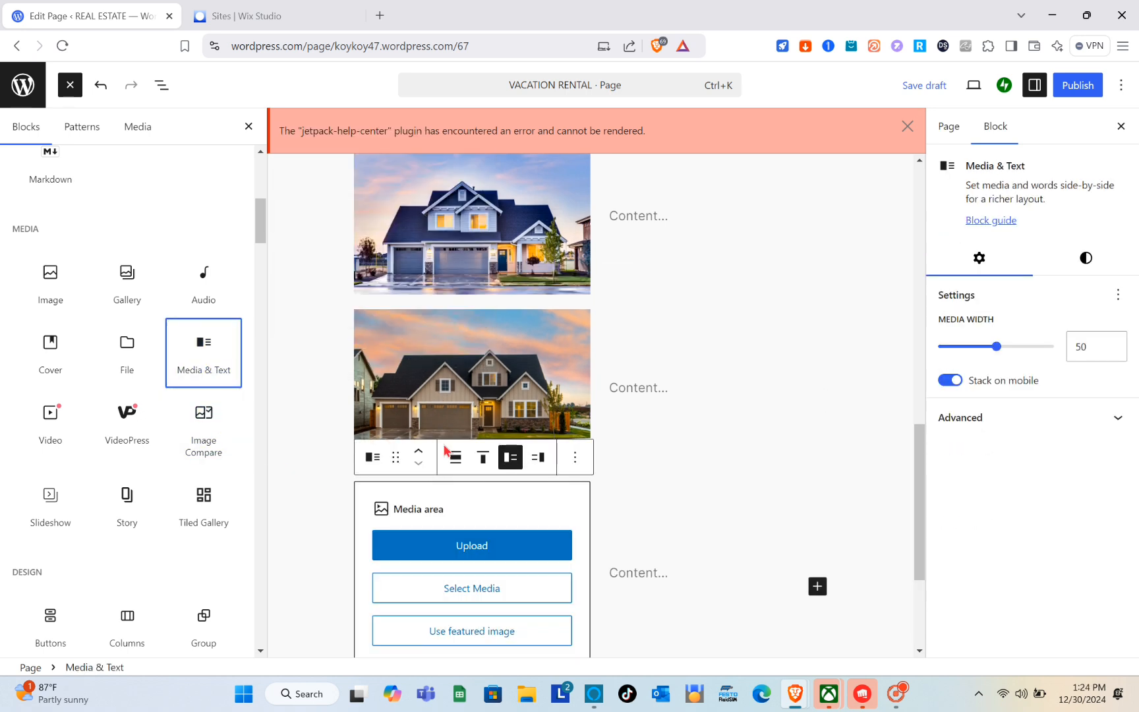
click(485, 552)
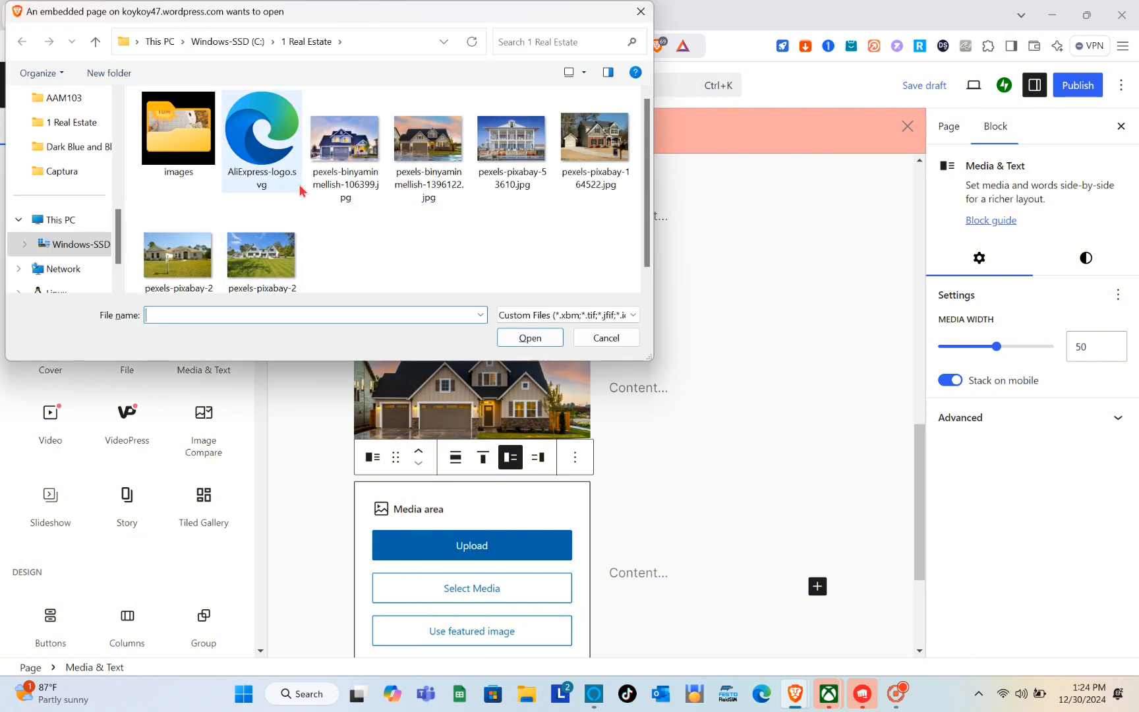
click(581, 132)
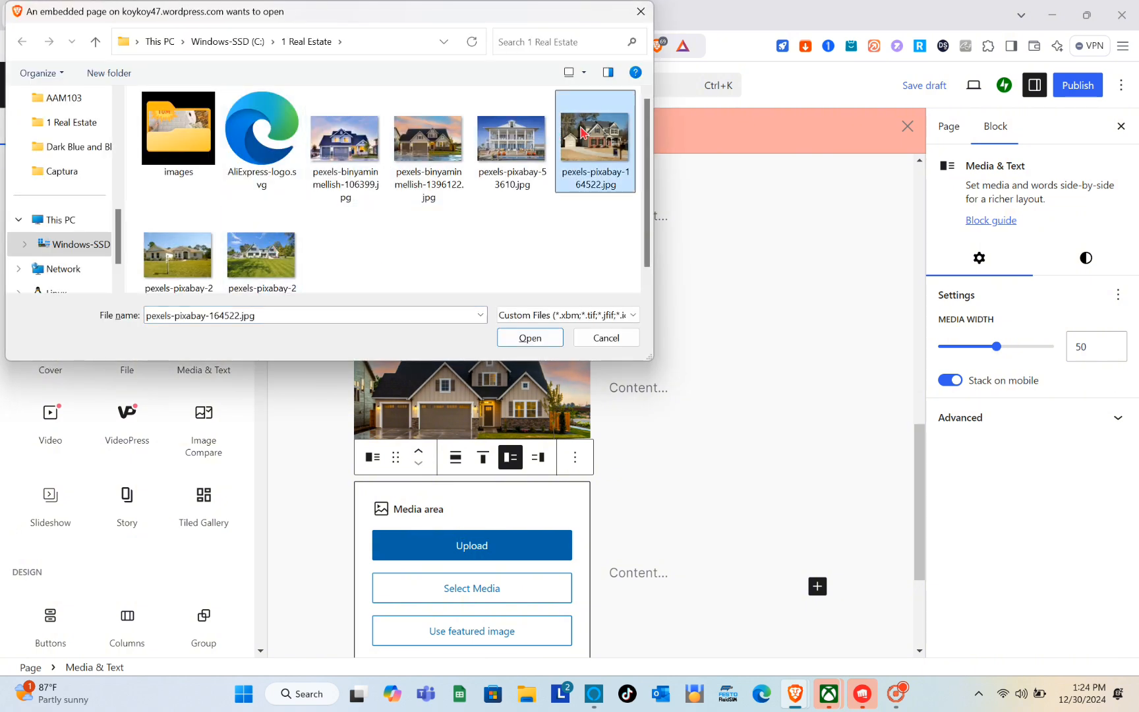
click(503, 152)
double_click(503, 151)
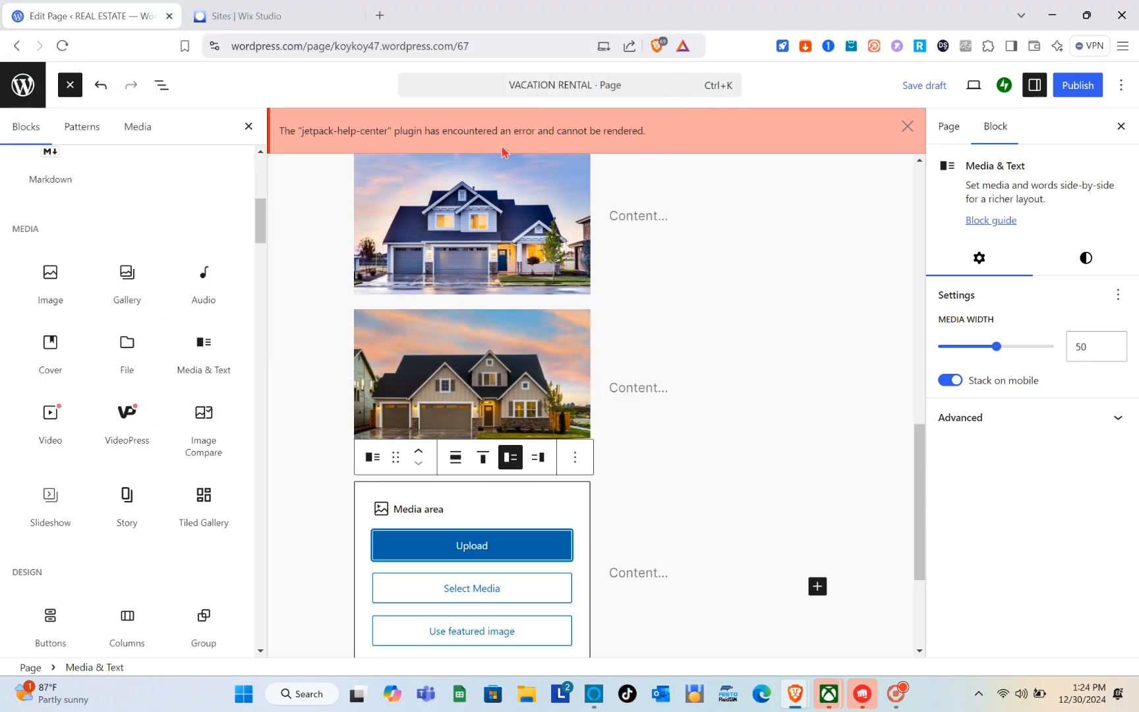
Look over the stacked house photos and their empty content areas in the Media & Text blocks.
scroll(644, 414, down, 3)
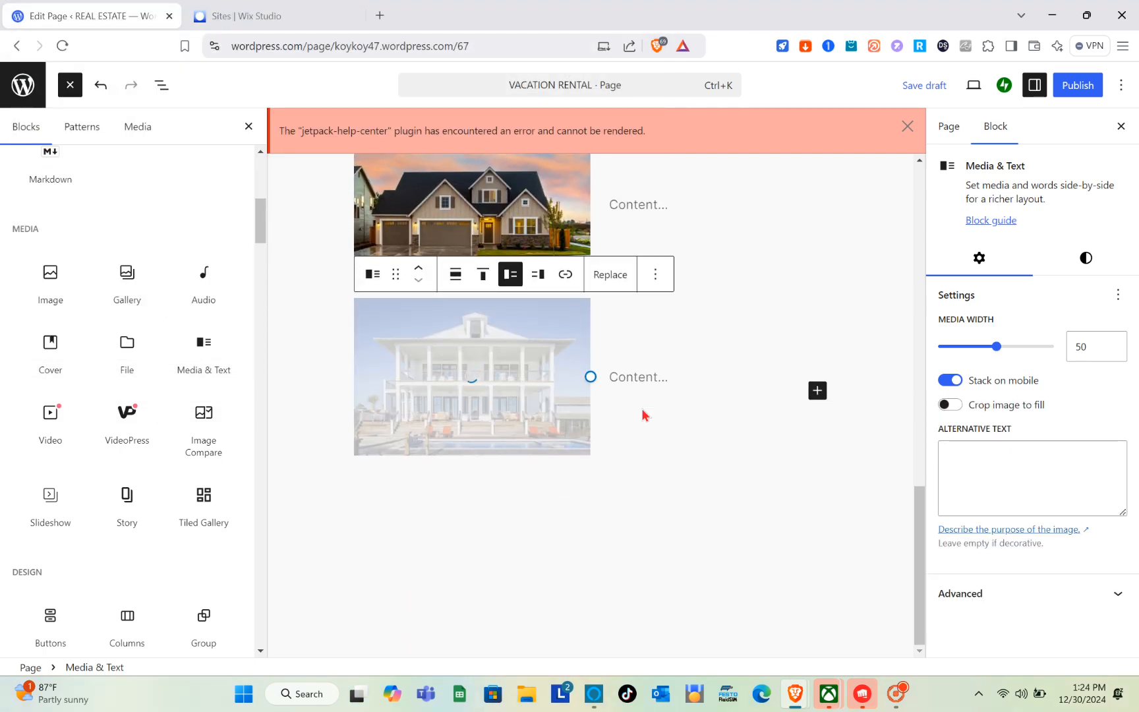
scroll(634, 568, up, 5)
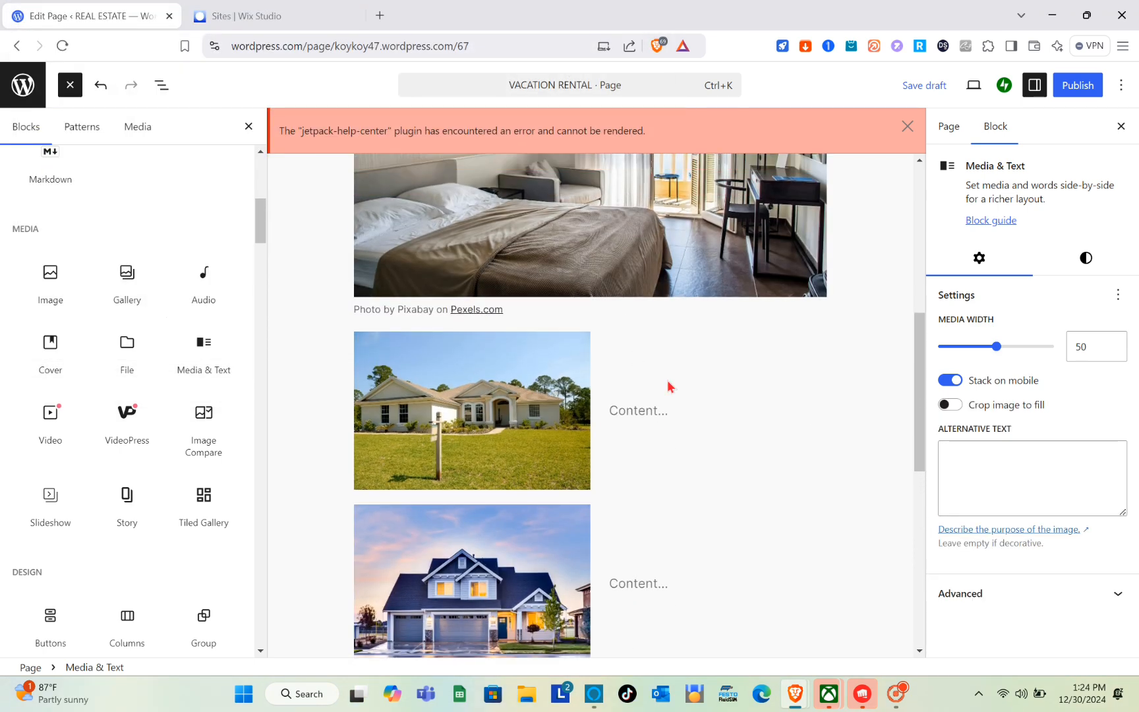
scroll(644, 412, down, 3)
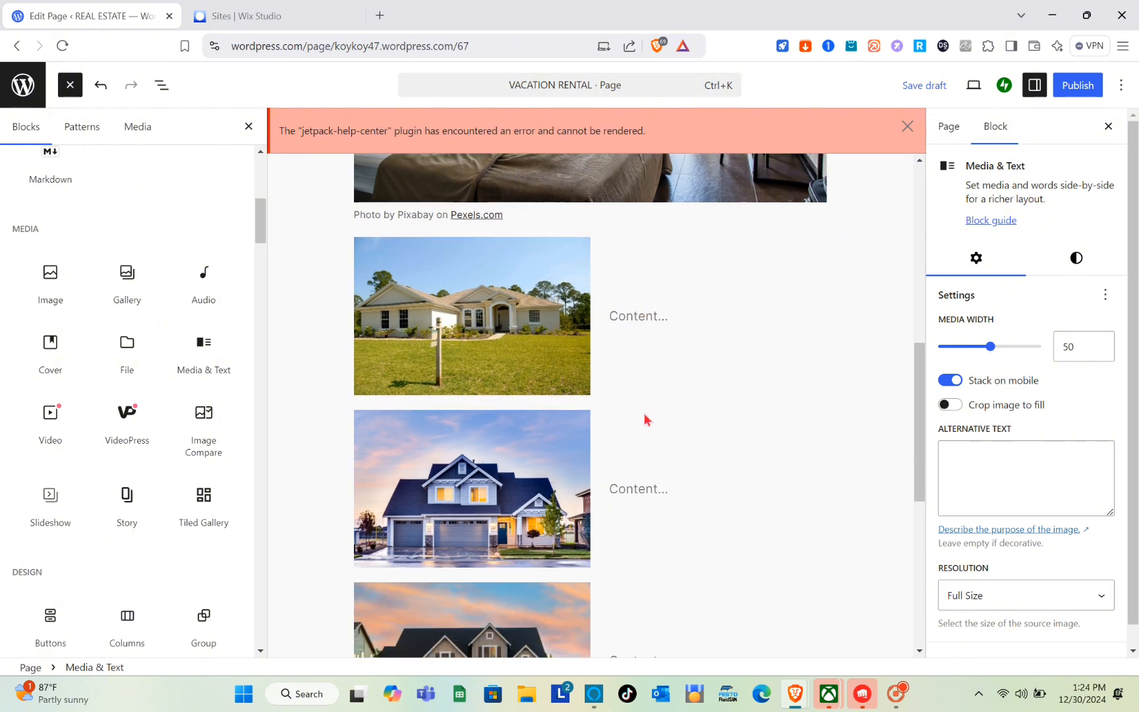
scroll(644, 419, down, 1)
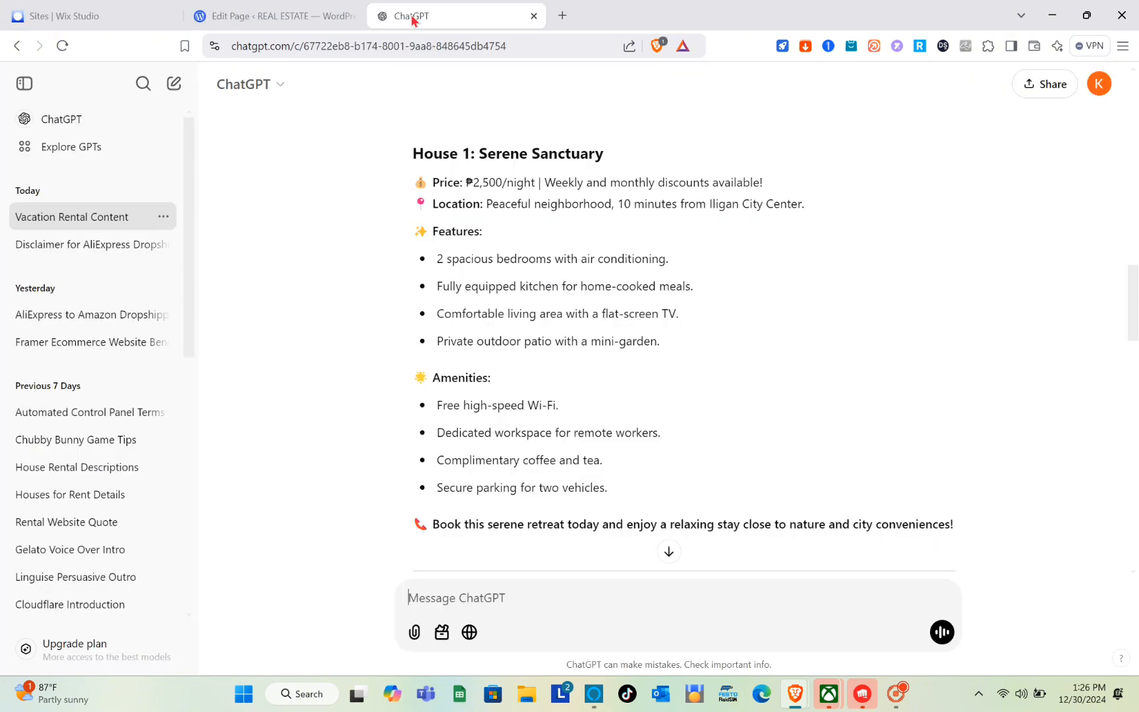
Copy the full "House 1: Serene Sanctuary" listing, from its heading to the closing booking line, in the ChatGPT conversation.
scroll(535, 251, down, 1)
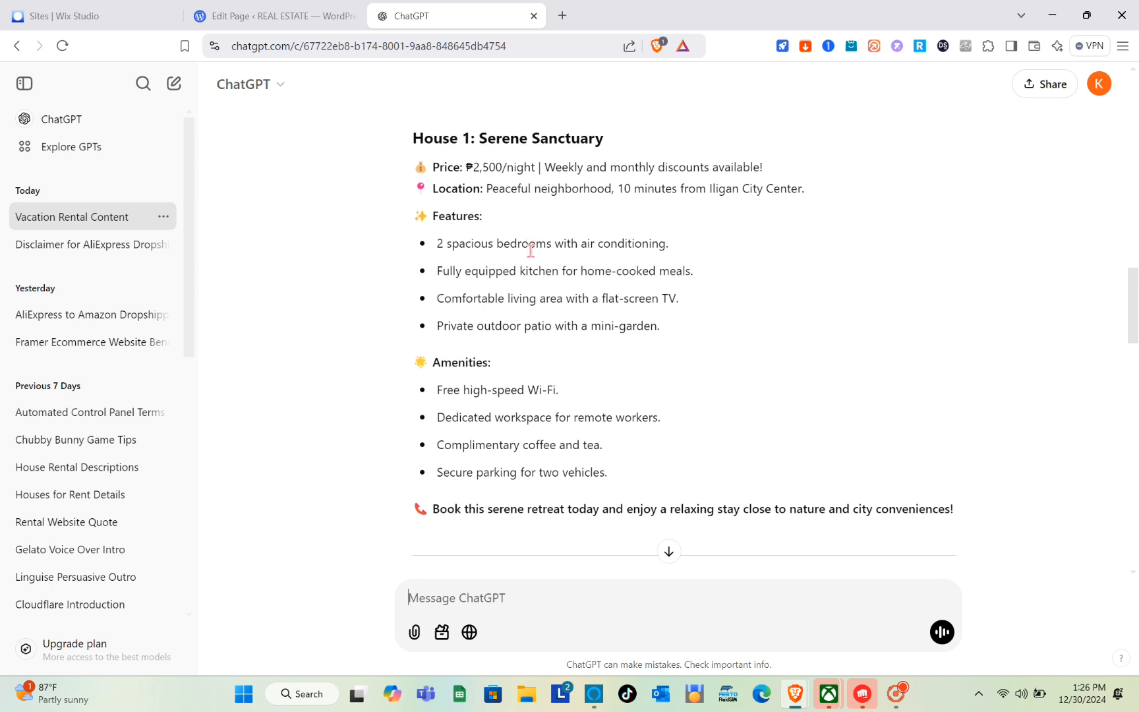
scroll(417, 173, down, 1)
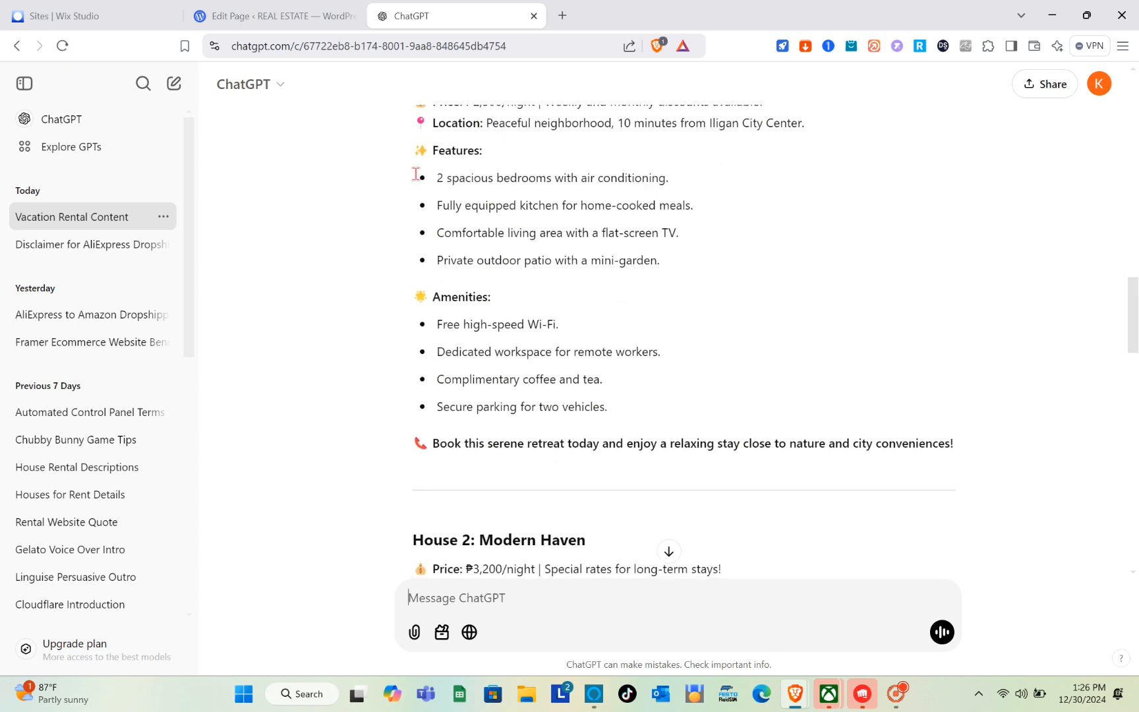
scroll(422, 158, up, 1)
drag(412, 122, 953, 539)
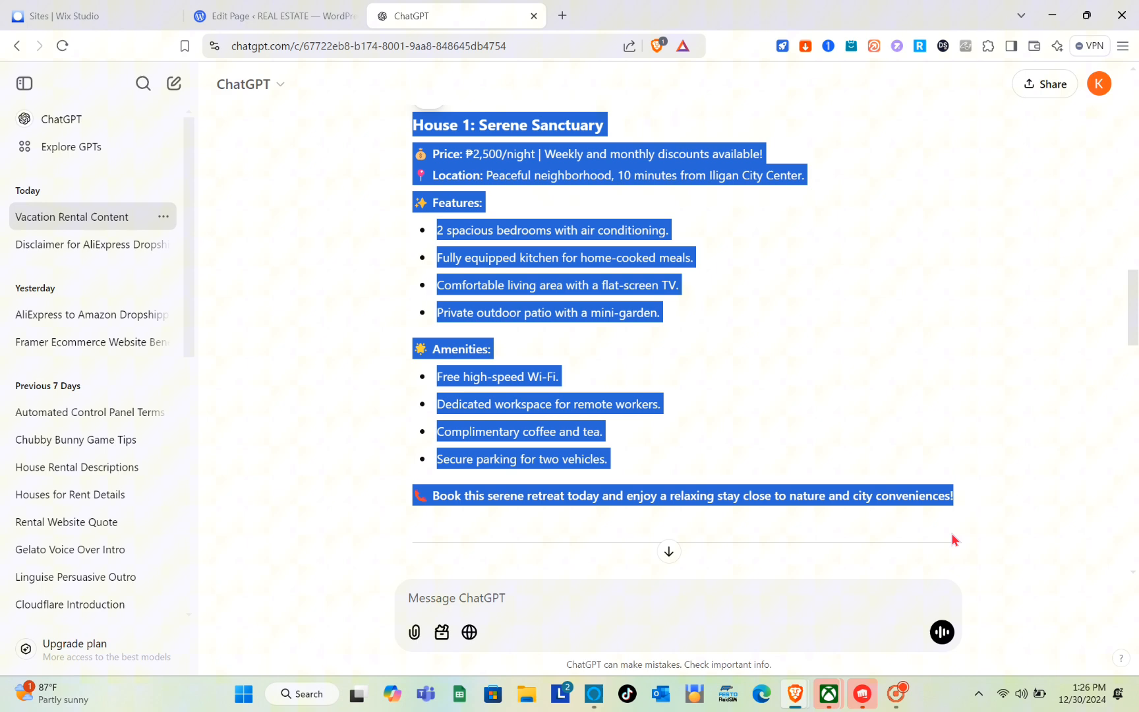
right_click(895, 496)
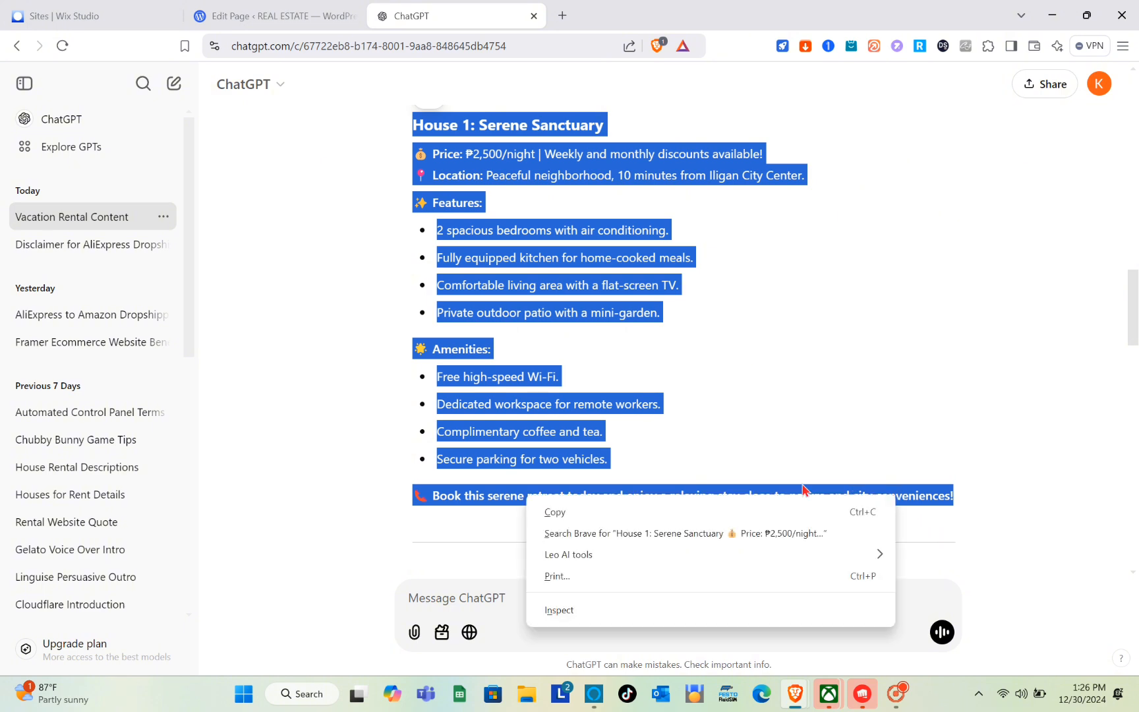
click(700, 509)
Switch to the WordPress page editor and paste the House 1 listing into the content area beside the first house photo.
click(277, 16)
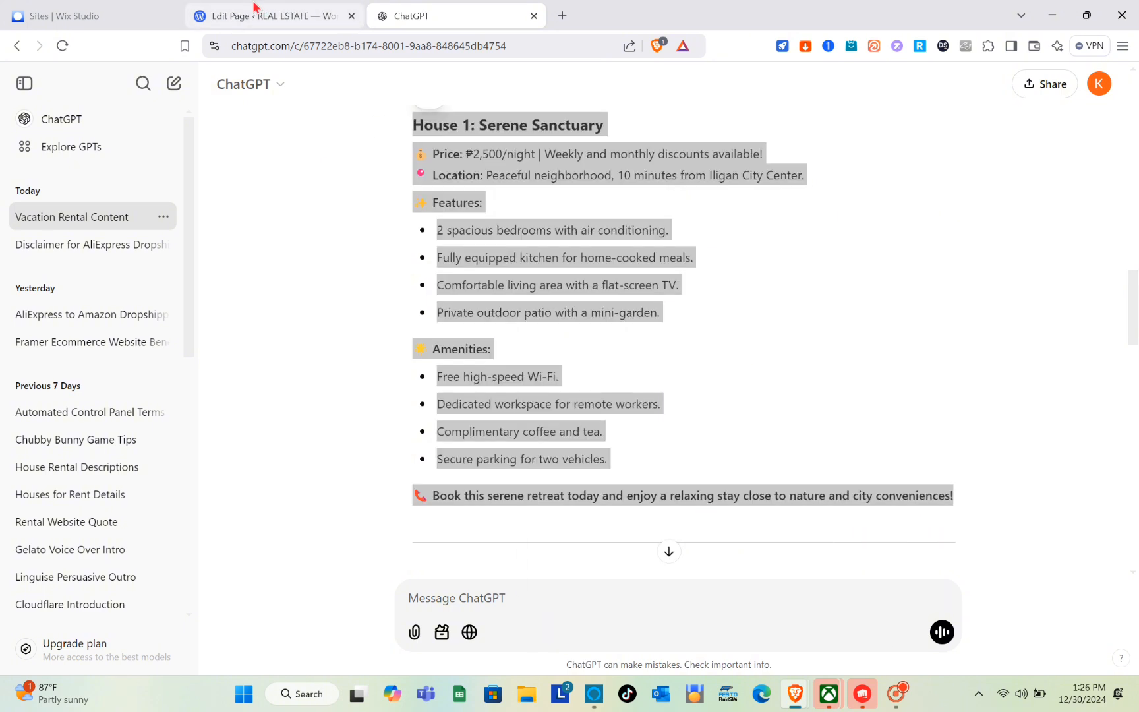
click(649, 383)
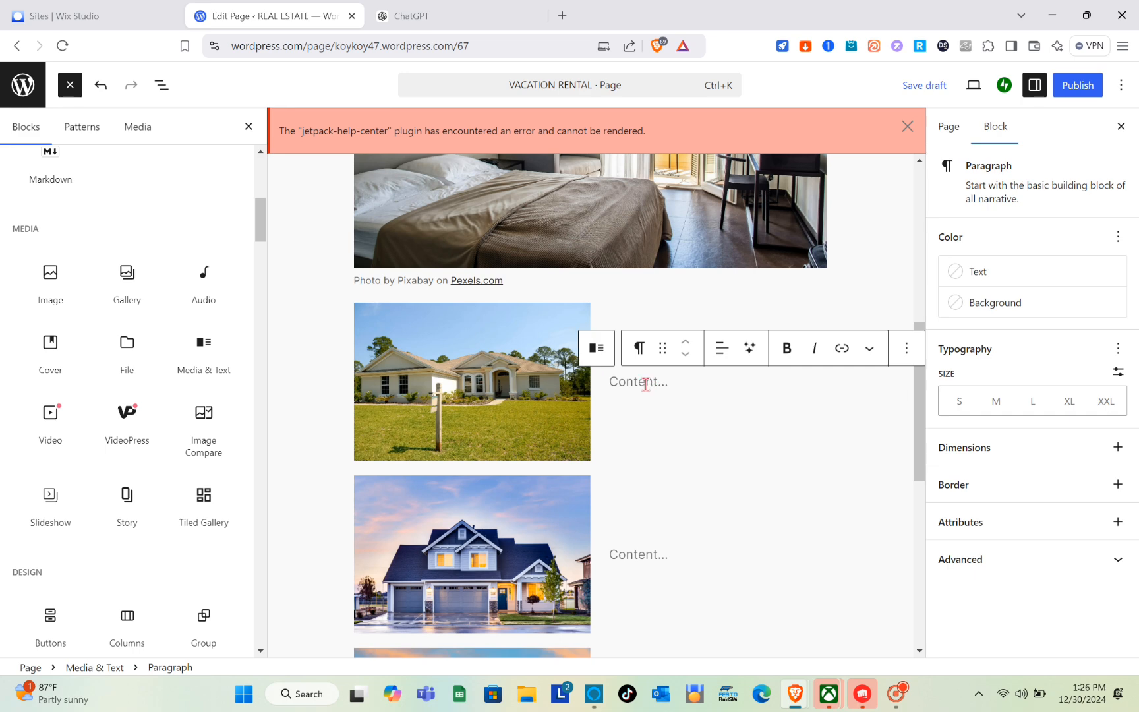
key(ctrl+v)
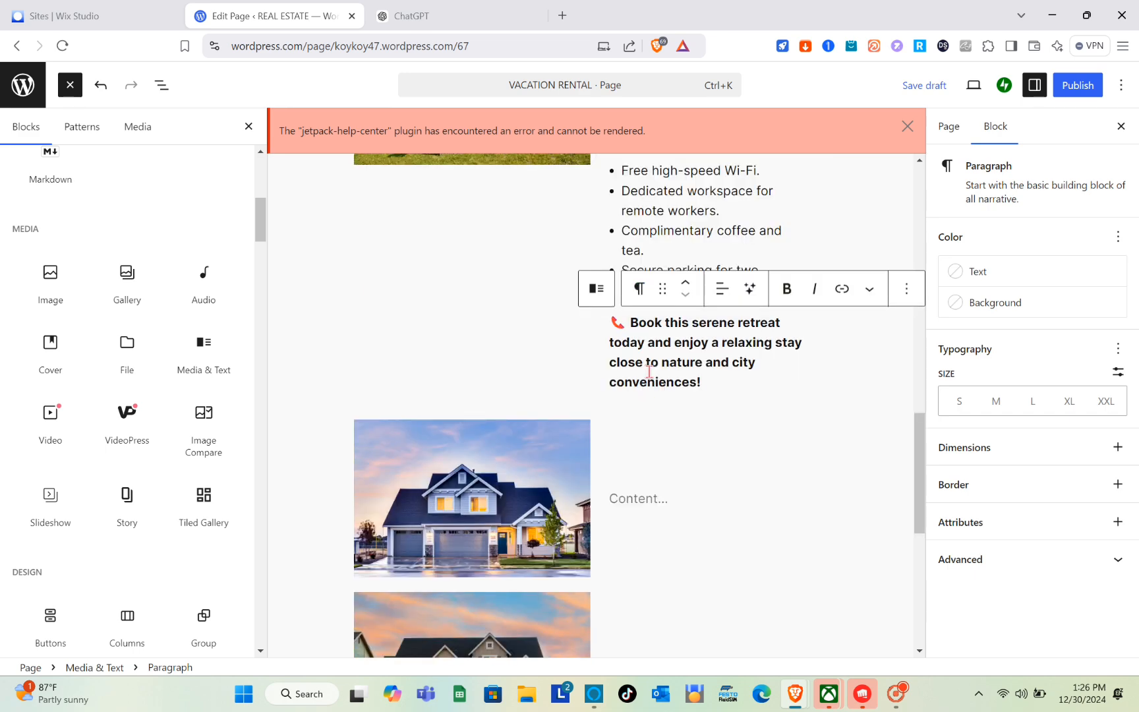
scroll(646, 389, up, 10)
Copy the "House 2: Modern Haven" listing from ChatGPT into the content area beside the second house photo in WordPress.
scroll(649, 374, down, 12)
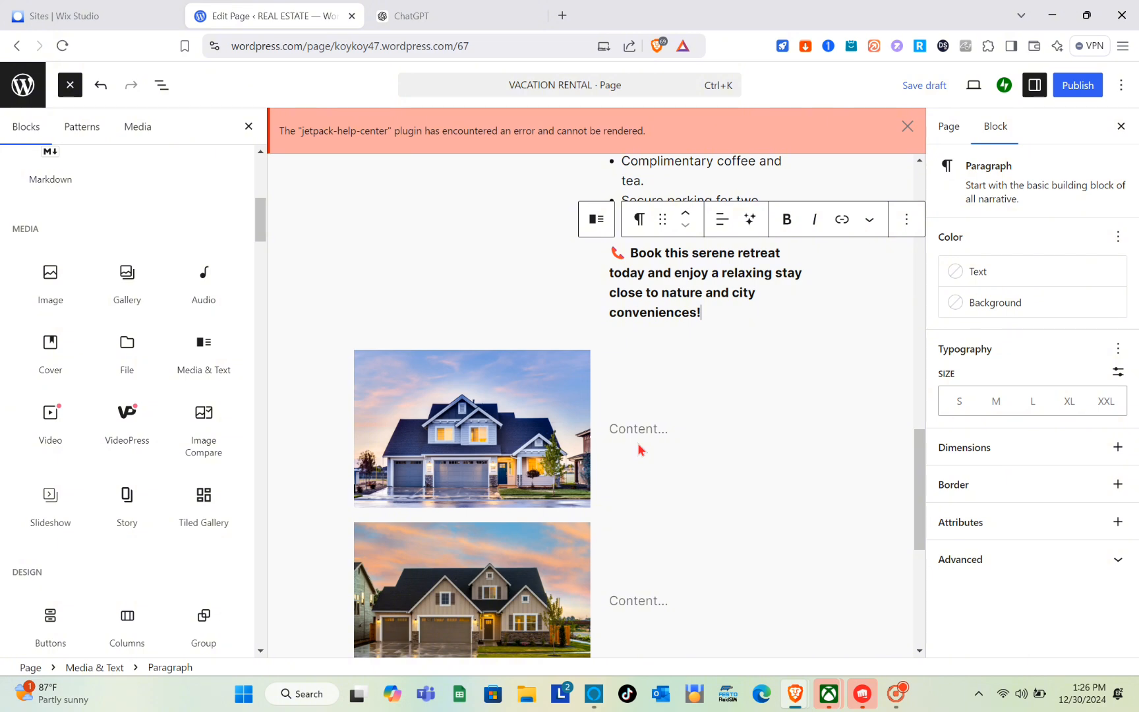
click(637, 449)
click(634, 430)
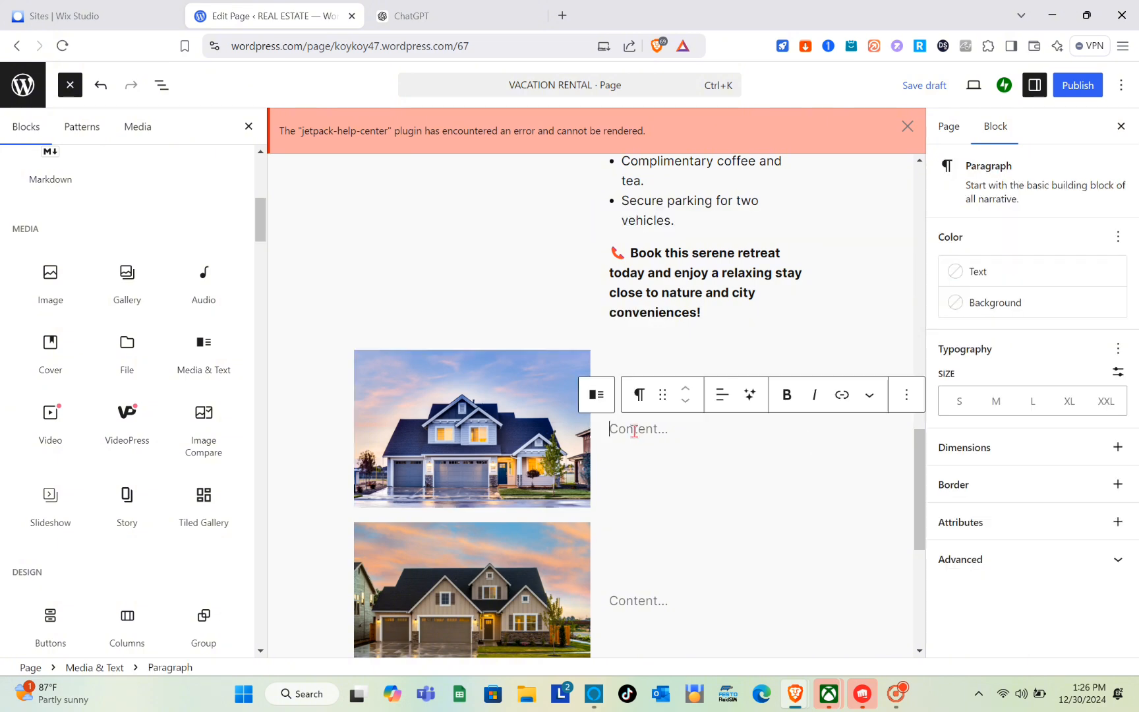
click(446, 13)
scroll(531, 381, down, 5)
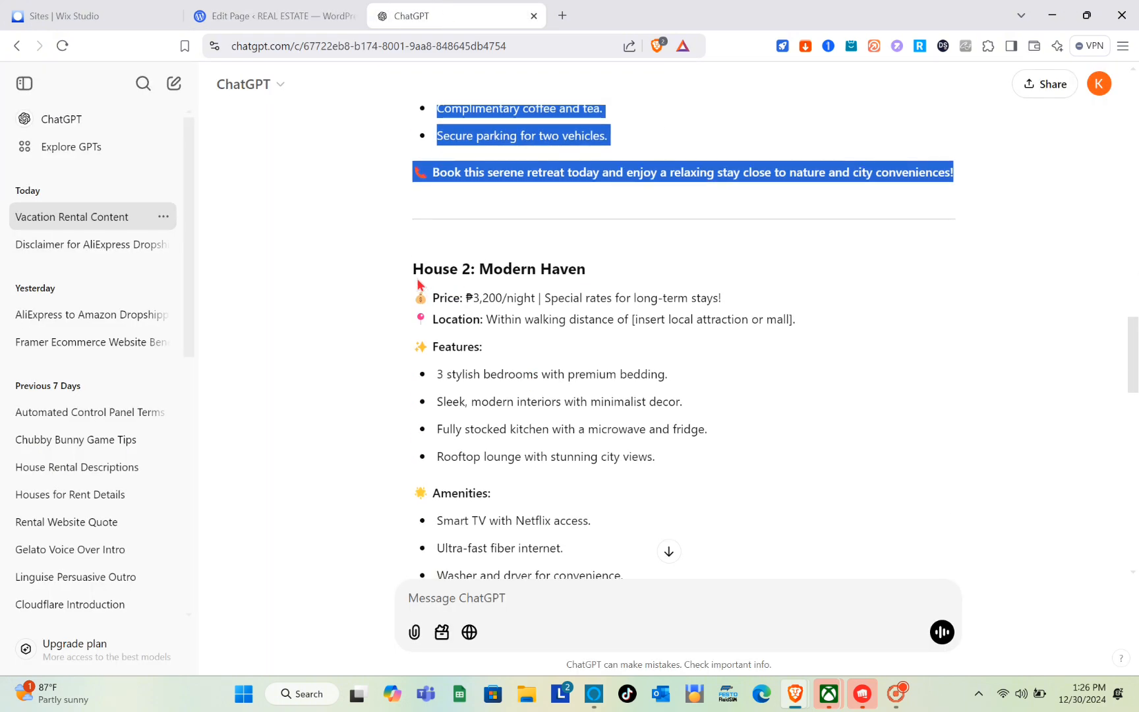
drag(413, 267, 818, 300)
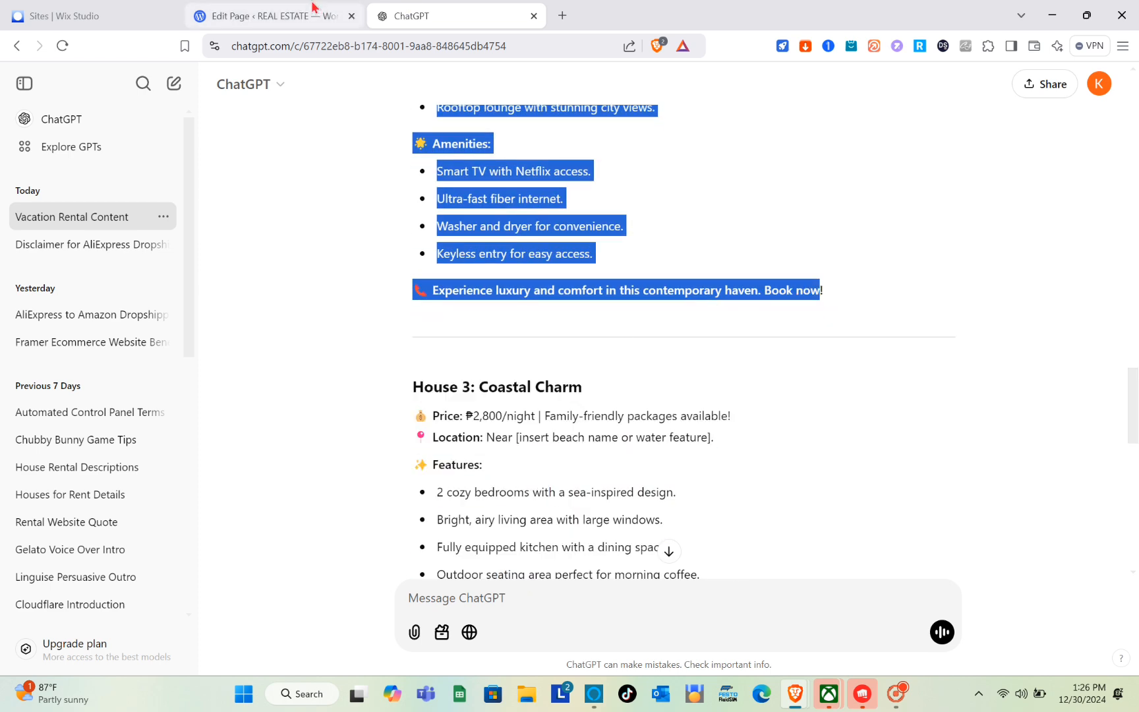
click(277, 16)
click(617, 449)
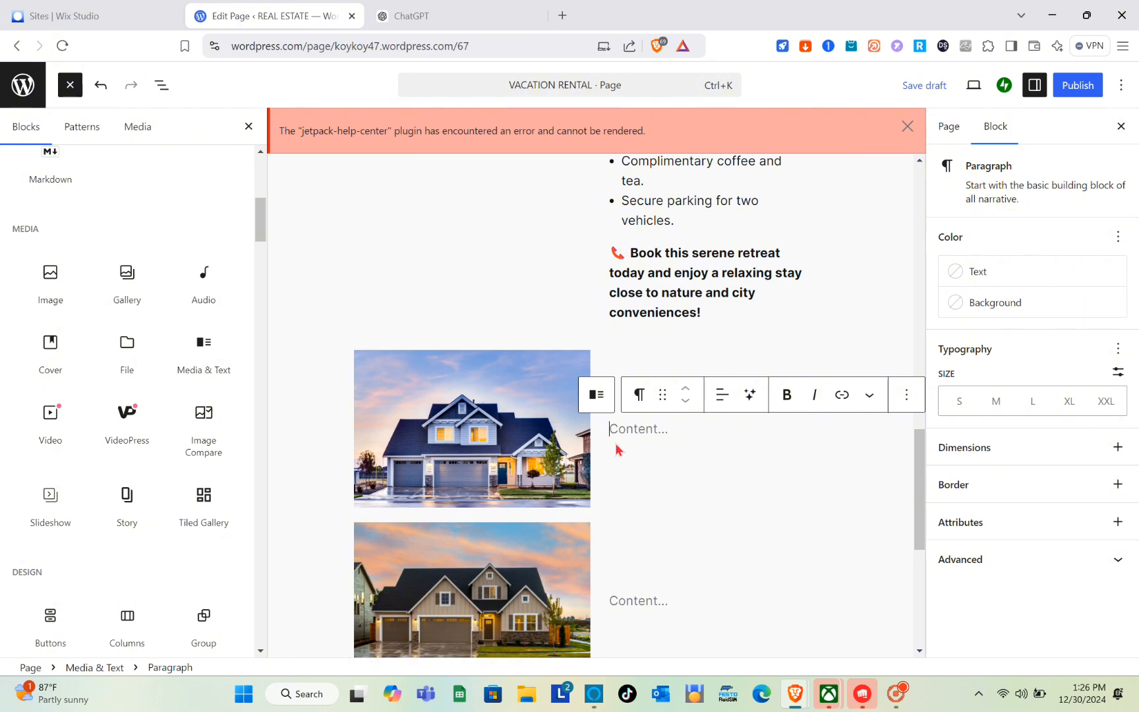
key(ctrl+v)
Copy the "House 3: Coastal Charm" listing from ChatGPT into the content area beside the third house photo in WordPress.
scroll(661, 618, down, 1)
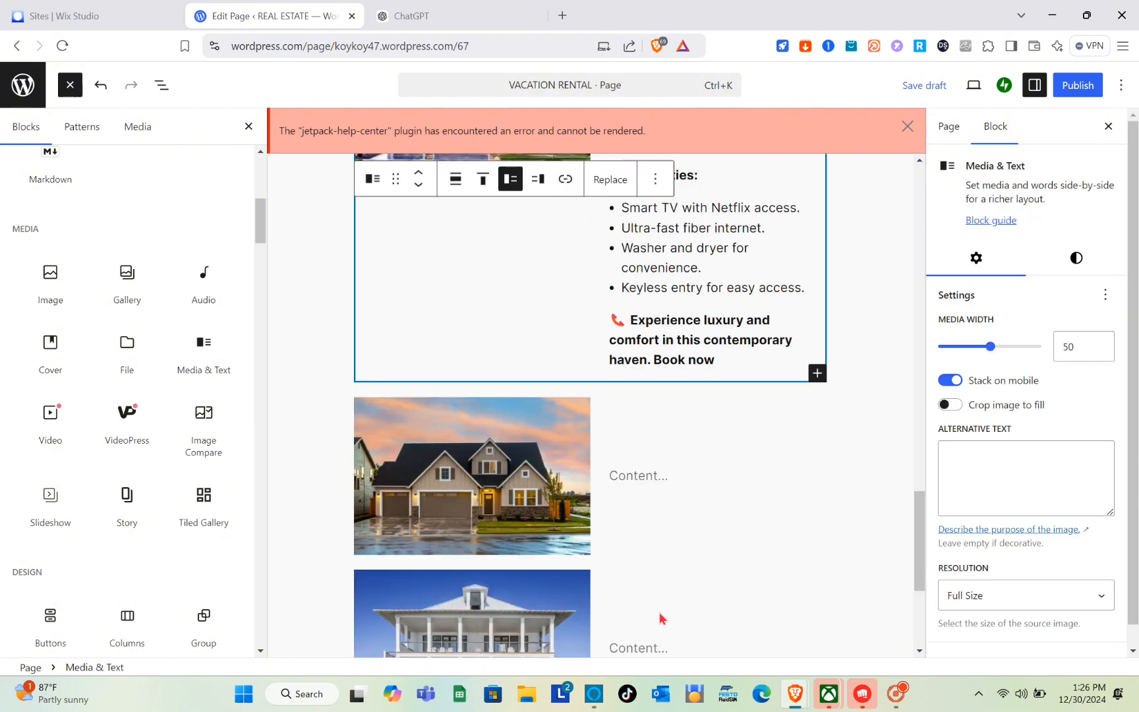
scroll(662, 618, down, 3)
click(627, 289)
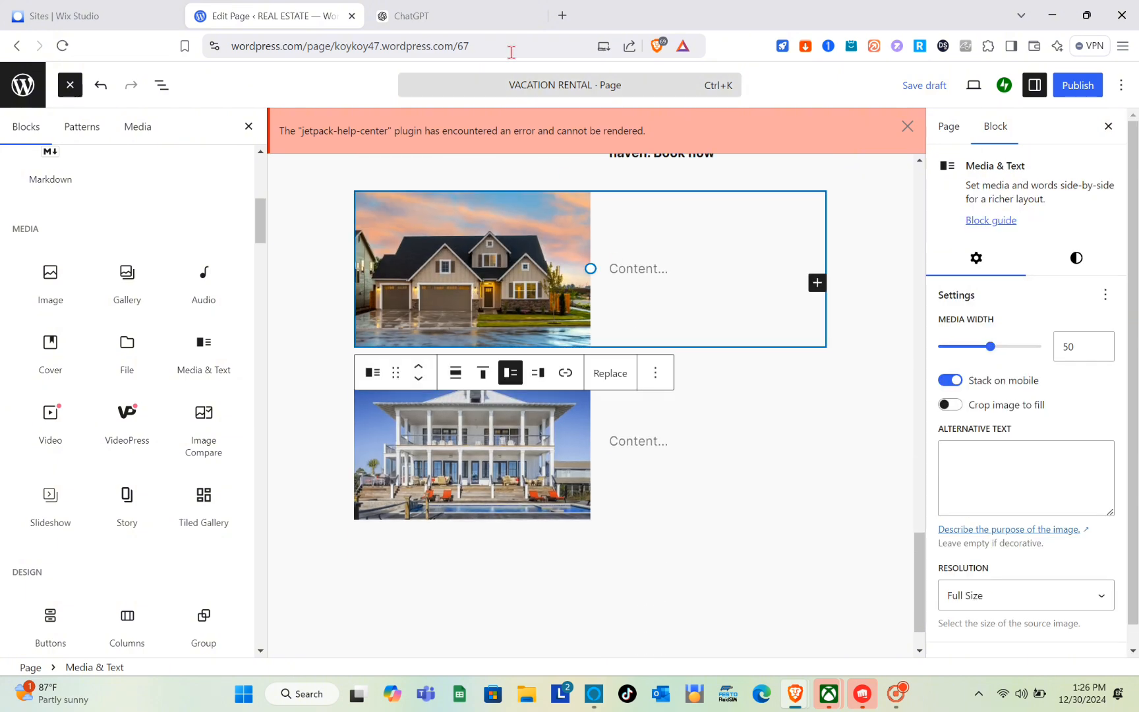
click(619, 271)
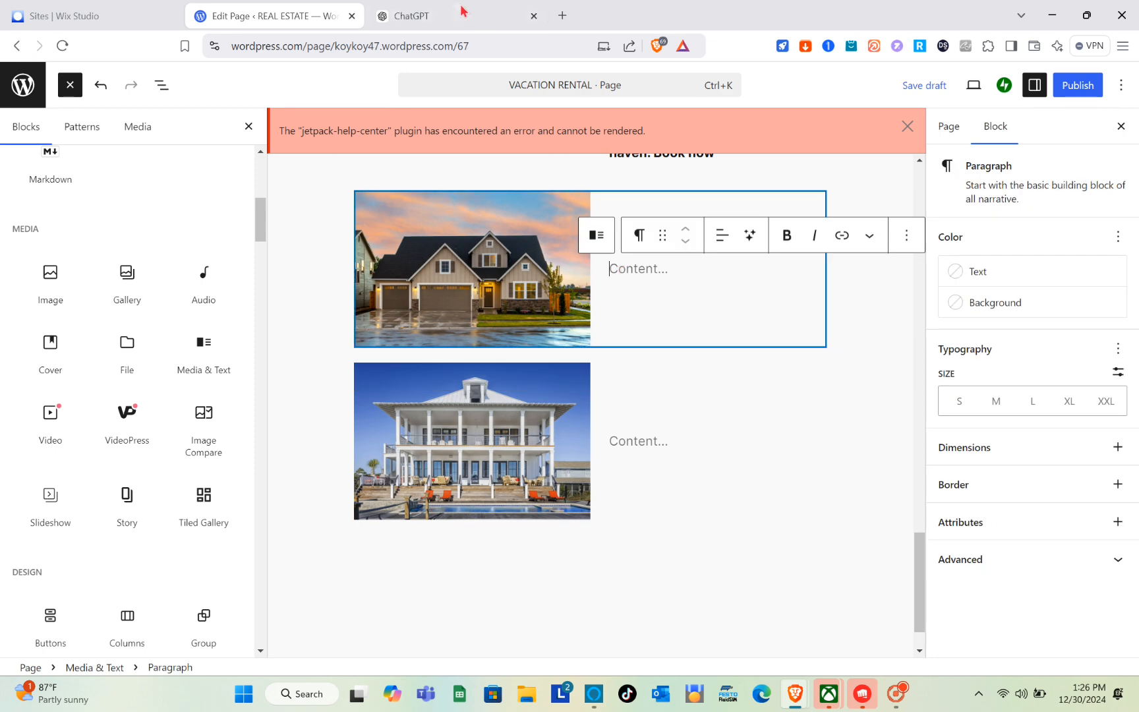
key(ctrl+Tab)
scroll(579, 363, down, 4)
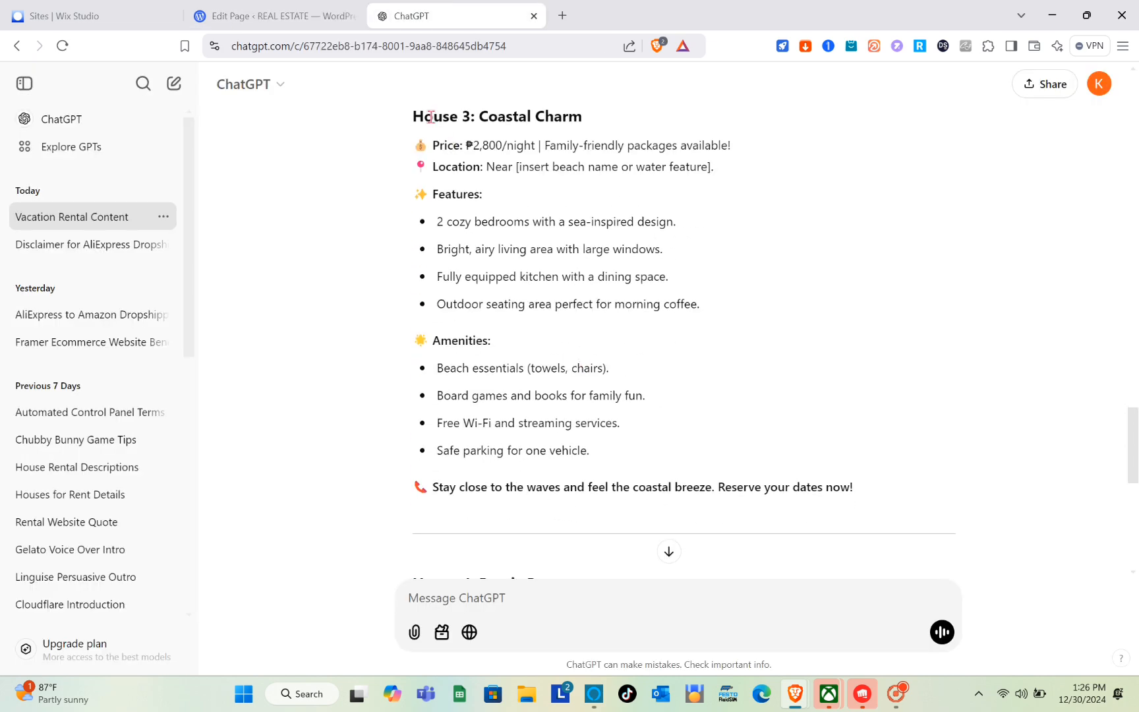
drag(410, 109, 873, 467)
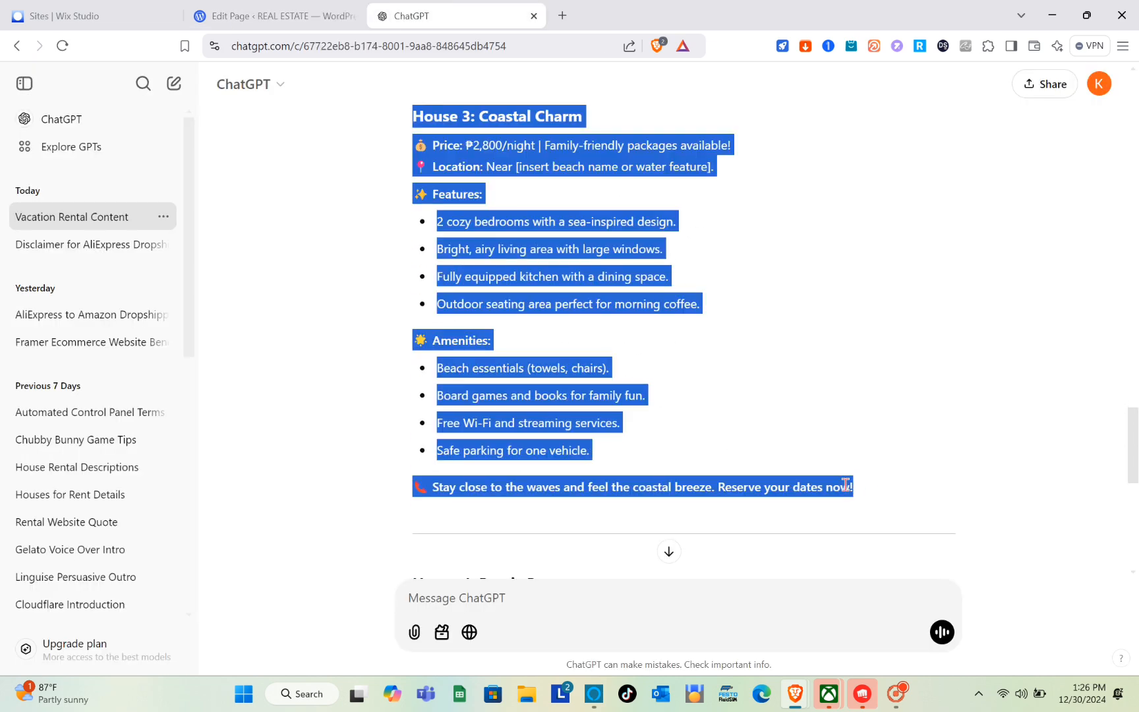
click(295, 8)
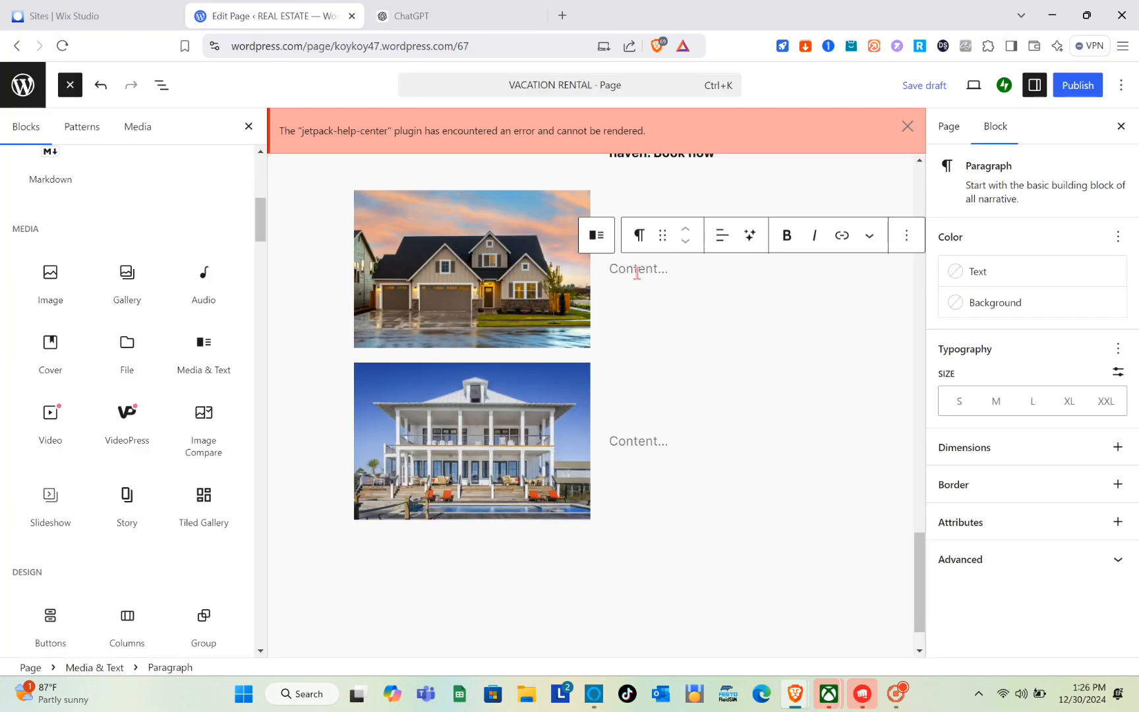
key(ctrl+v)
Copy the "House 4: Rustic Retreat" listing from ChatGPT into the content area beside the fourth house photo in WordPress.
click(645, 387)
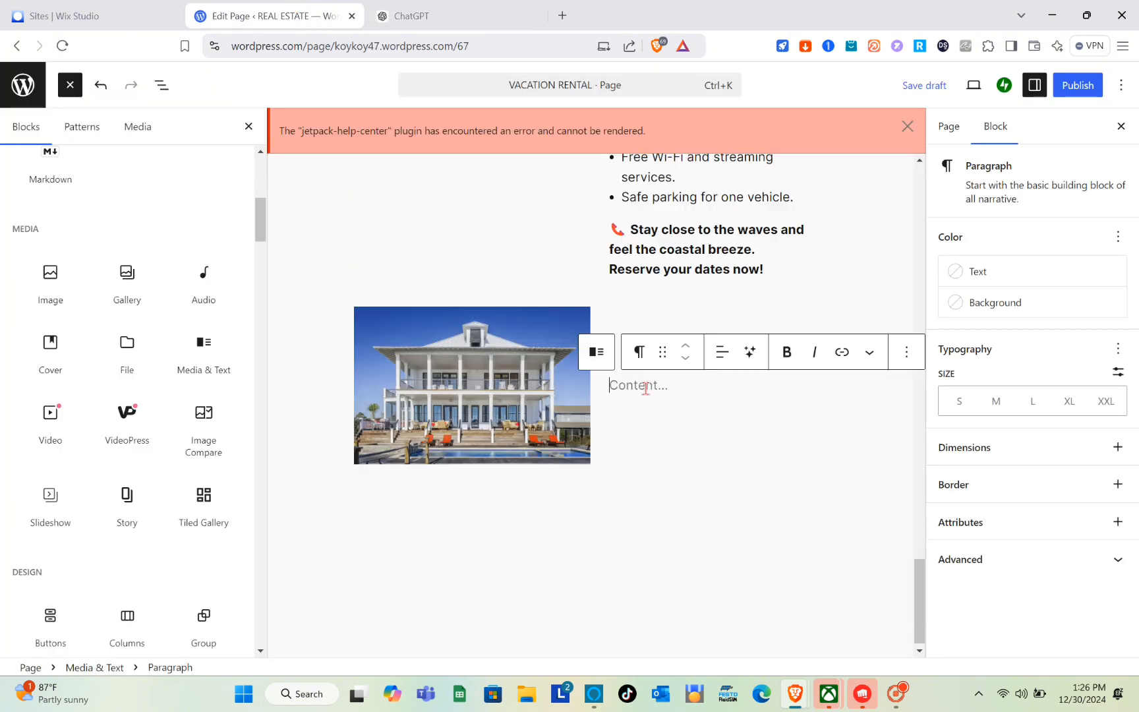
click(409, 16)
scroll(547, 486, down, 5)
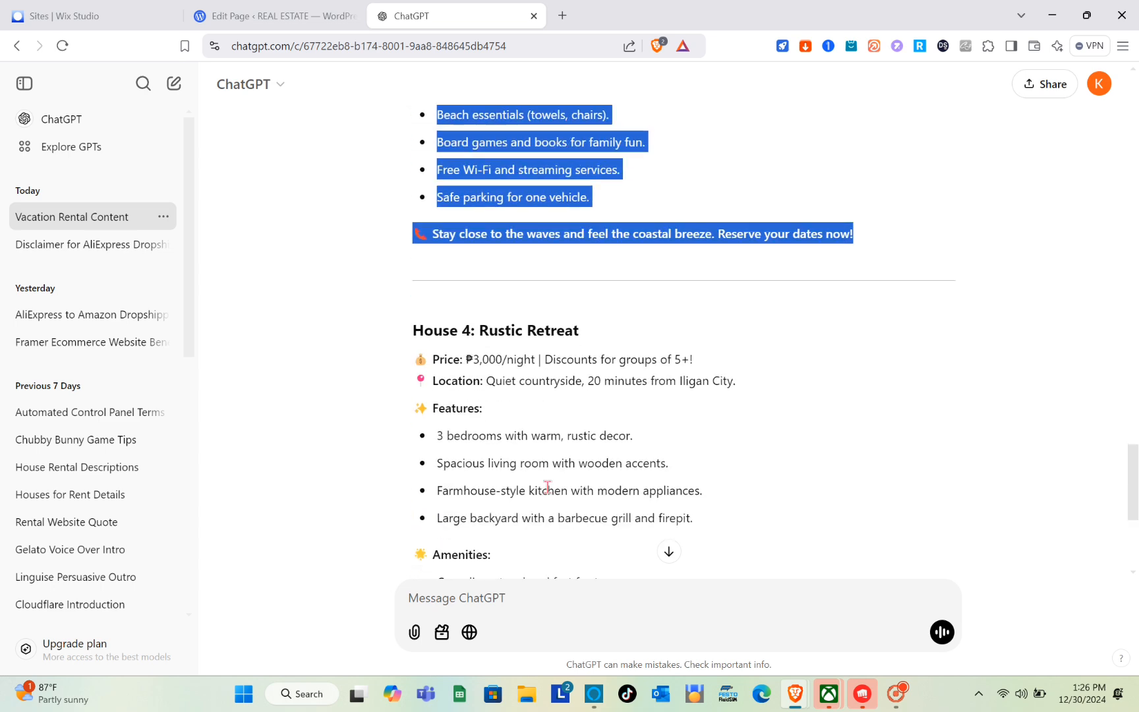
drag(413, 286, 801, 388)
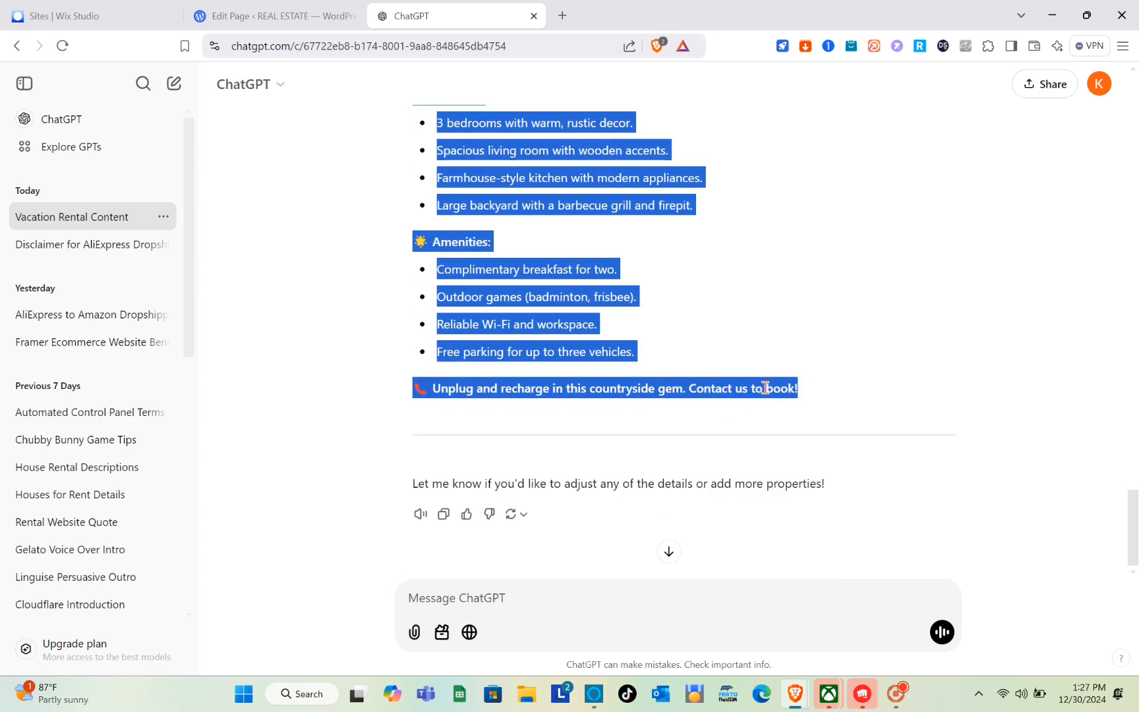
click(264, 10)
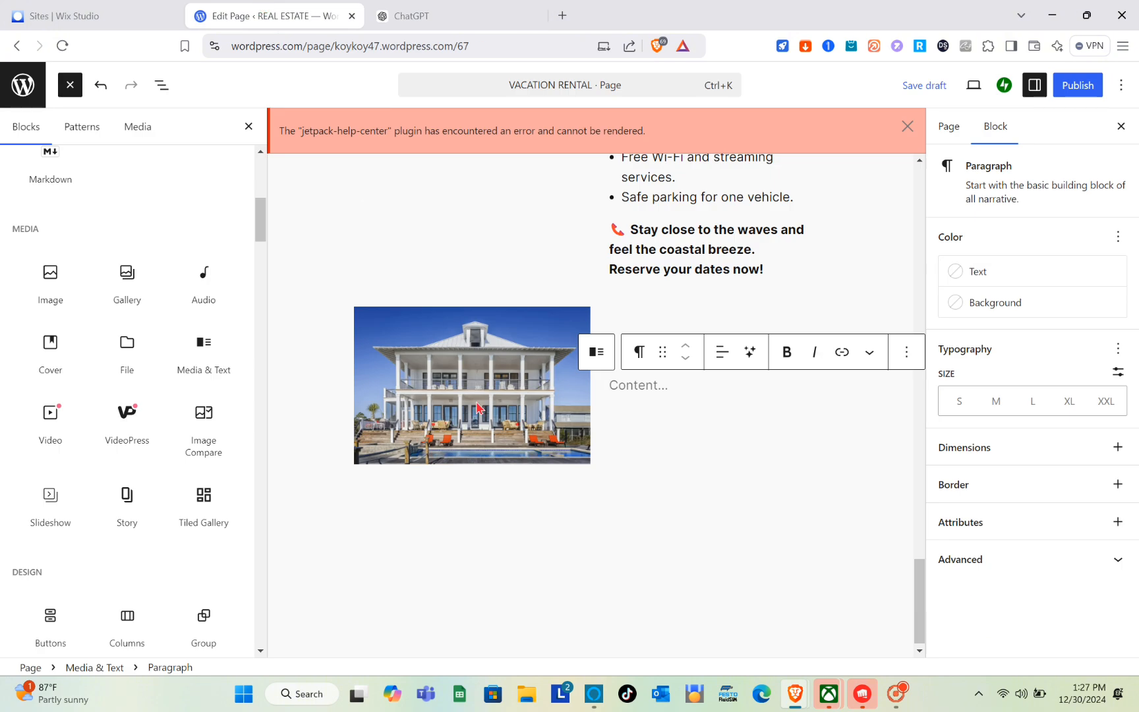
key(ctrl+v)
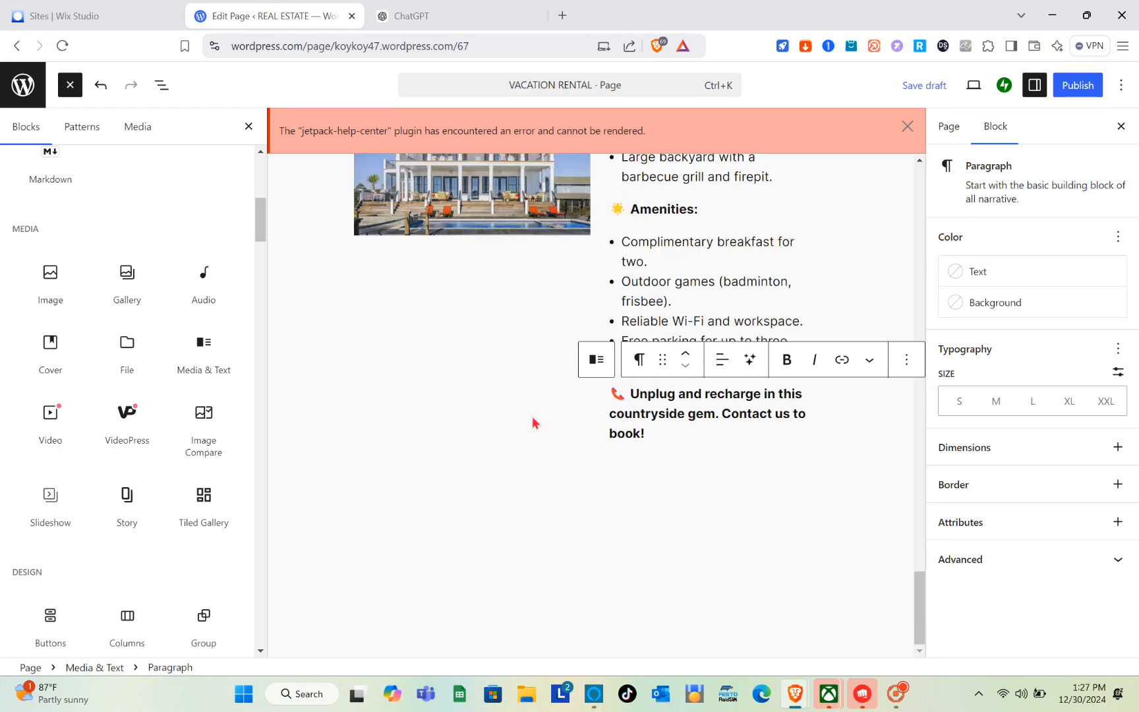
Review the page from the room photo through the price, location, features and amenities of all four house listings.
click(479, 412)
scroll(479, 413, up, 10)
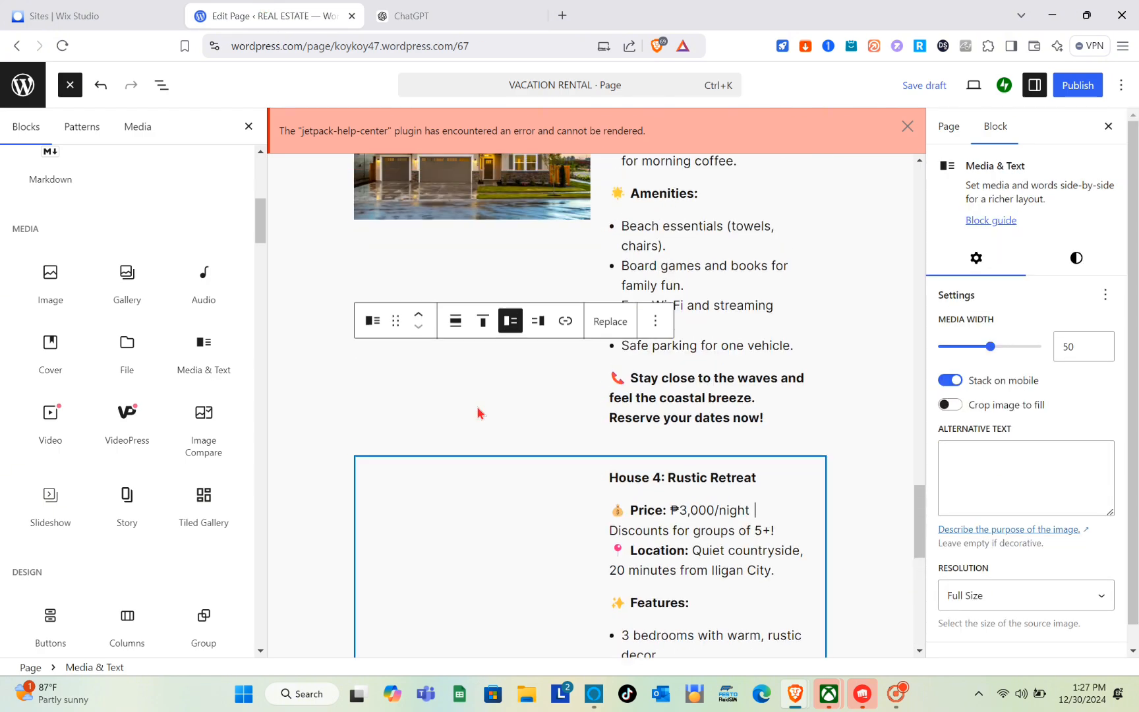
scroll(480, 412, up, 15)
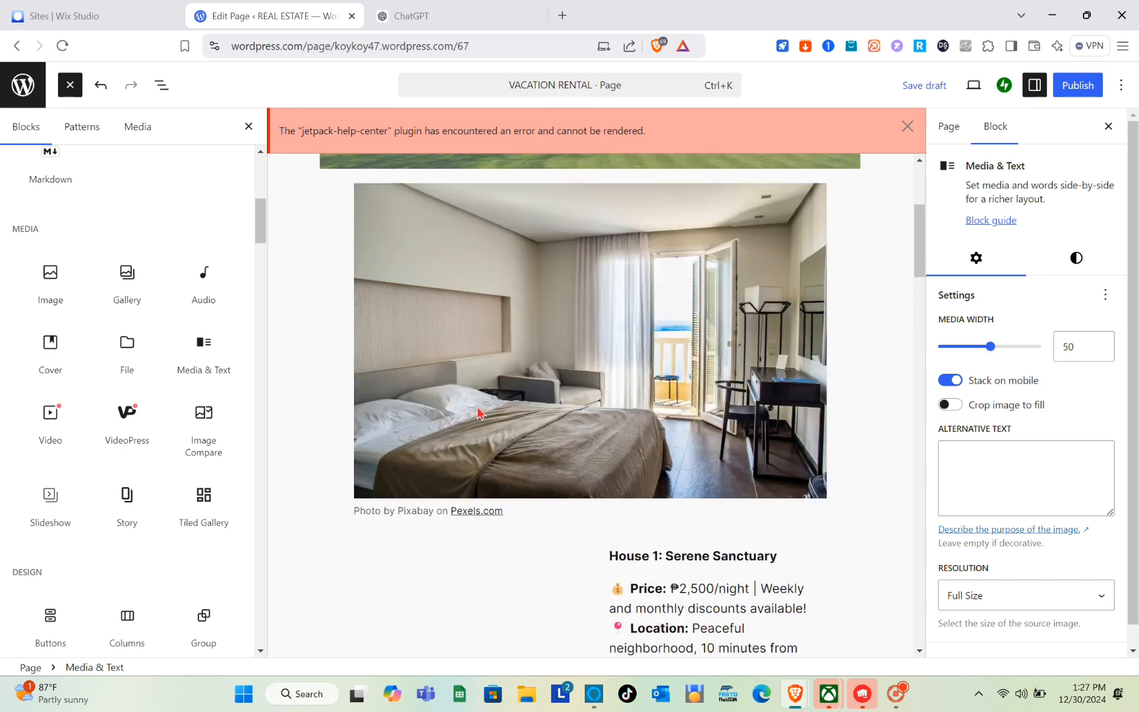
scroll(479, 412, up, 1)
scroll(479, 412, down, 3)
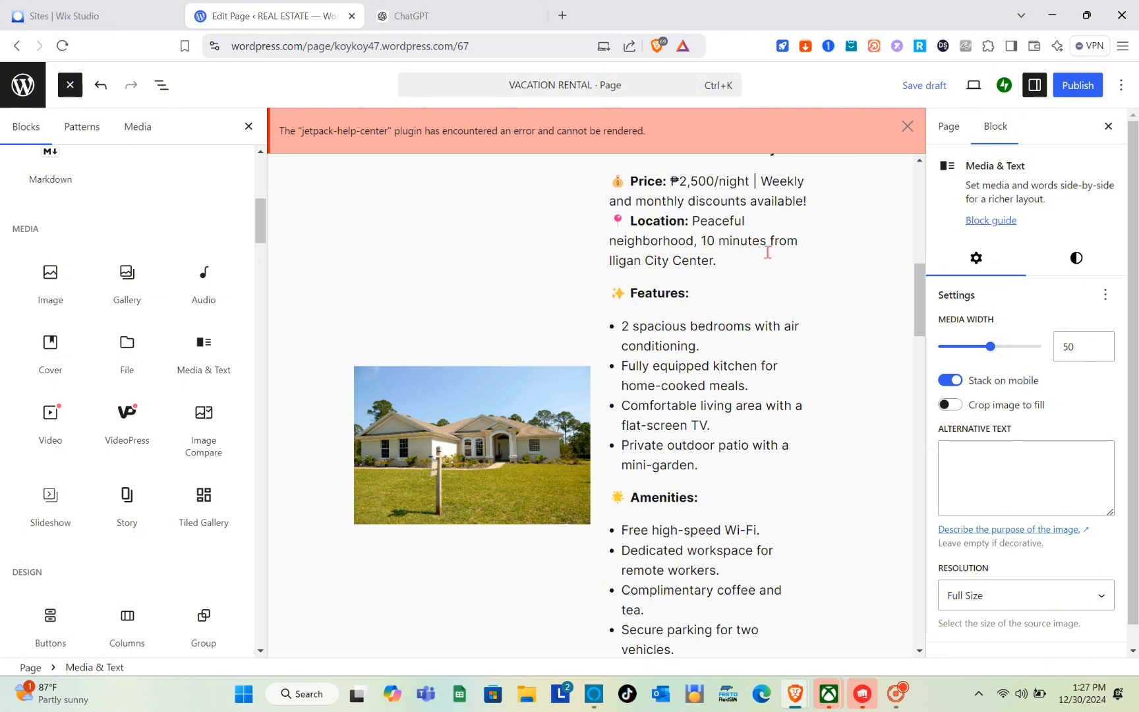
mouse_move(658, 281)
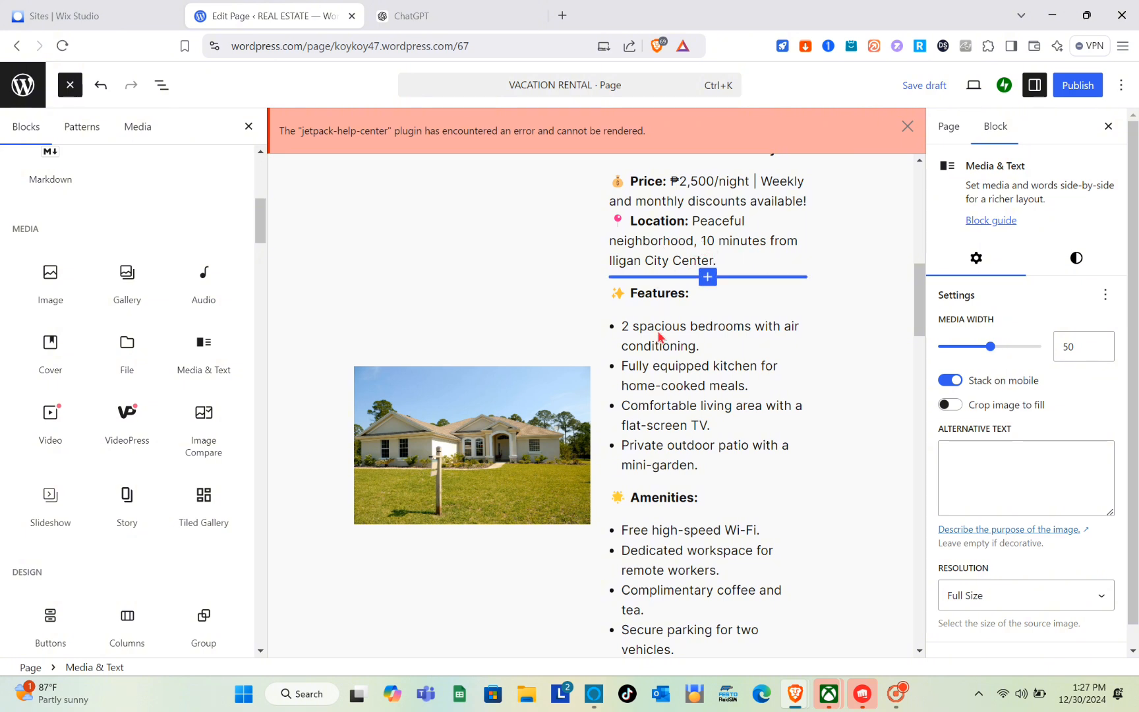
scroll(659, 349, down, 2)
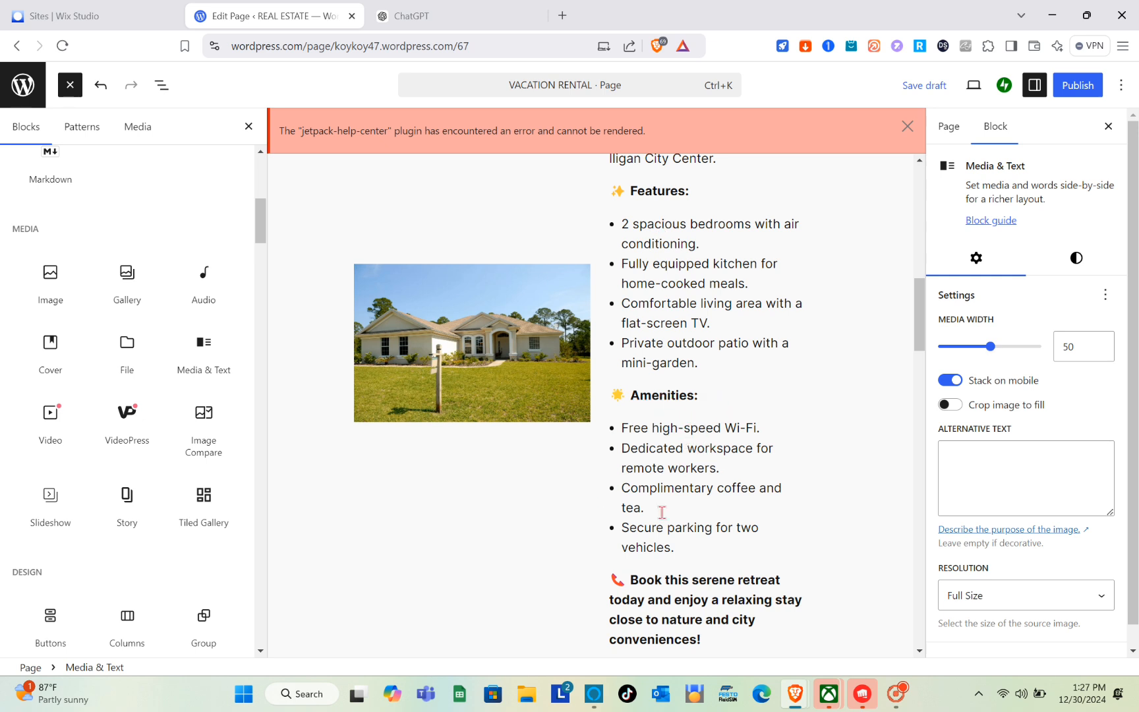
scroll(661, 511, down, 3)
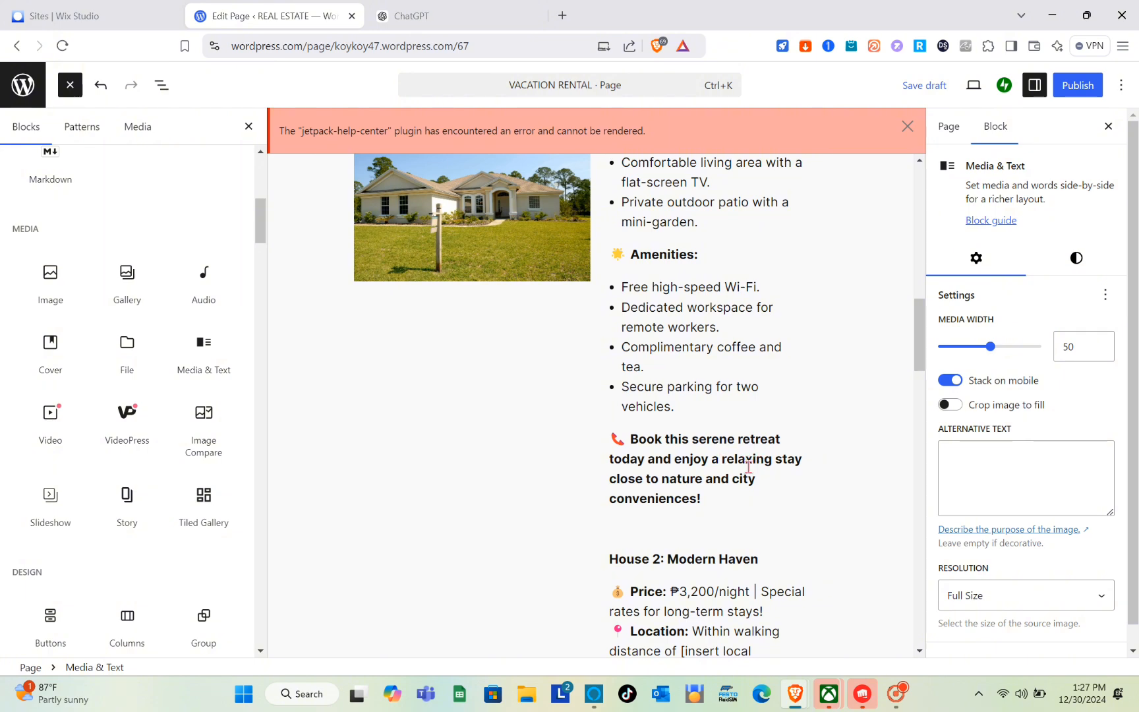
scroll(680, 502, down, 2)
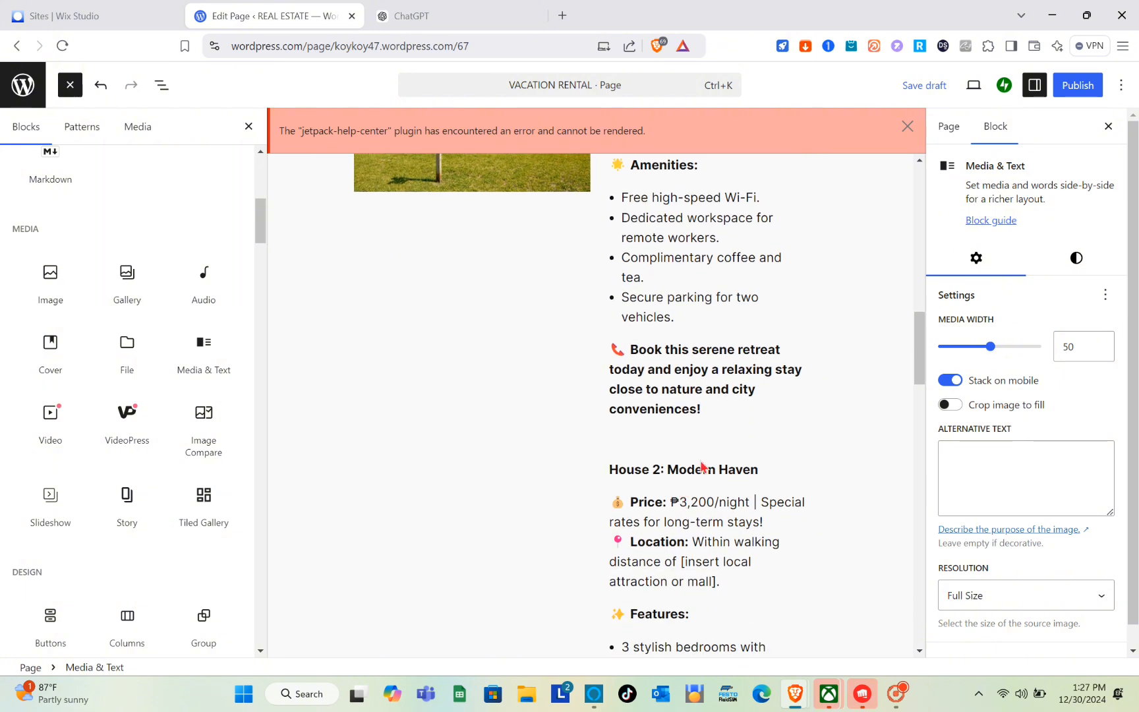
scroll(685, 475, down, 3)
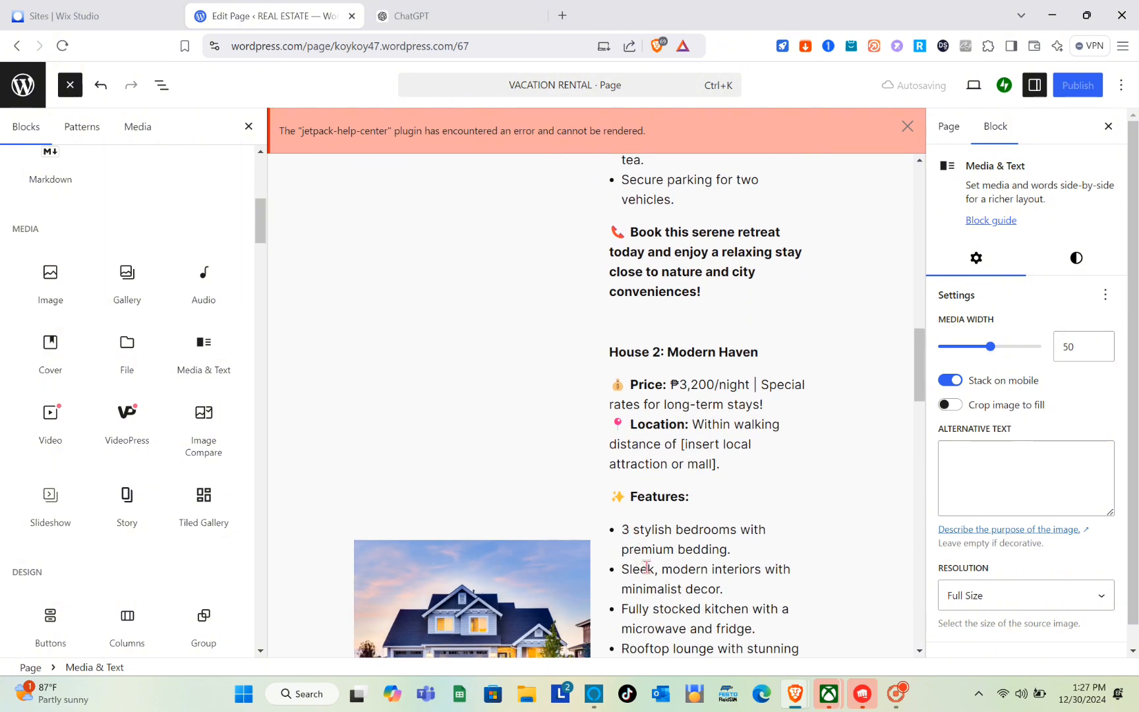
scroll(647, 567, down, 7)
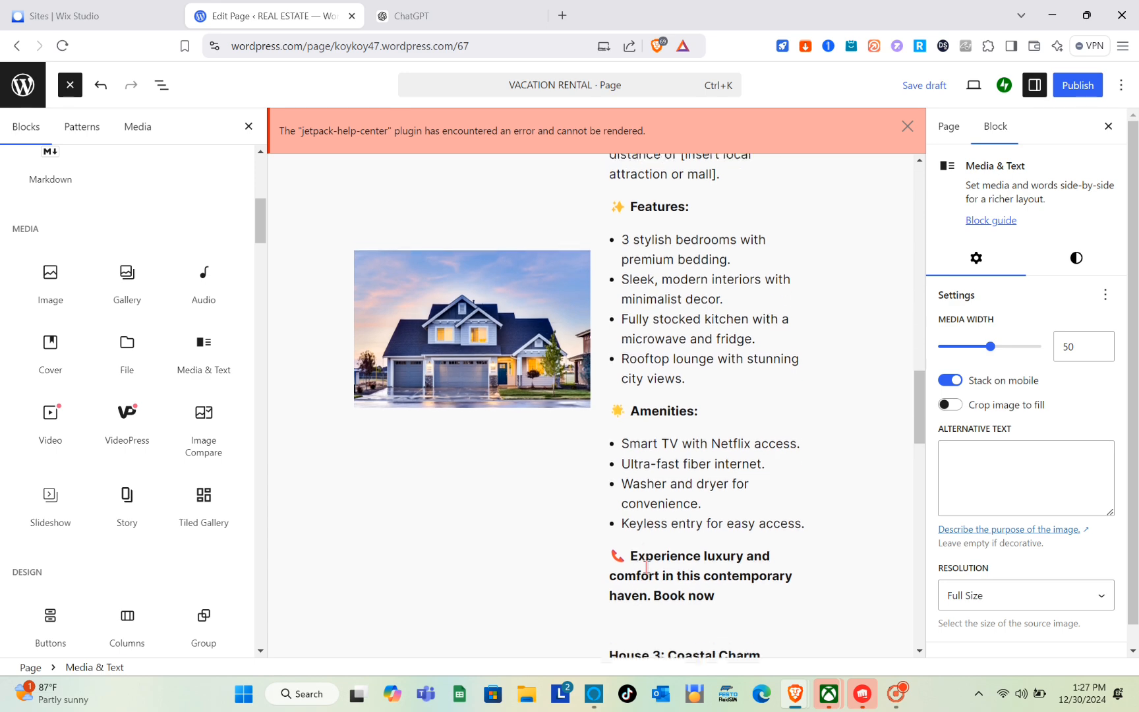
scroll(646, 567, down, 1)
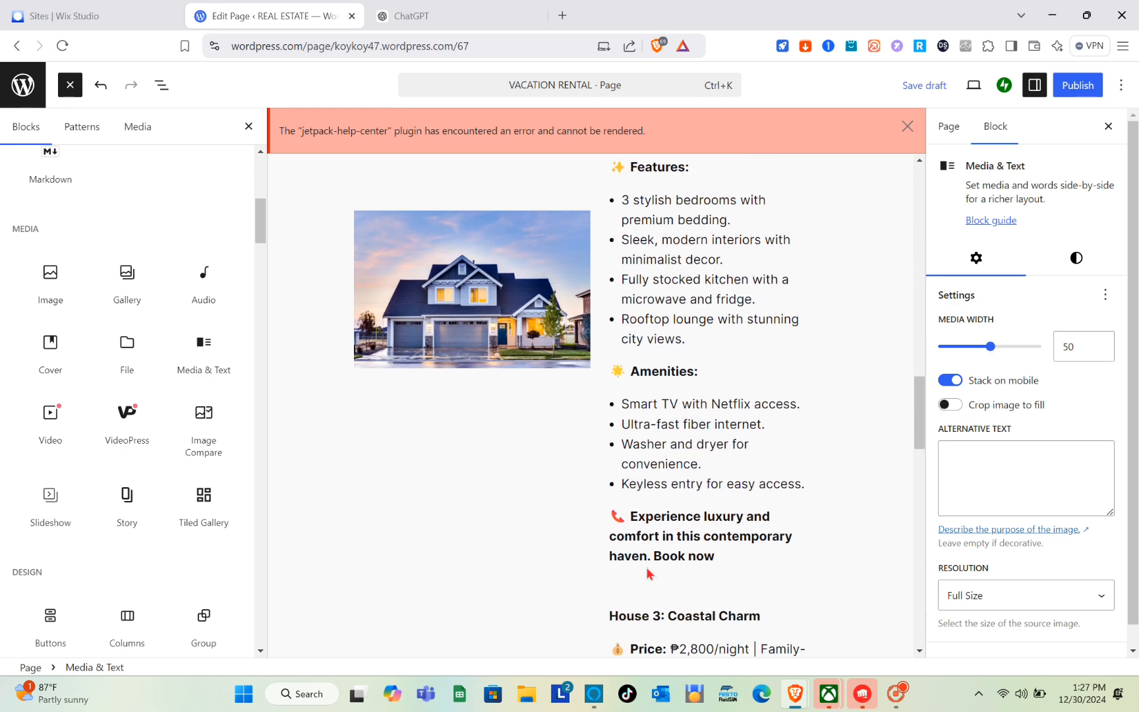
scroll(647, 570, down, 11)
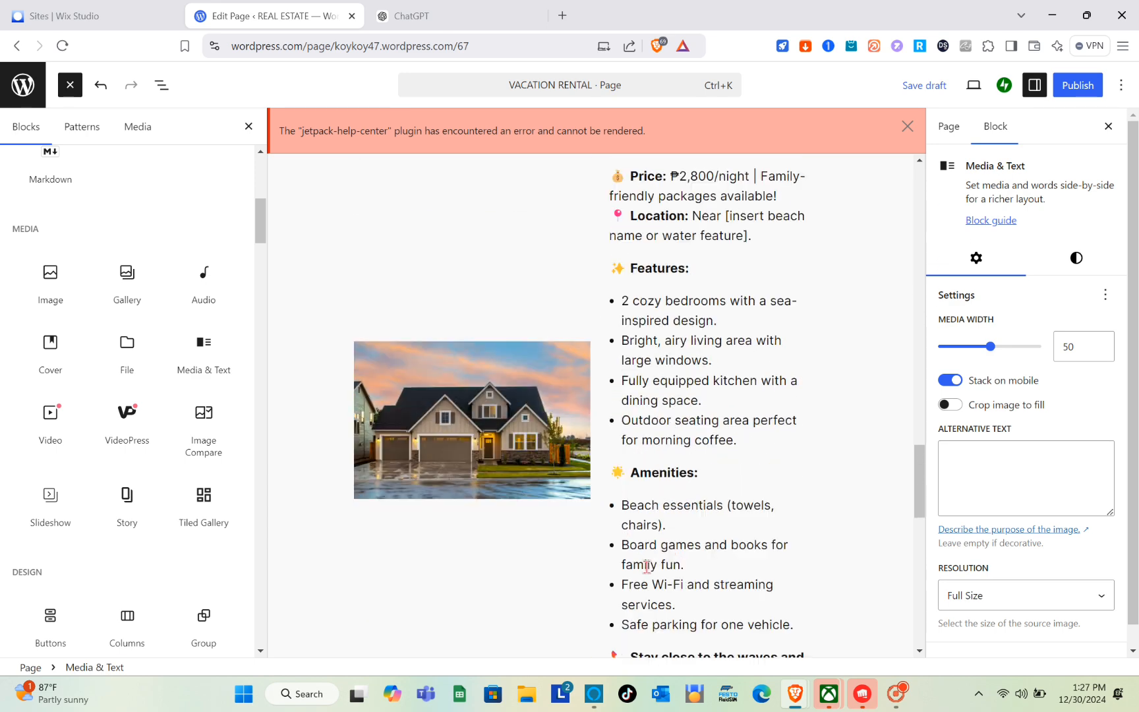
scroll(646, 565, down, 14)
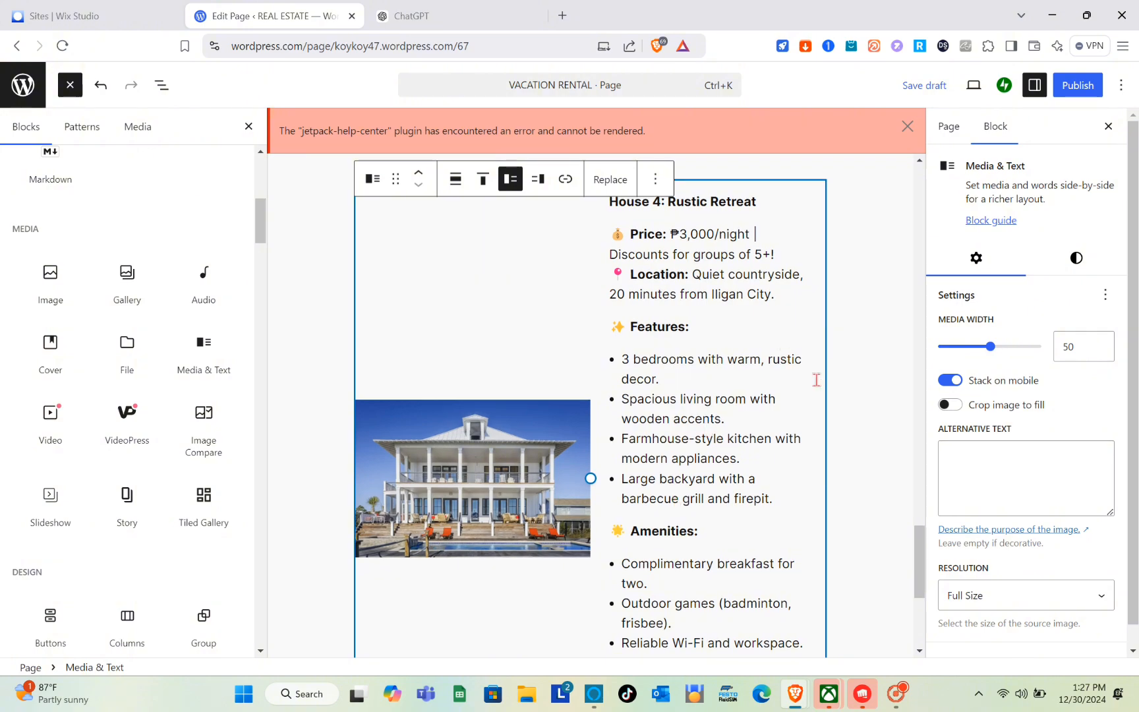
Look over the page from the House 4 listing back to the title and BOOK NOW cover, ending at the first house listing.
click(858, 421)
scroll(858, 421, down, 8)
scroll(857, 421, up, 15)
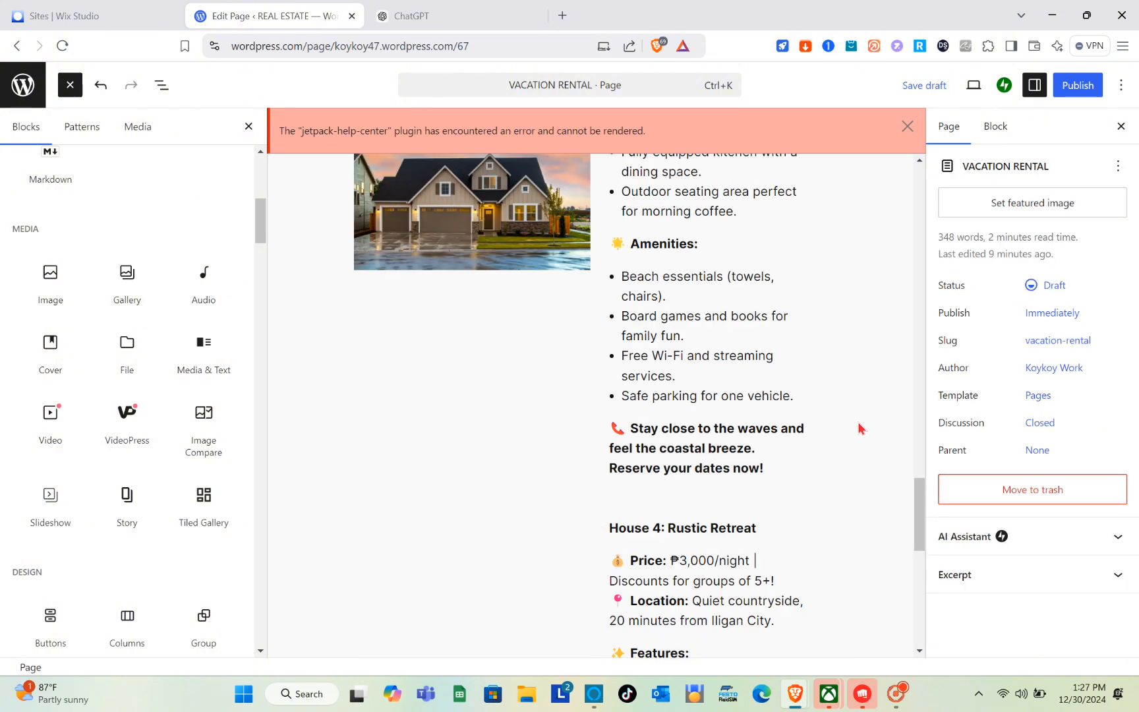
scroll(858, 423, up, 20)
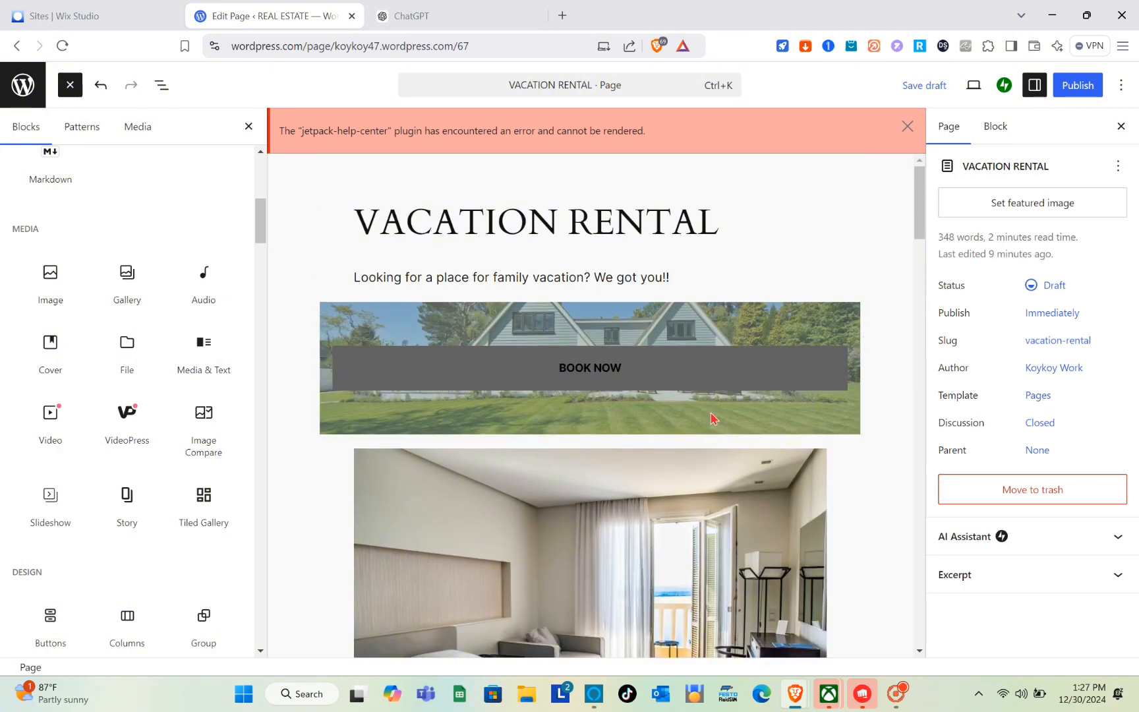
scroll(712, 417, down, 20)
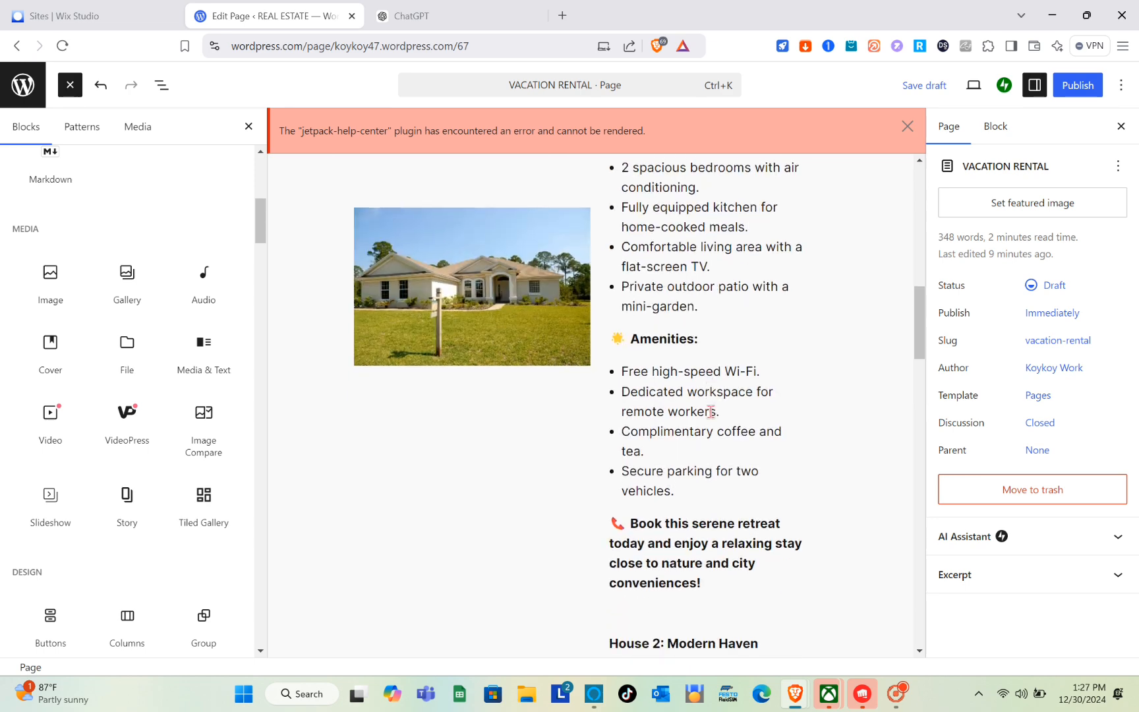
scroll(459, 406, up, 5)
scroll(459, 406, down, 5)
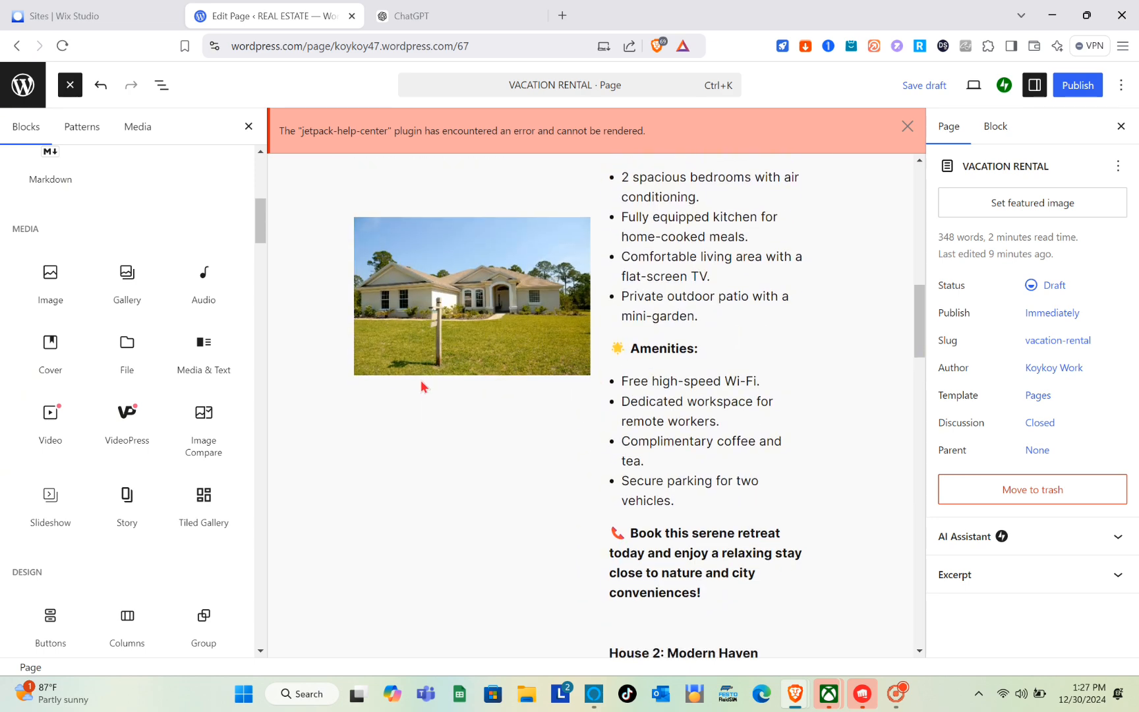
Insert a Buttons block between the first house listing and the House 2 listing, labelled "BOOK NOW".
click(421, 380)
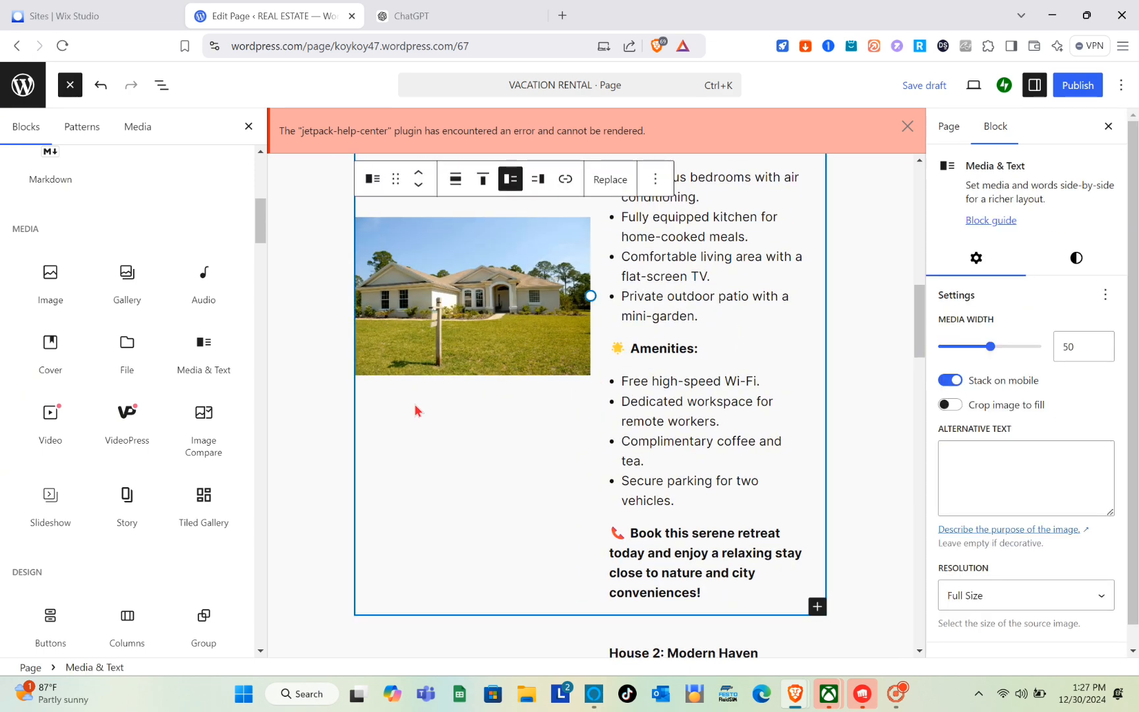
scroll(414, 403, down, 3)
click(413, 436)
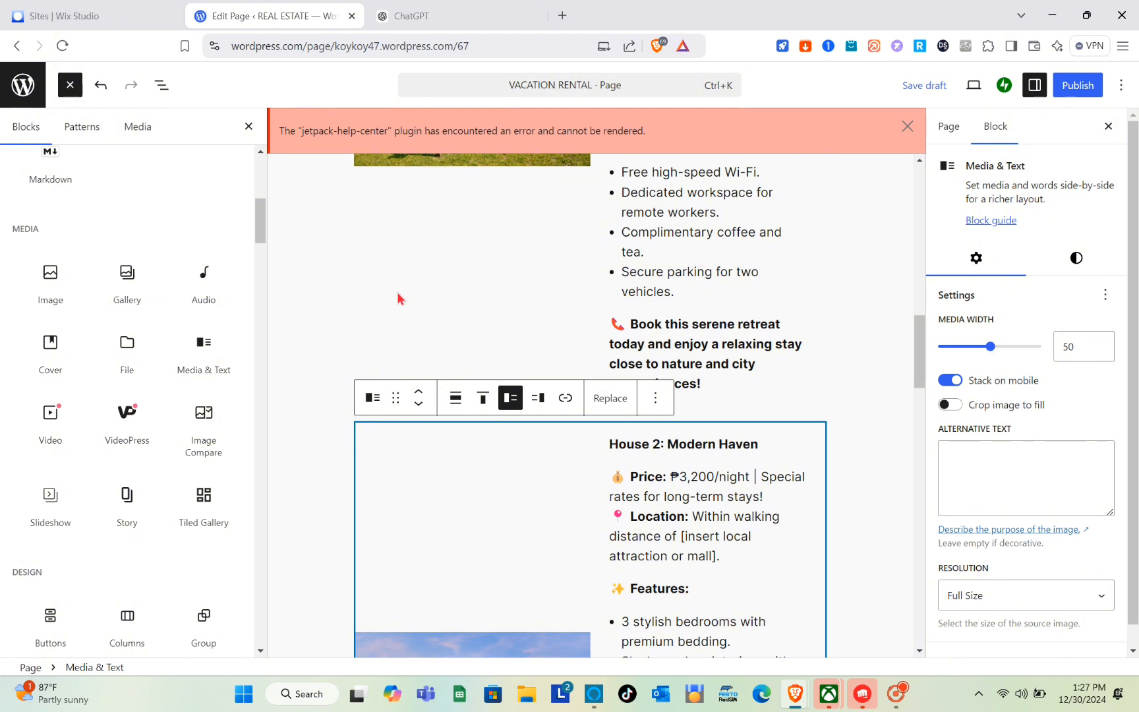
click(398, 290)
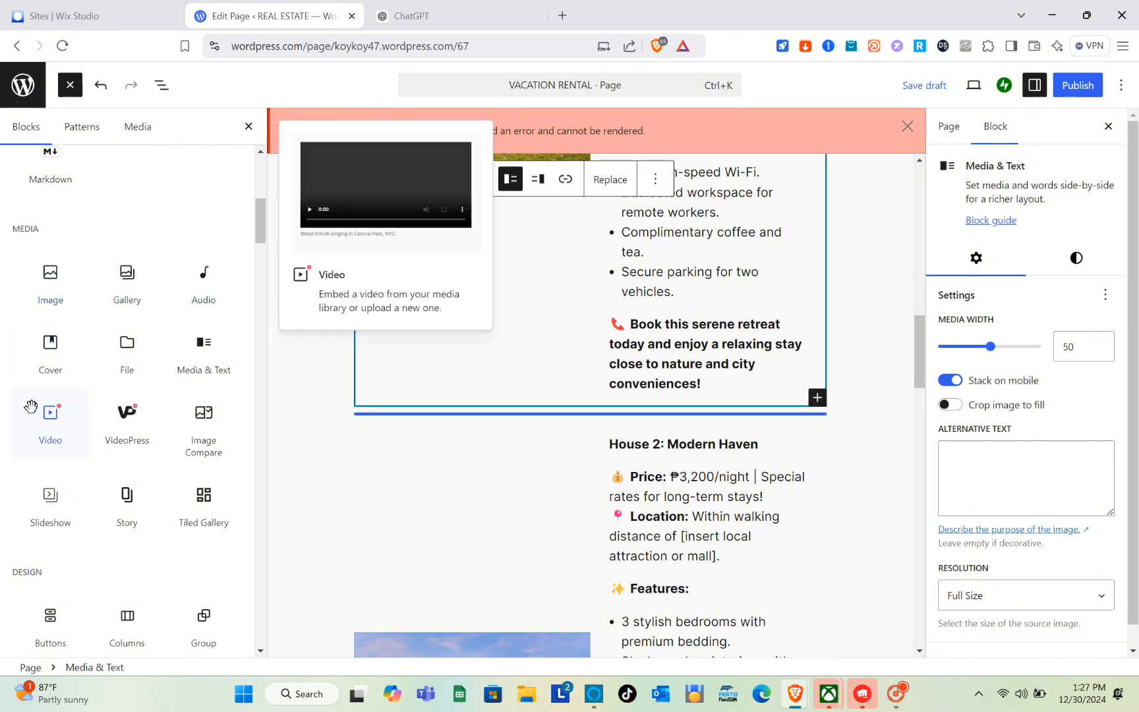
scroll(31, 405, down, 3)
click(49, 451)
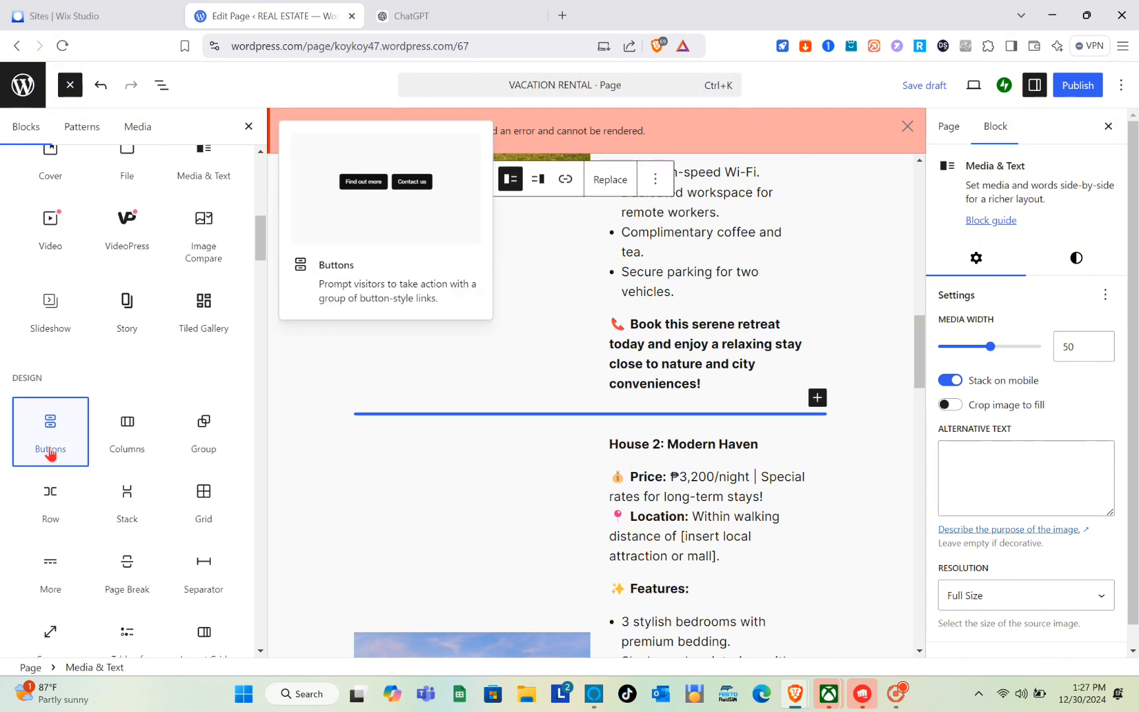
click(50, 450)
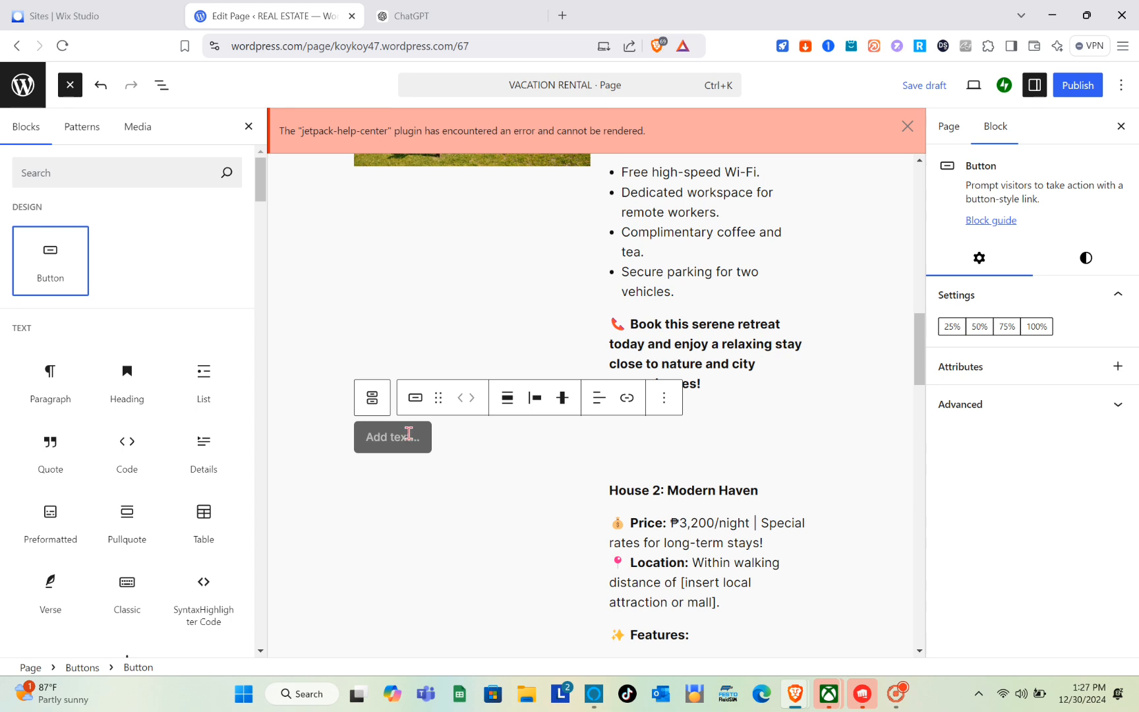
key(Caps_Lock)
text(BOOK )
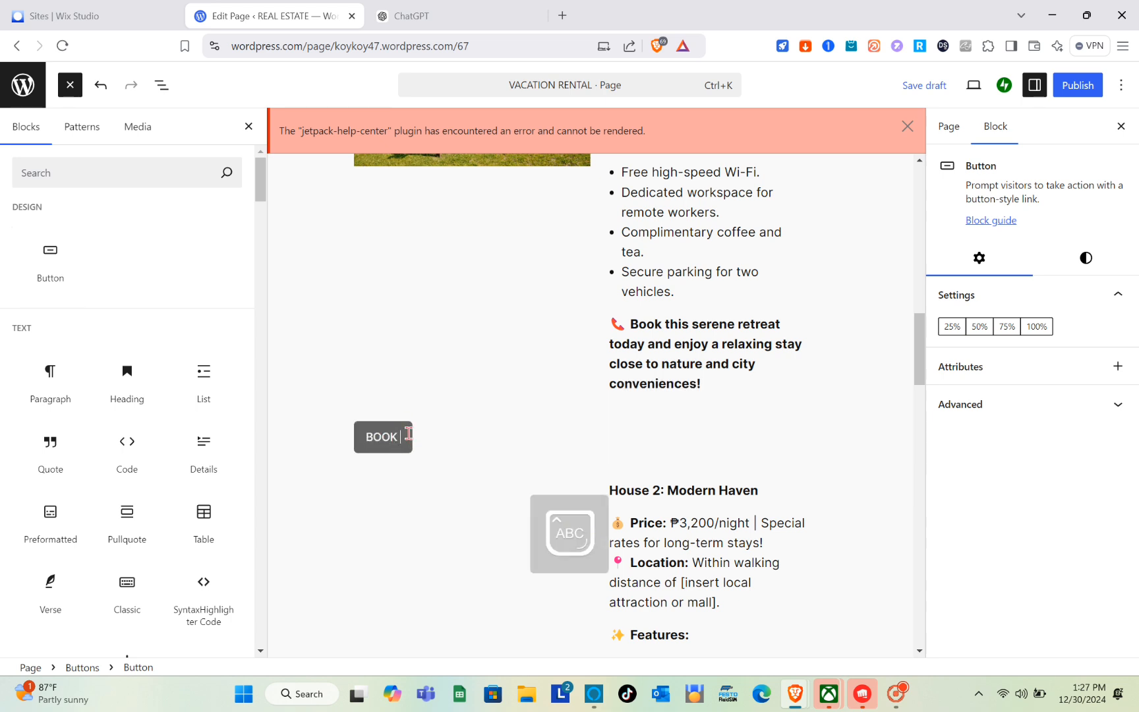
text(NOW)
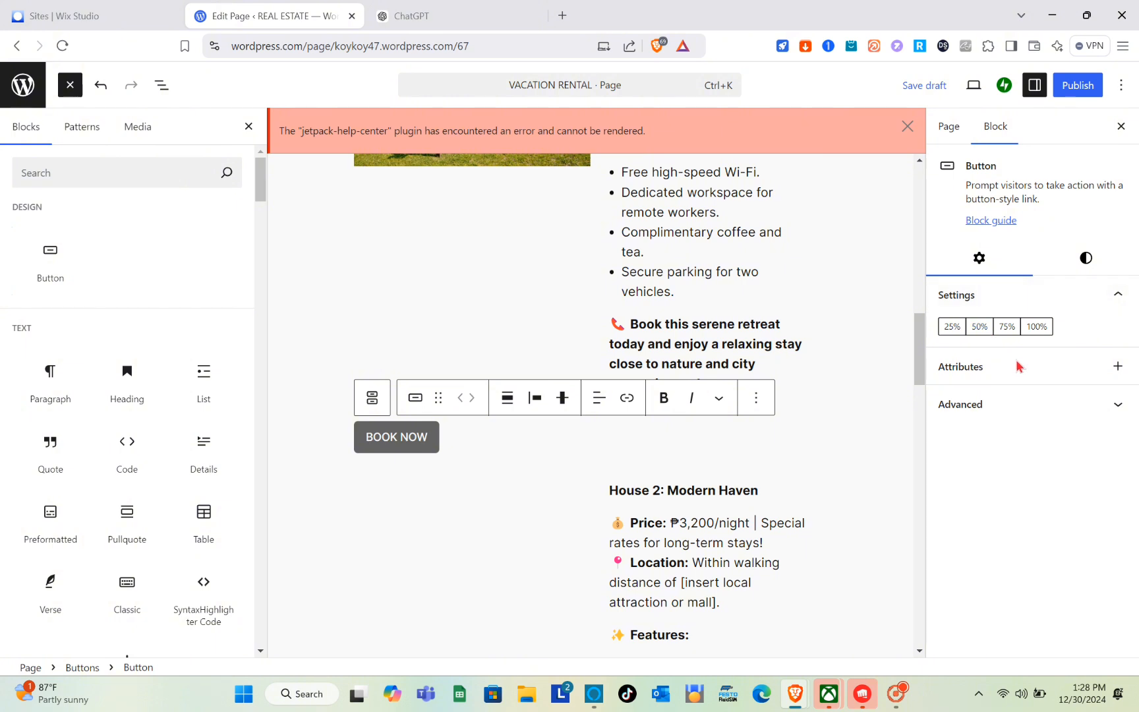
Try to add the url attribute to the BOOK NOW button under the first house listing.
click(1118, 367)
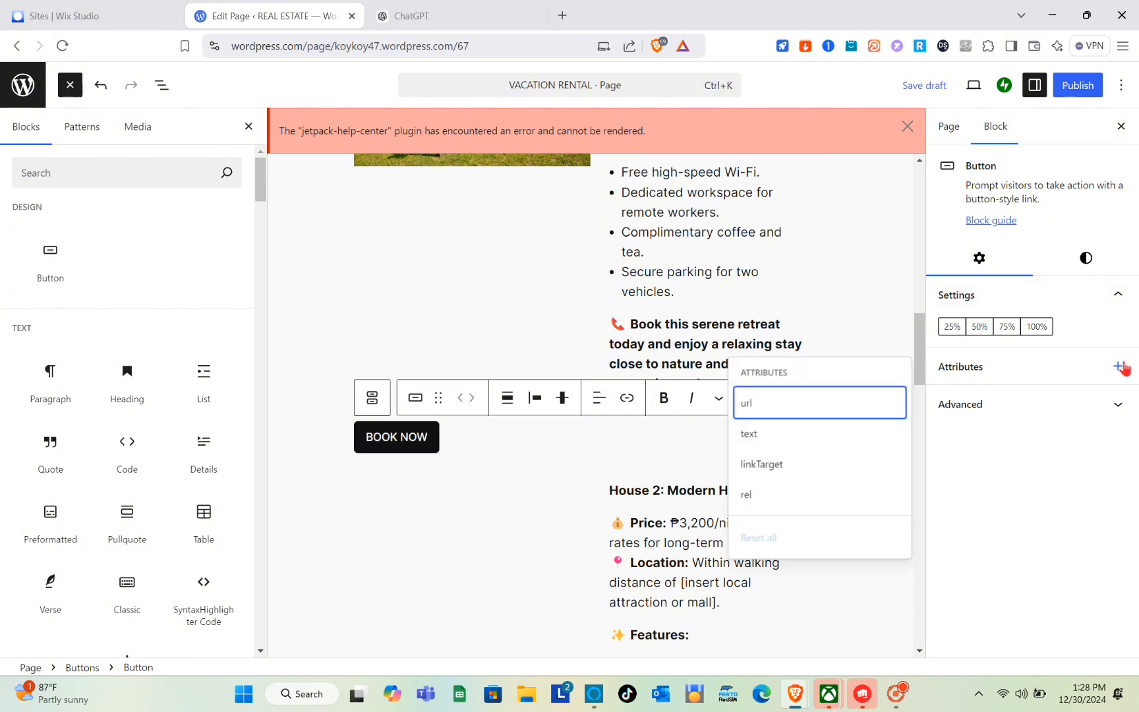
click(779, 415)
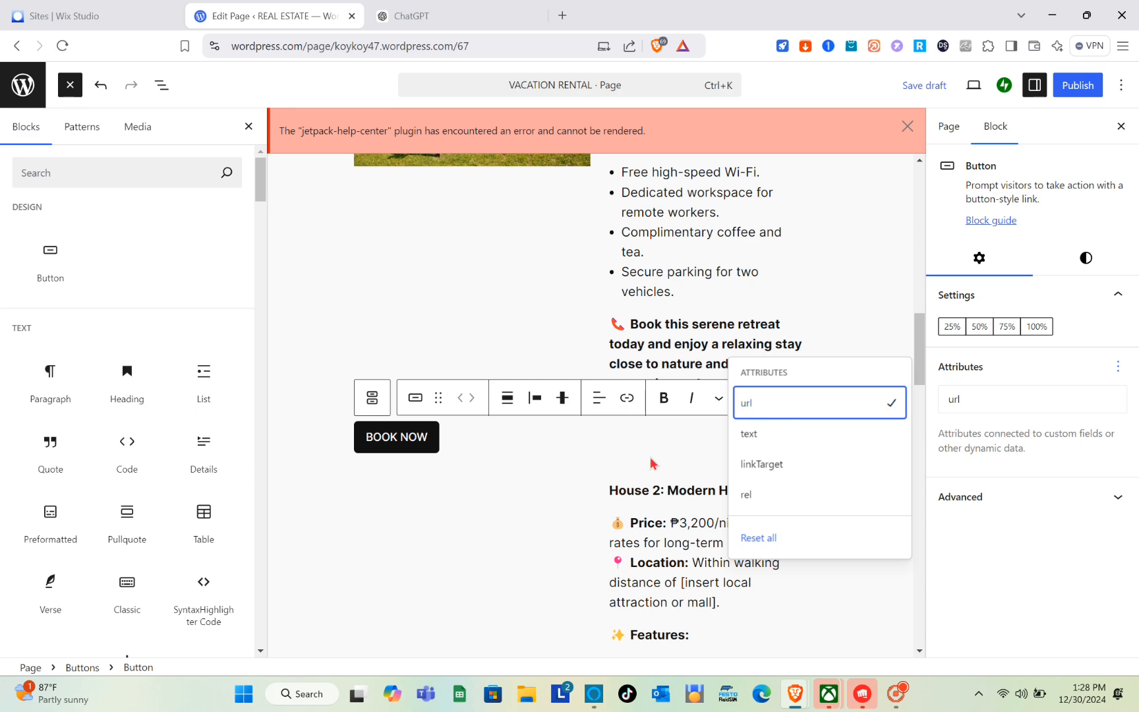
click(600, 473)
Insert a Buttons block between the House 2 and House 3 listings, labelled "BOOK NOW".
click(491, 532)
scroll(491, 533, down, 5)
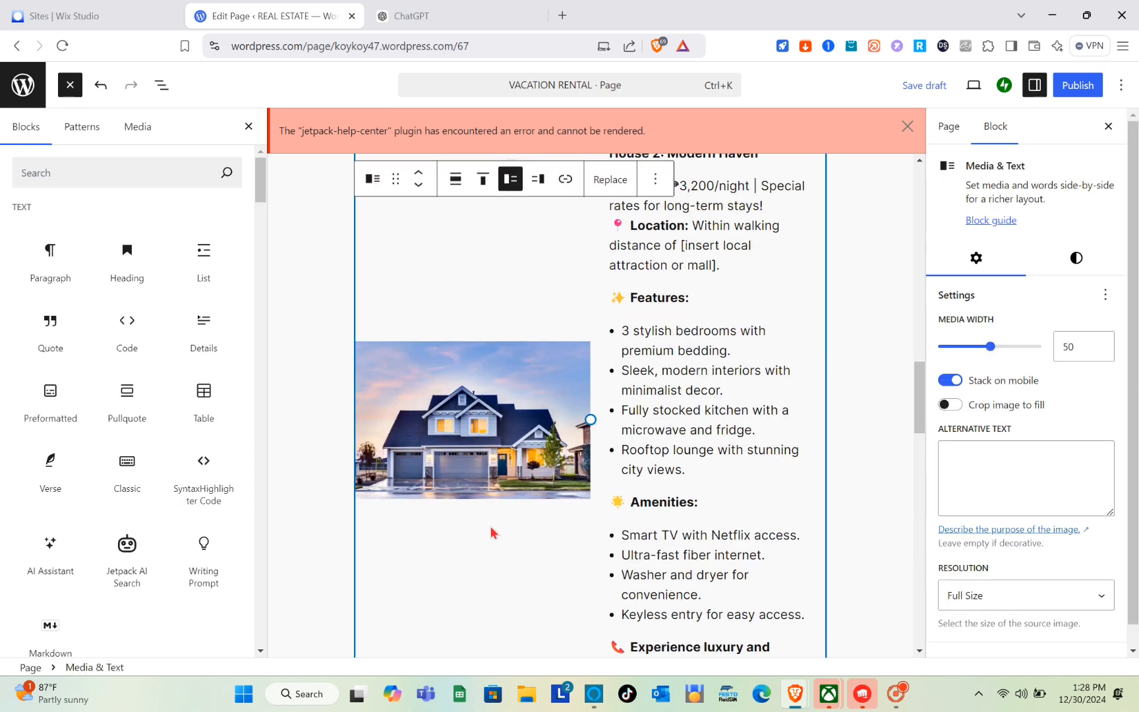
scroll(491, 533, up, 7)
scroll(491, 532, down, 10)
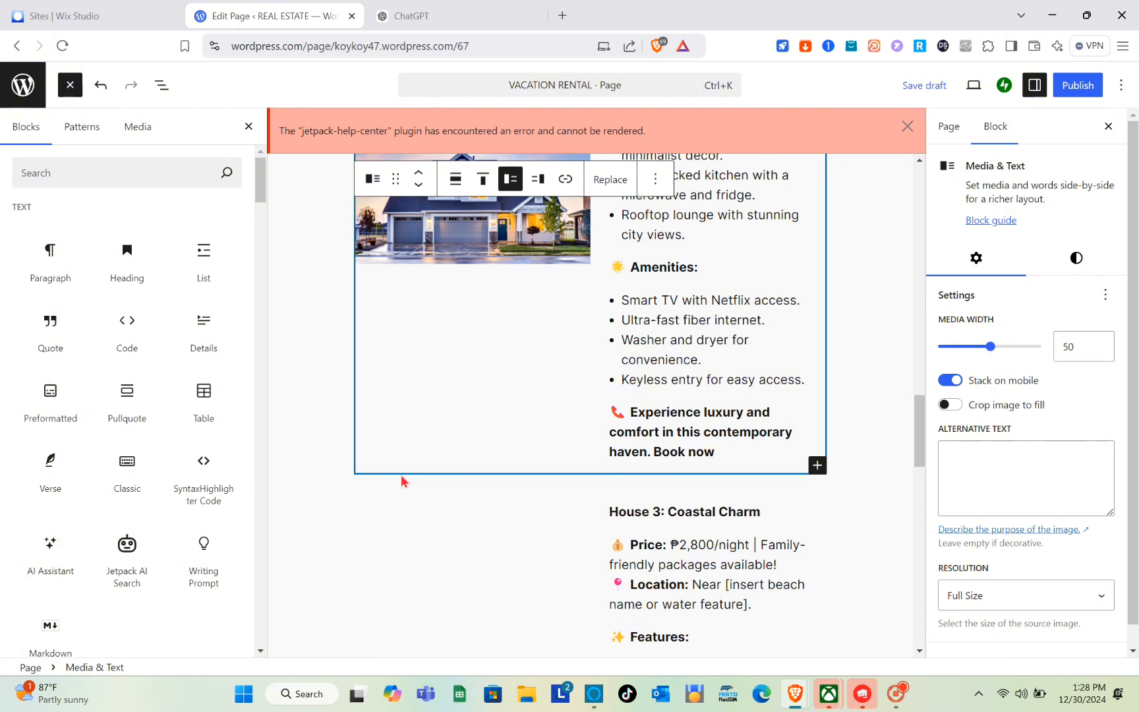
scroll(39, 582, down, 1)
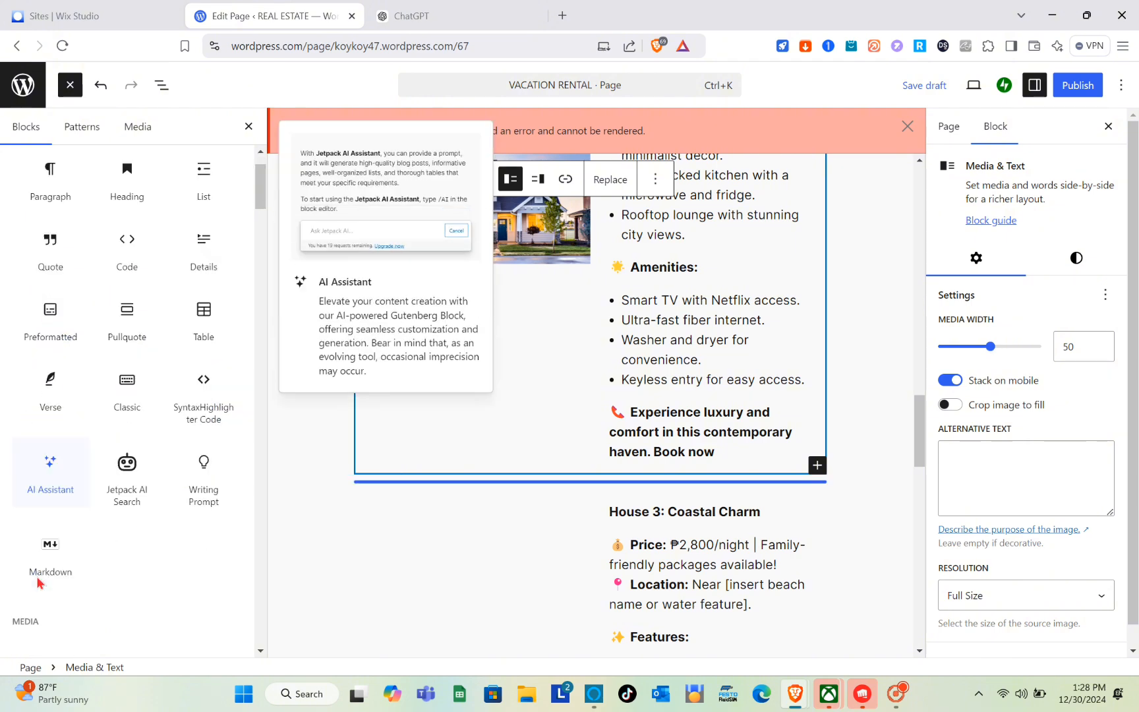
scroll(40, 580, down, 7)
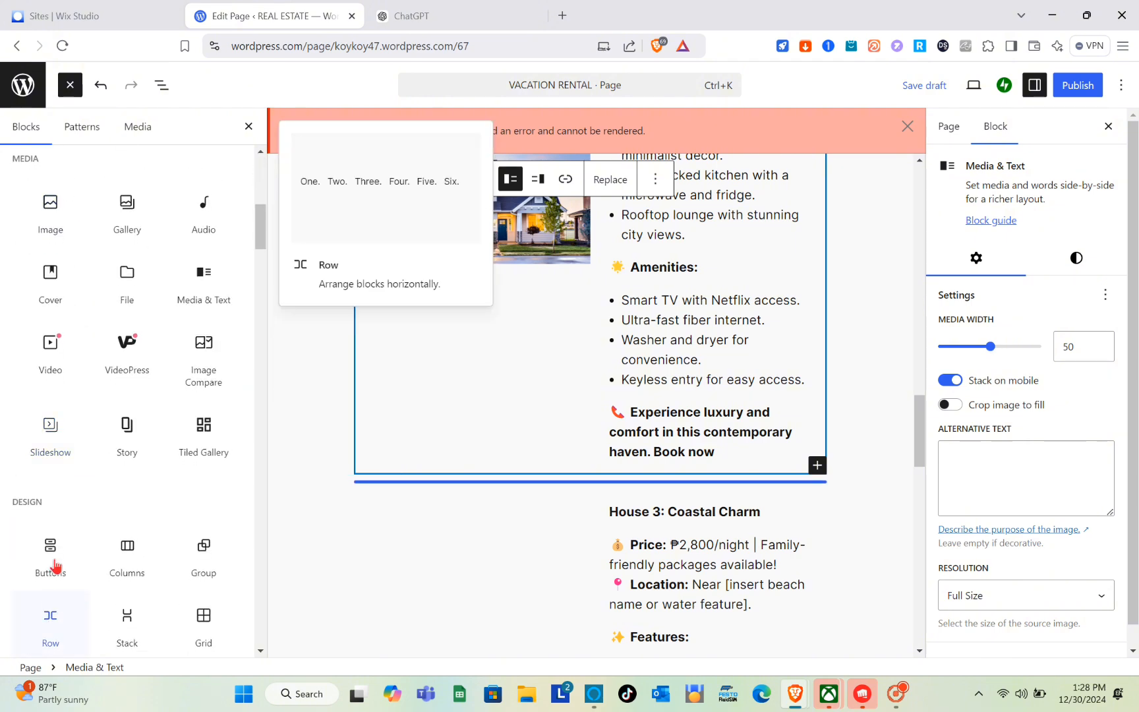
click(85, 542)
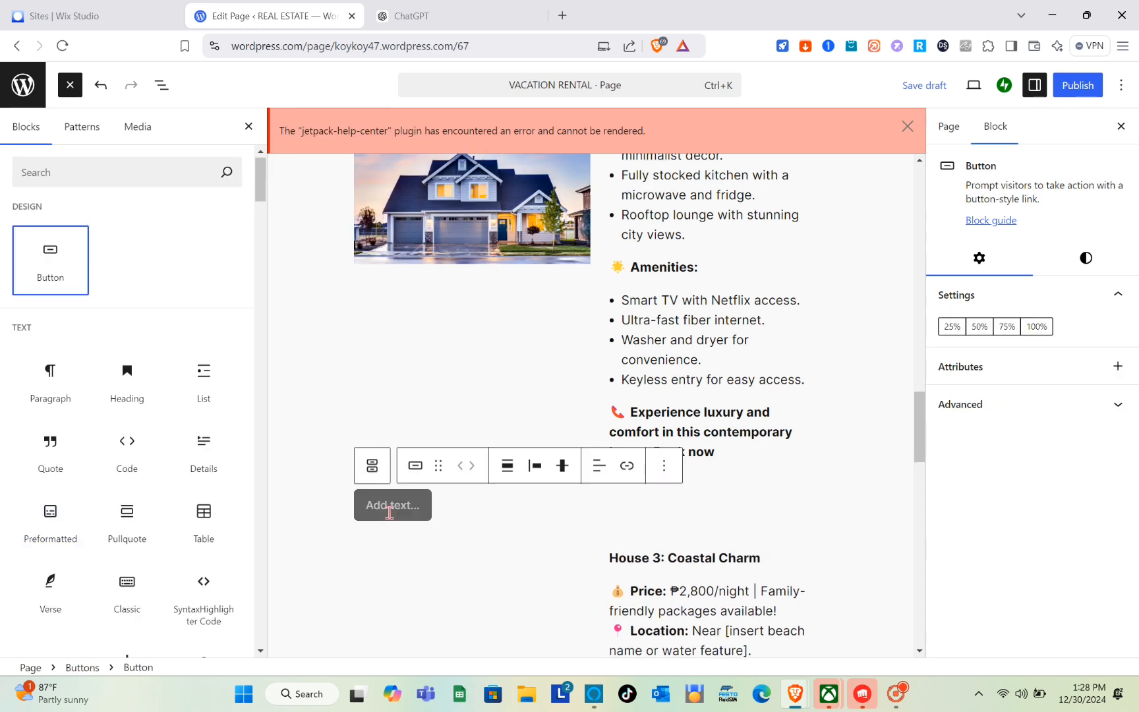
click(389, 512)
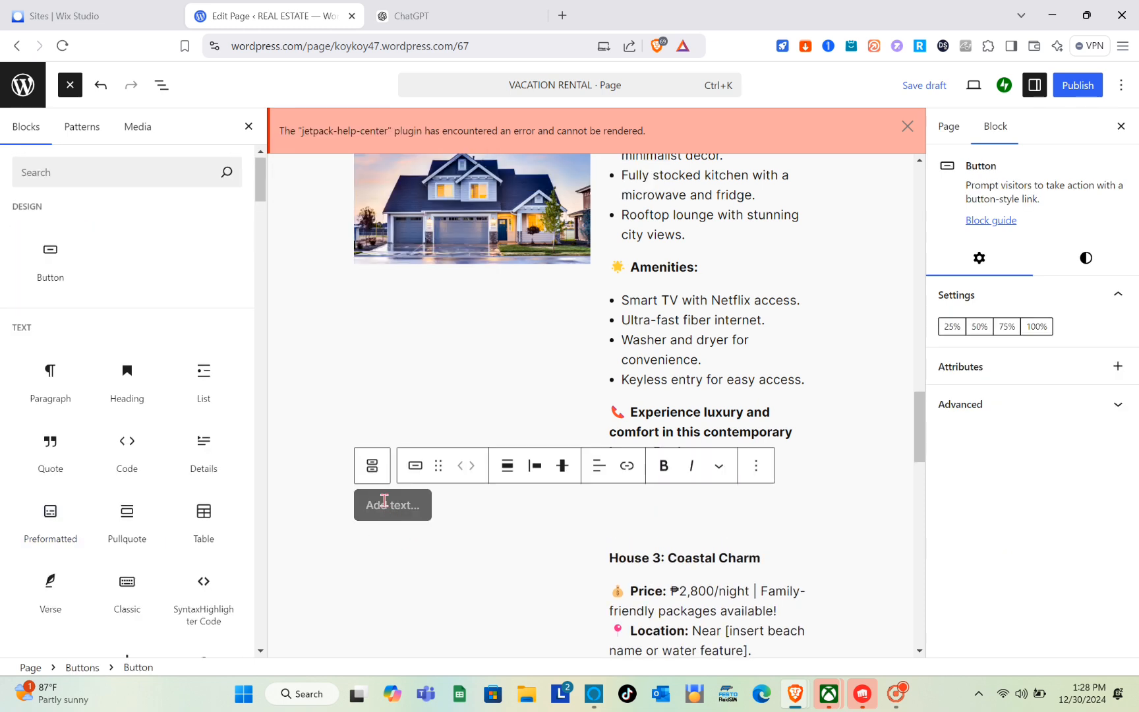
text(BOOK N)
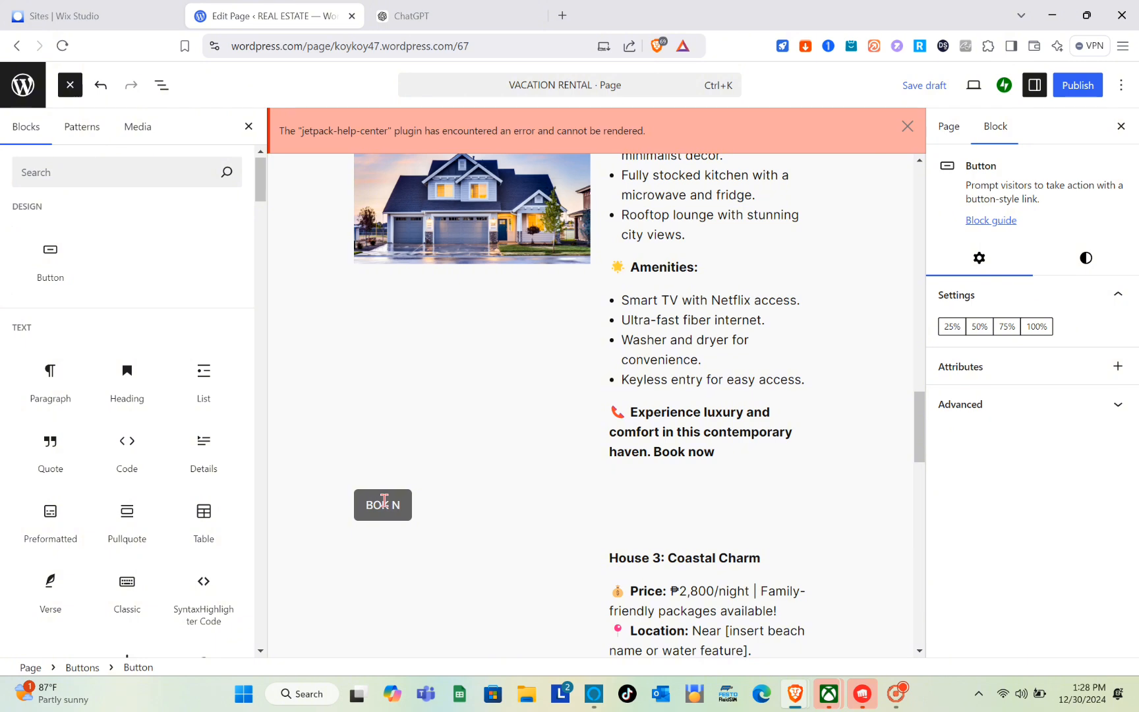
key(BackSpace)
key(BackSpace)
key(BackSpace)
text(OK NOW)
click(488, 410)
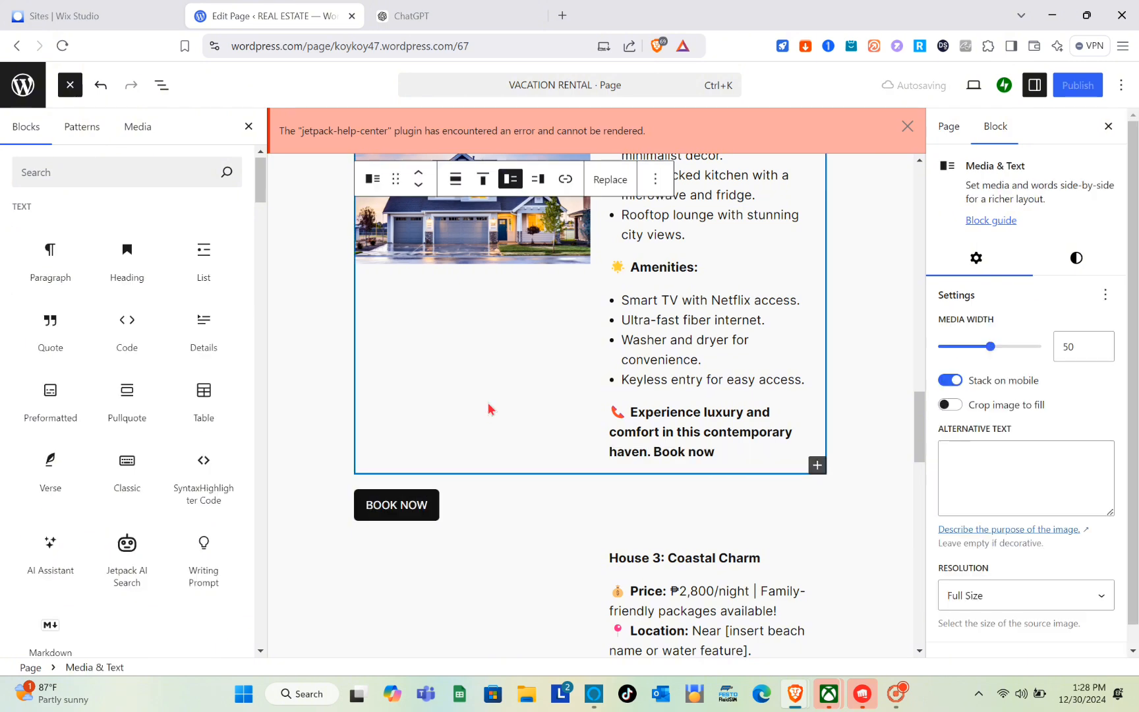
Open the link entry of the BOOK NOW button under the first house listing.
scroll(488, 409, up, 5)
scroll(488, 409, down, 1)
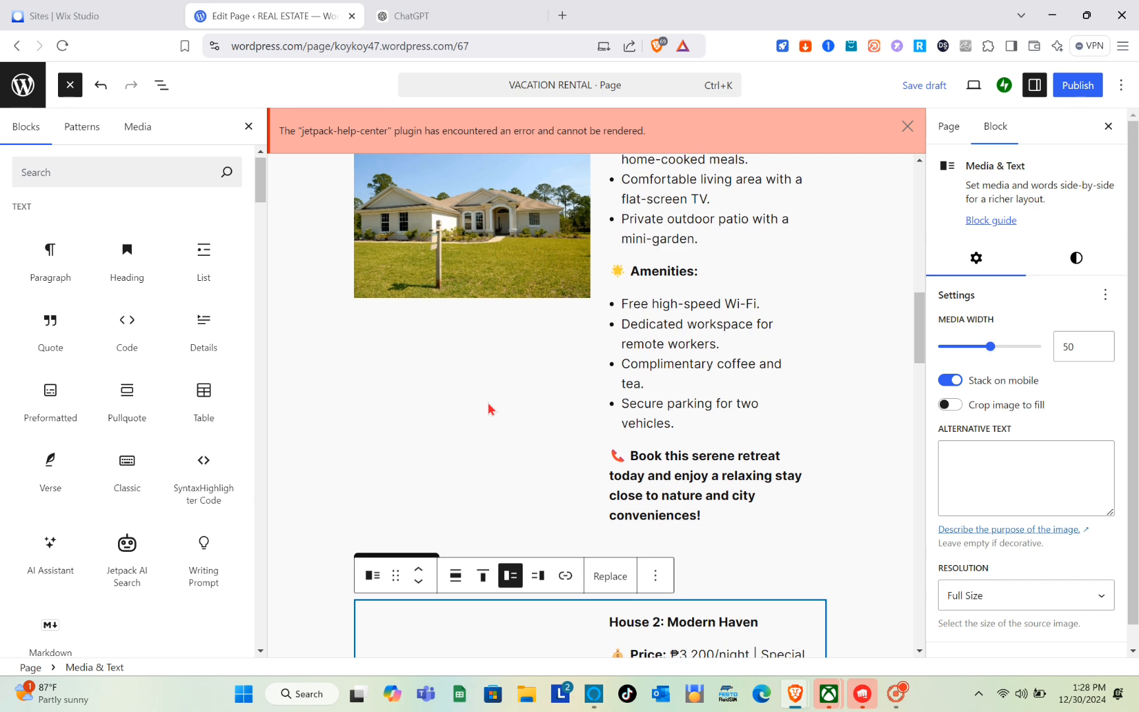
click(488, 408)
click(415, 567)
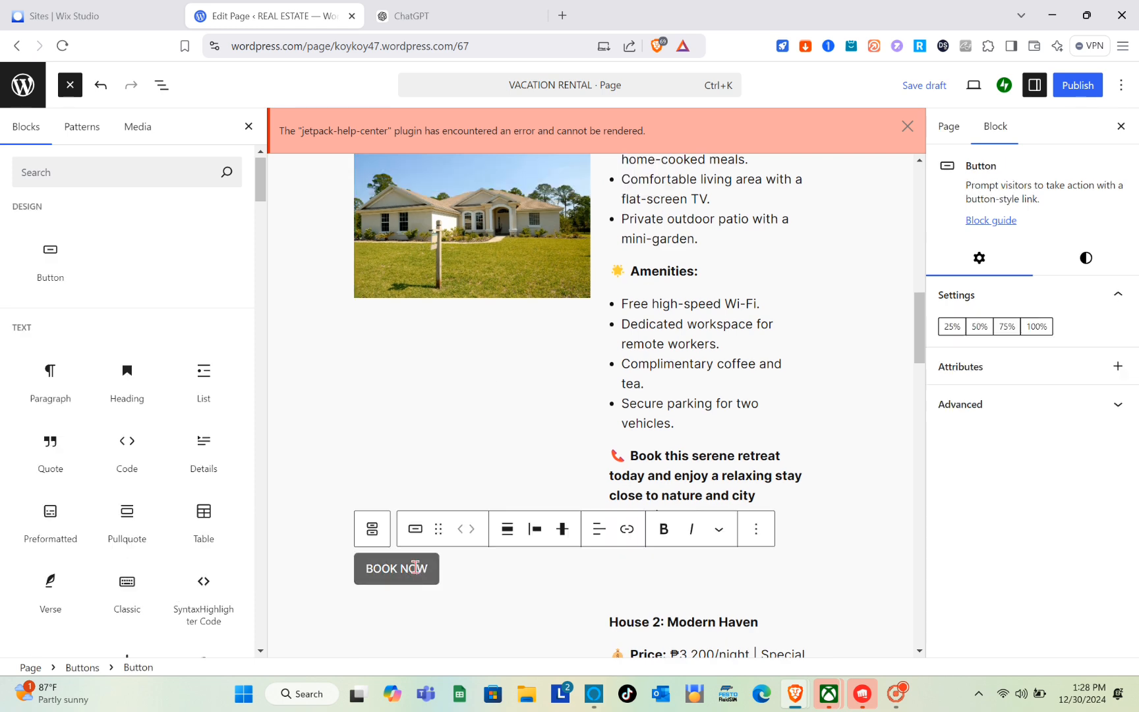
click(626, 529)
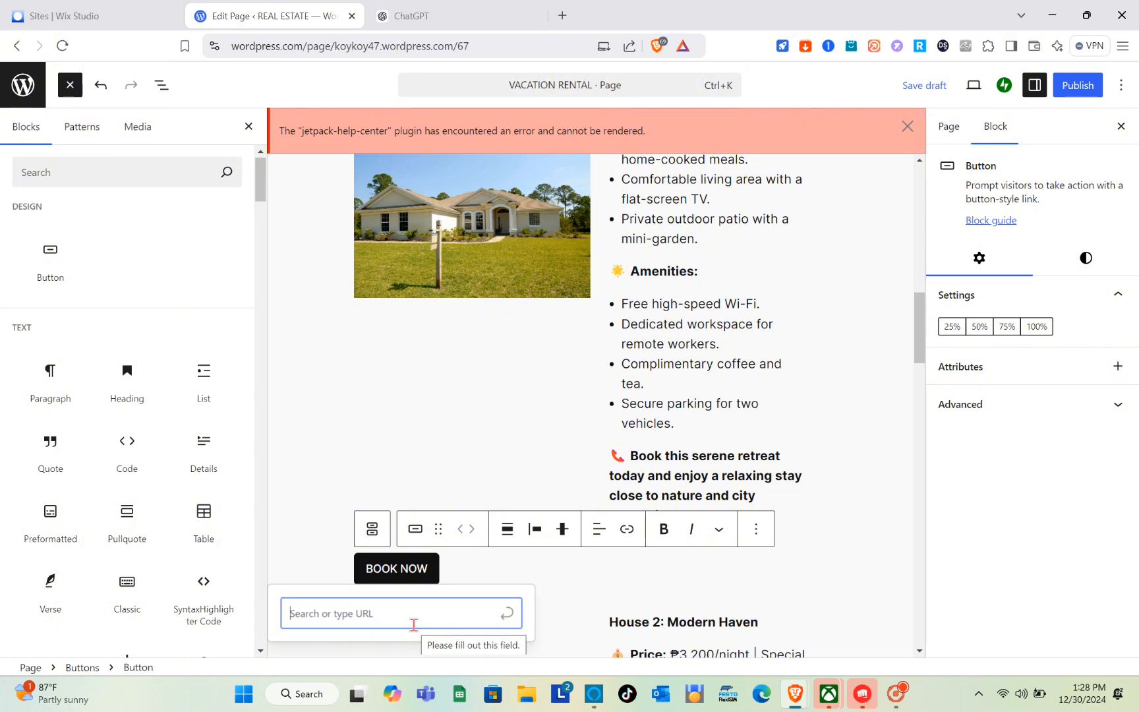
click(403, 10)
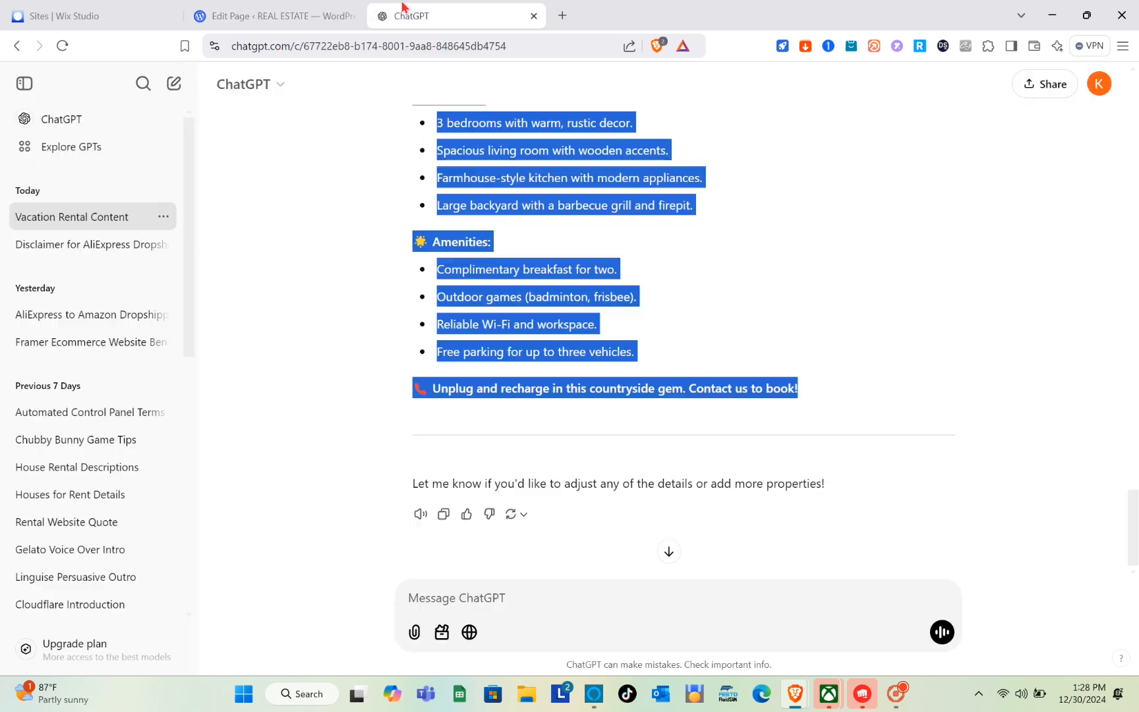
text(WIX)
key(Return)
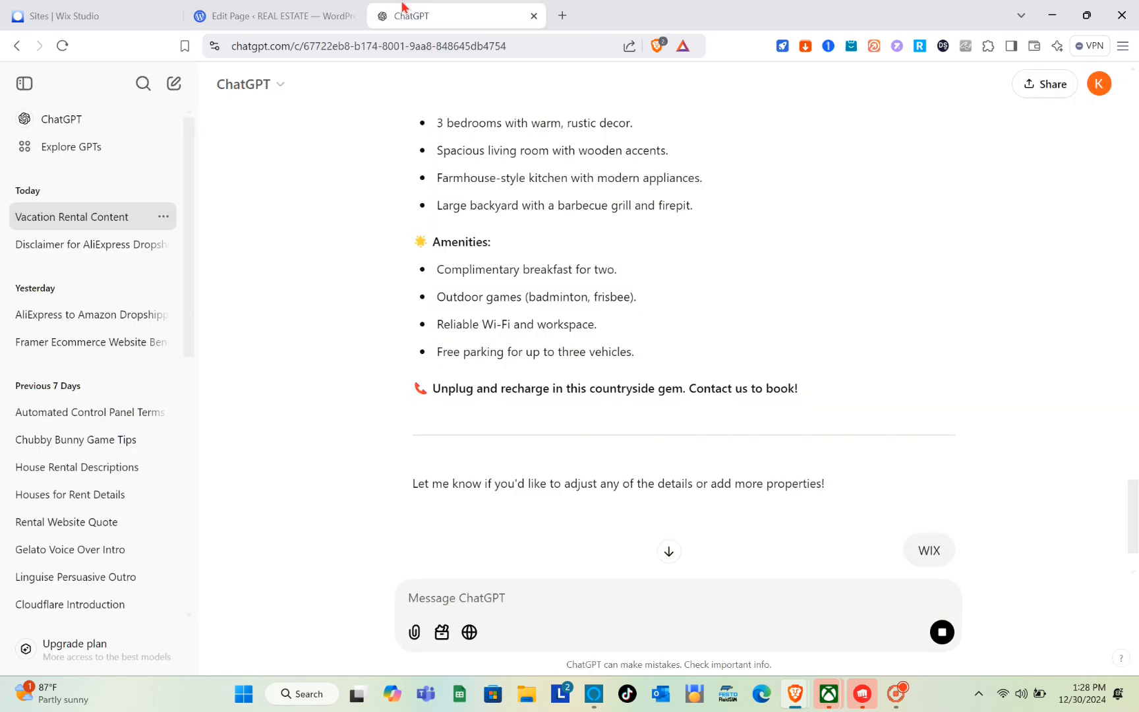
Load the Wix Studio sites dashboard in place of the ChatGPT page and start a new site with Wix Editor.
click(394, 45)
text(wix)
key(Return)
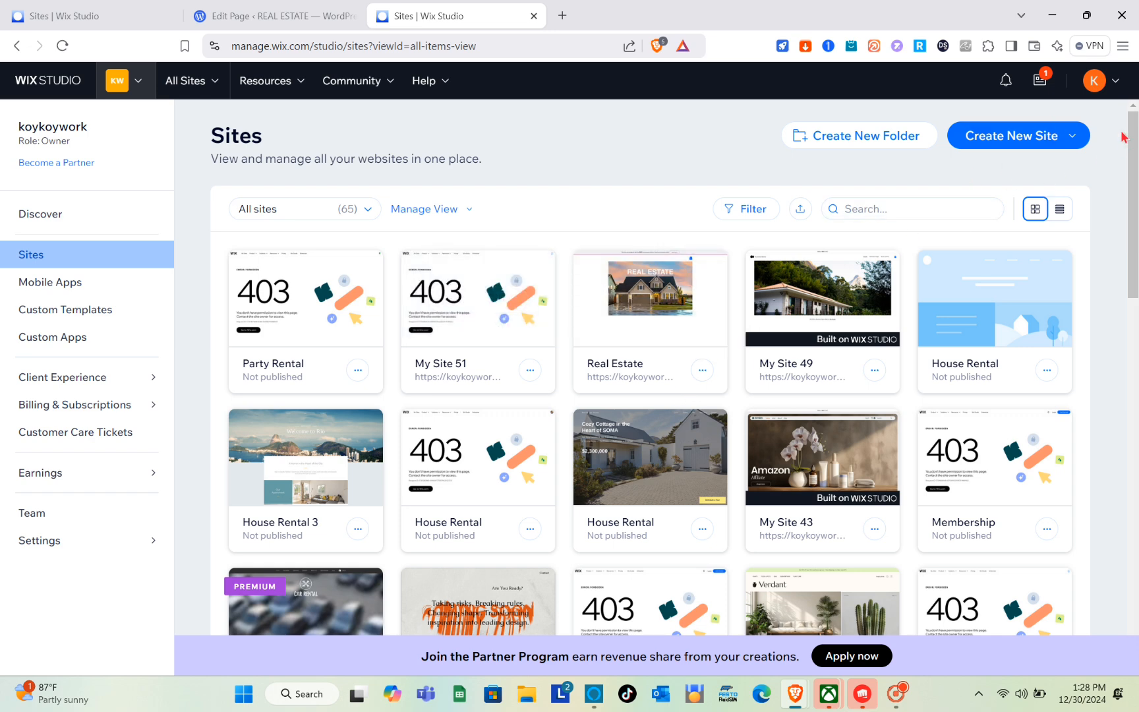
click(1055, 144)
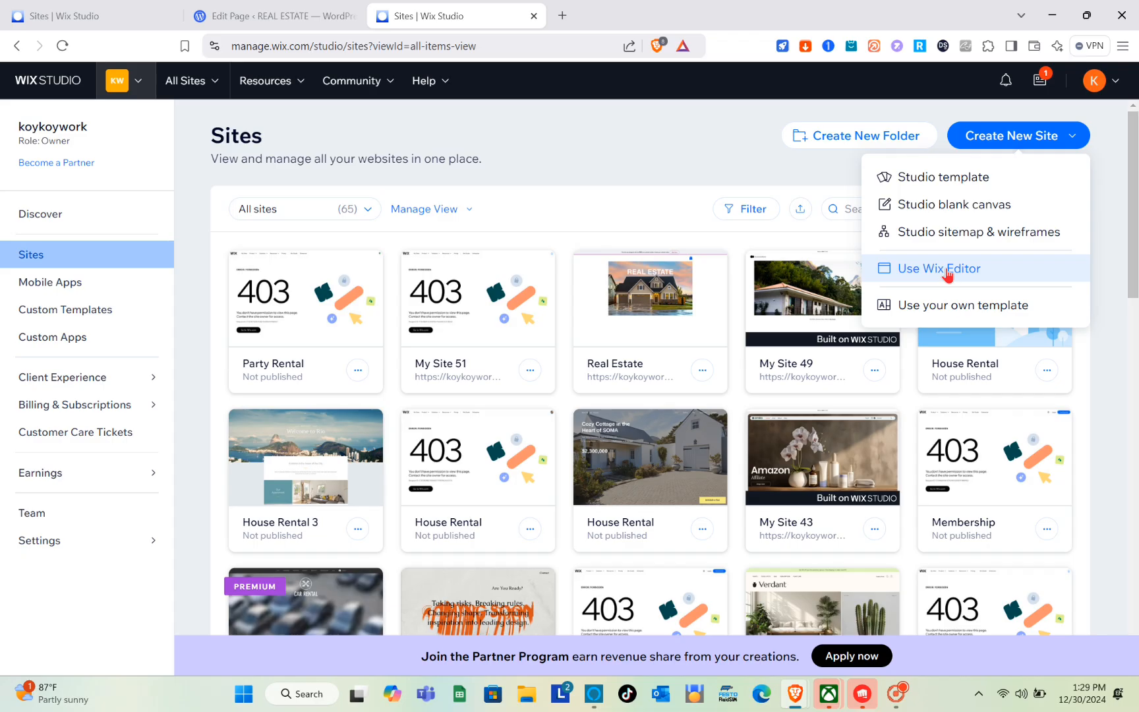
click(947, 273)
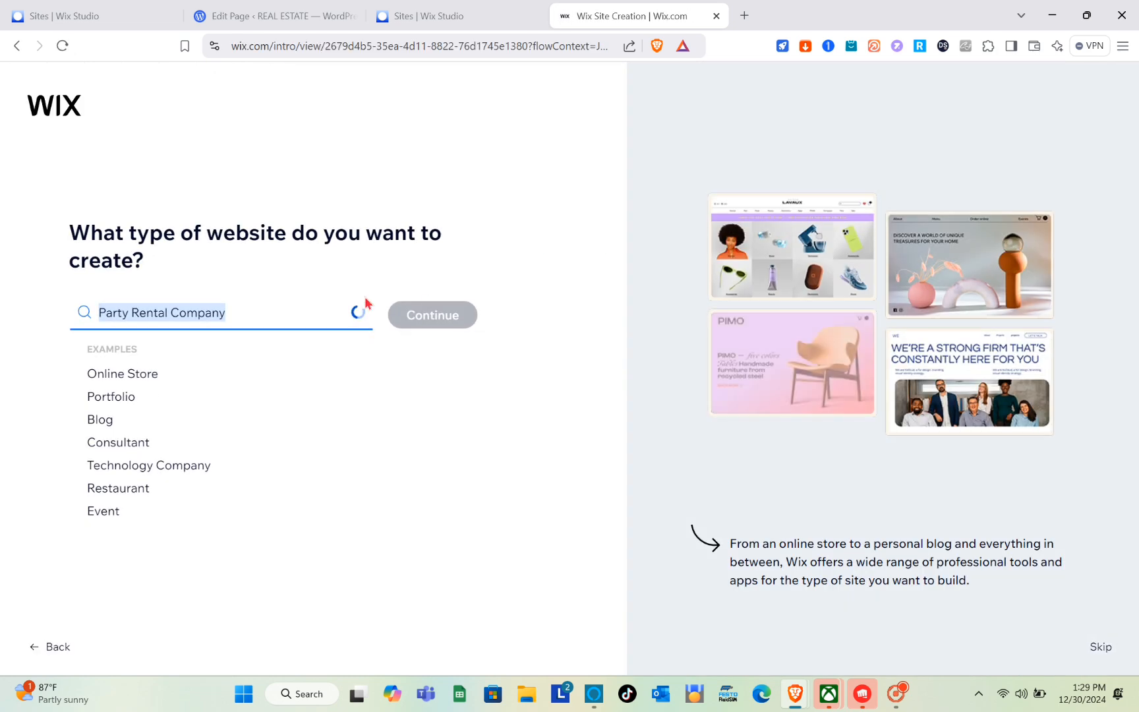
Set the new Wix site's type to "Vacation Rental" and accept "Party Rental" as the website name.
click(130, 312)
key(BackSpace)
key(BackSpace)
key(BackSpace)
key(BackSpace)
key(BackSpace)
key(BackSpace)
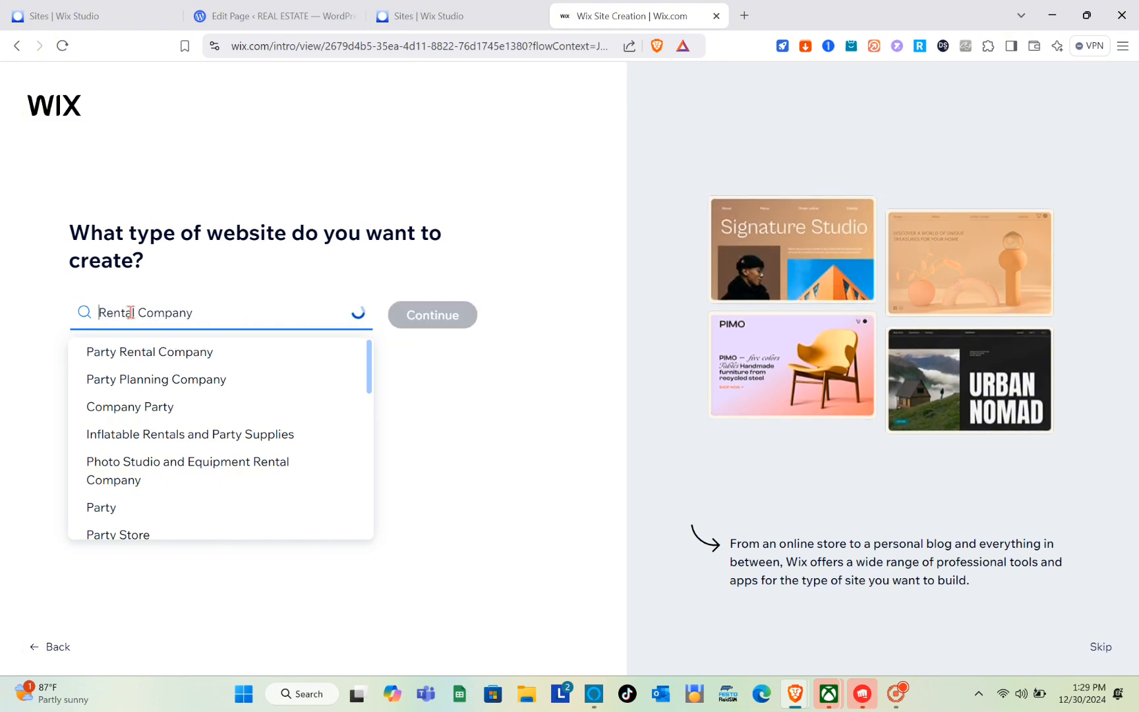
text(Vaca)
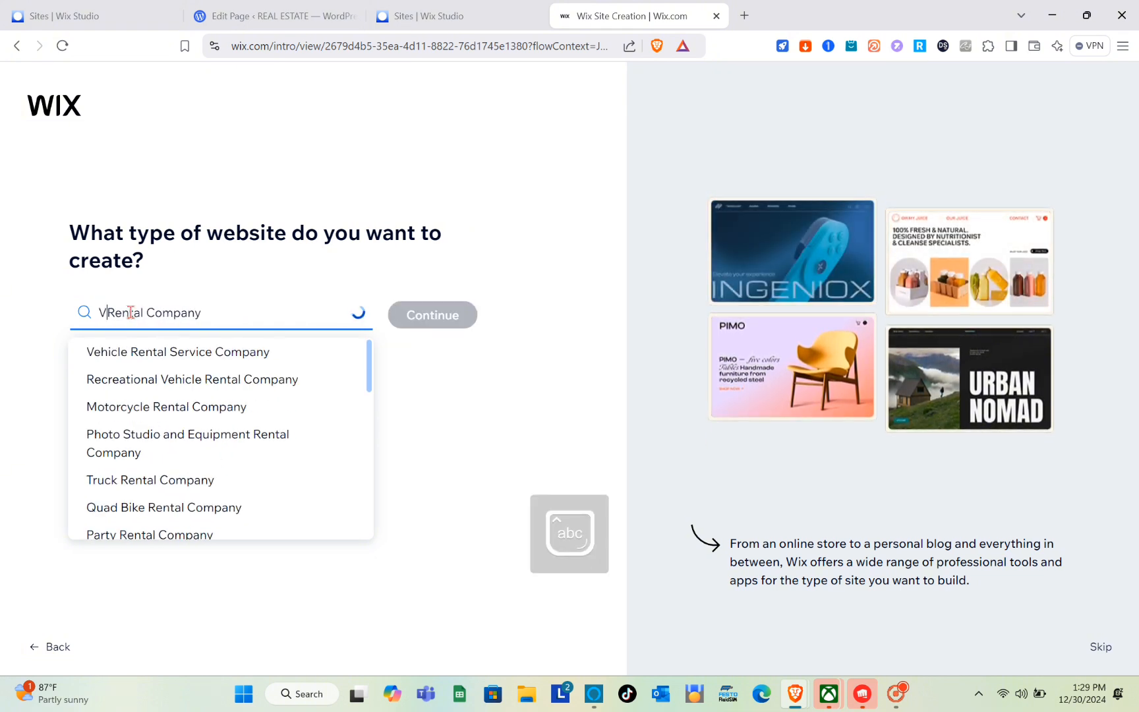
text(tion)
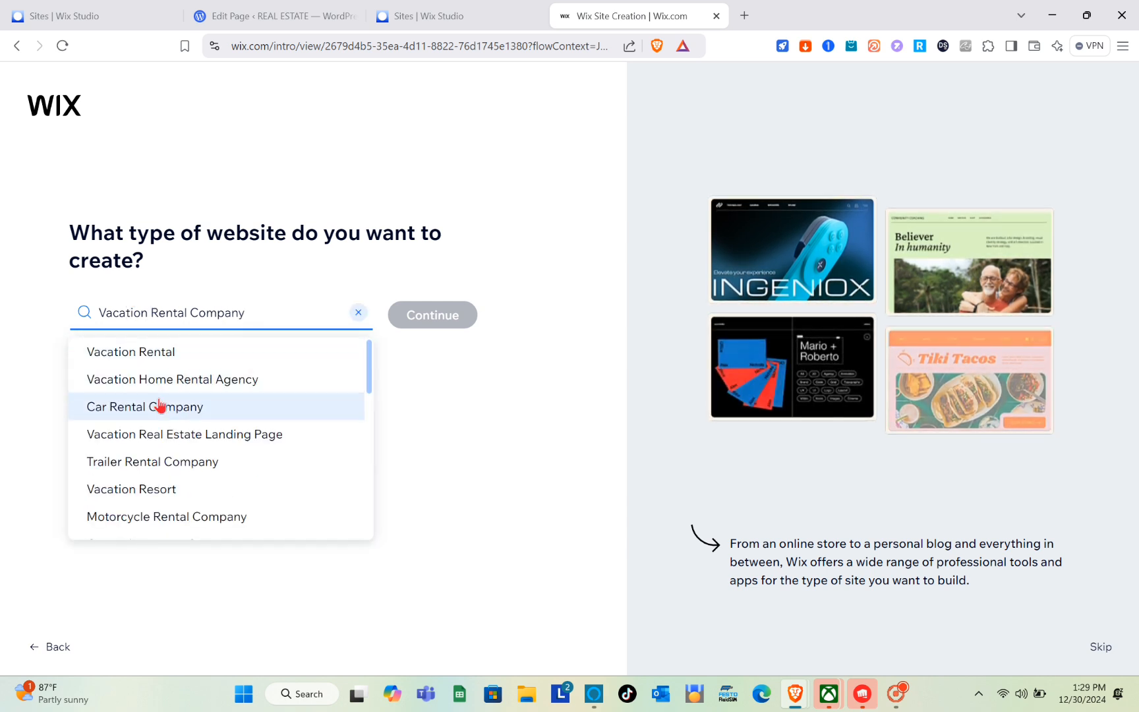
click(162, 356)
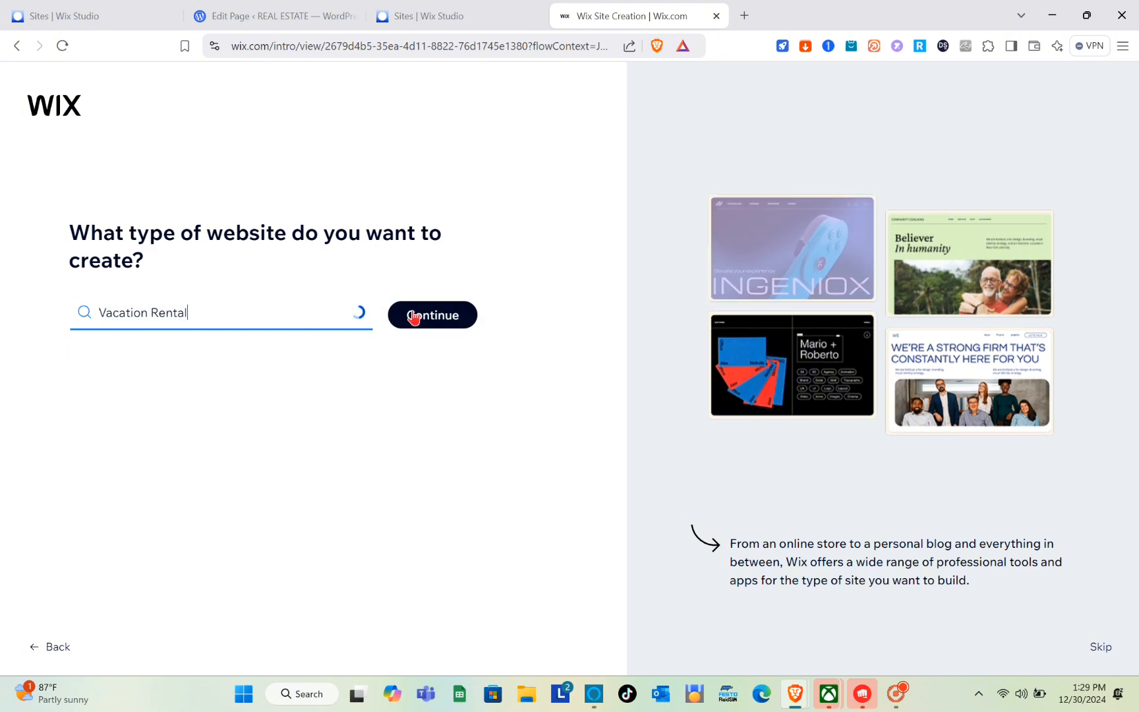
click(446, 316)
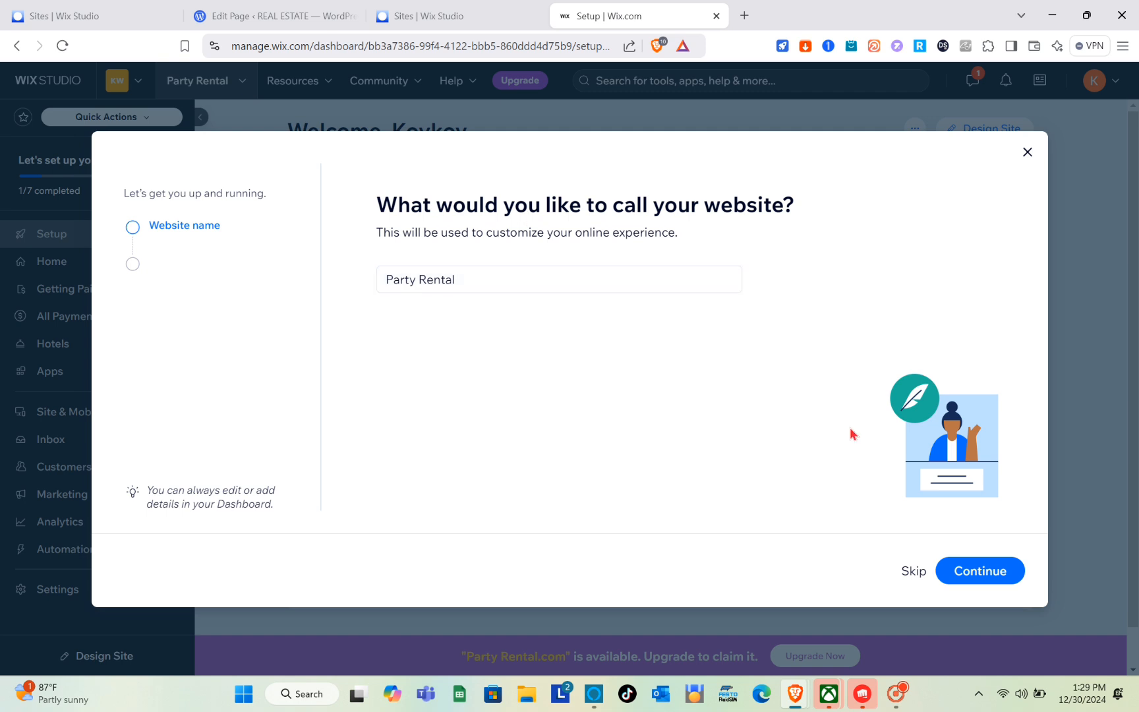
click(975, 578)
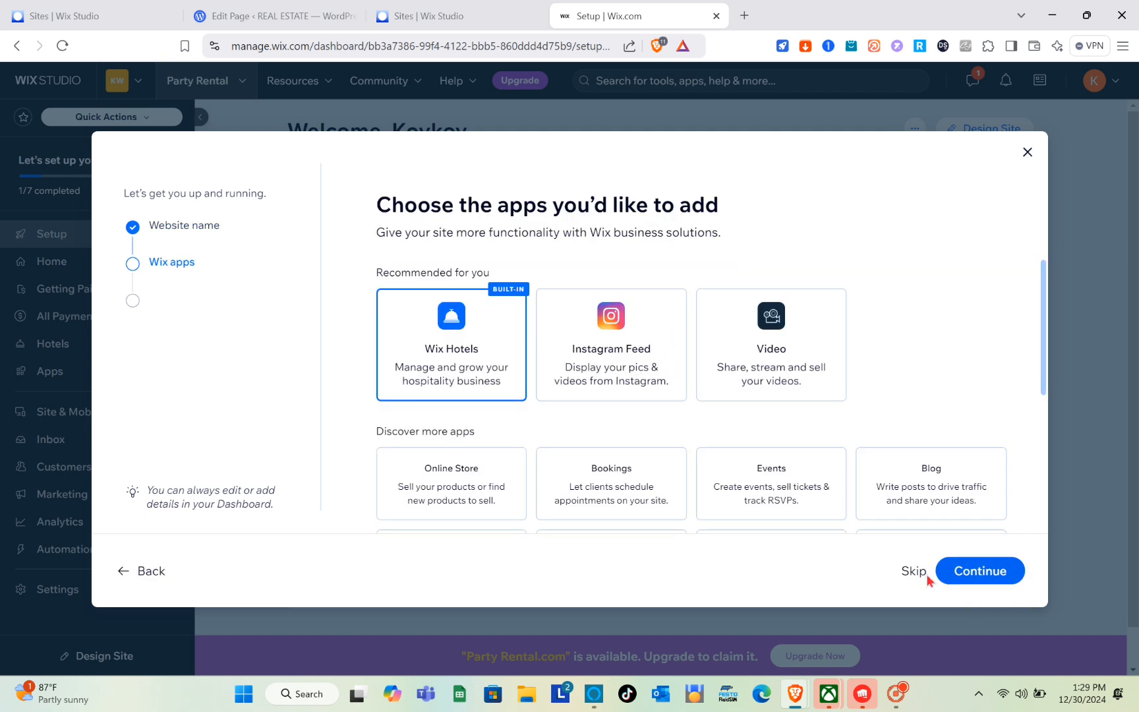
Skip adding extra Wix apps and finish the setup wizard by continuing to the site dashboard.
click(921, 573)
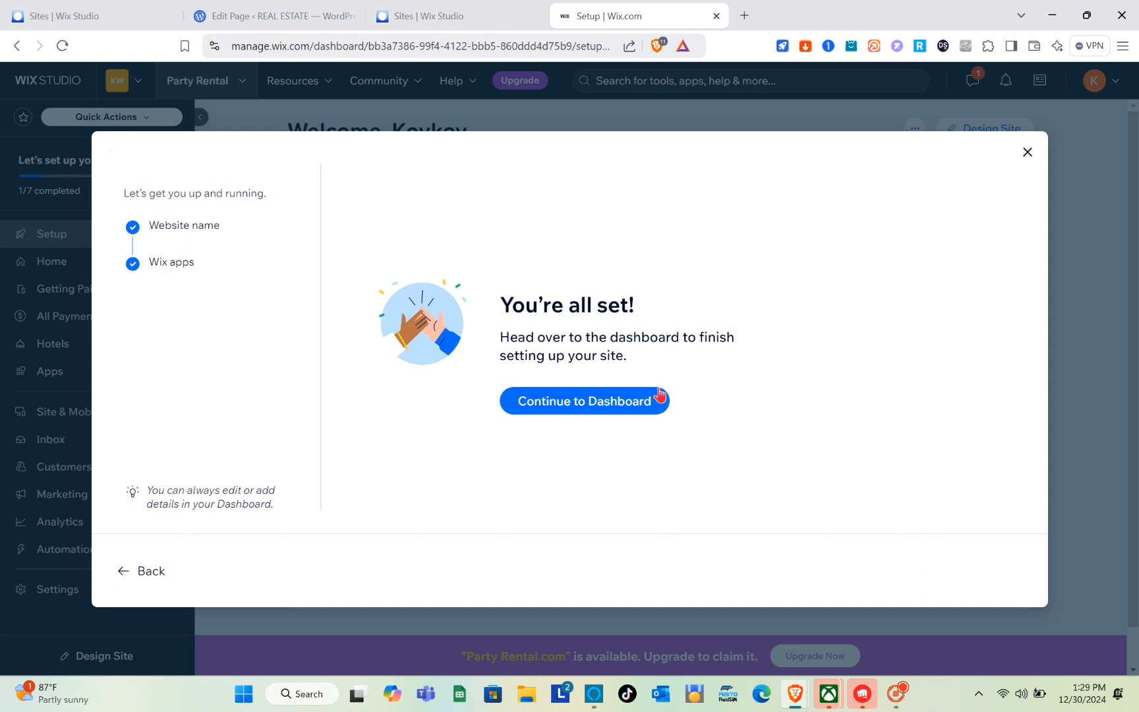
click(609, 402)
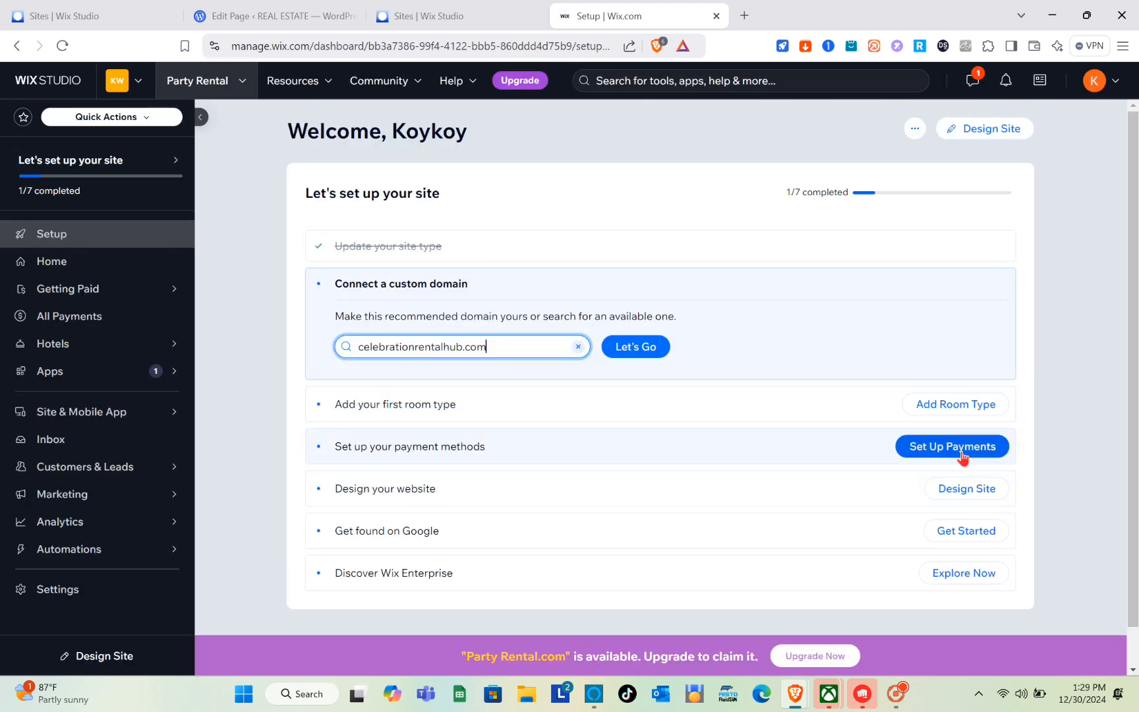
Review the payment methods for the site, including the additional payment options, and return to the site setup checklist.
click(962, 455)
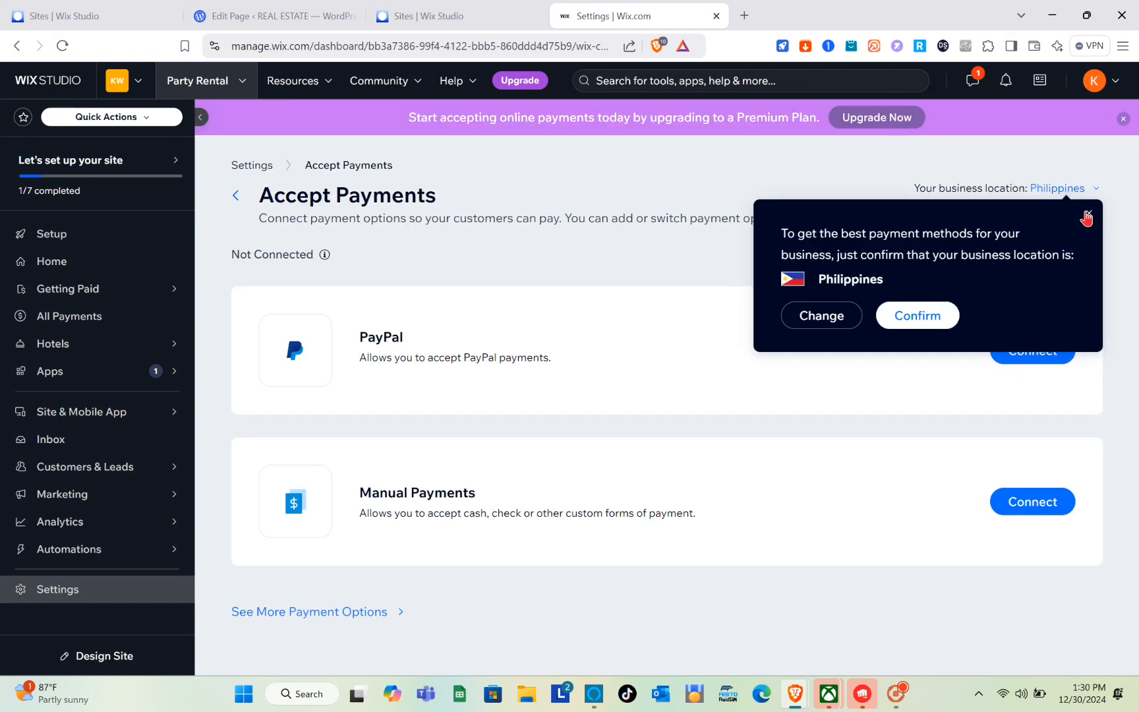
click(1089, 215)
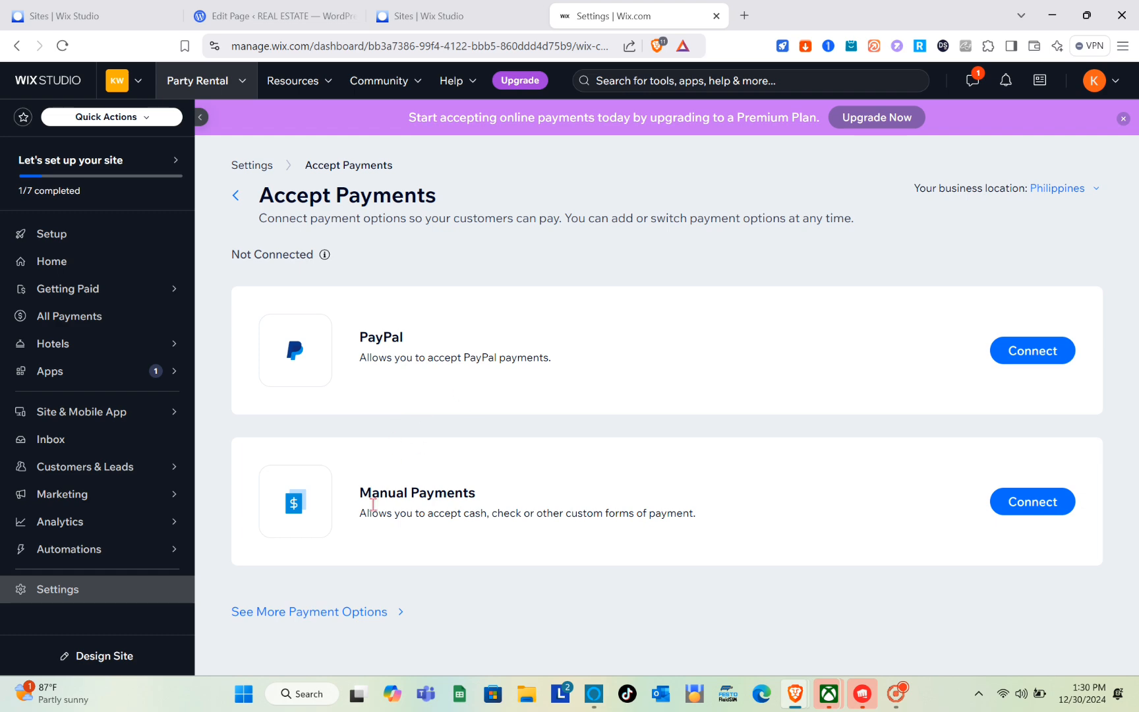
click(348, 613)
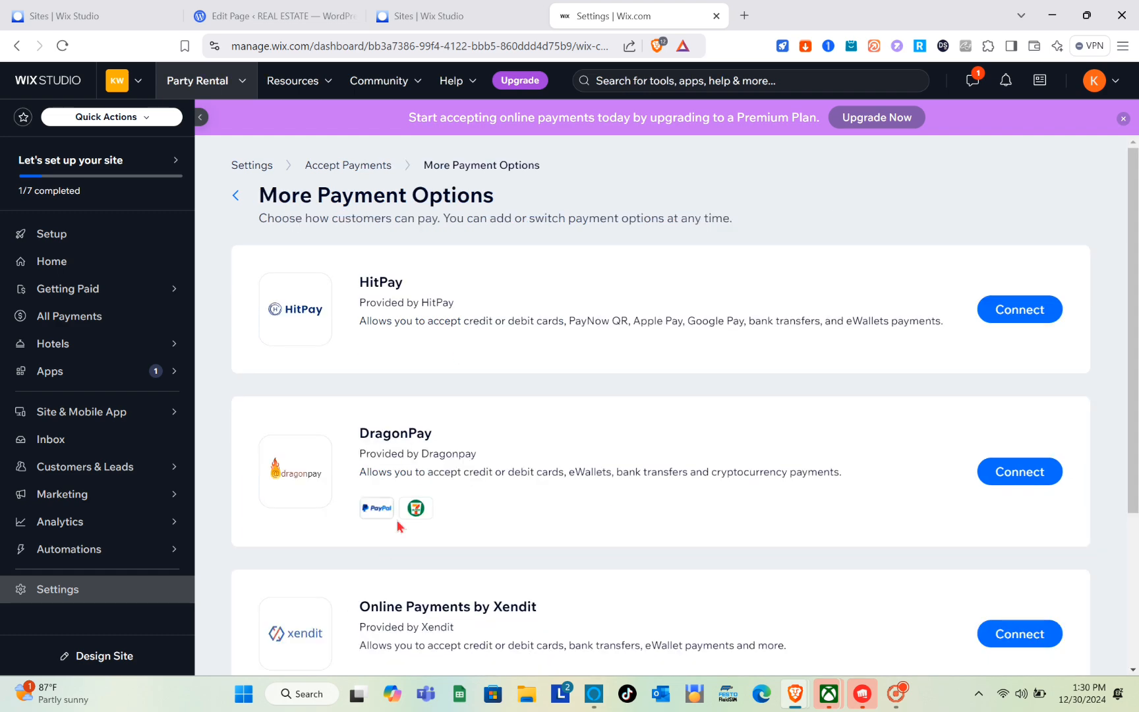
scroll(396, 519, down, 3)
scroll(398, 525, up, 3)
click(235, 195)
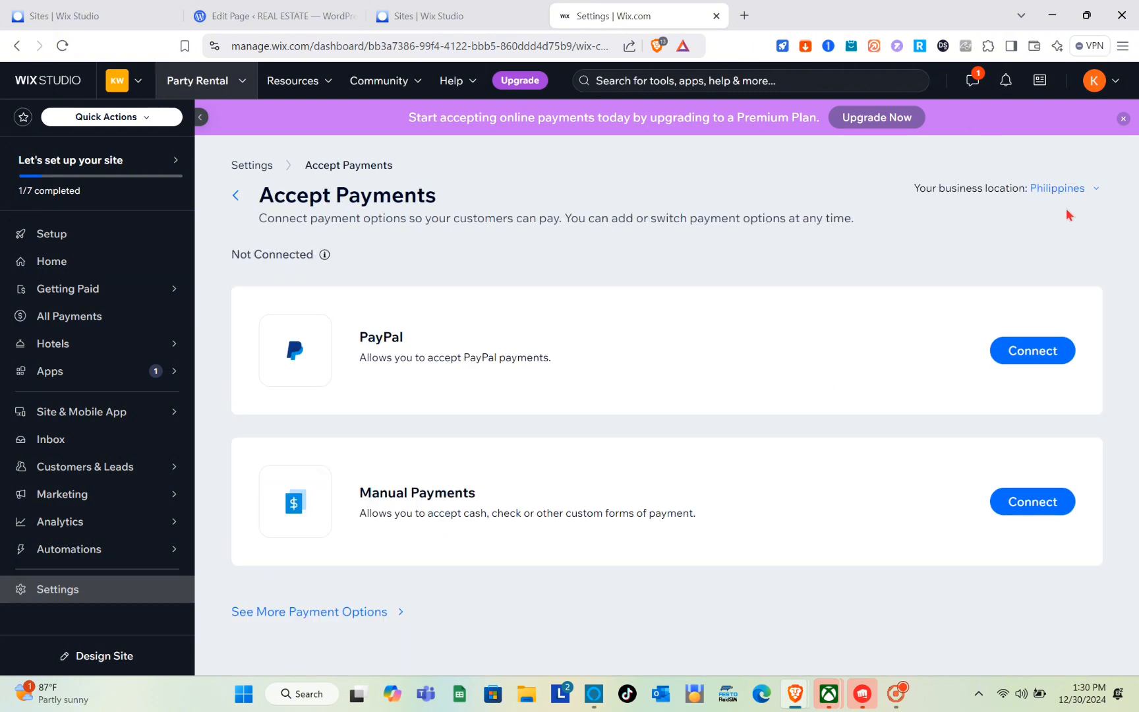
click(235, 196)
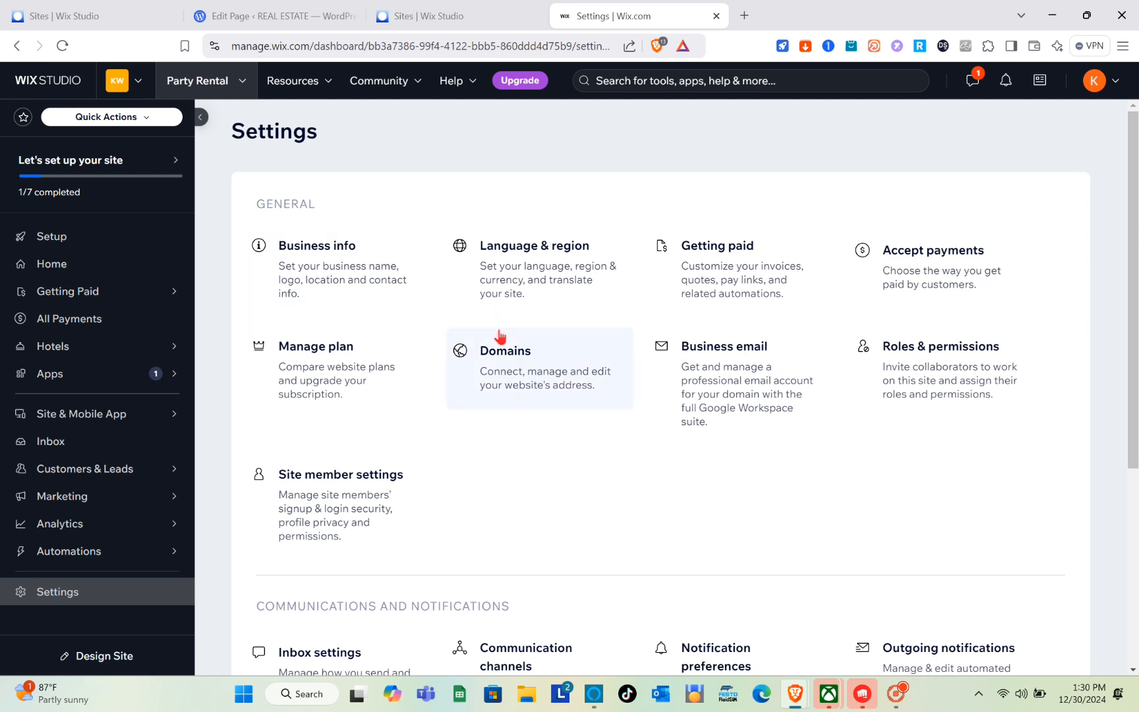
mouse_move(145, 163)
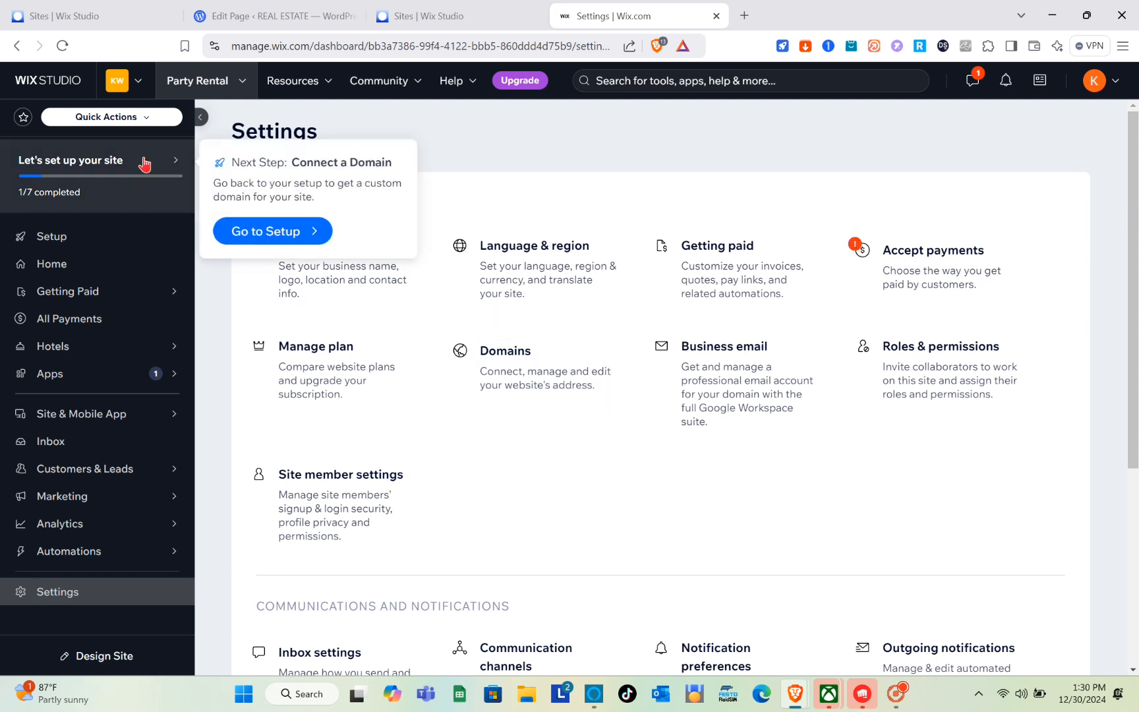
click(61, 238)
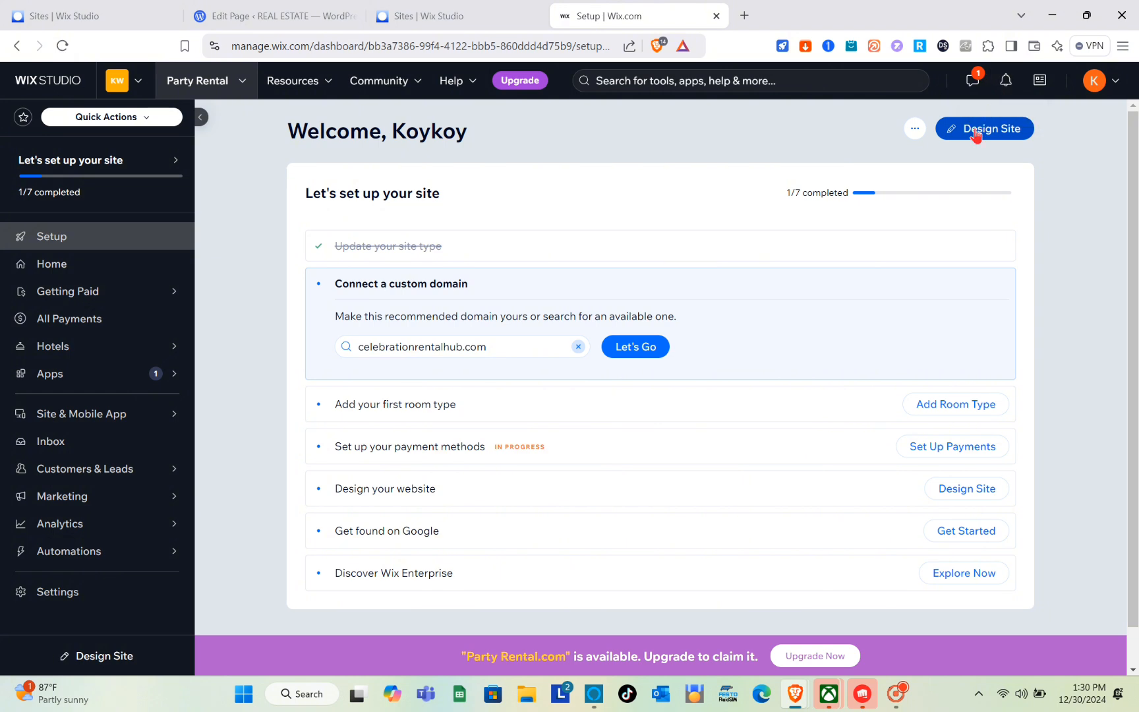
Start designing the site from the Villa Aphrodite vacation rental template and dismiss the AI content dialog.
click(976, 132)
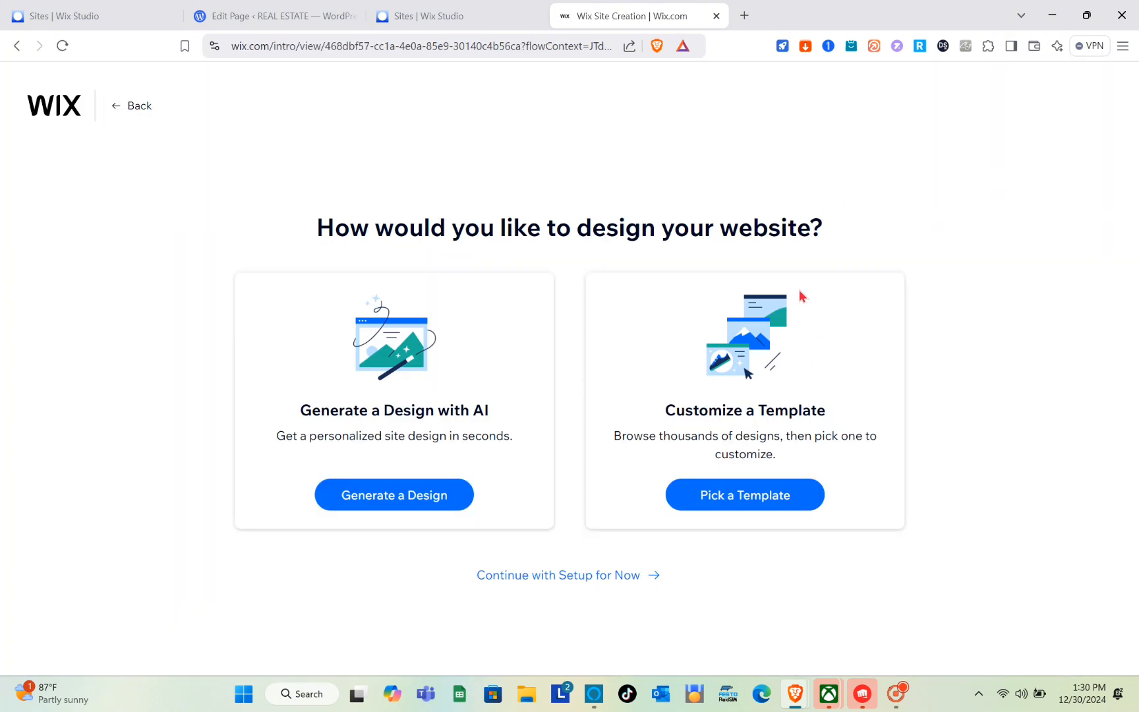
click(747, 493)
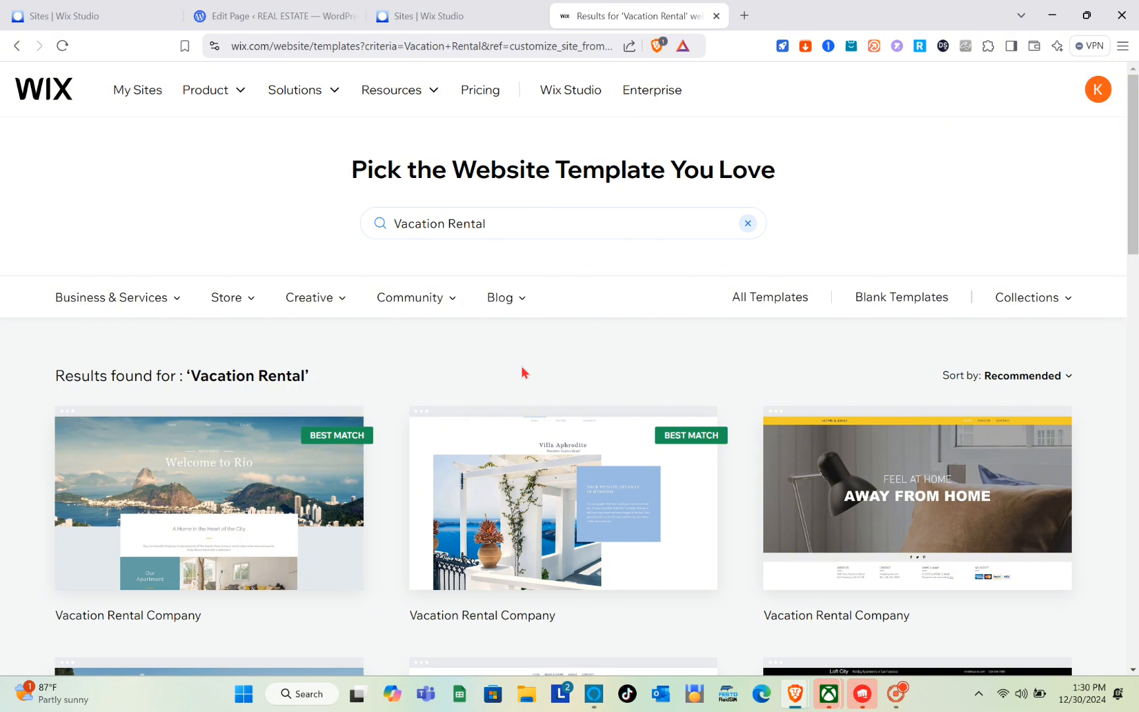
scroll(316, 514, down, 3)
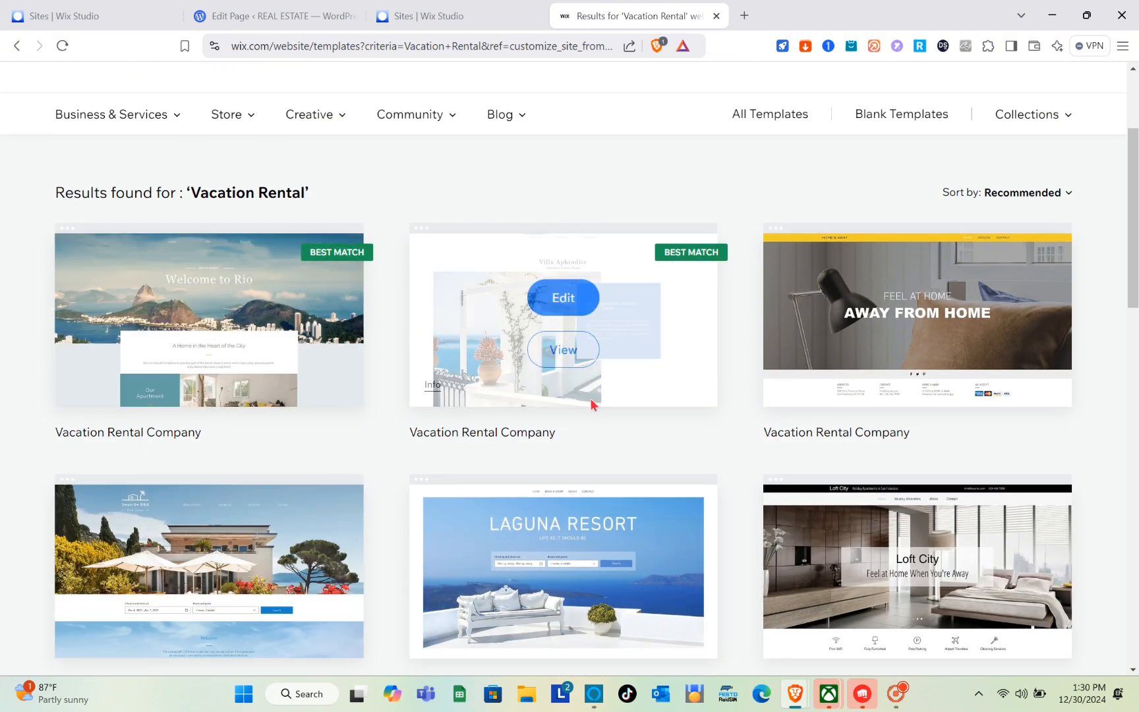
scroll(633, 395, down, 1)
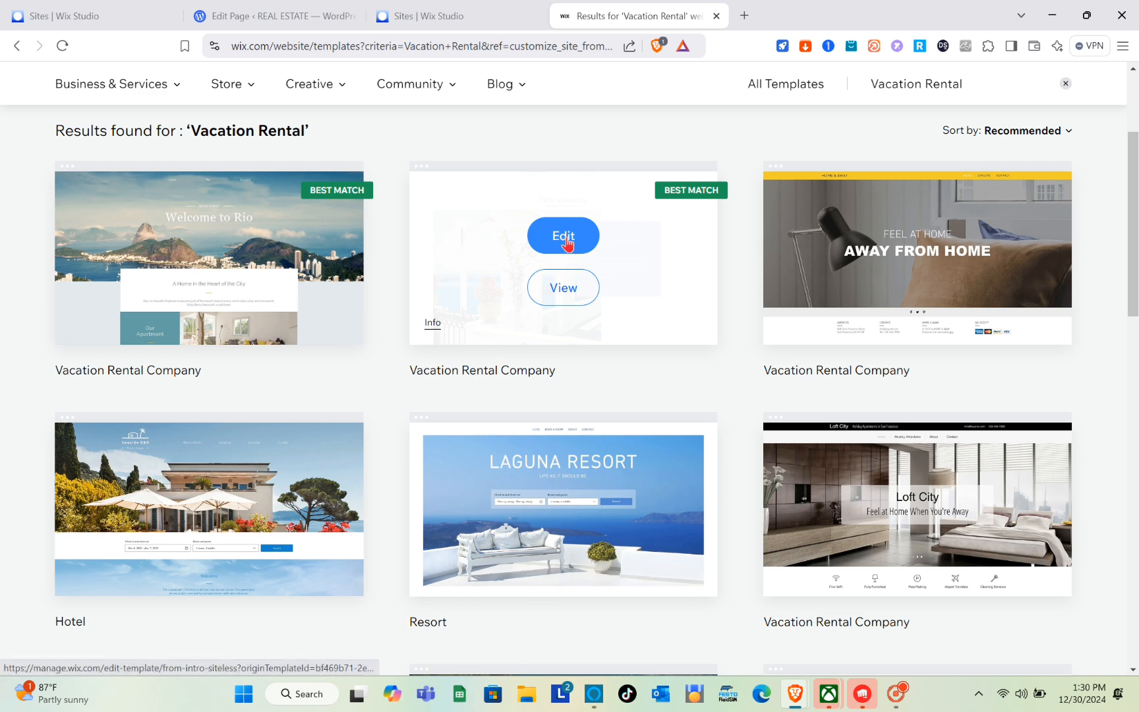
click(565, 240)
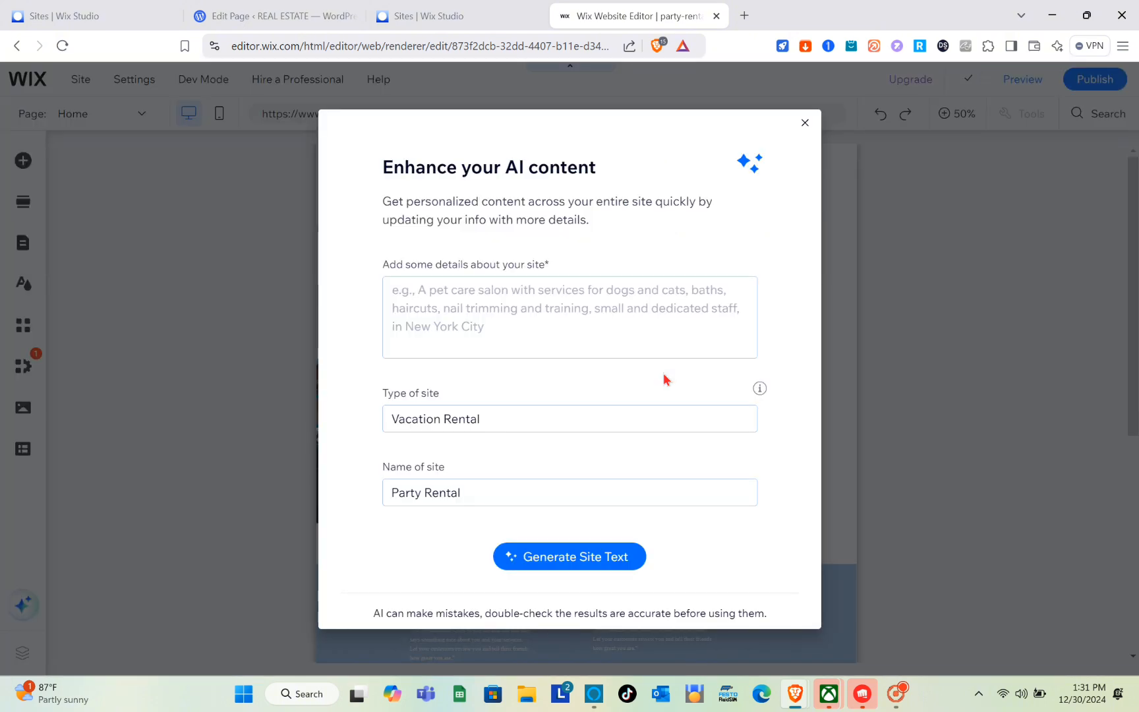
click(804, 123)
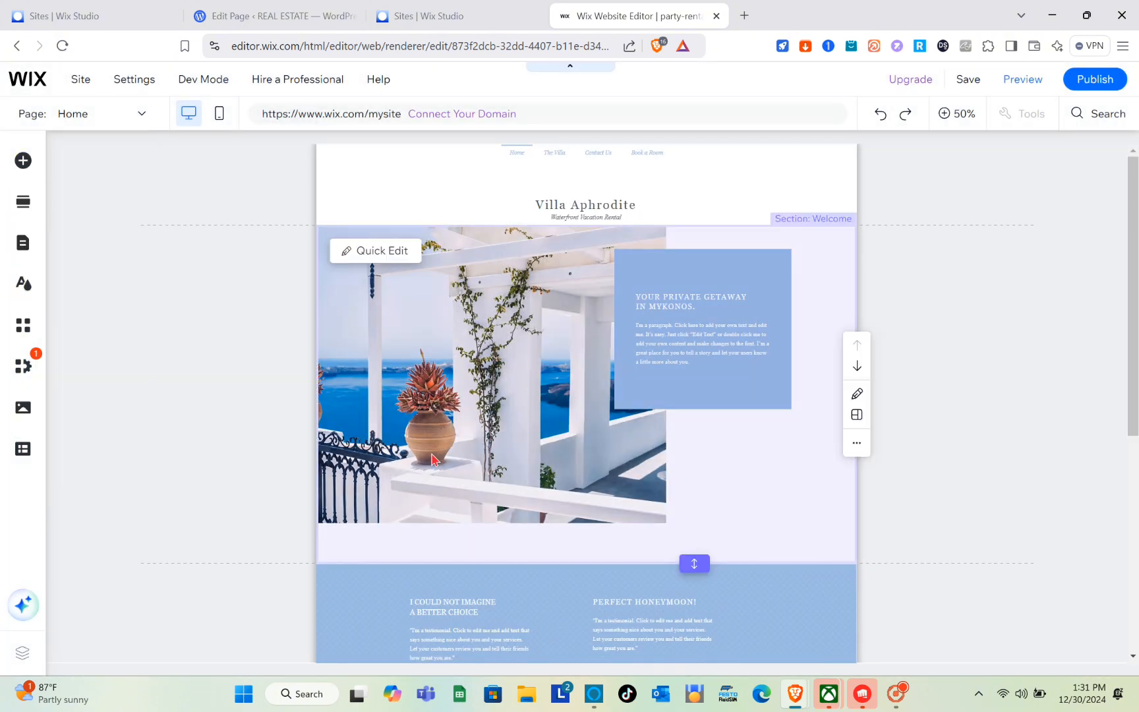
Look over the template's home page and open the Wix Hotels "Book a Room" page for editing.
scroll(432, 458, down, 5)
scroll(432, 458, up, 5)
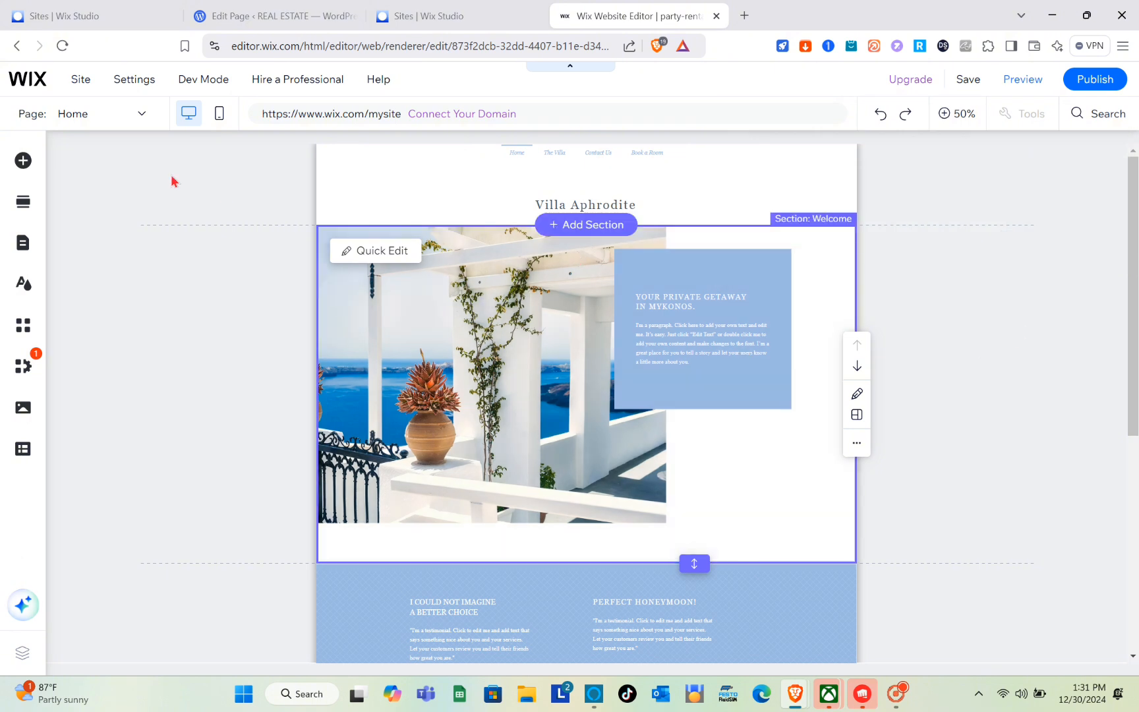
click(136, 116)
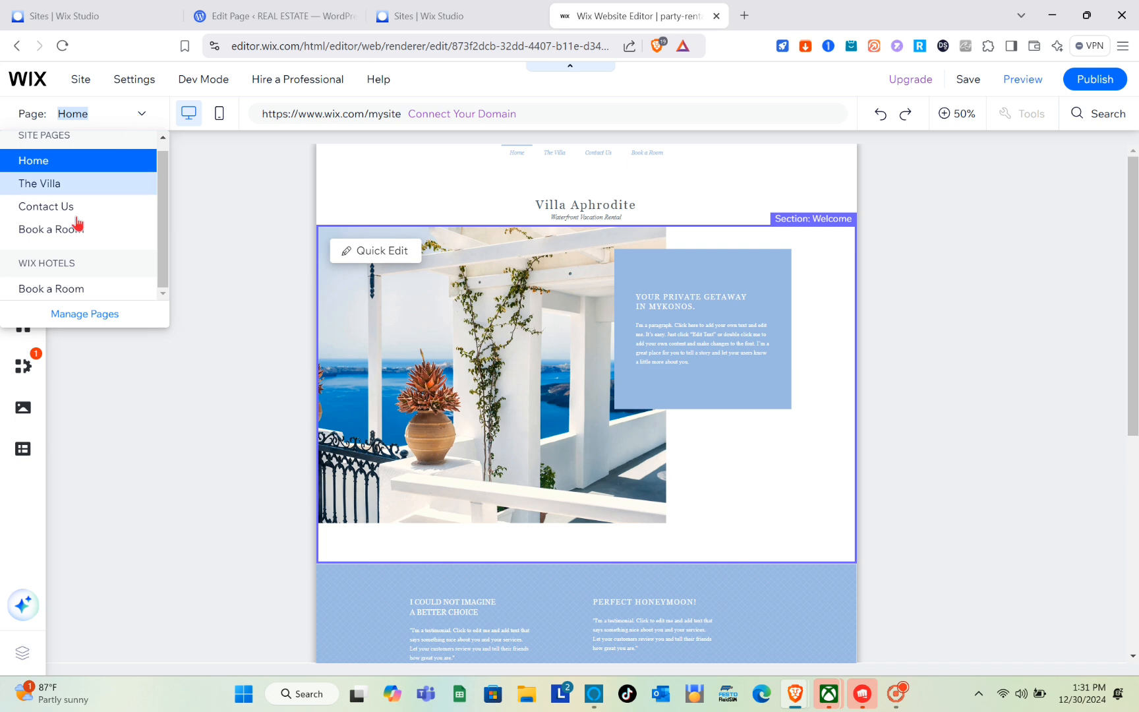
click(81, 290)
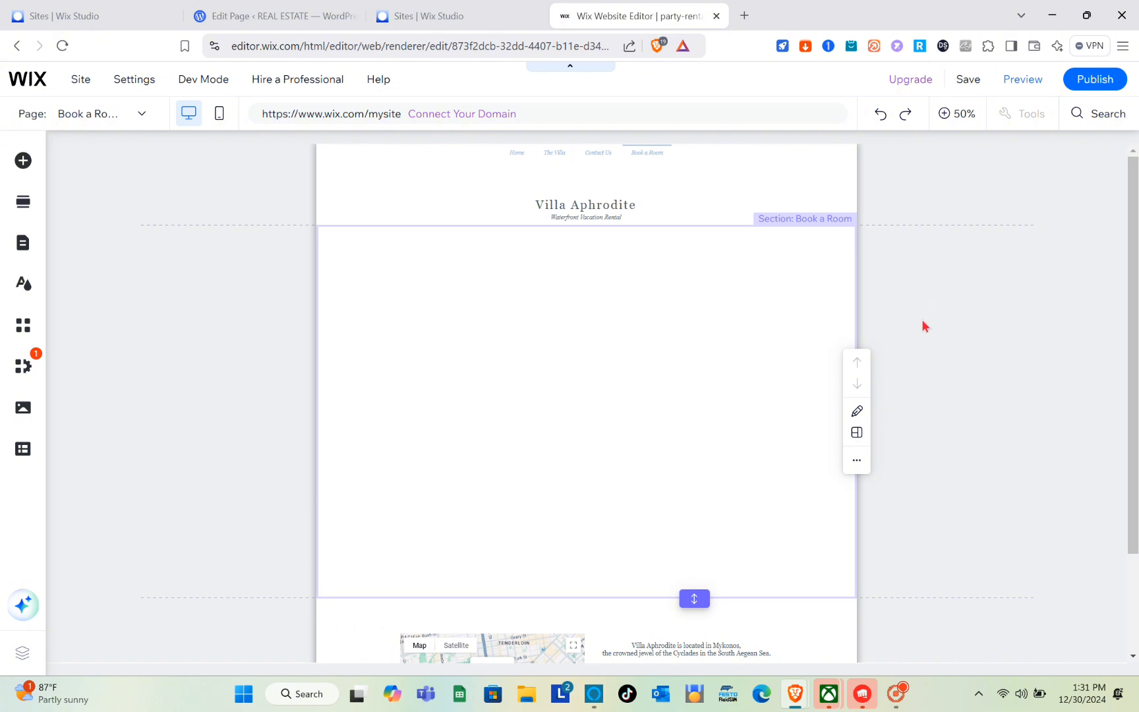
scroll(703, 409, down, 1)
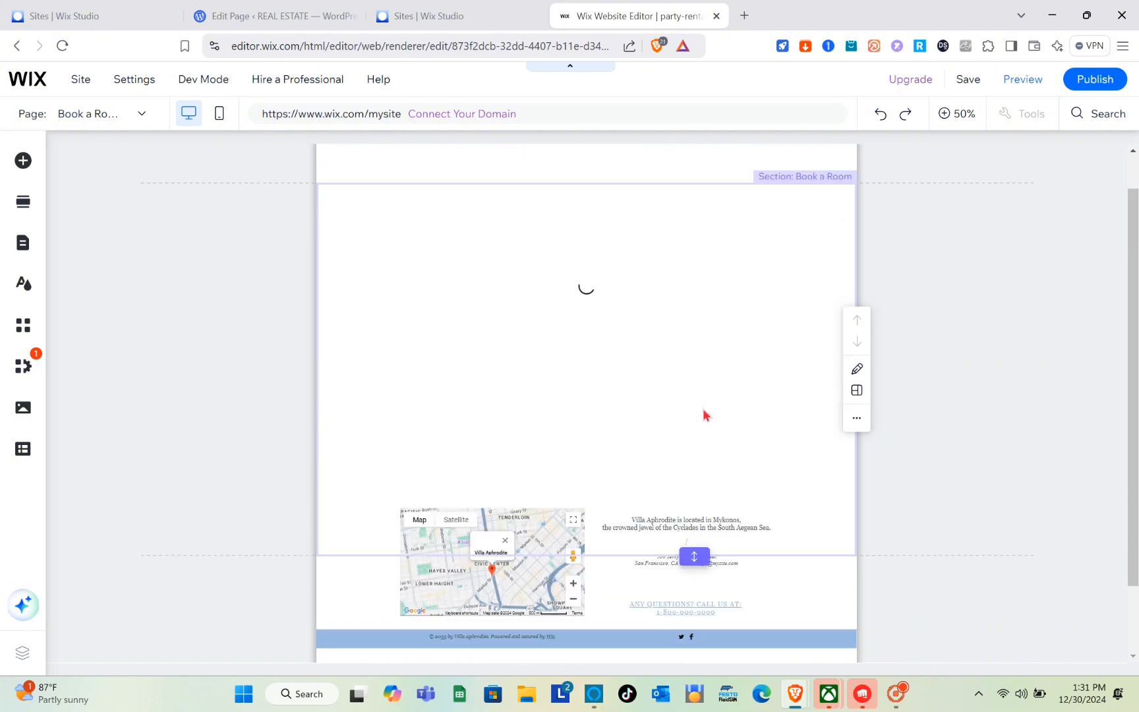
scroll(703, 415, up, 1)
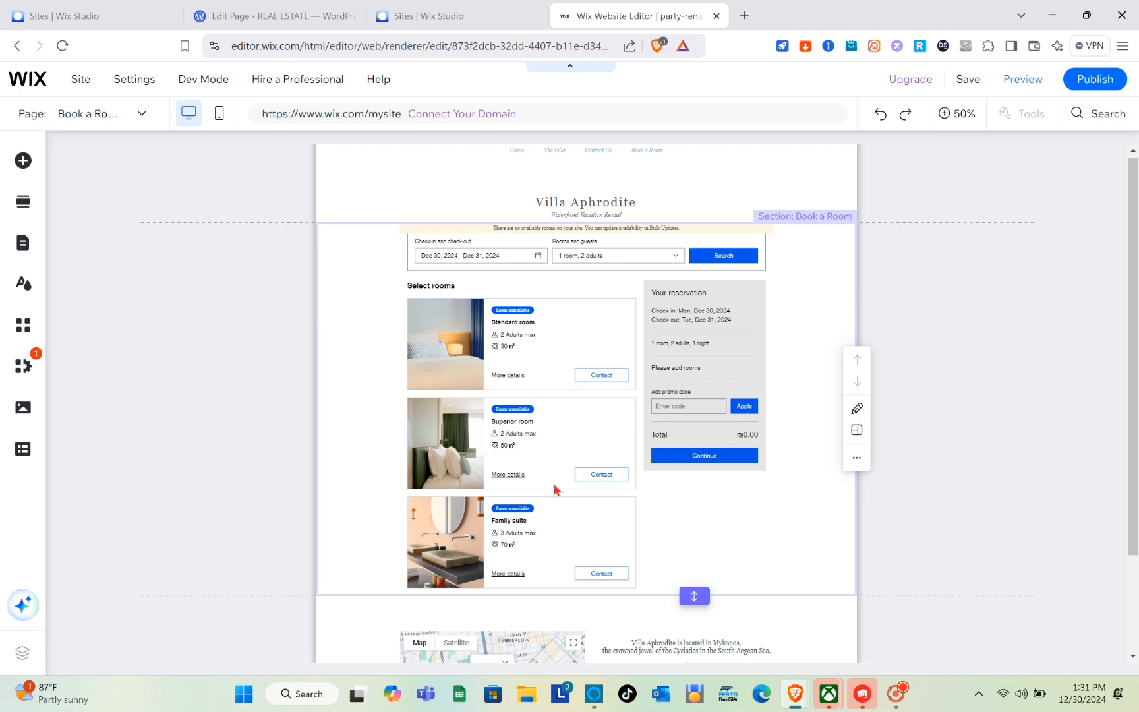
Open the management of the page's room booking widget and start the Wix Hotels setup, agreeing to add the app.
mouse_move(968, 89)
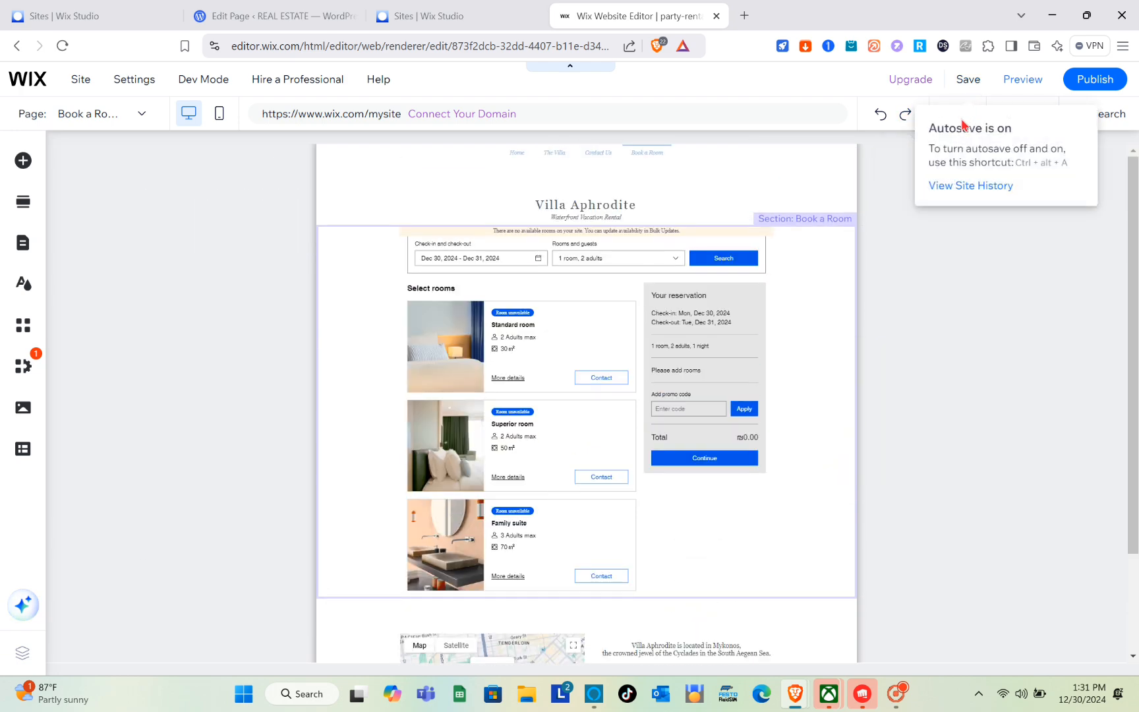
click(957, 116)
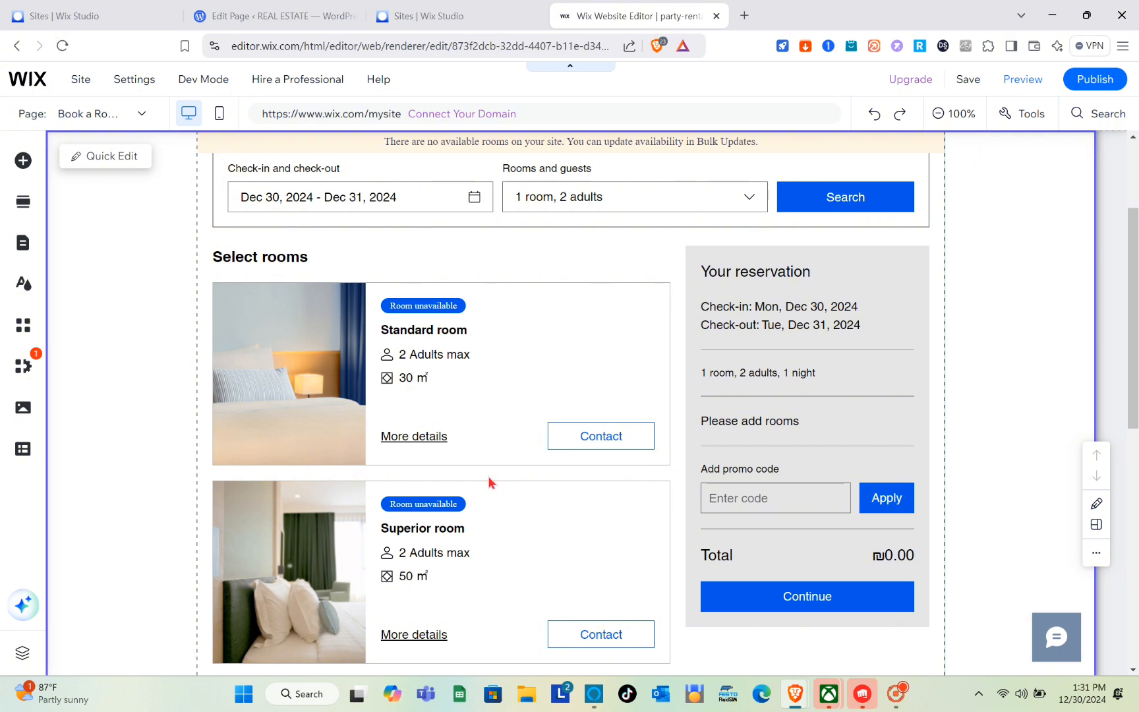
click(487, 476)
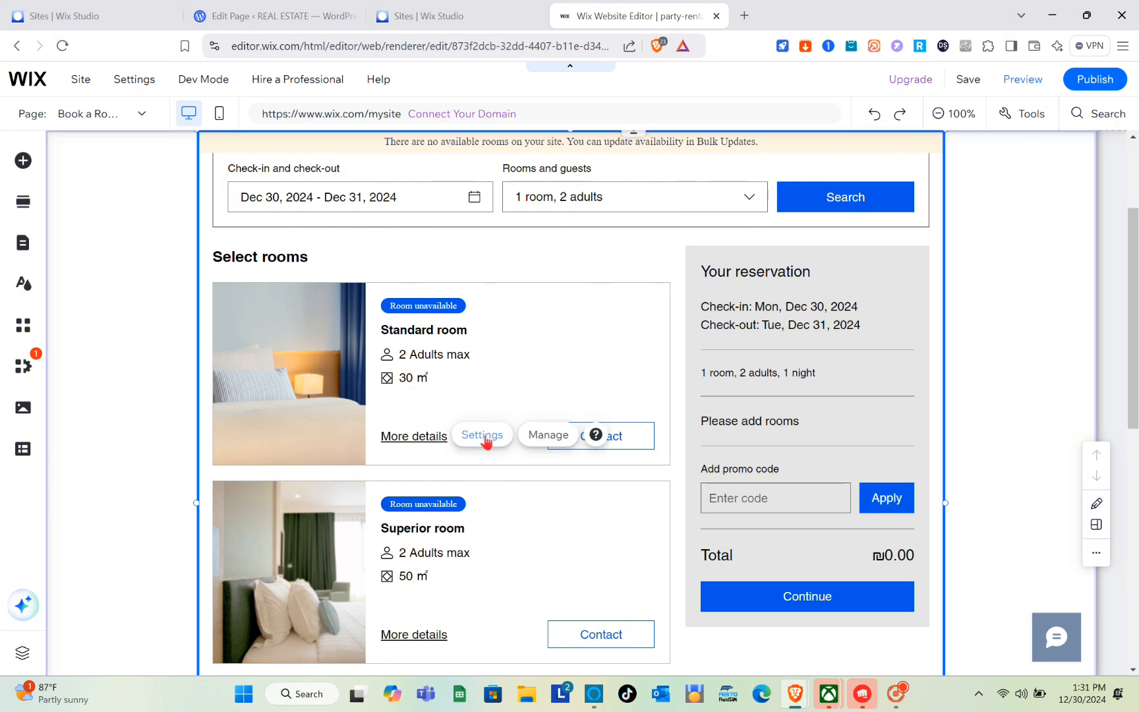
click(539, 436)
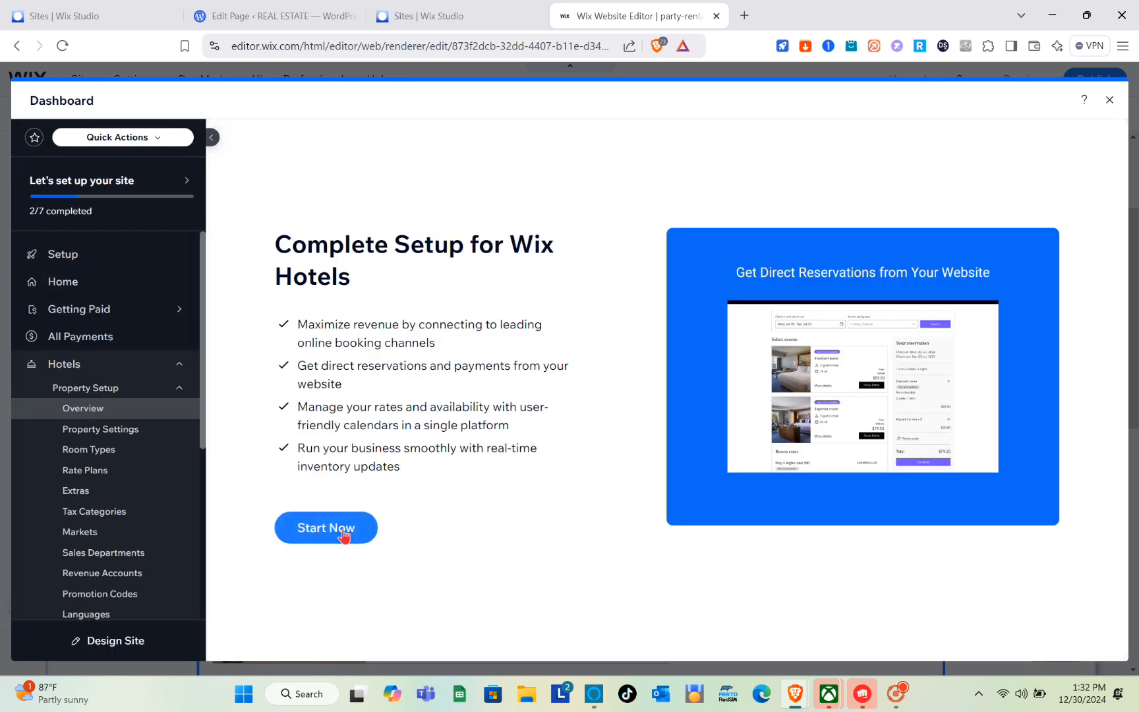
click(344, 528)
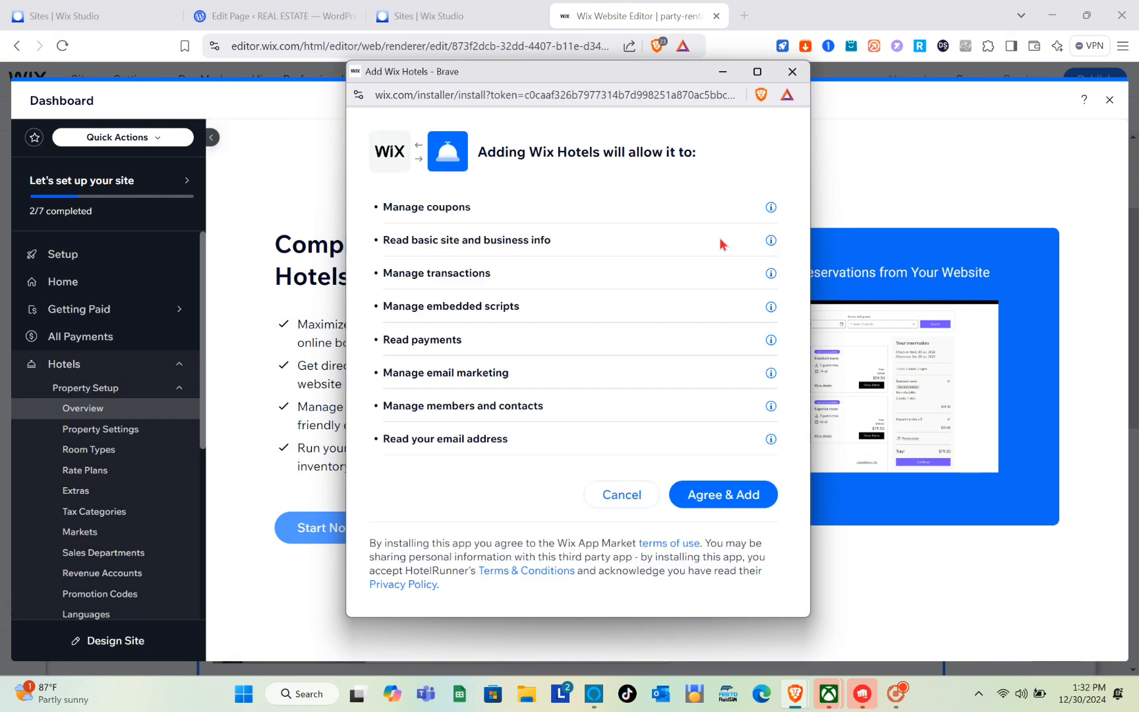
click(724, 496)
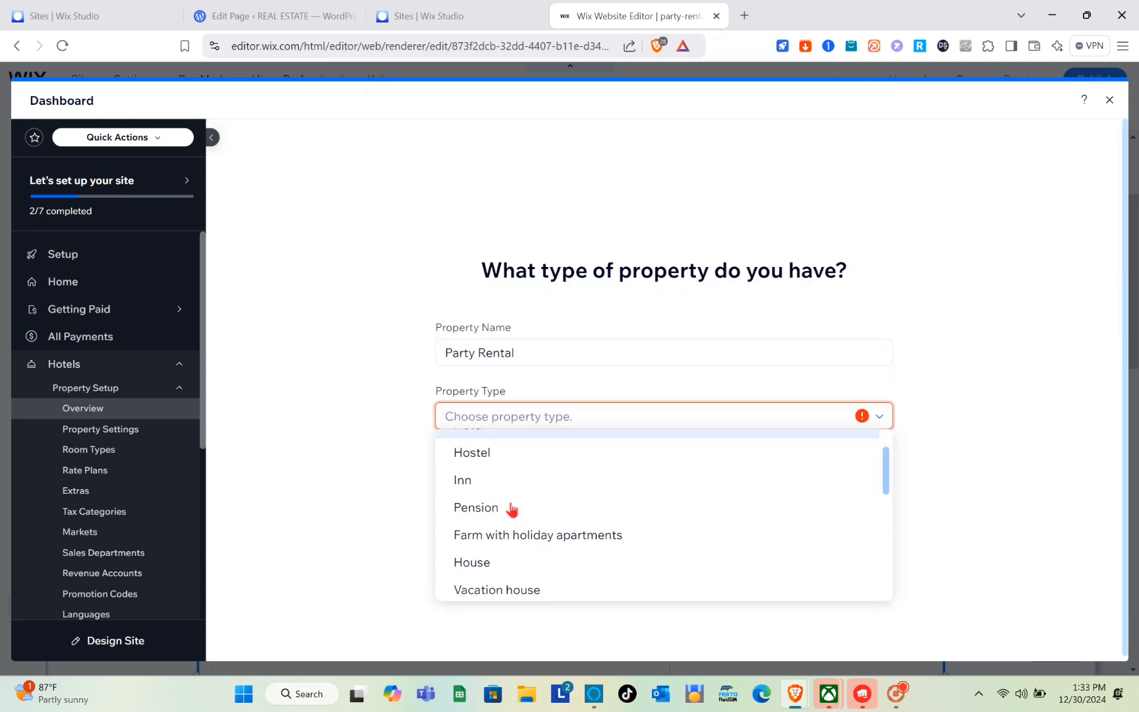
Set the property type of "Party Rental" to "Vacation house" and continue.
scroll(508, 438, down, 1)
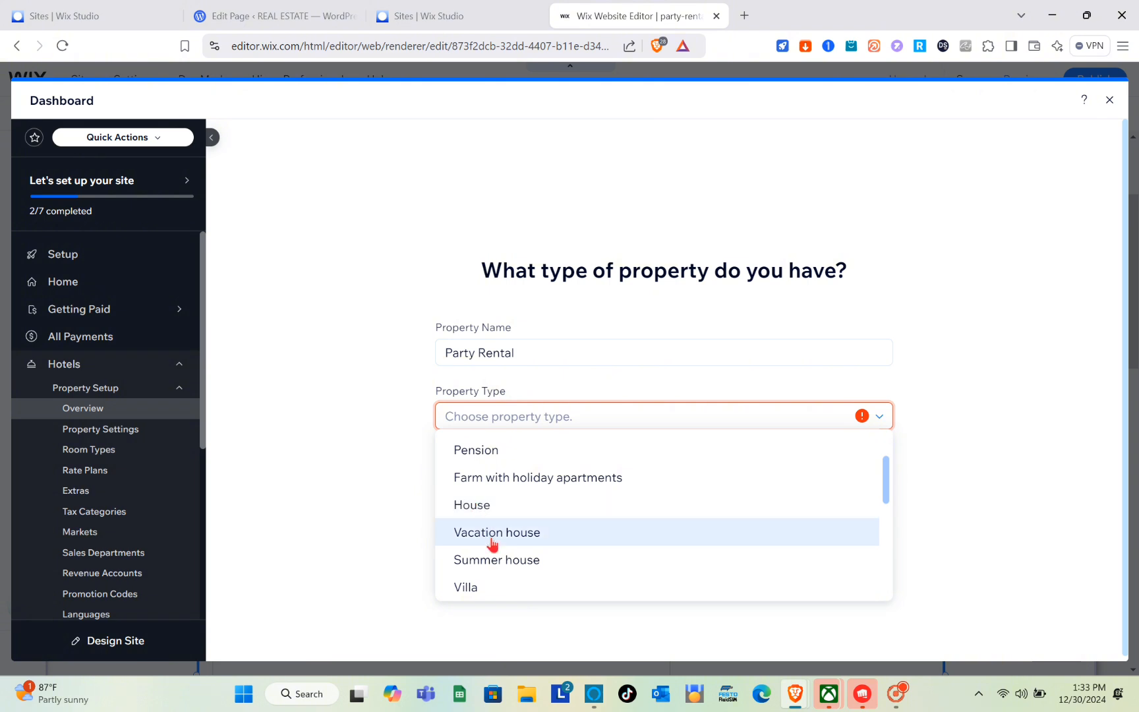
click(493, 541)
click(874, 489)
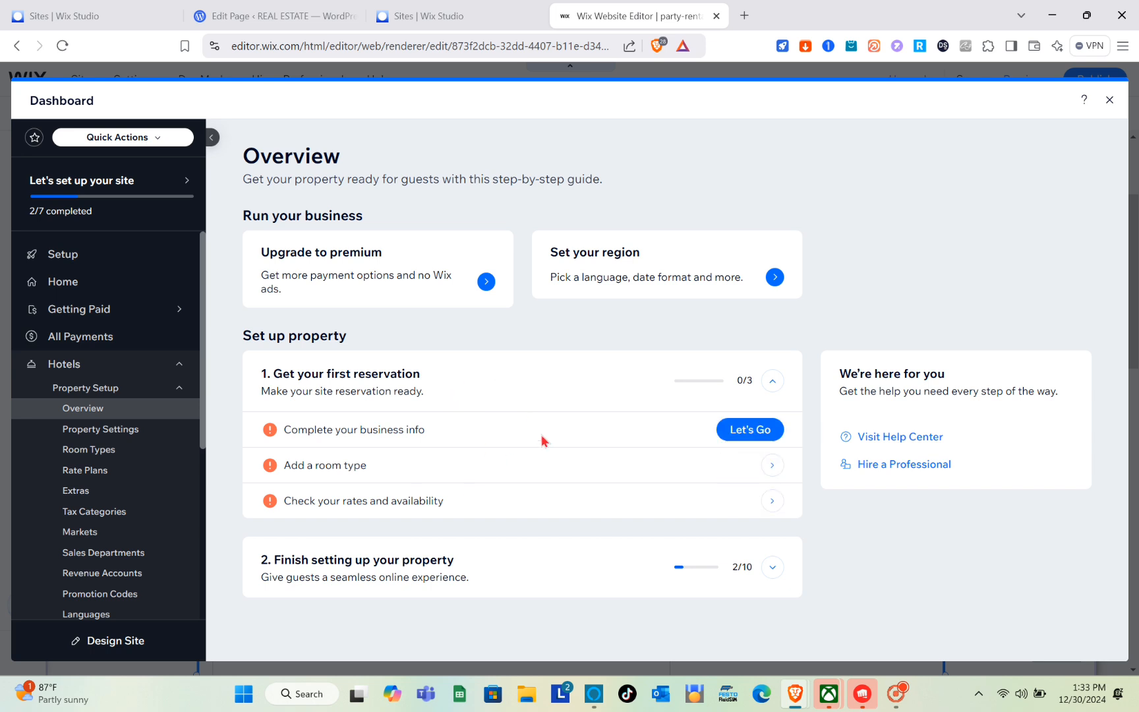
Start creating a room type for the property and choose Penthouse as the kind of room.
click(399, 429)
click(673, 337)
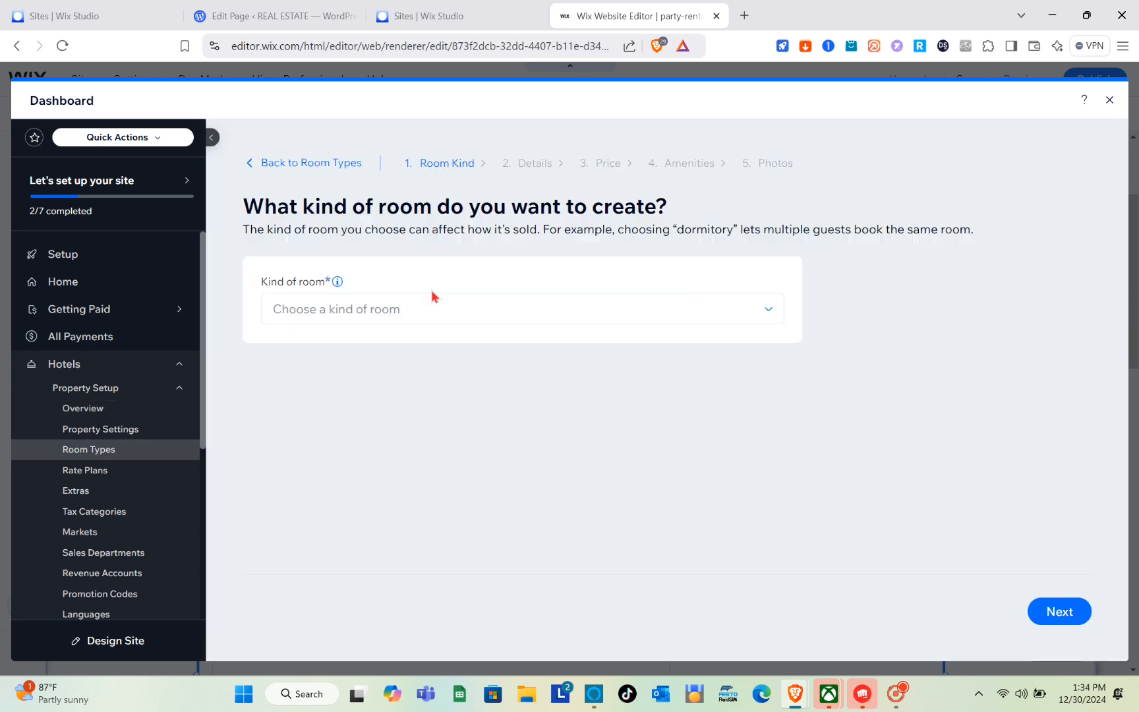
click(432, 299)
scroll(352, 454, down, 6)
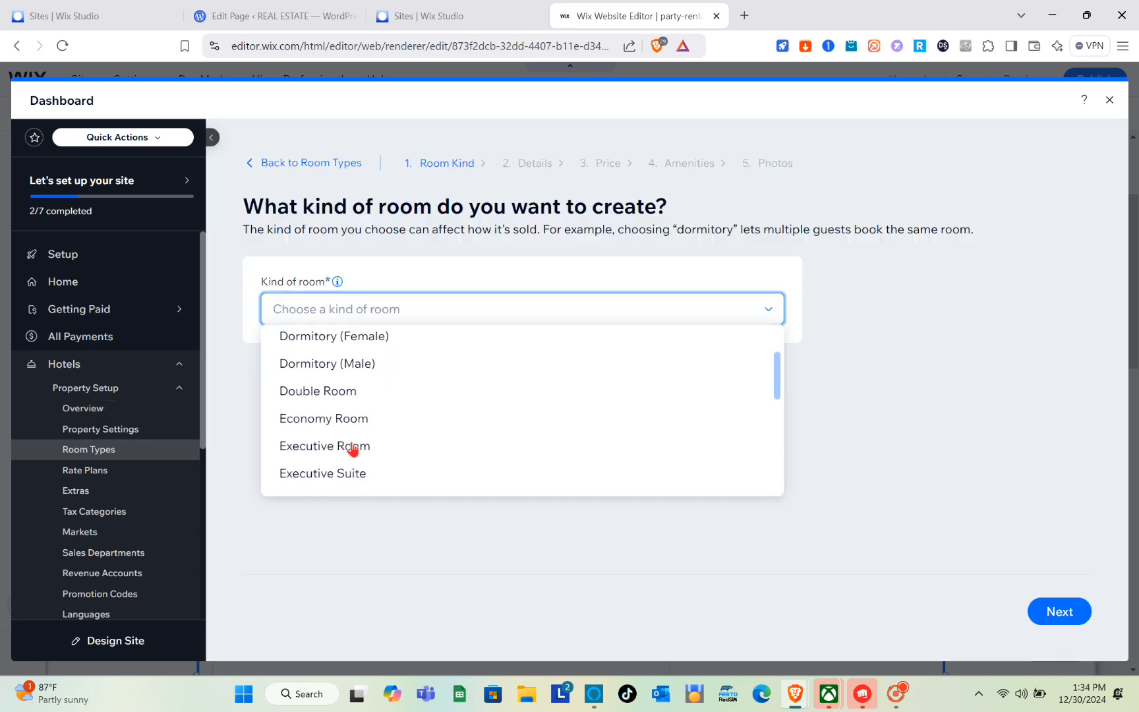
click(543, 414)
click(1047, 616)
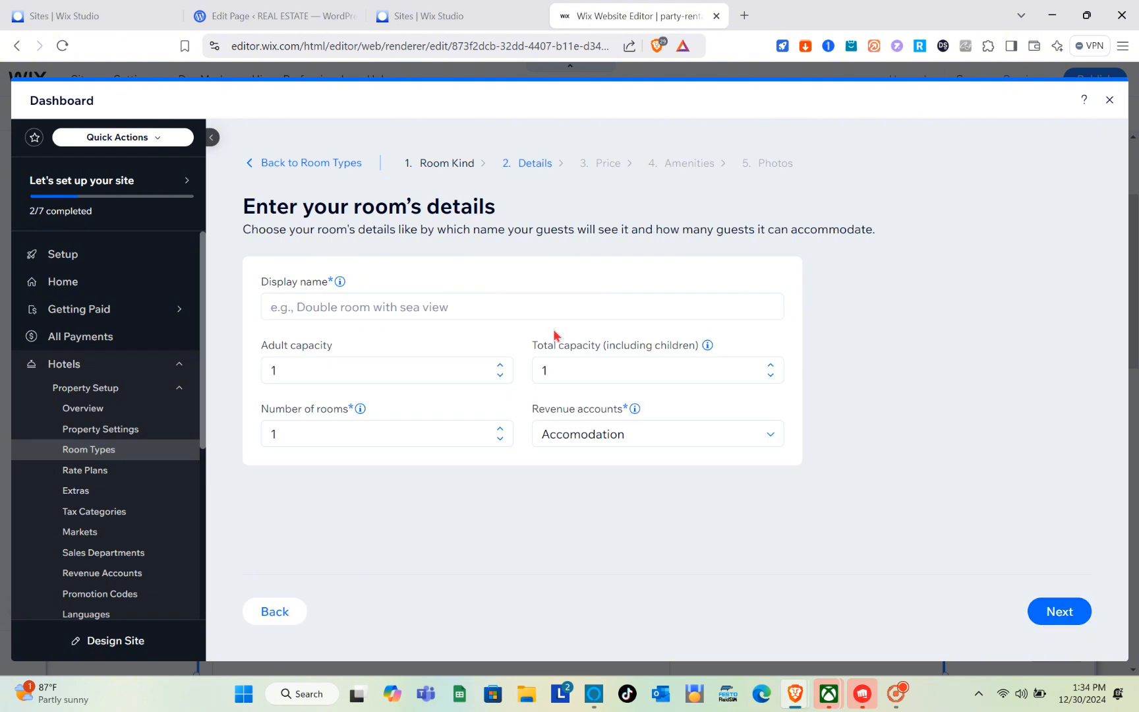
Name the new room type "SKDK", continue to its pricing, and close the dashboard without entering a price.
click(1045, 618)
click(599, 306)
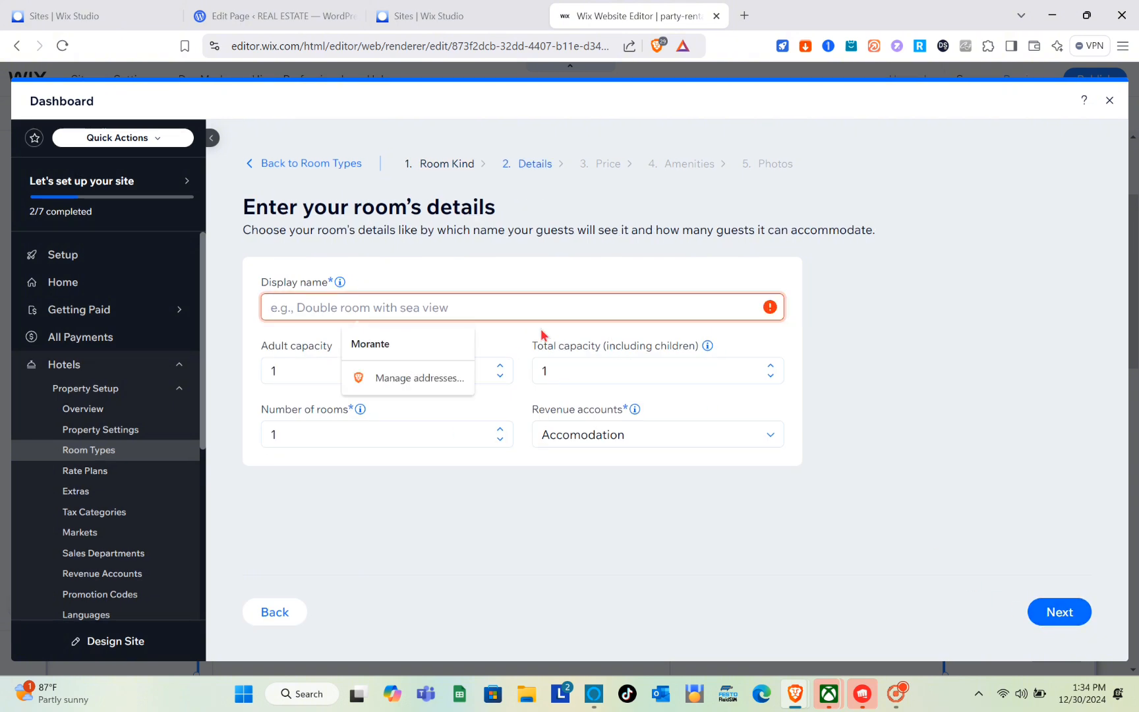
key(Caps_Lock)
text(HAHA)
key(BackSpace)
key(BackSpace)
text(SKDK)
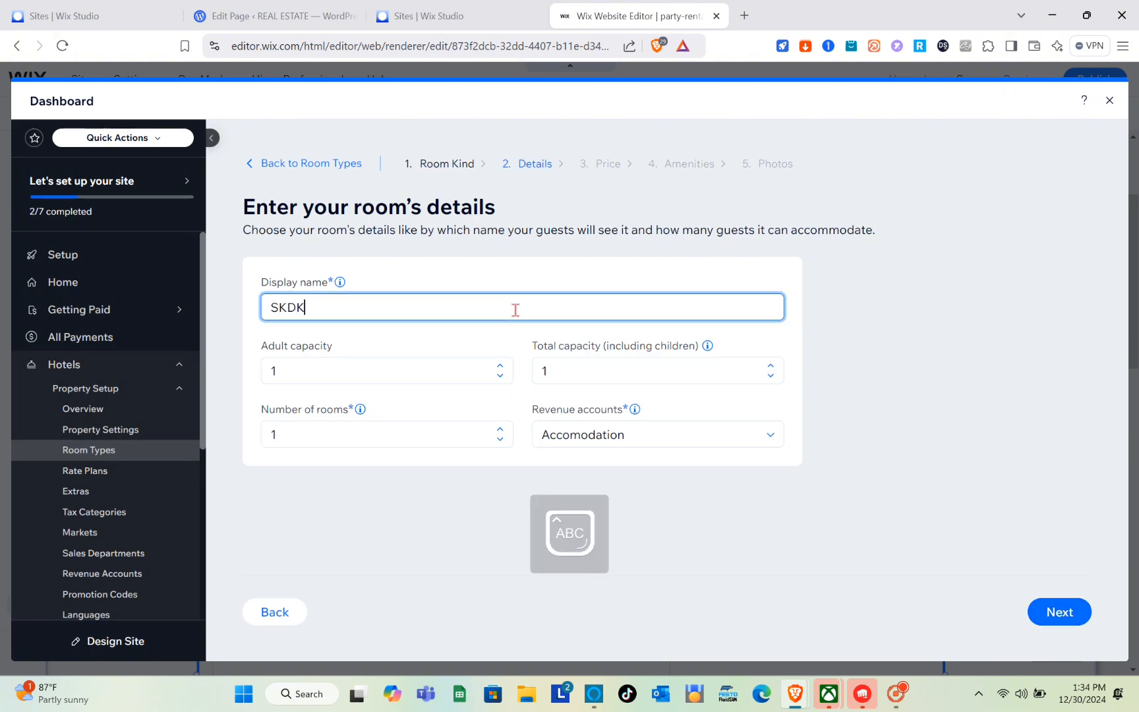
click(1058, 613)
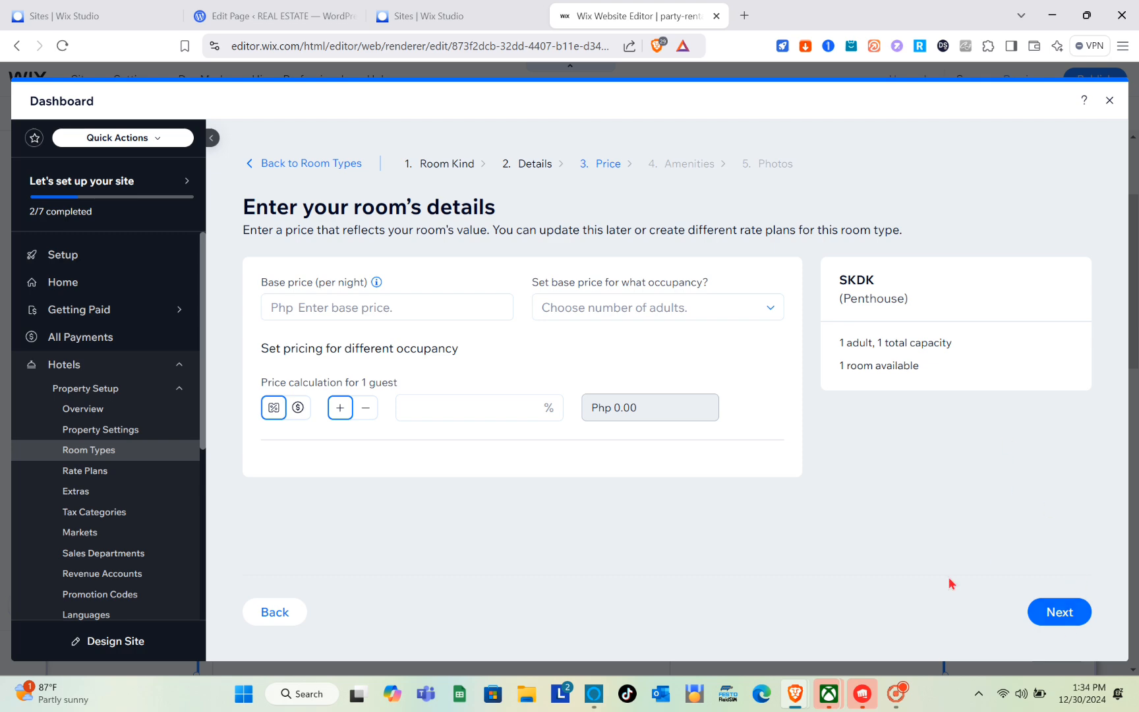
click(1109, 102)
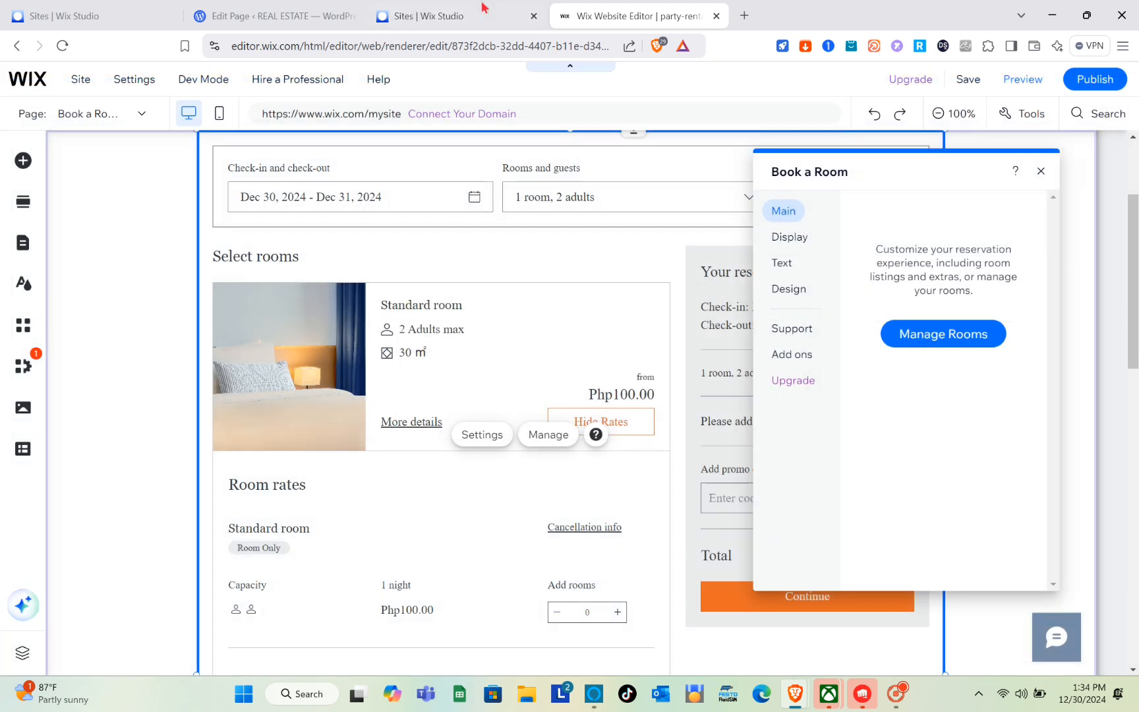
Close the Party Rental editor and try to start designing the House Rental site in the first row of the Wix Studio site list.
click(425, 16)
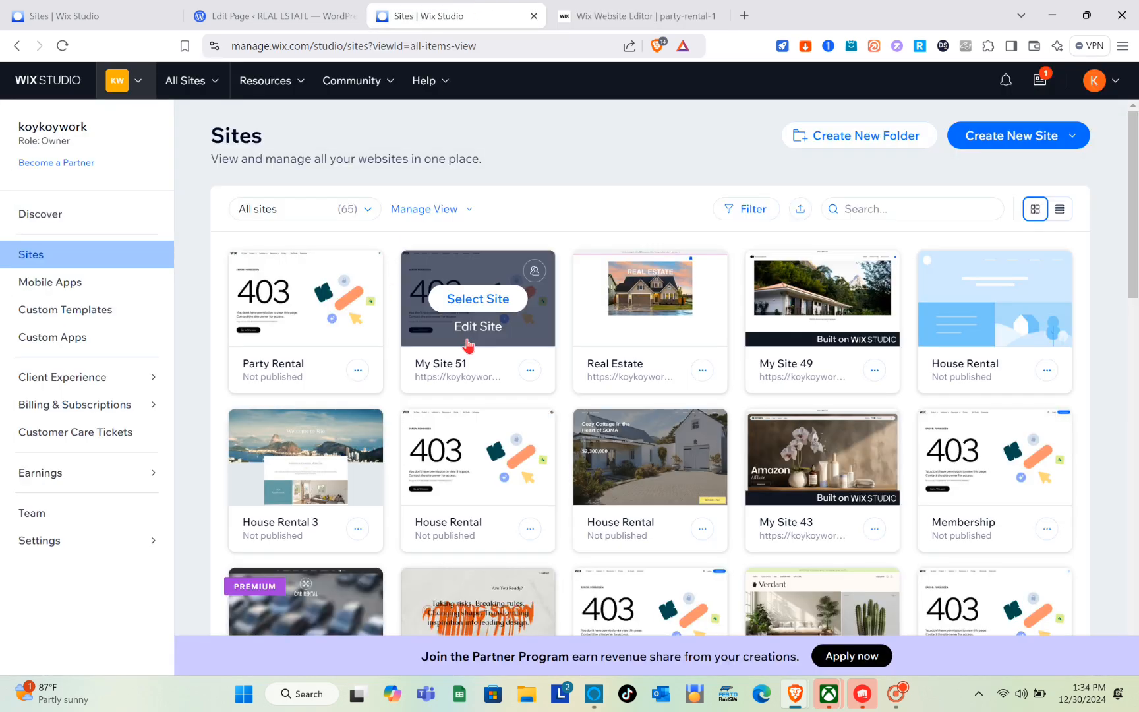
click(989, 336)
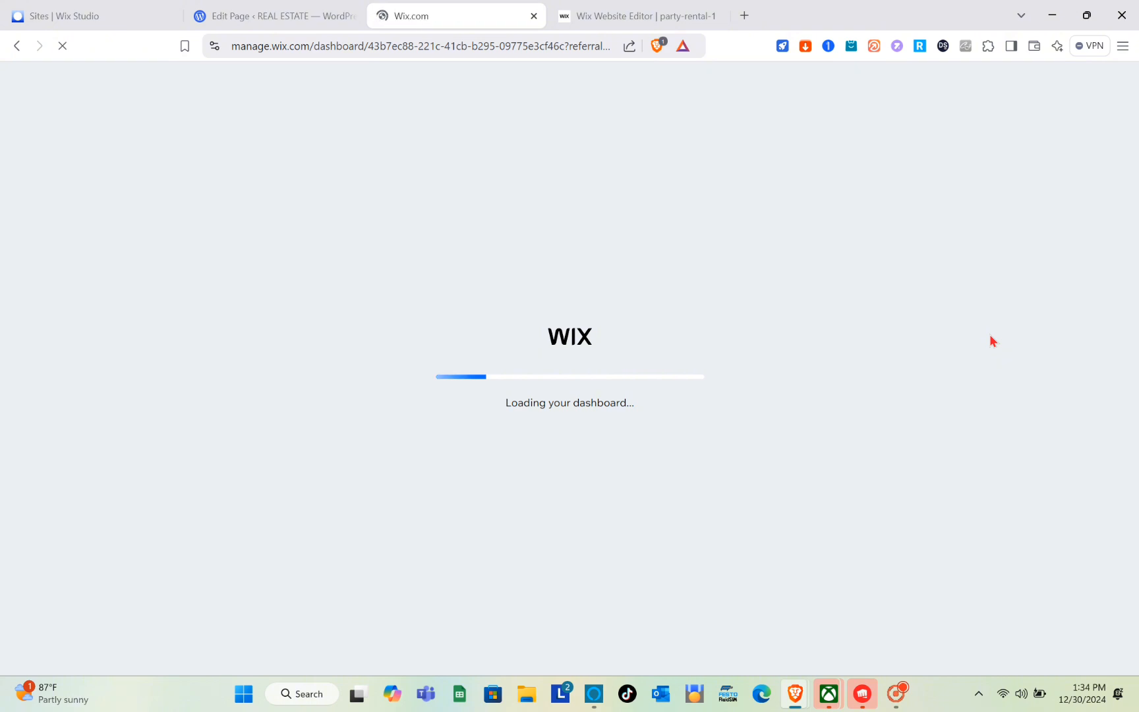
click(715, 15)
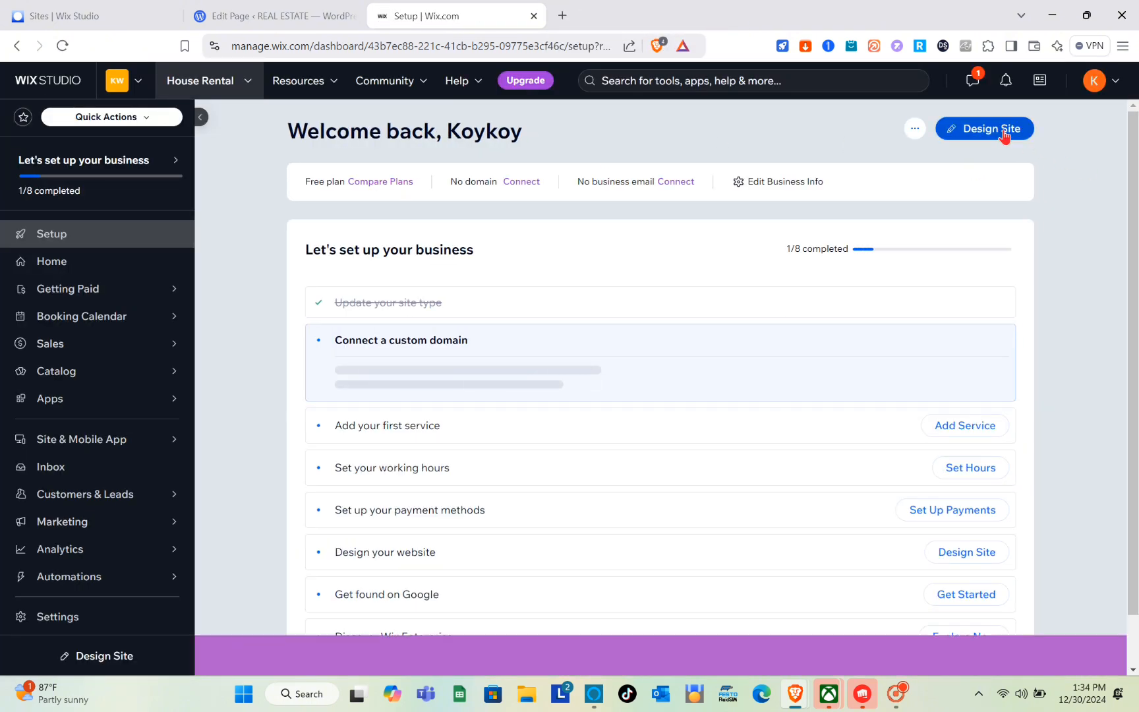
click(1004, 135)
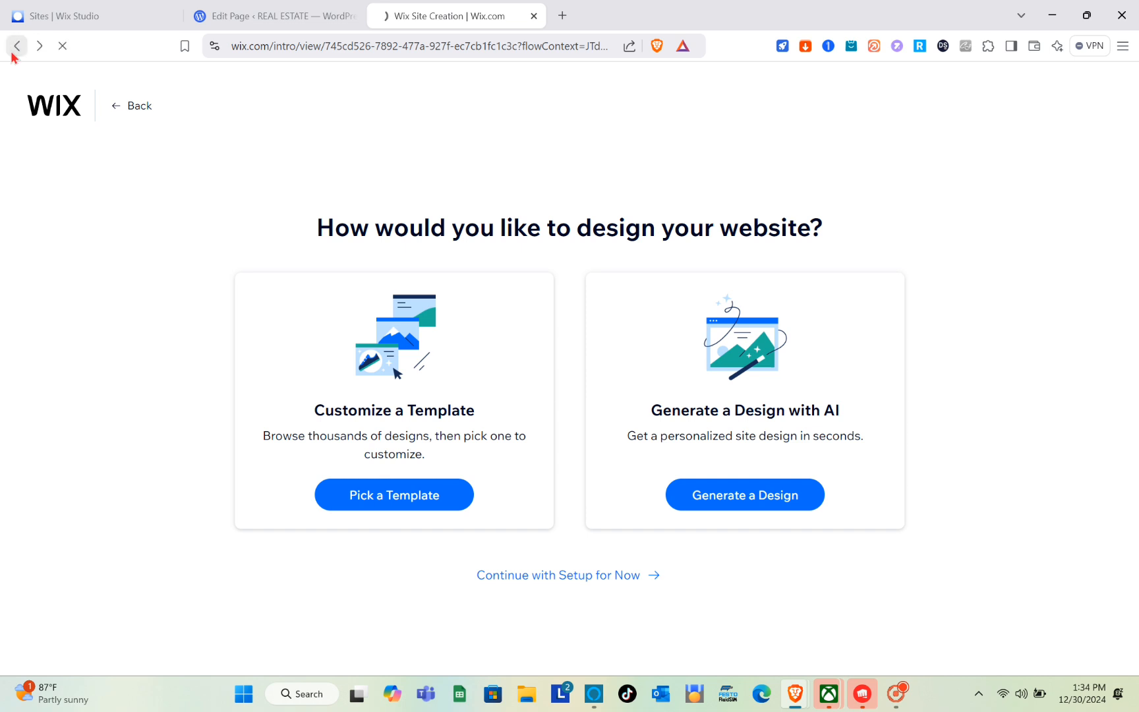
click(16, 46)
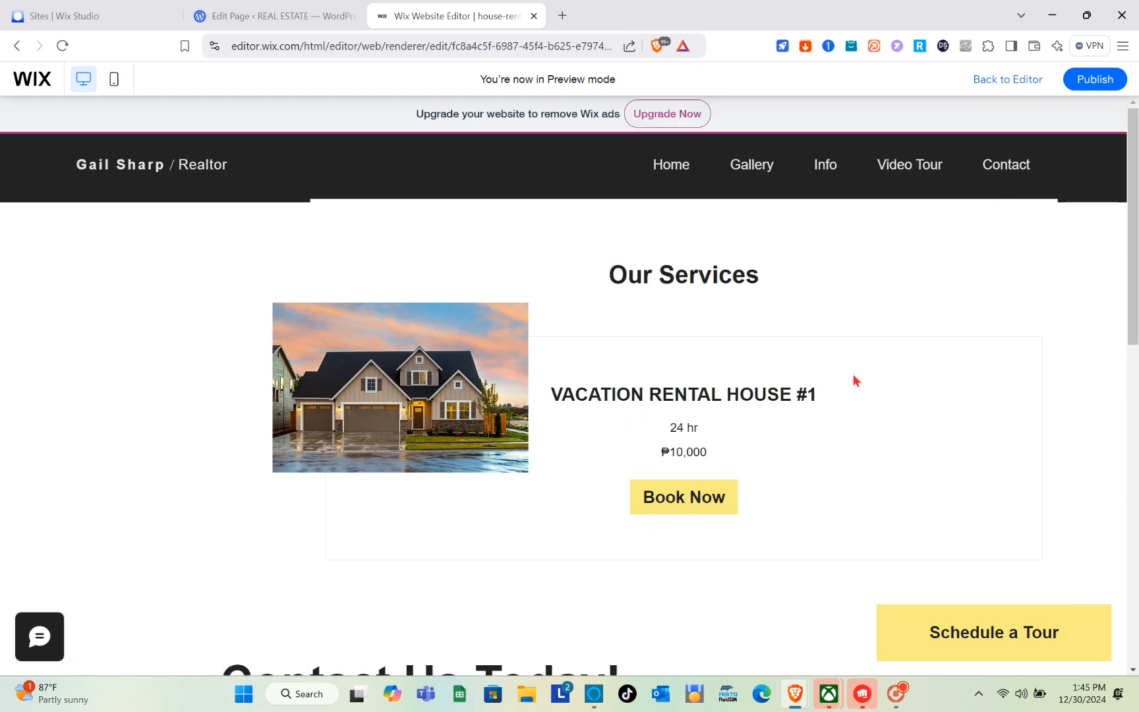
Publish the House Rental site from its preview and look over the live home page.
click(1090, 86)
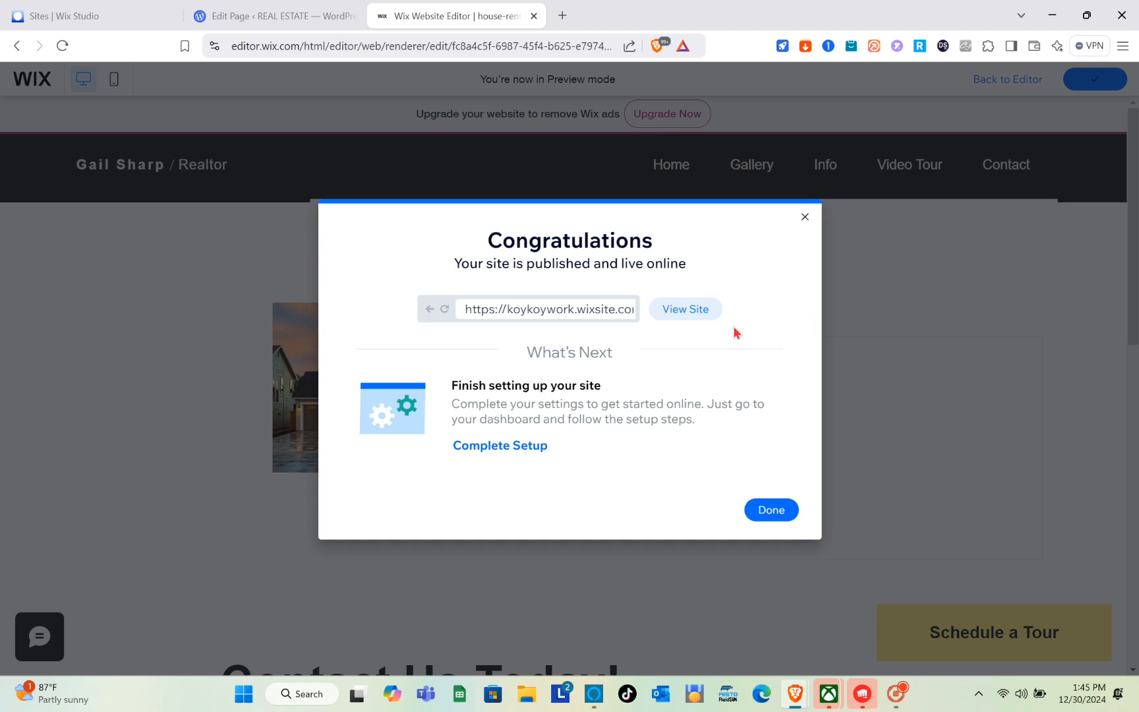
click(690, 315)
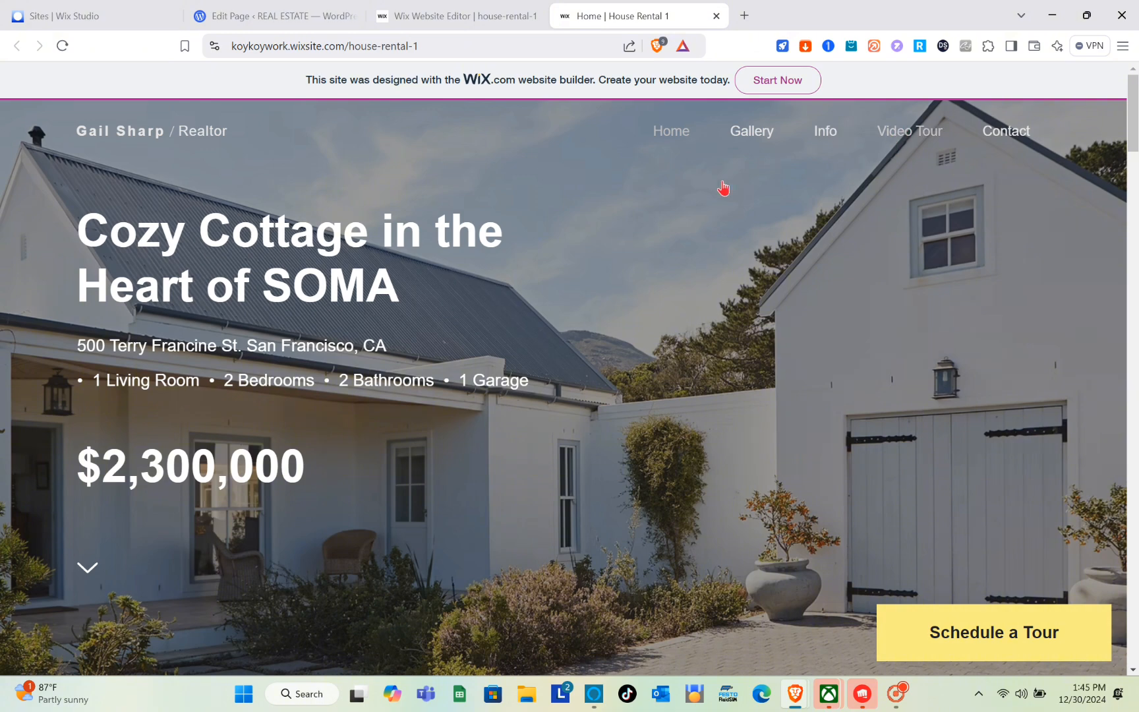
scroll(717, 196, down, 3)
scroll(715, 197, up, 3)
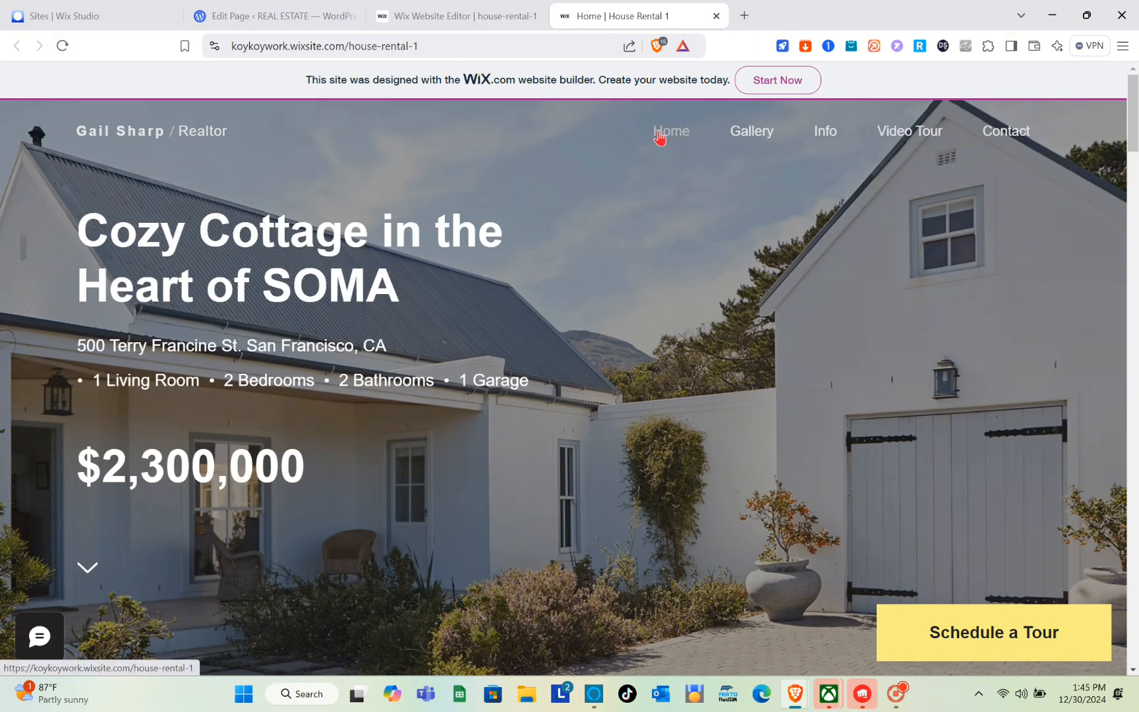
scroll(690, 324, down, 5)
scroll(690, 324, up, 5)
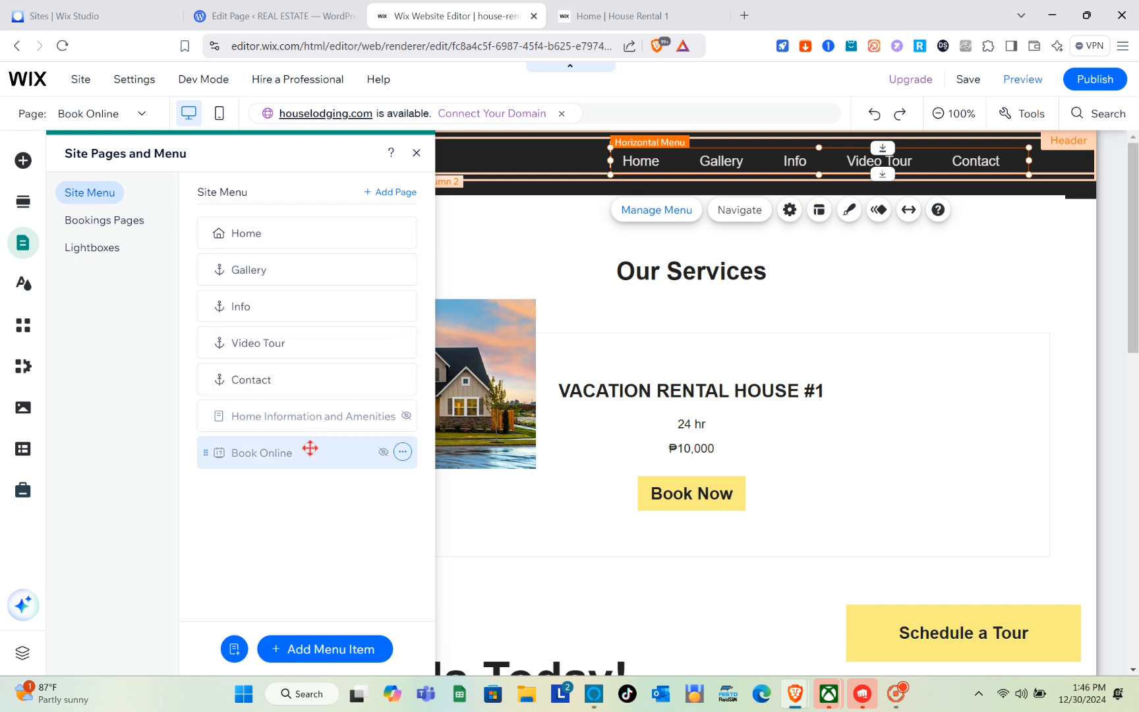
Show the Book Online page in the site menu and hide the Contact item from it.
click(403, 453)
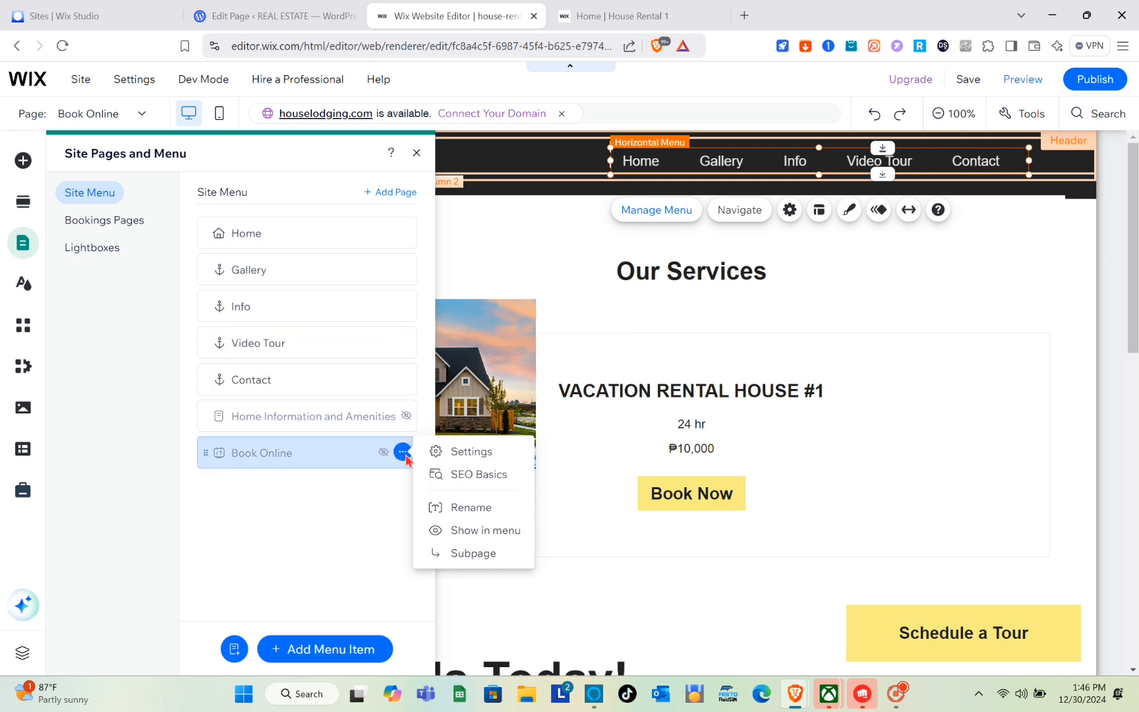
click(451, 530)
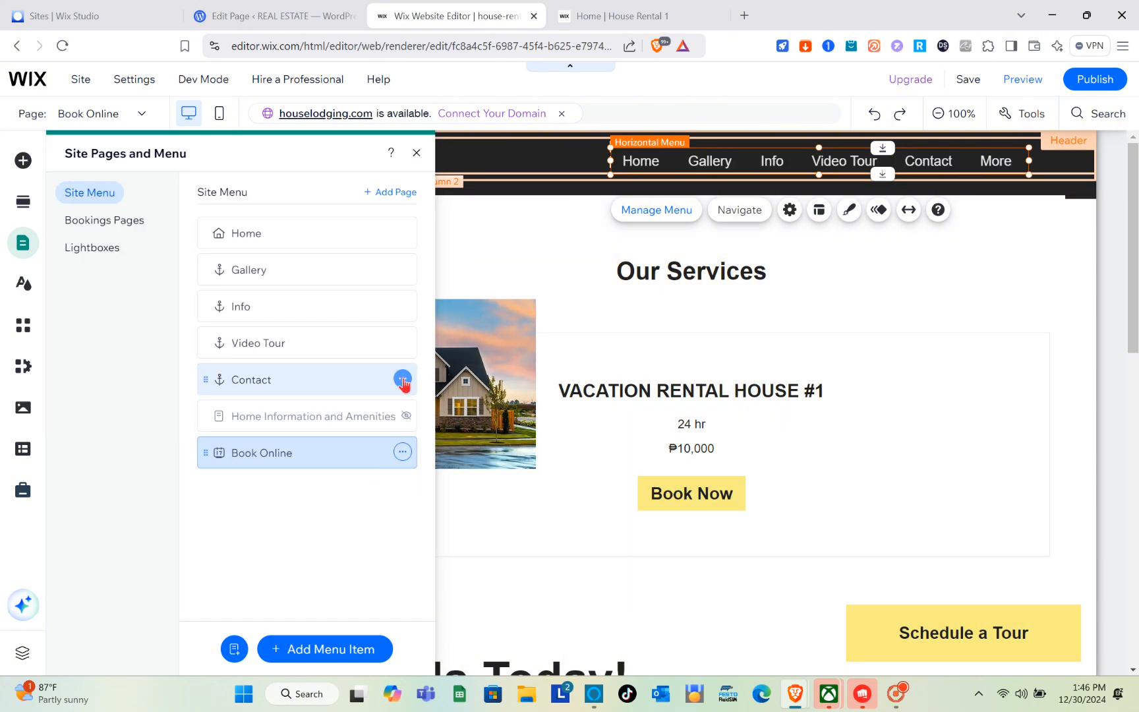
click(403, 379)
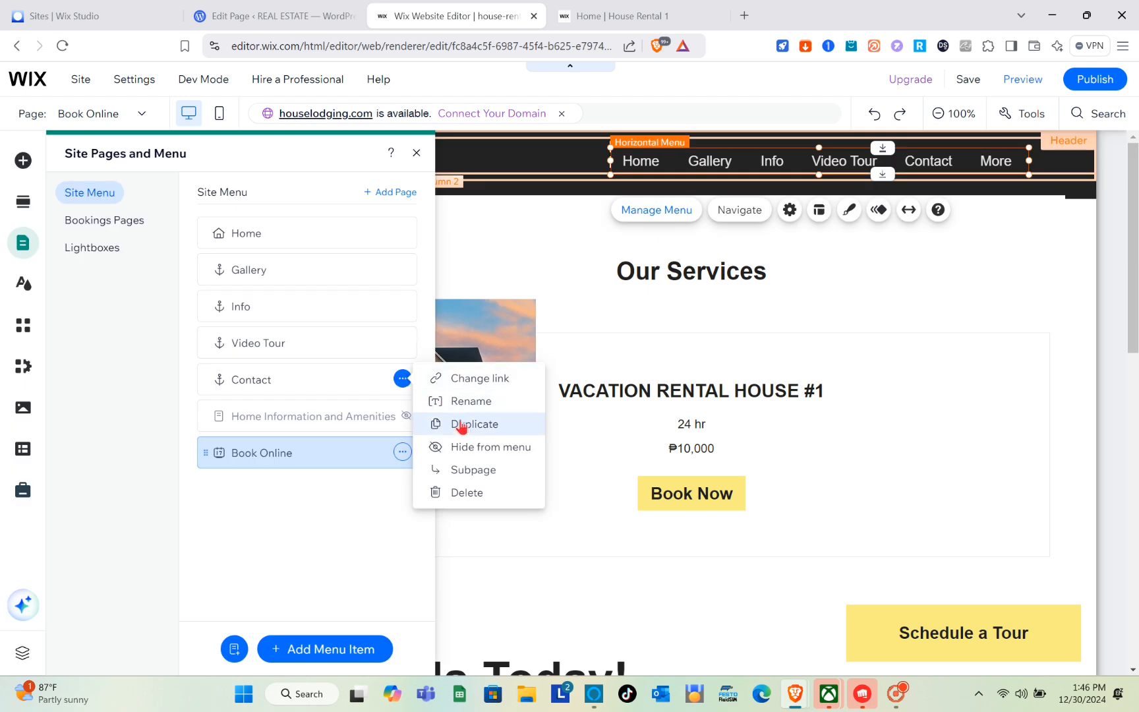
click(468, 453)
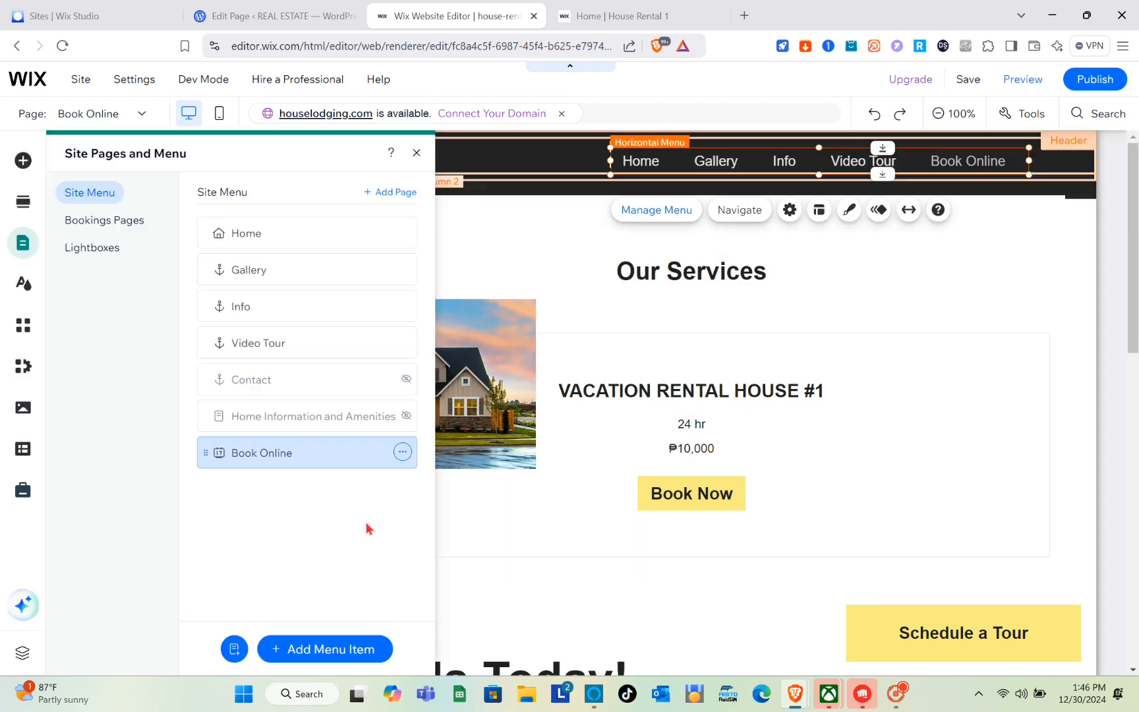
Publish the menu changes and open the Book Online page on the live site, closing the outdated copy of the site.
click(1089, 85)
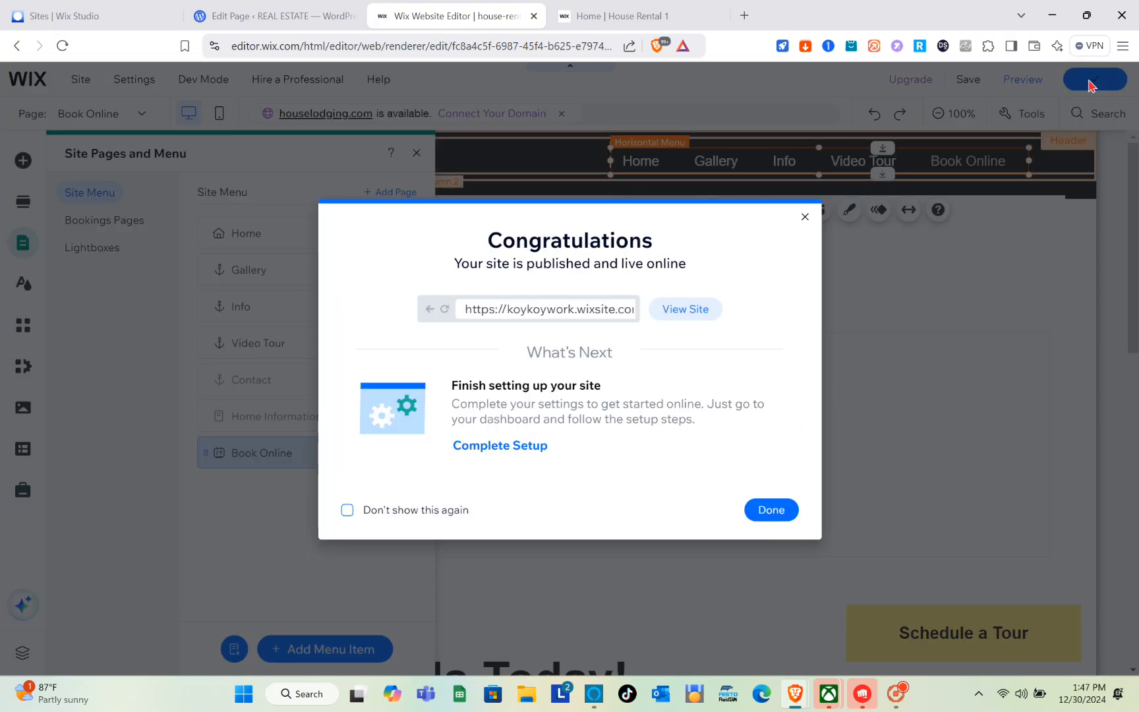
click(691, 310)
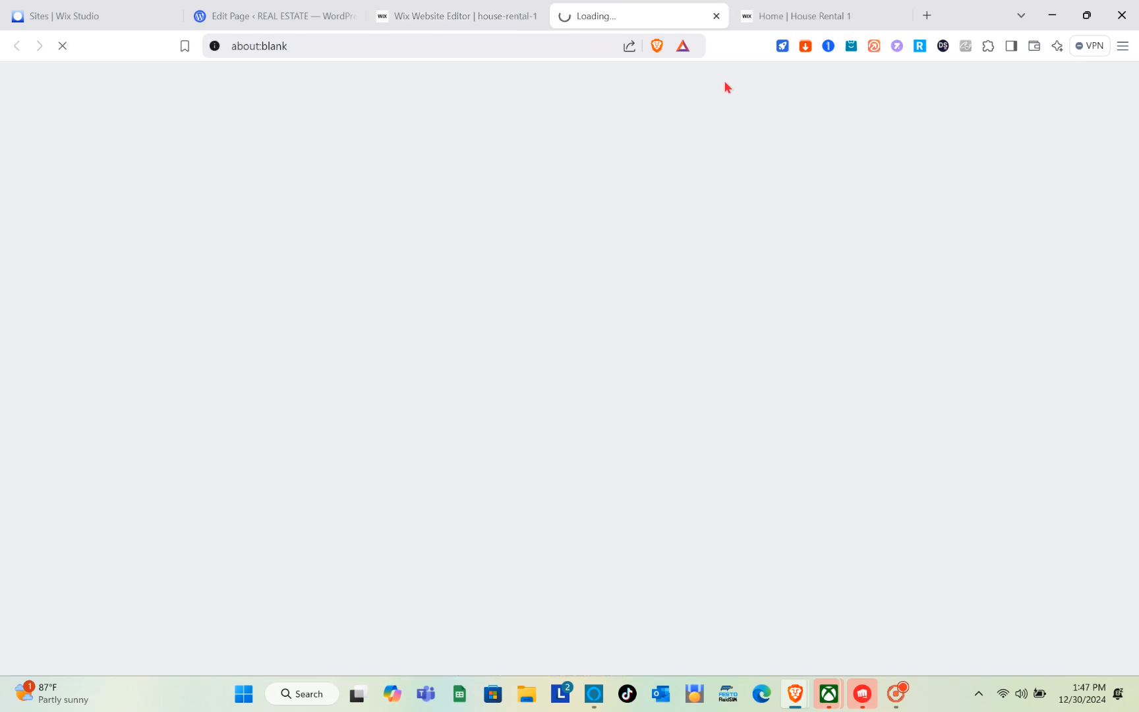
click(898, 16)
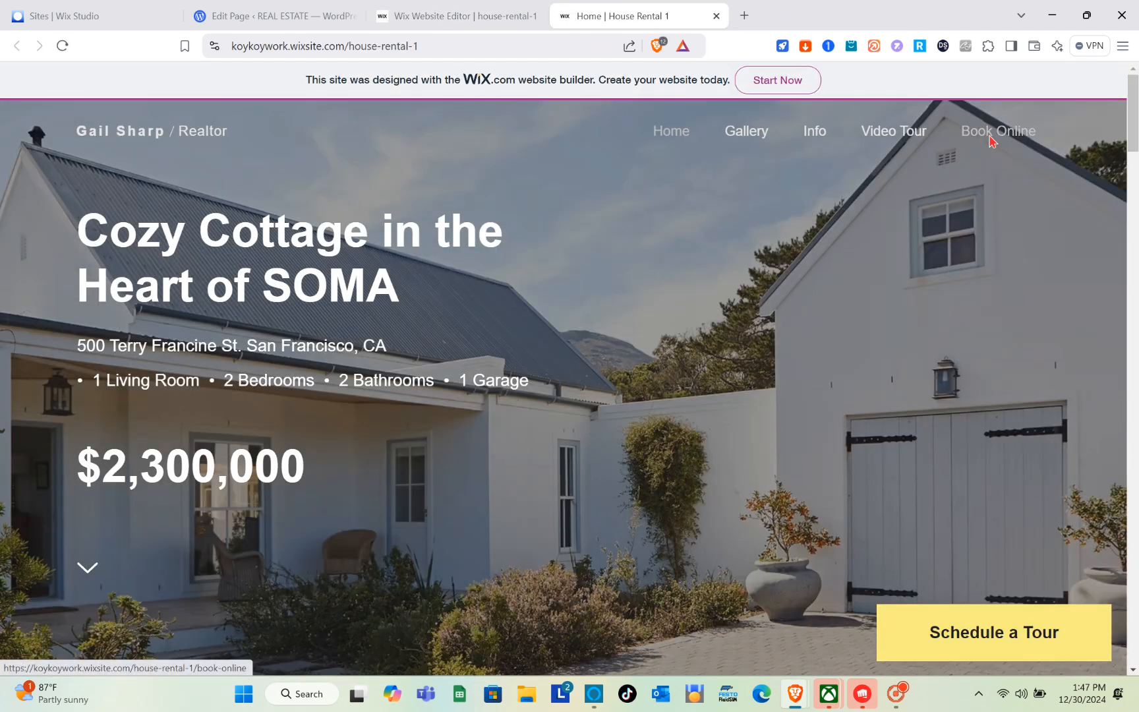
click(992, 141)
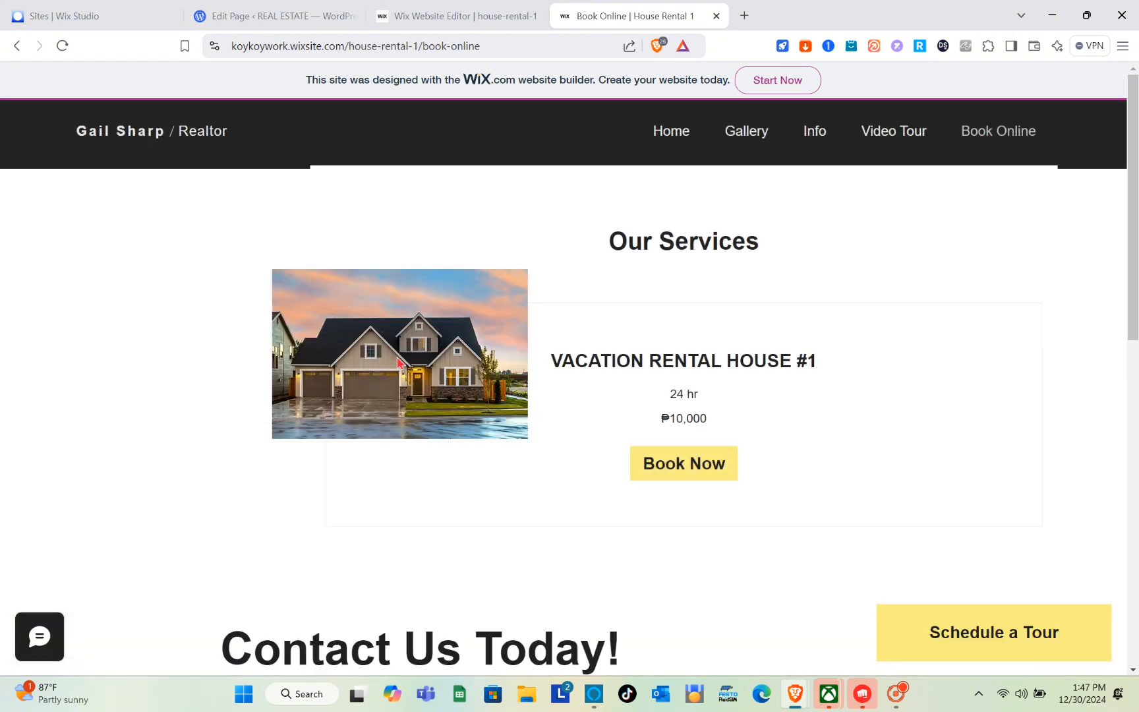
Copy the Book Online page's link and set it as the link of the first house's BOOK NOW button on the WordPress VACATION RENTAL page.
click(629, 46)
click(515, 165)
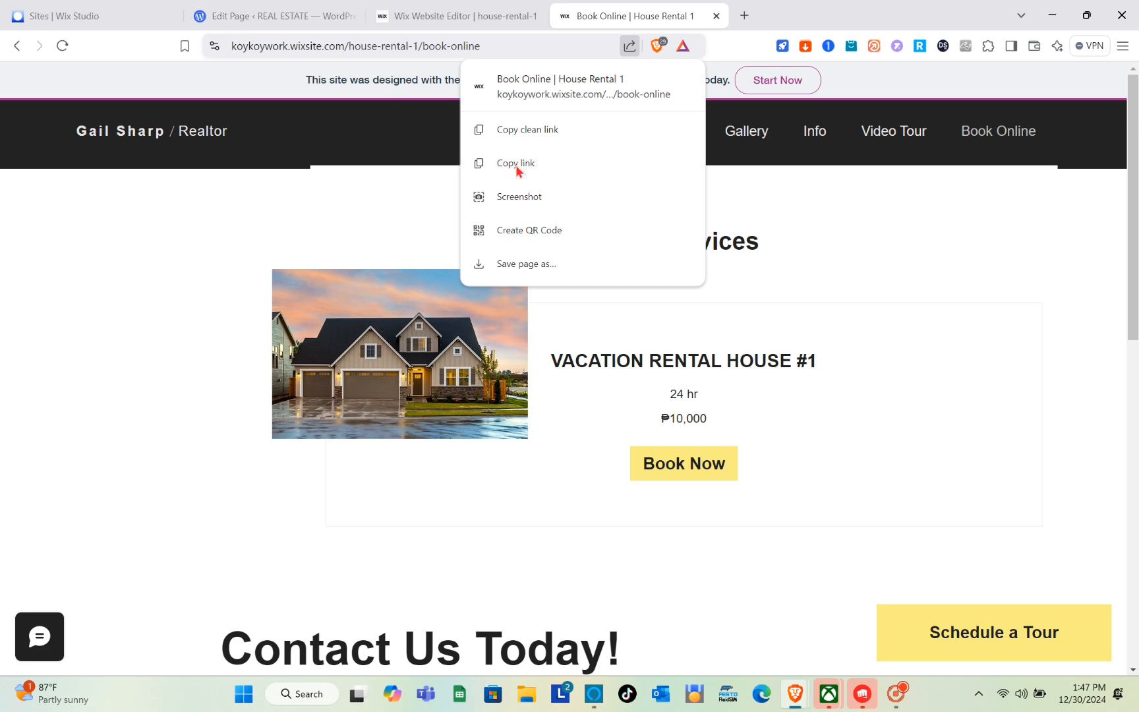
click(315, 8)
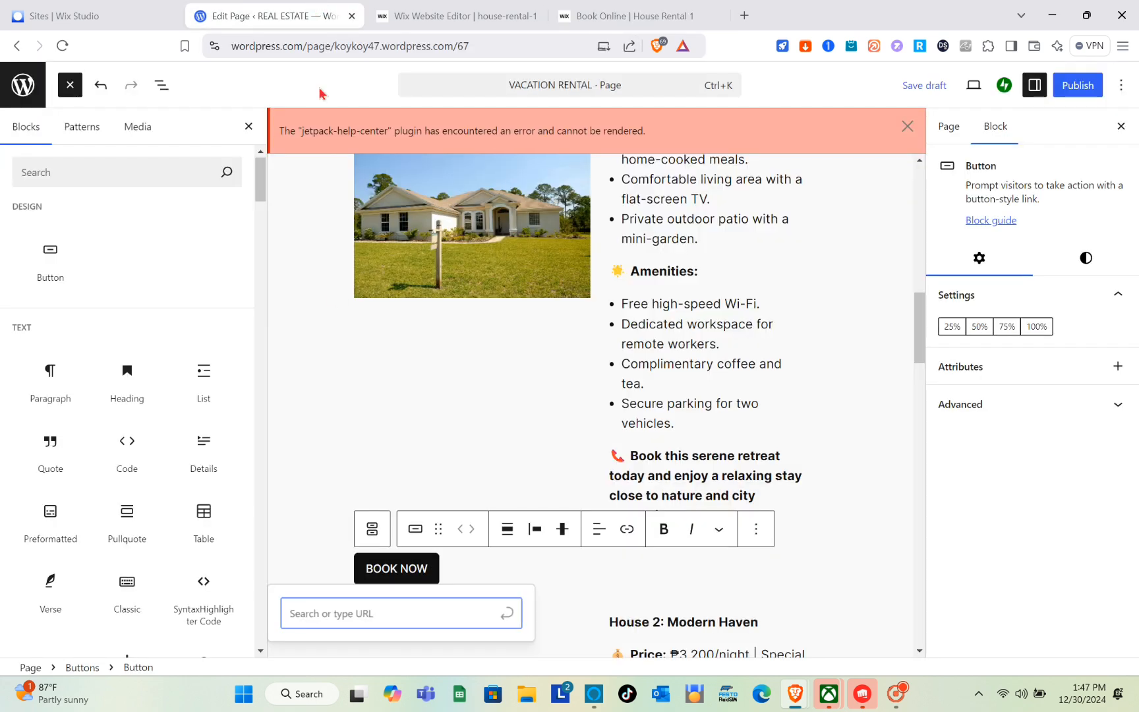
right_click(377, 619)
click(404, 429)
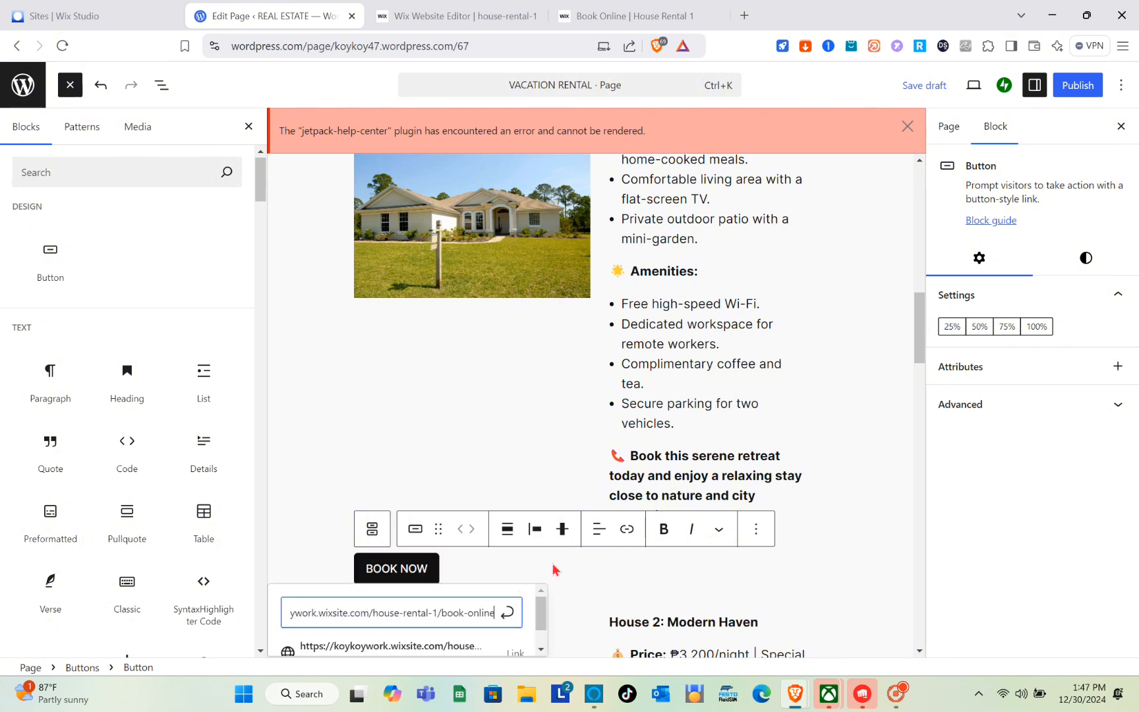
key(Return)
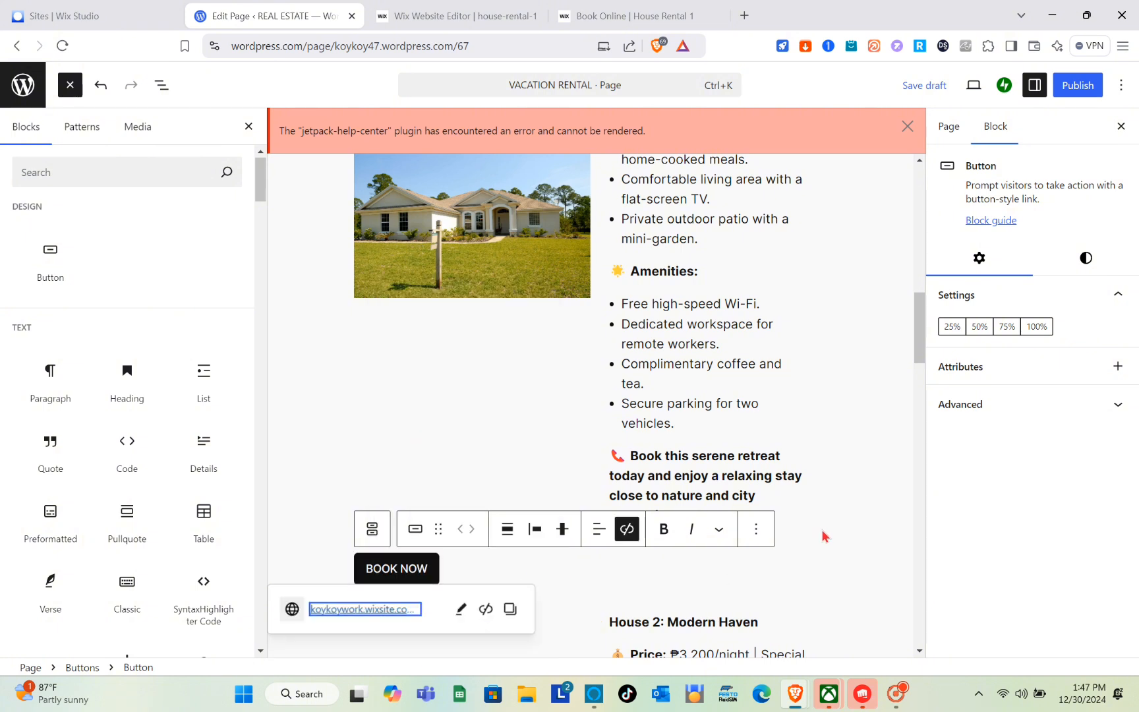
click(860, 442)
Publish the VACATION RENTAL page with public visibility, dismiss the plugin error, and open the published page.
click(1078, 85)
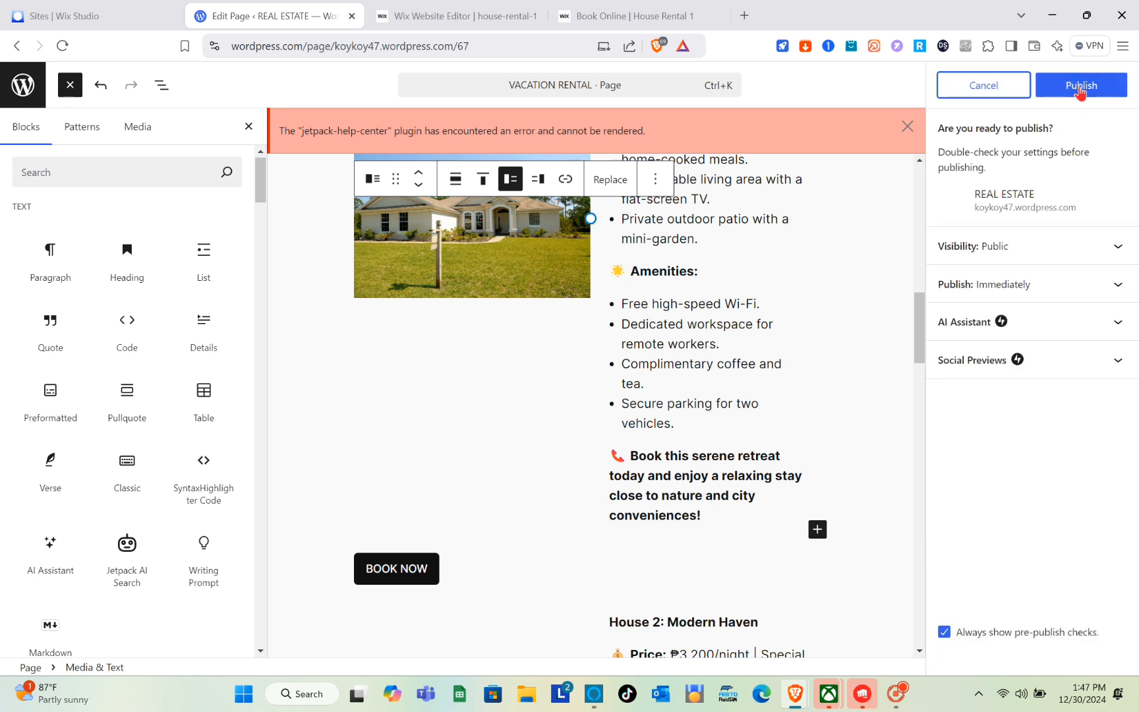
click(1078, 92)
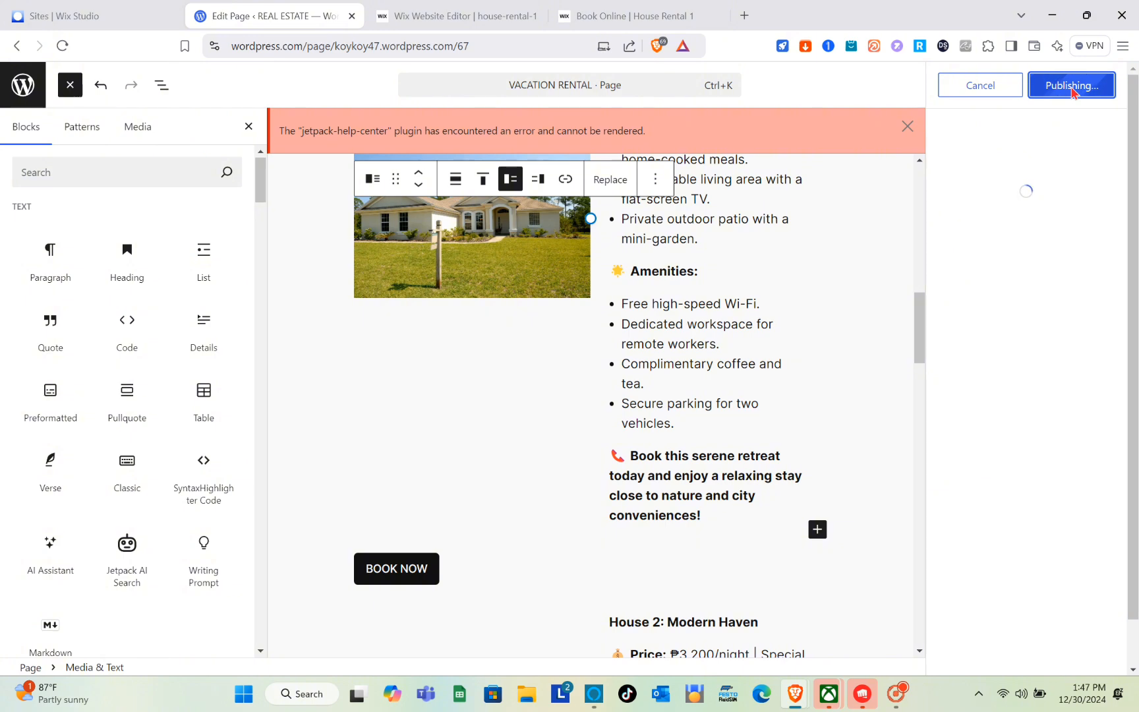
click(907, 126)
click(986, 261)
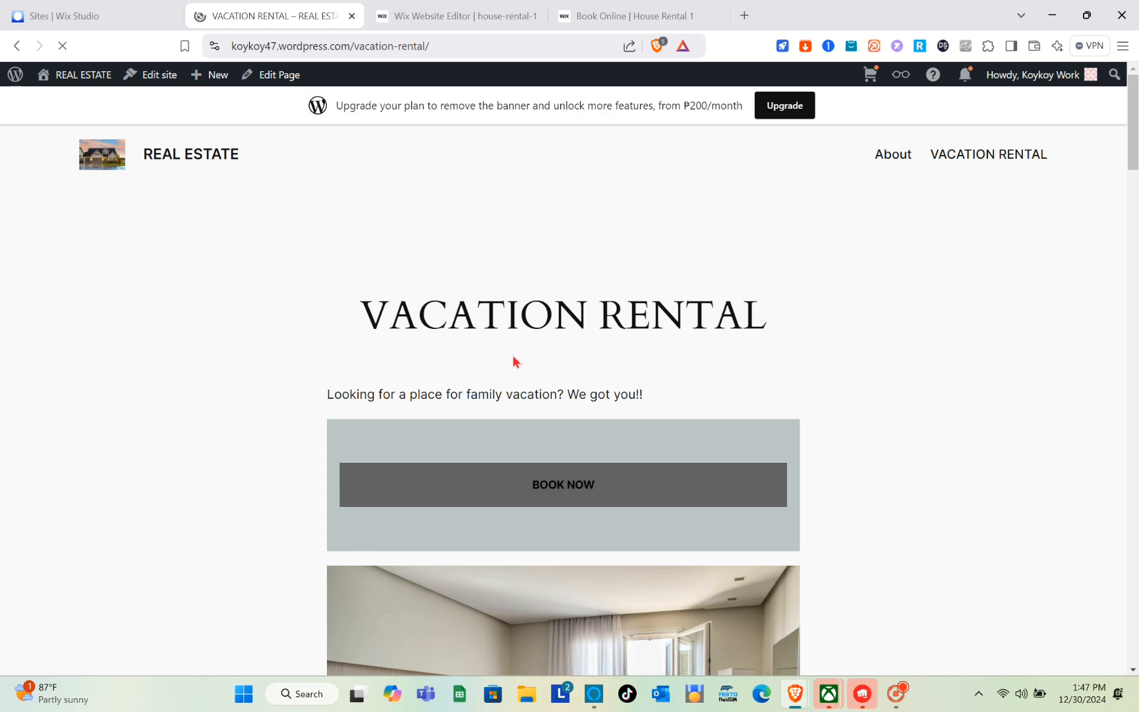
Test the first house's BOOK NOW link on the published page, try booking VACATION RENTAL HOUSE #1, and dismiss the notice.
scroll(516, 361, down, 12)
scroll(515, 361, down, 2)
scroll(516, 361, up, 1)
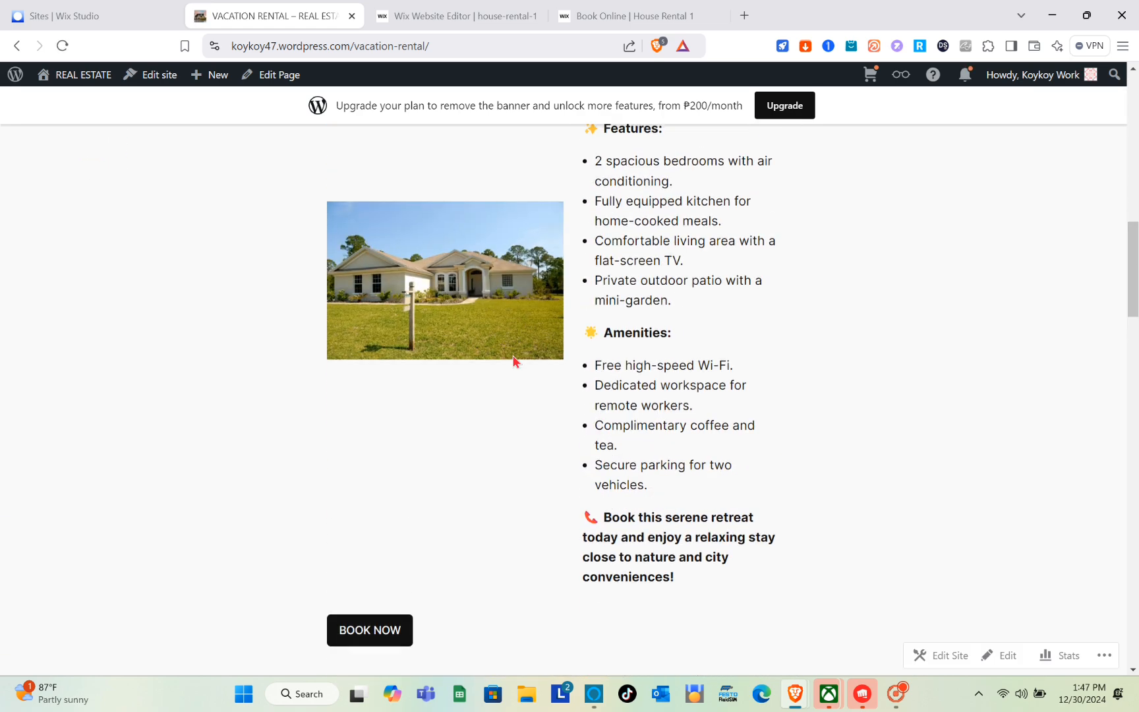
click(366, 635)
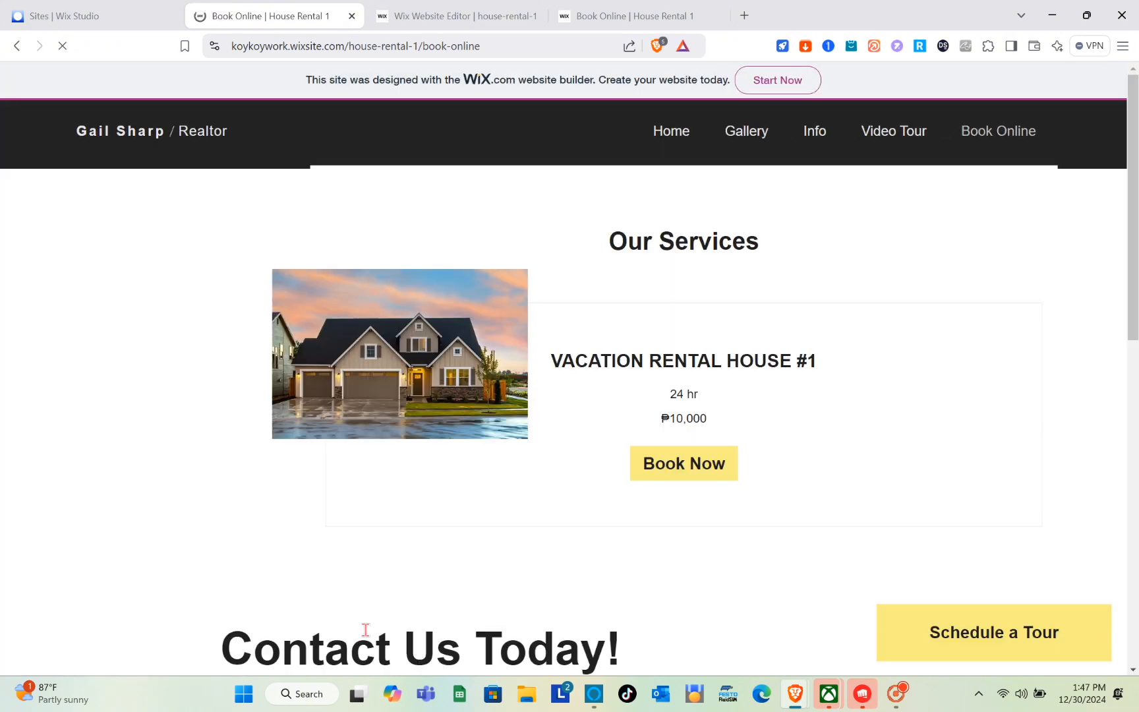
click(687, 480)
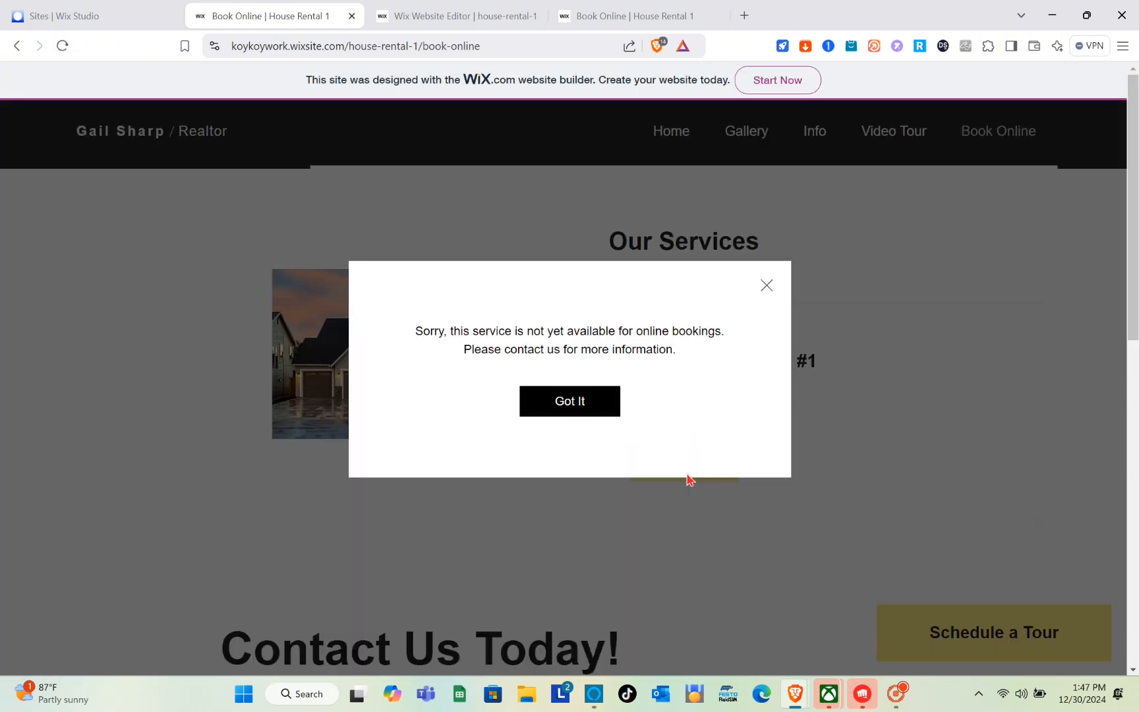
click(767, 286)
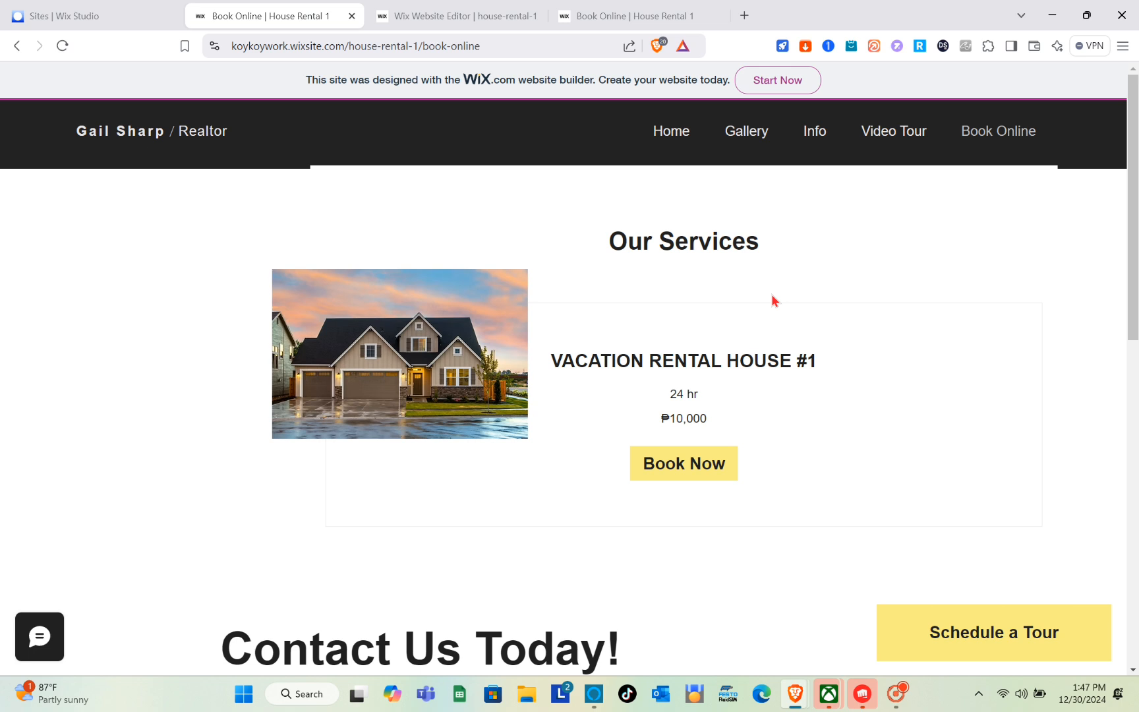